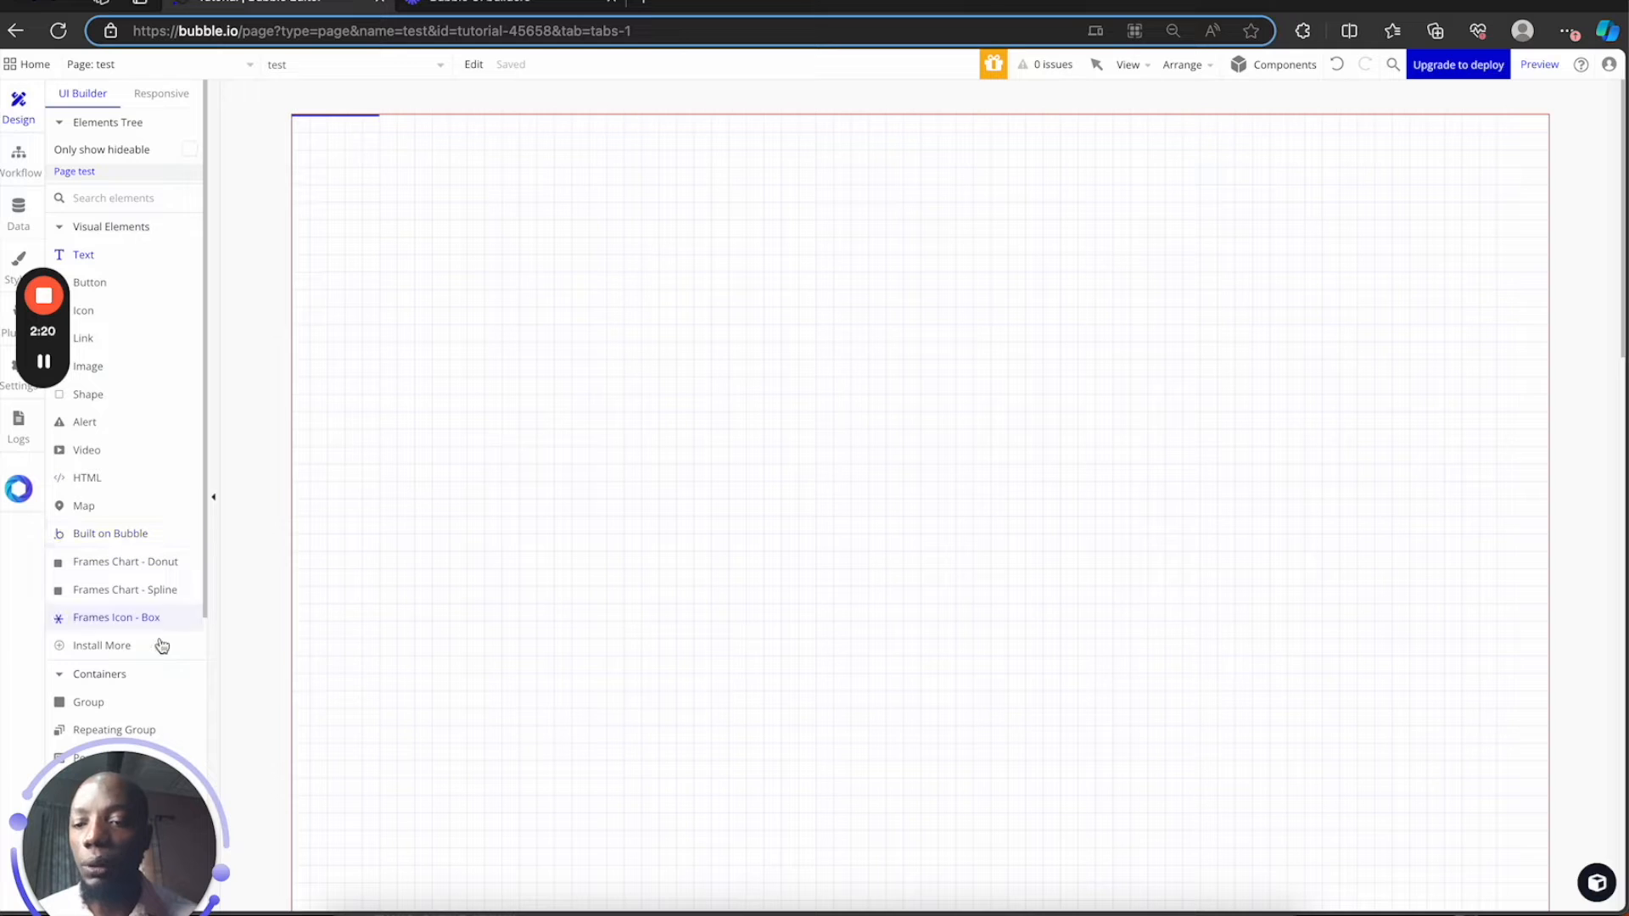
# Place a text element at the test page's top-left reading 'You are logged in', fixing typos
pyautogui.moveTo(204, 772); pyautogui.dragTo(1444, 743)
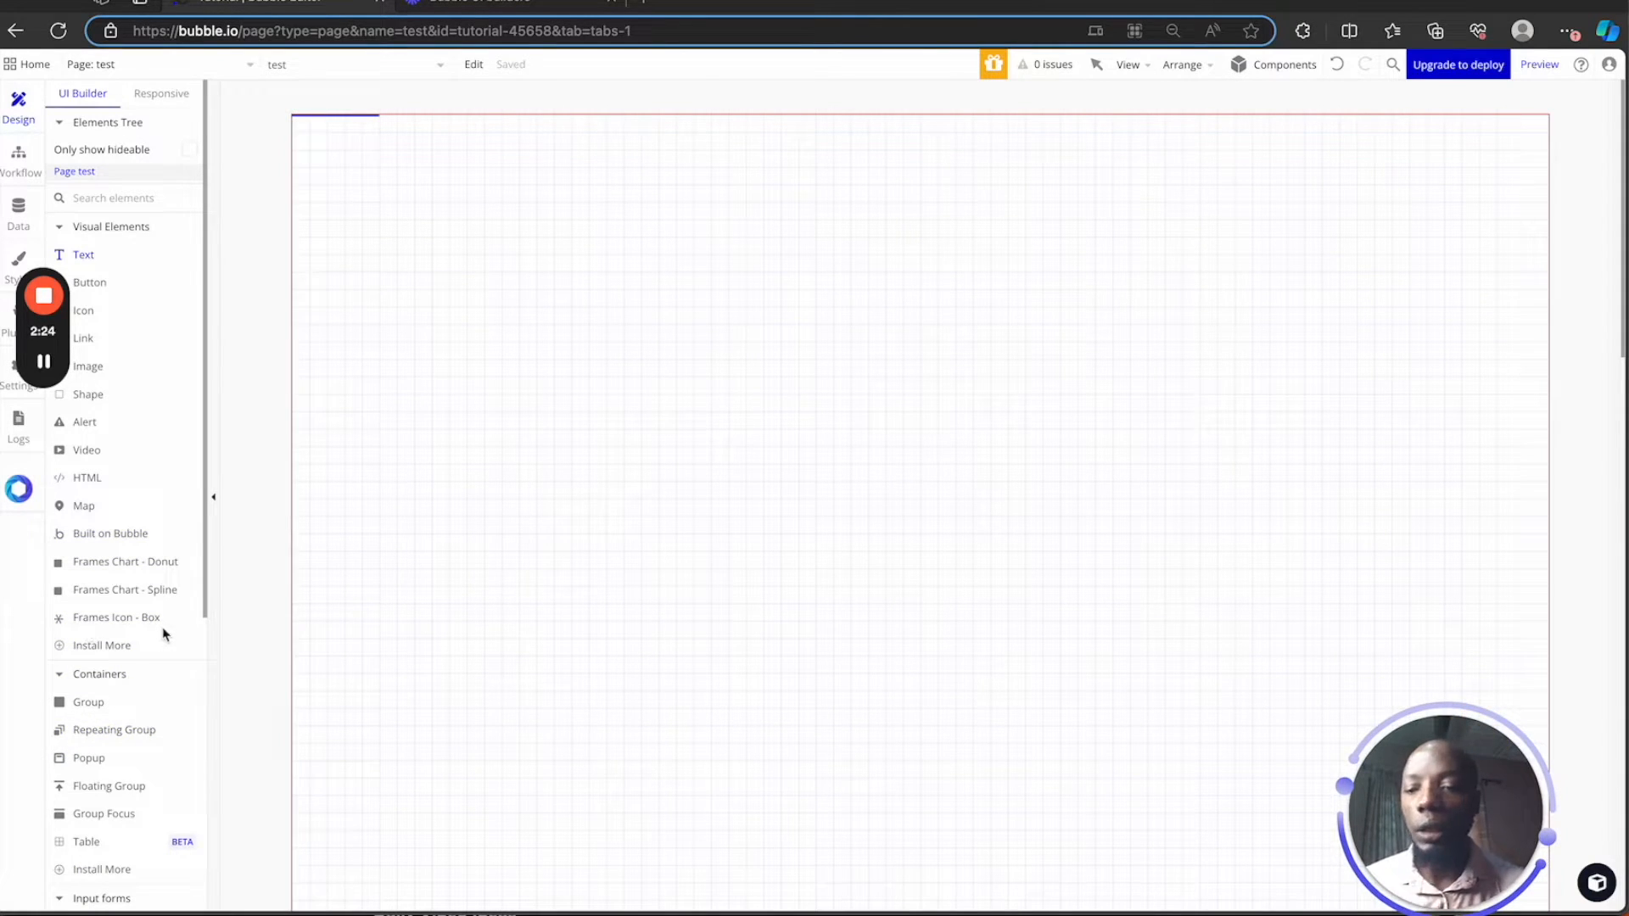
pyautogui.rightClick(732, 279)
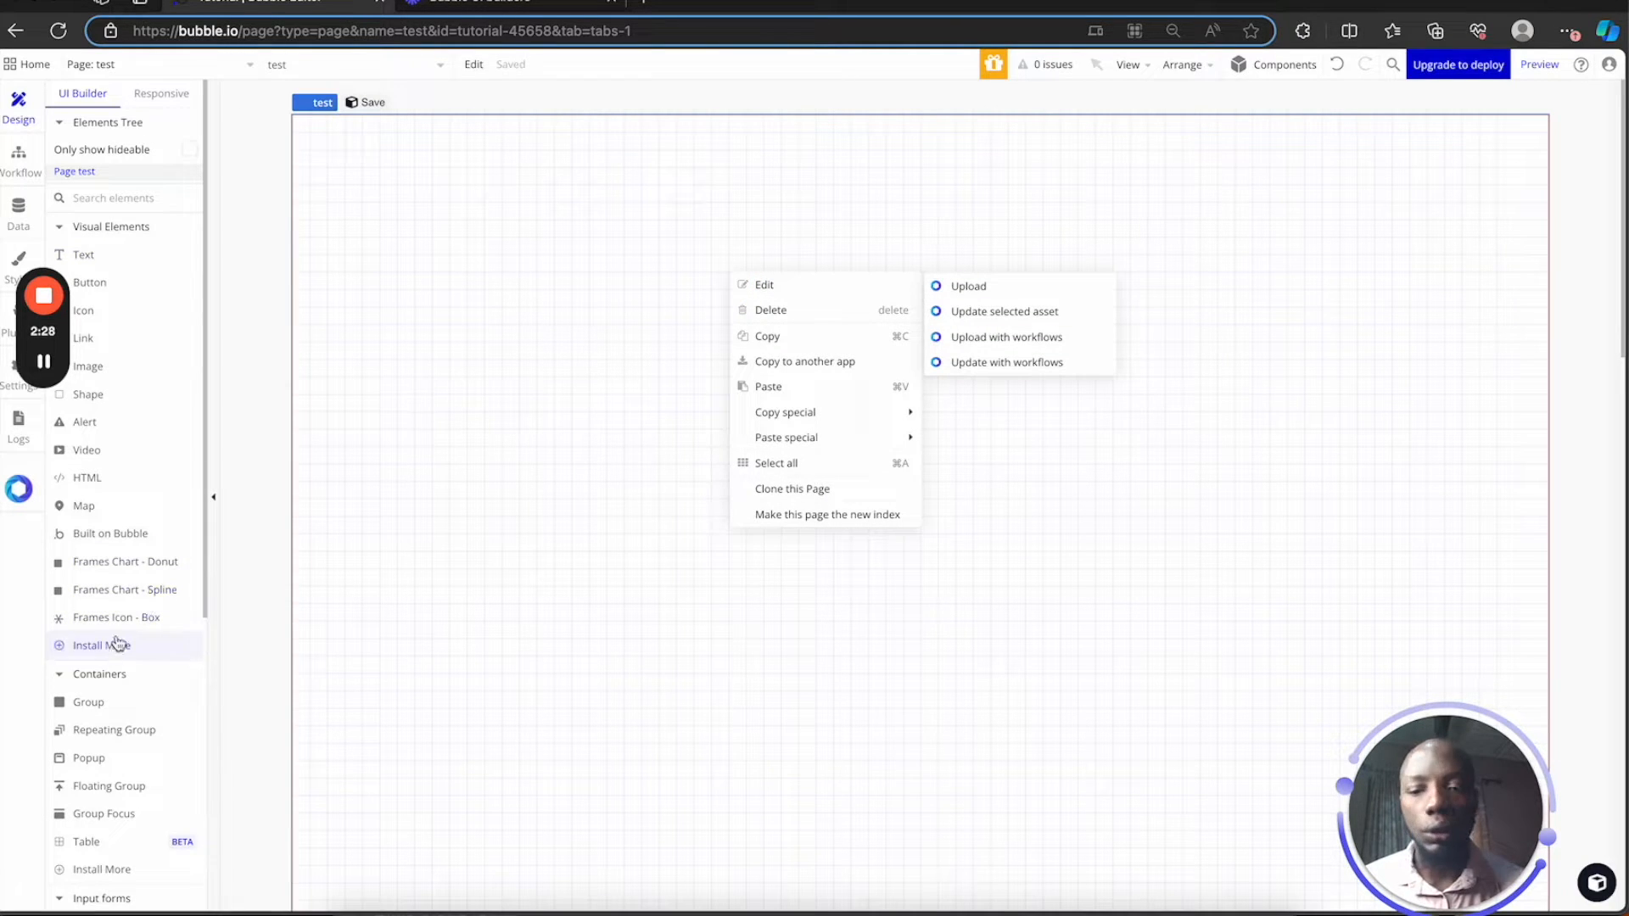
pyautogui.click(116, 255)
pyautogui.click(1011, 401)
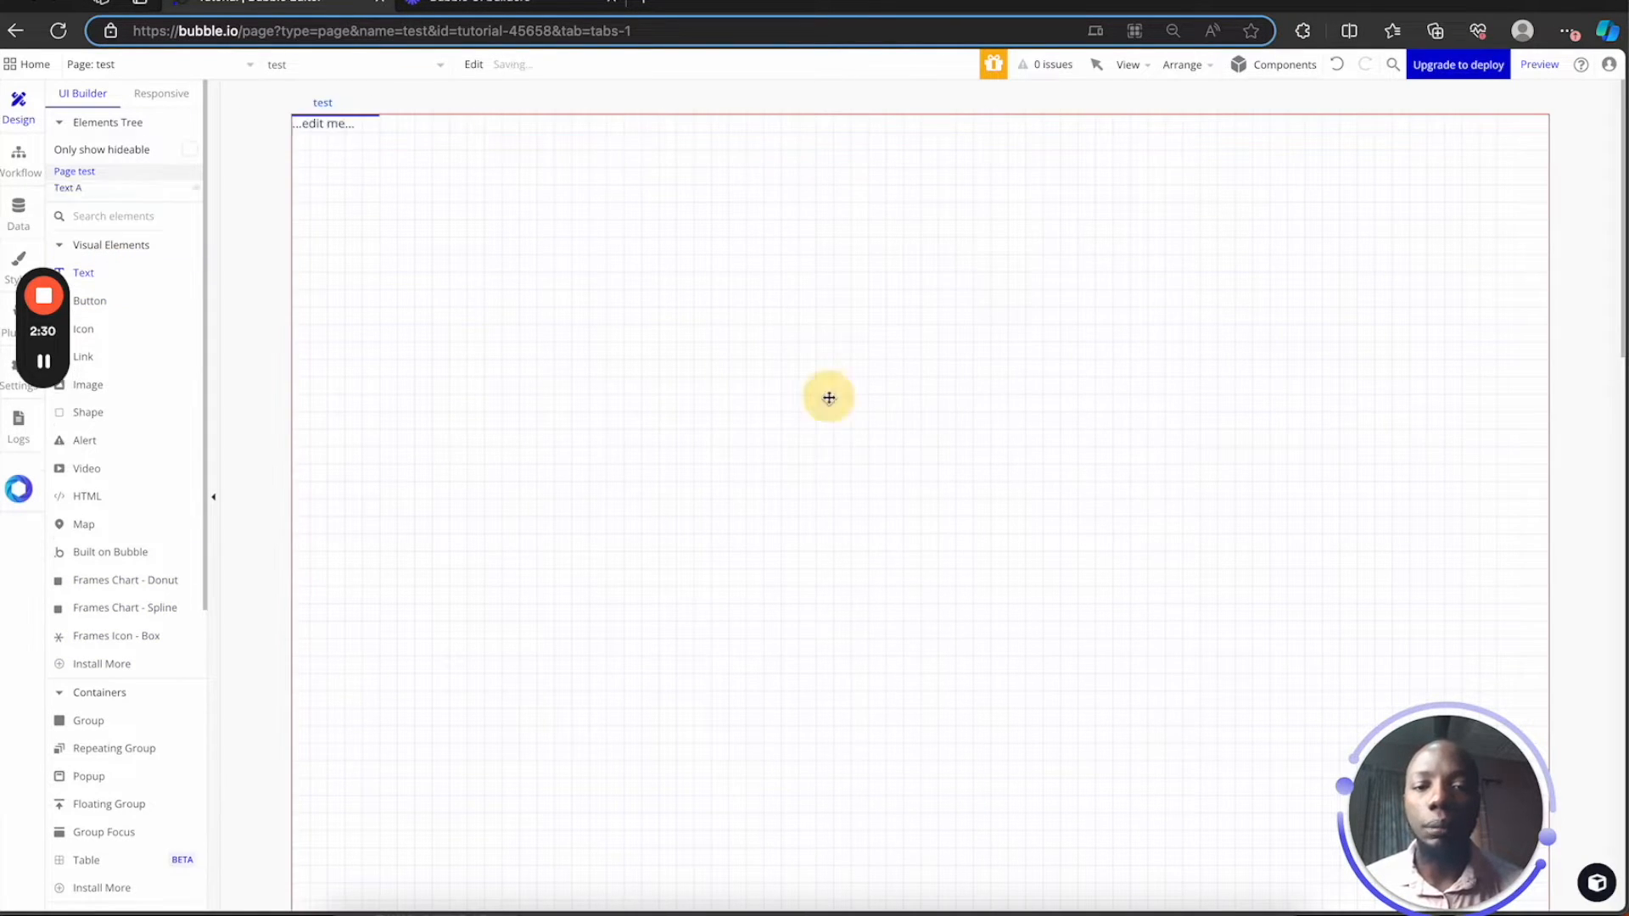
pyautogui.click(893, 177)
pyautogui.write('Y')
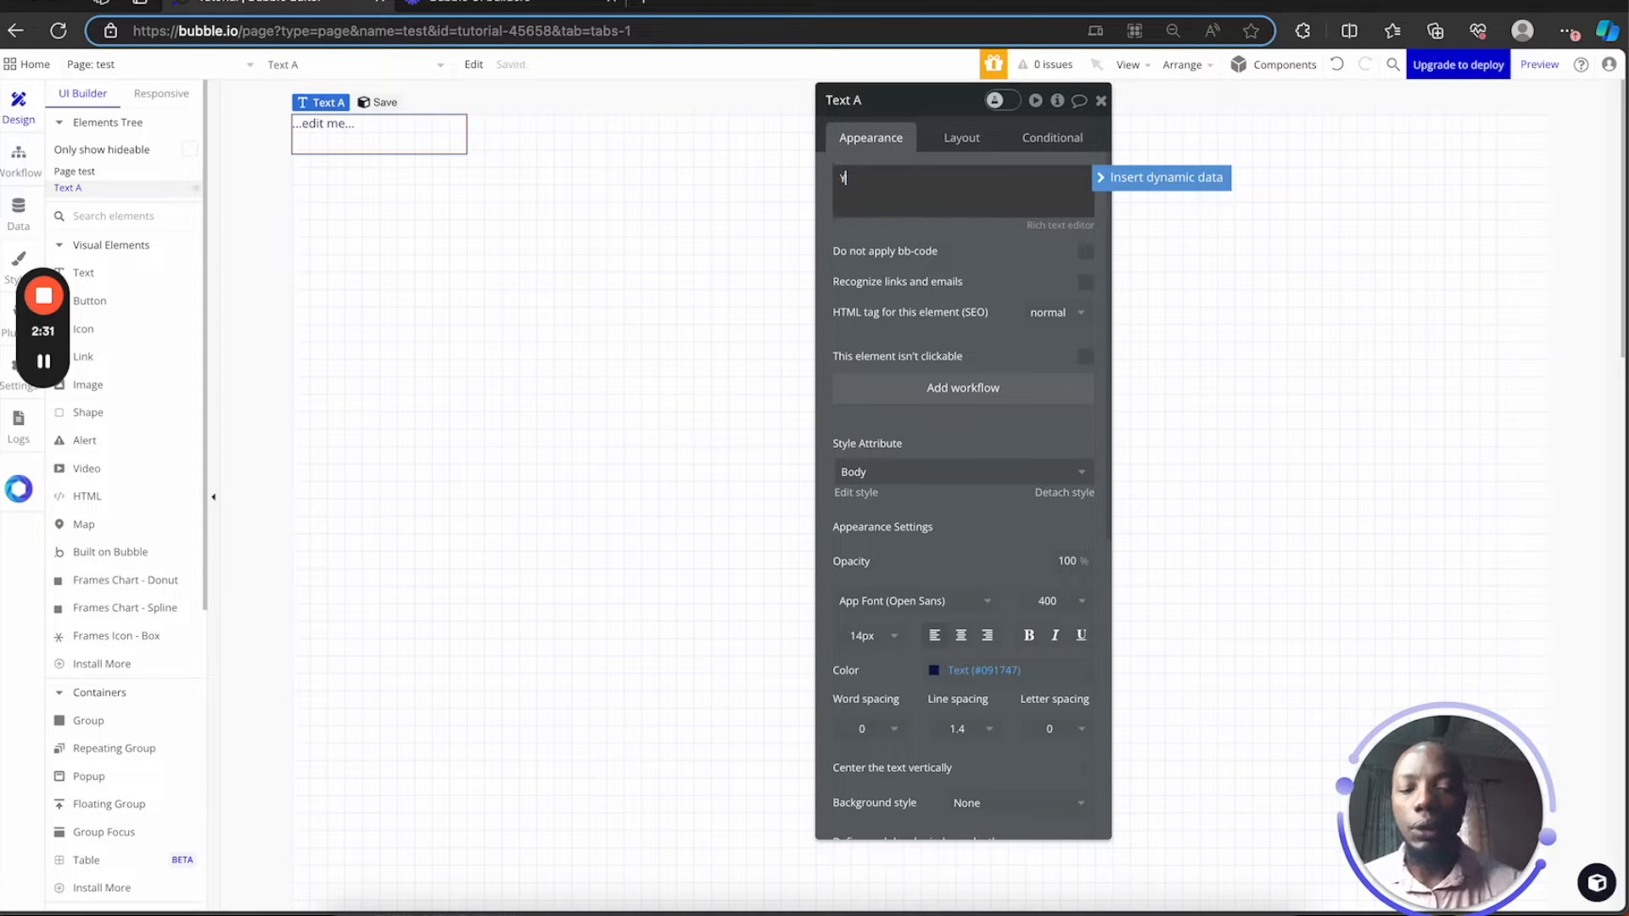
pyautogui.write('pou are log')
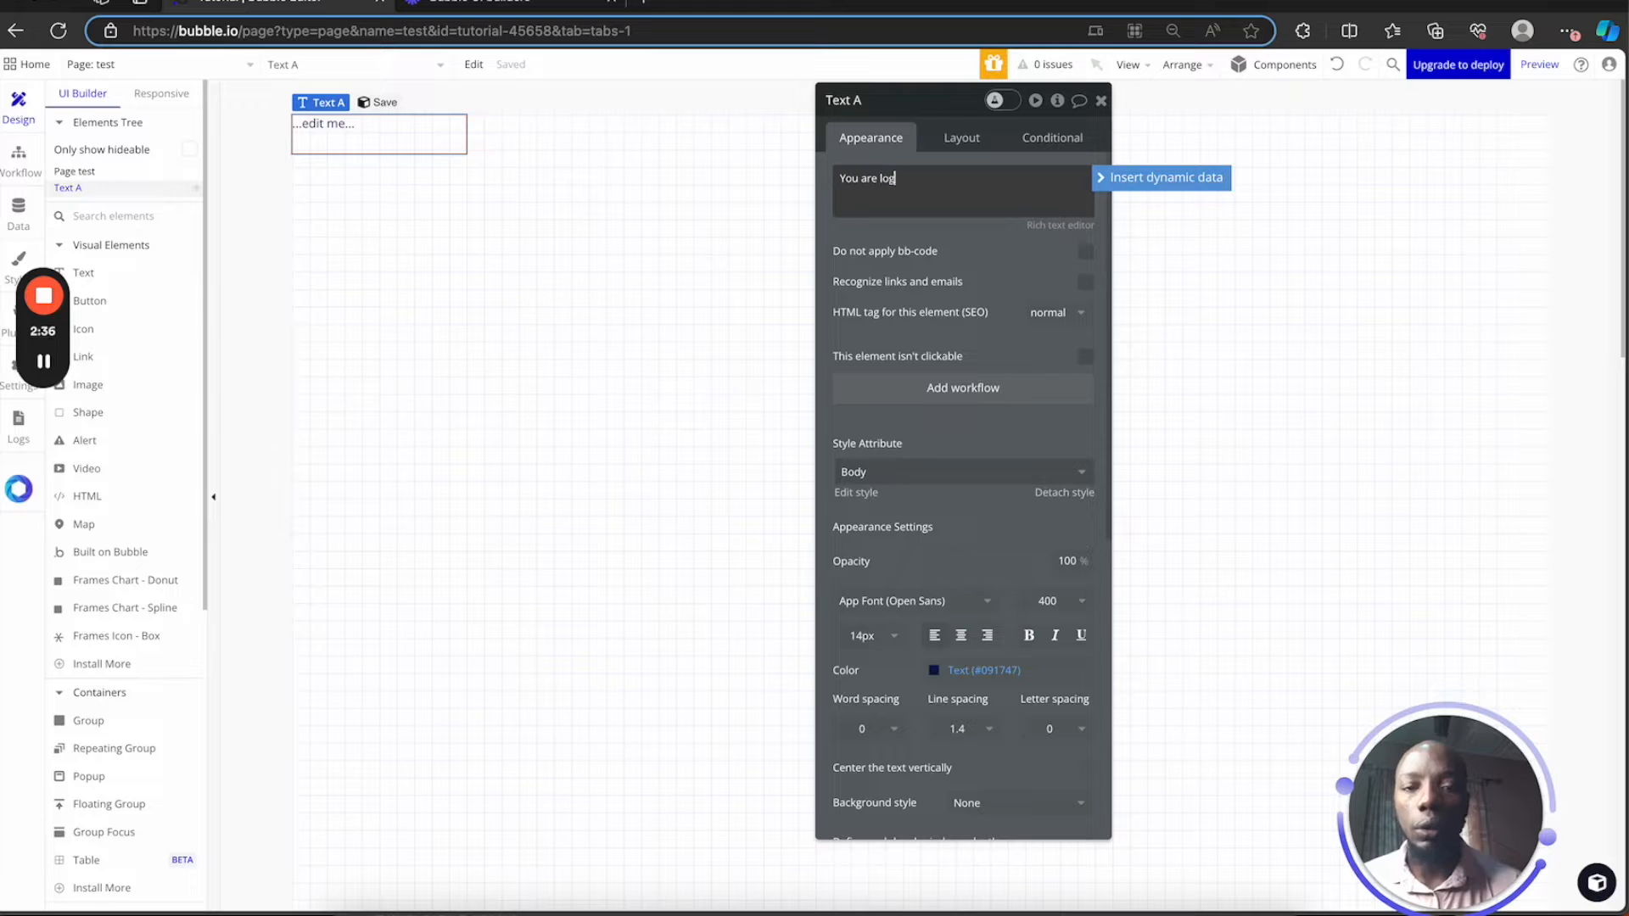
pyautogui.write('ed')
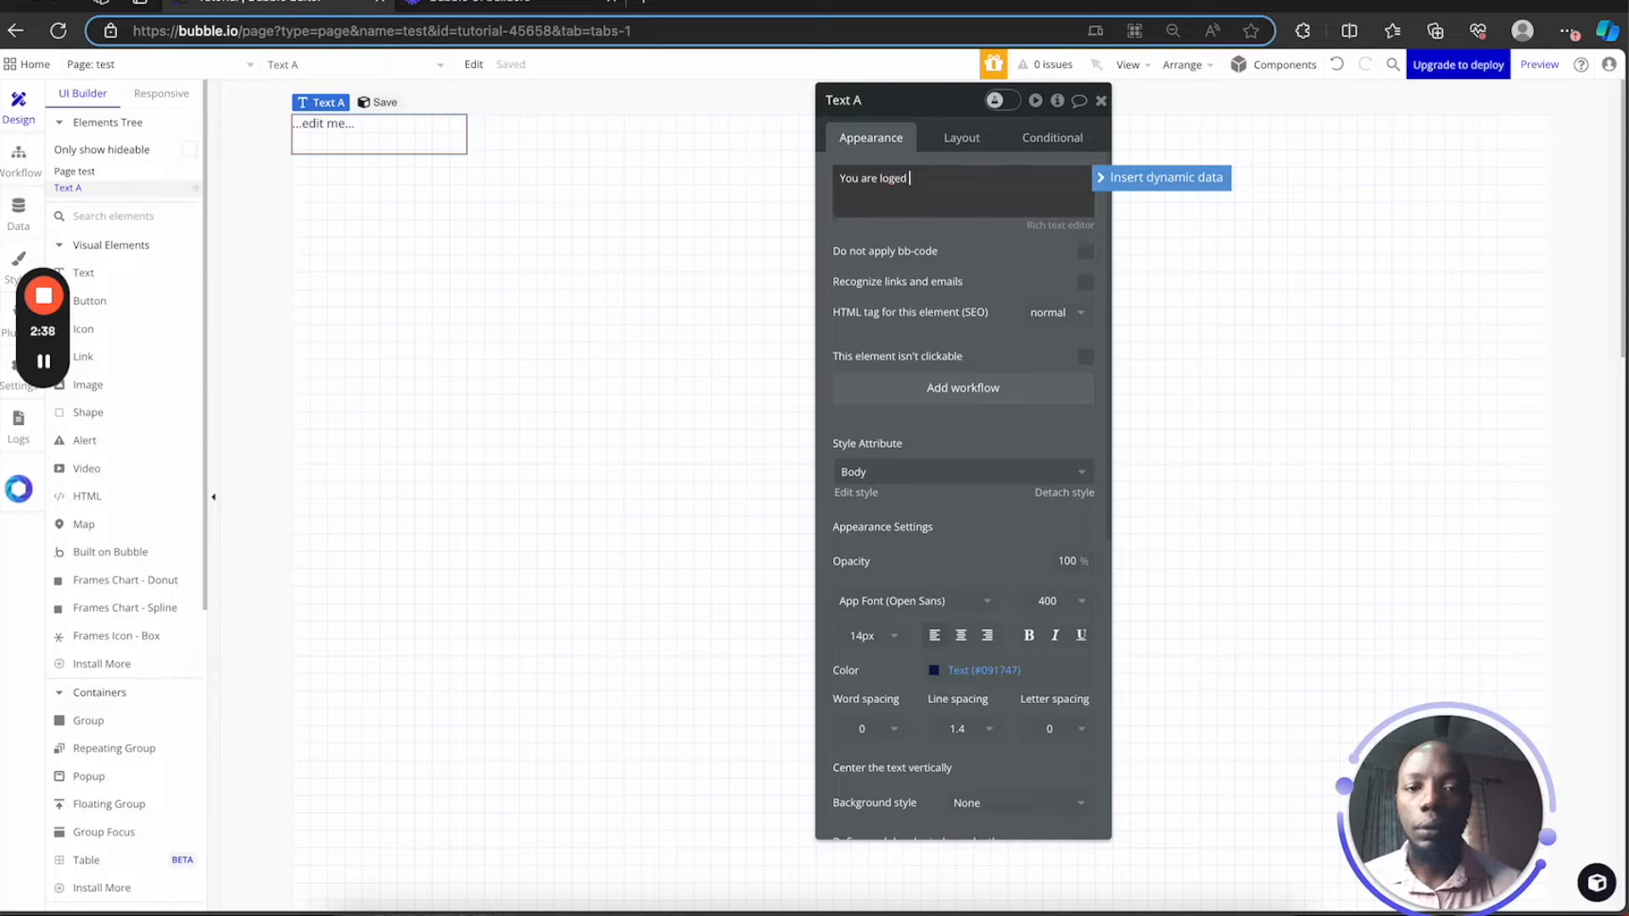
pyautogui.press('BackSpace')
pyautogui.press('BackSpace')
pyautogui.press('BackSpace')
pyautogui.write('ed in')
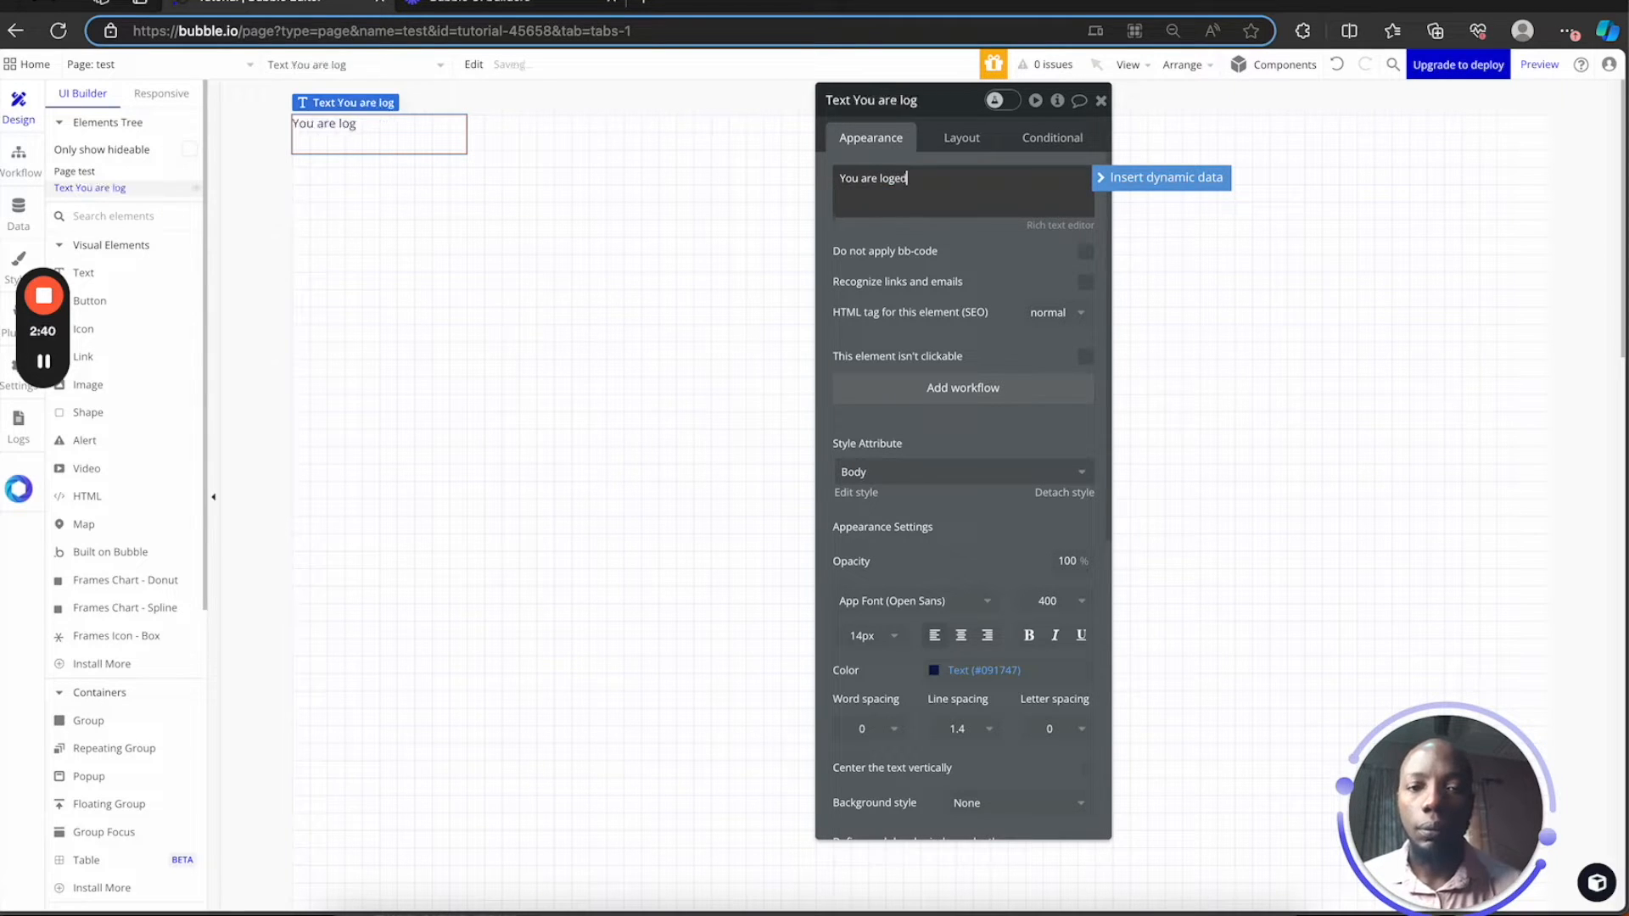
pyautogui.click(897, 179)
pyautogui.write('g')
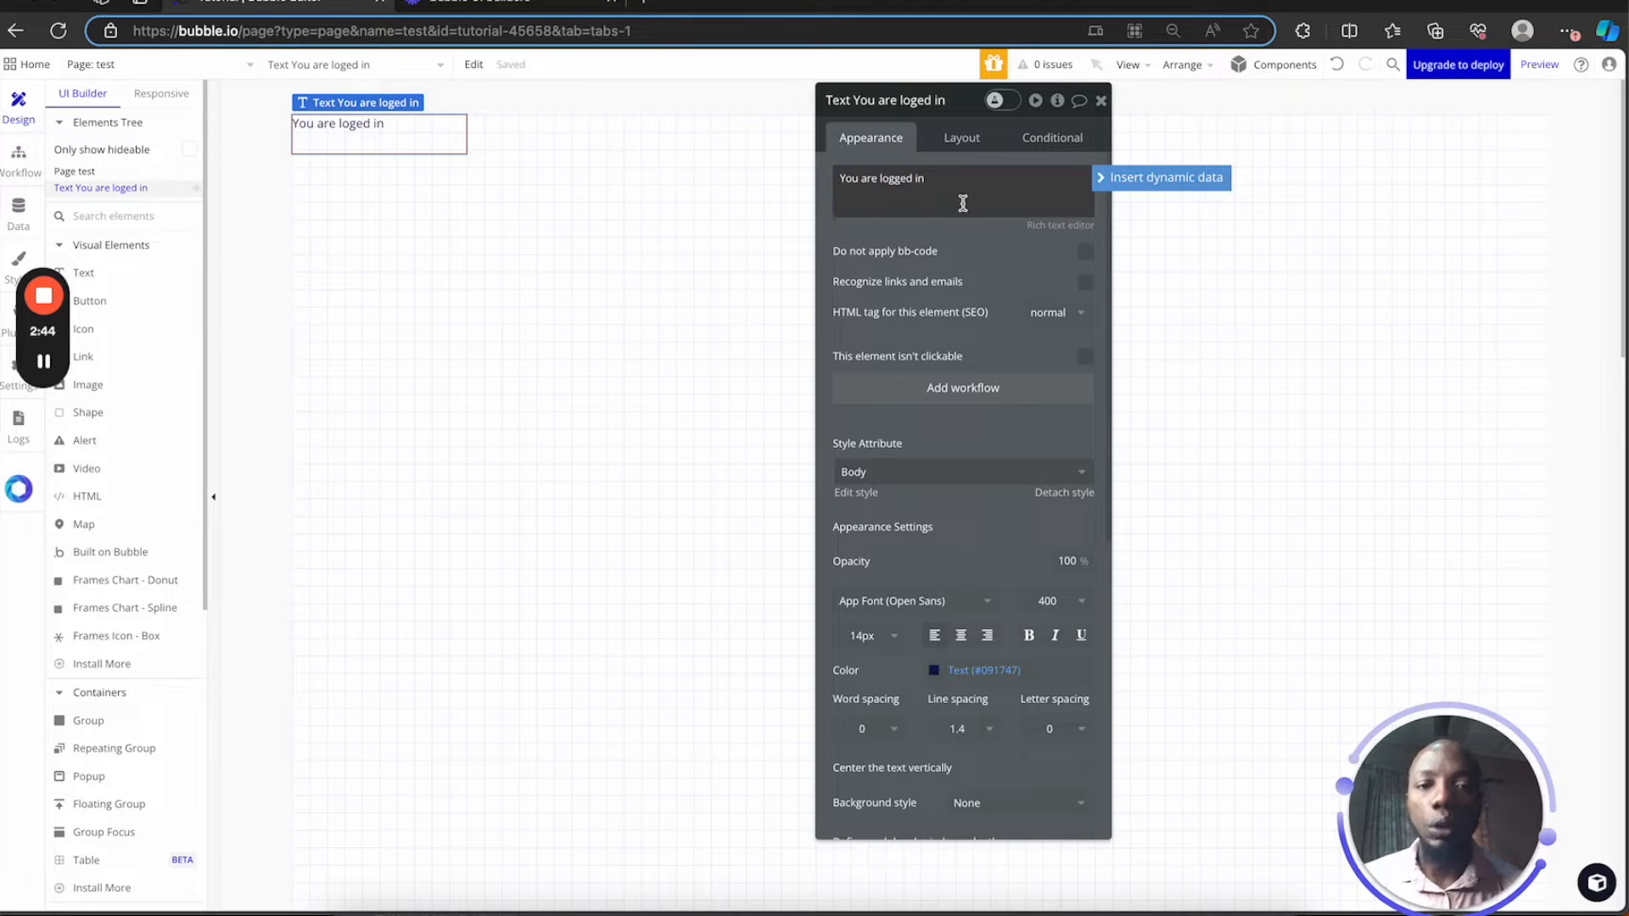
pyautogui.click(1101, 101)
pyautogui.click(546, 229)
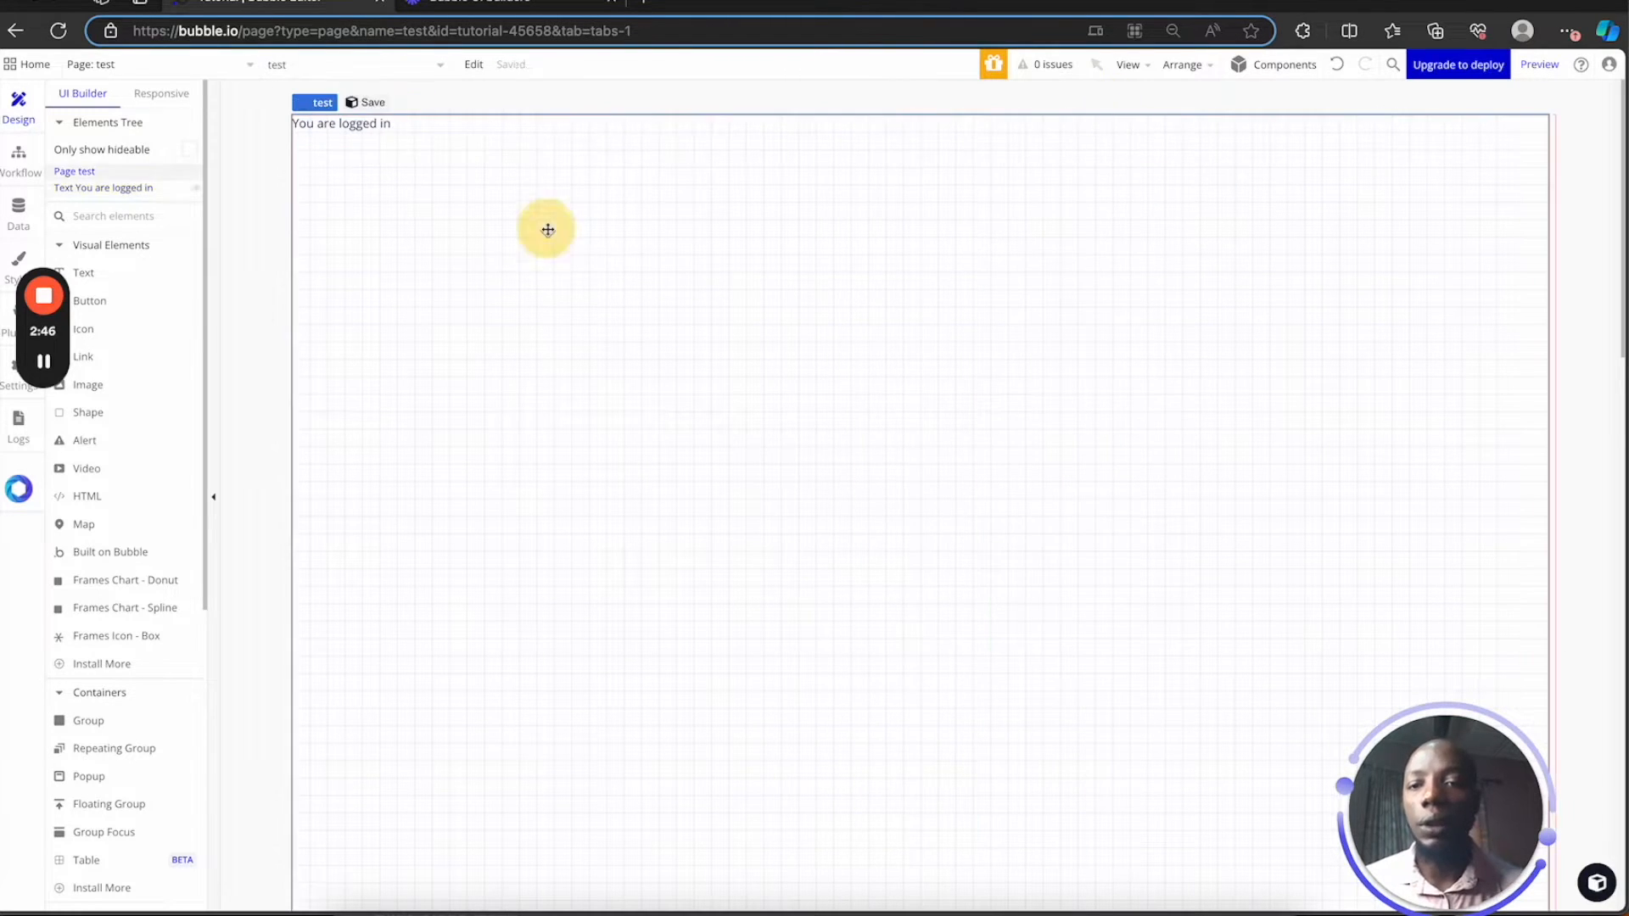
# Create a blank page called 'signed_up' without cloning any existing page
pyautogui.click(409, 136)
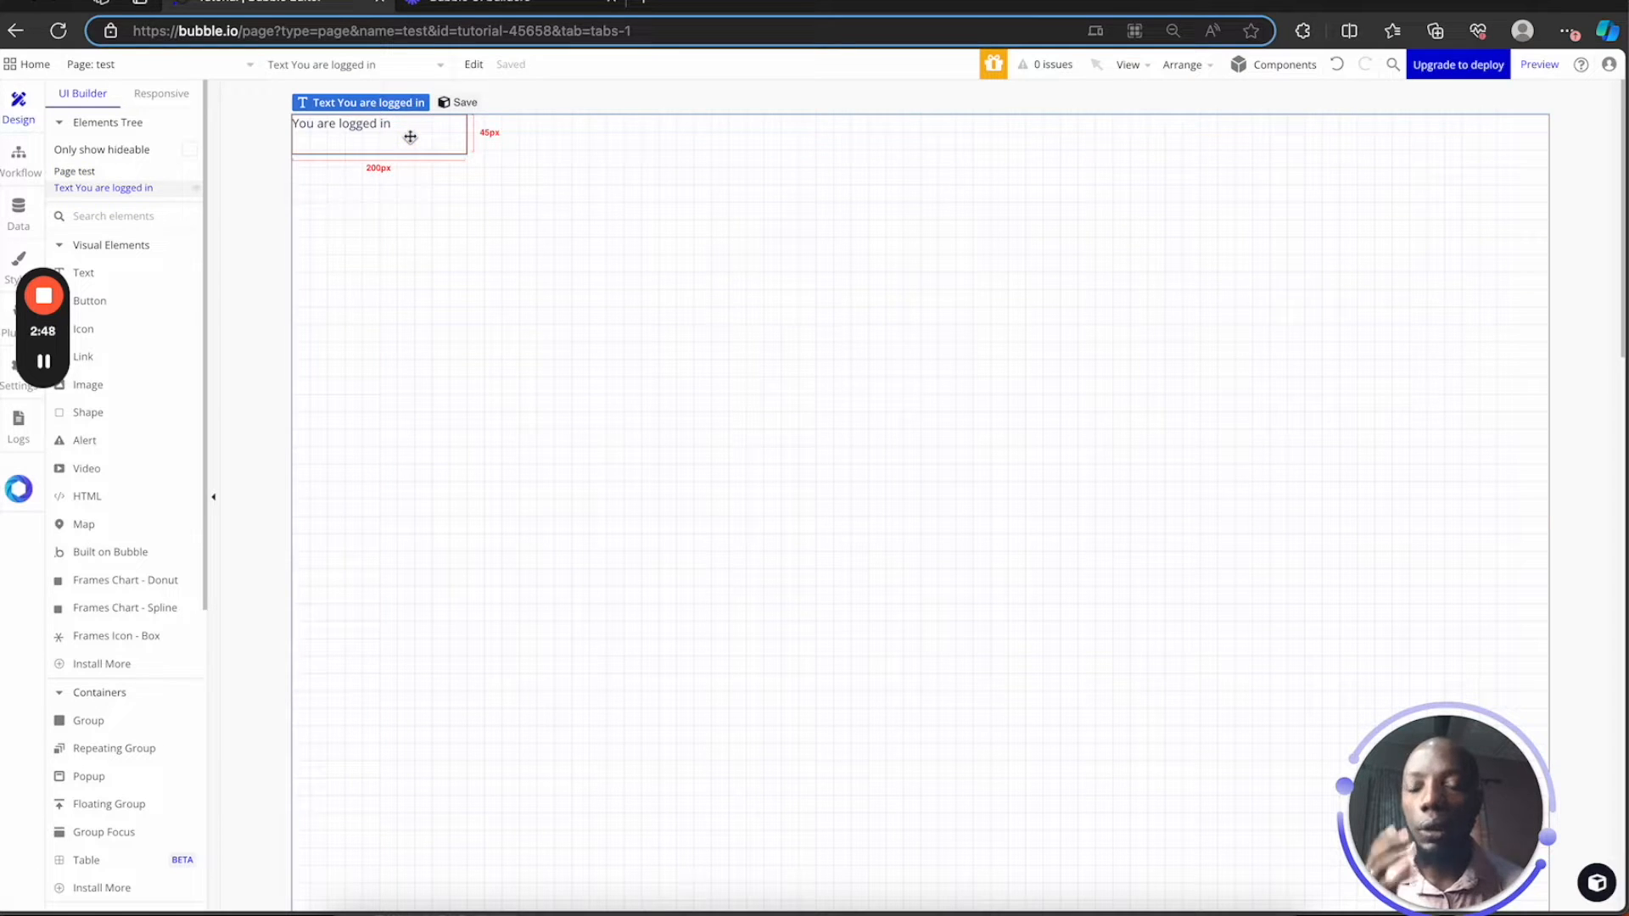
pyautogui.click(127, 65)
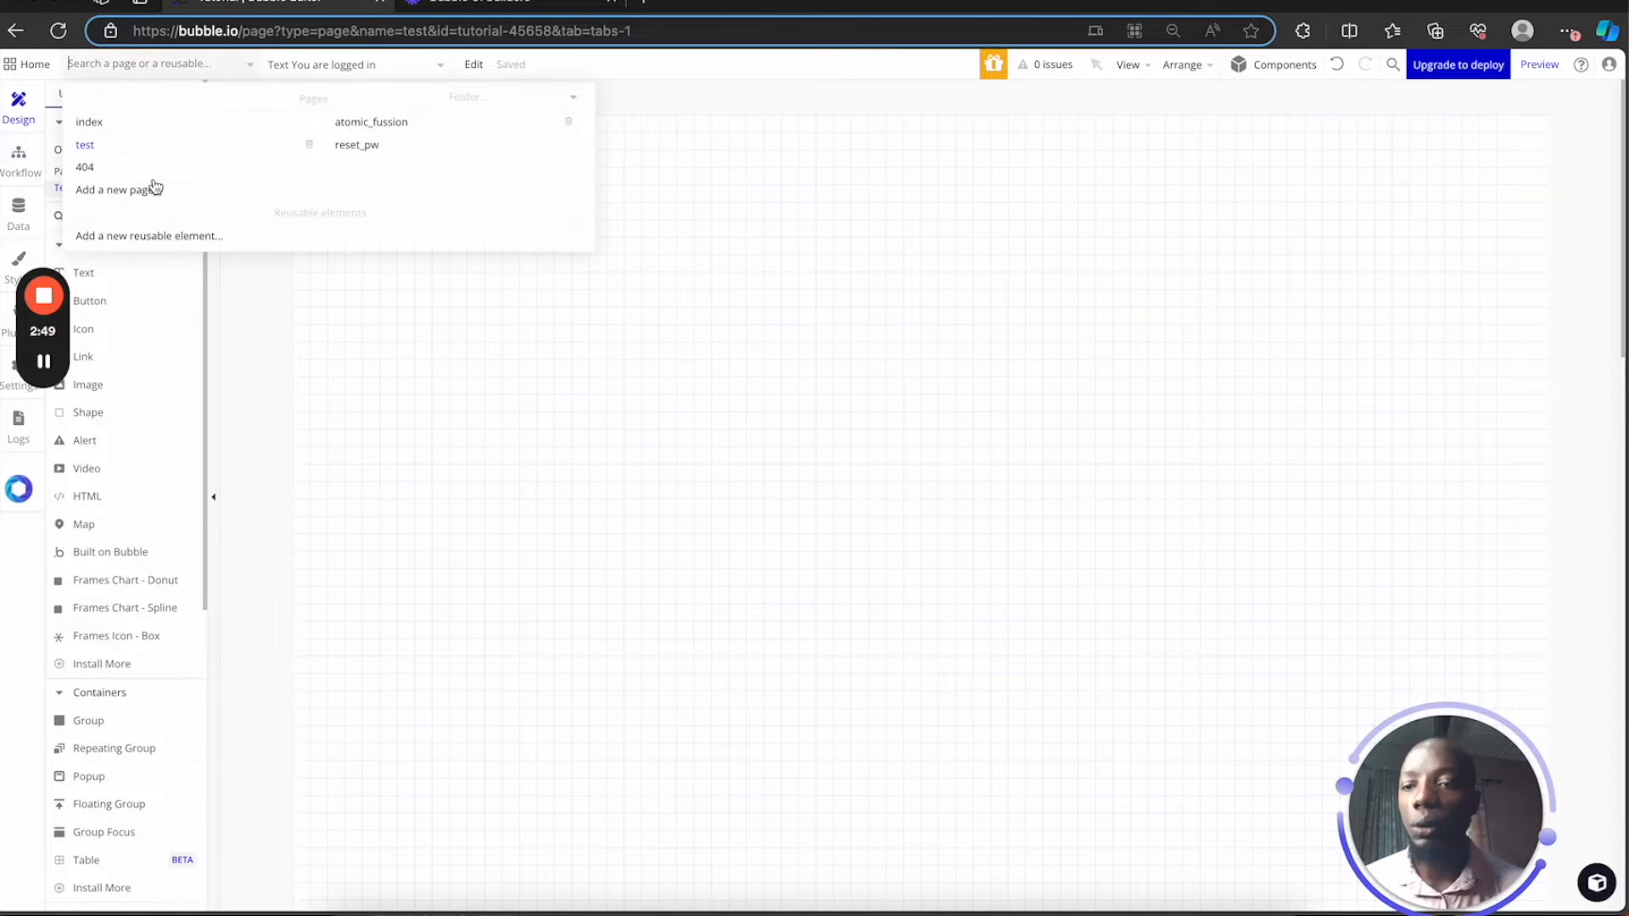
pyautogui.click(131, 148)
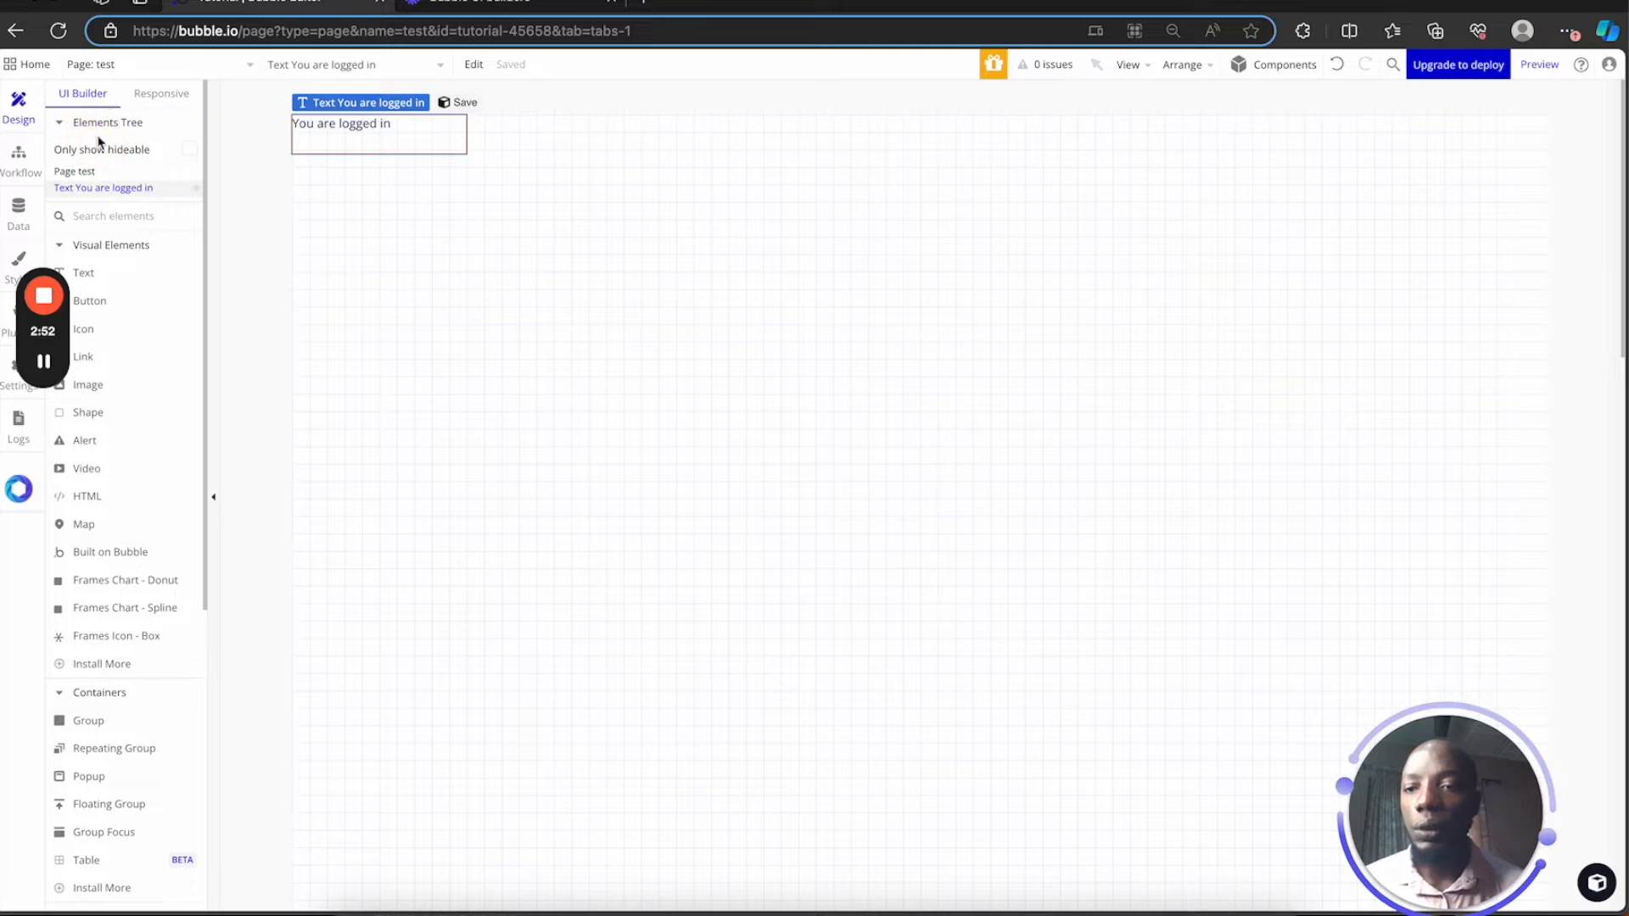
pyautogui.click(145, 65)
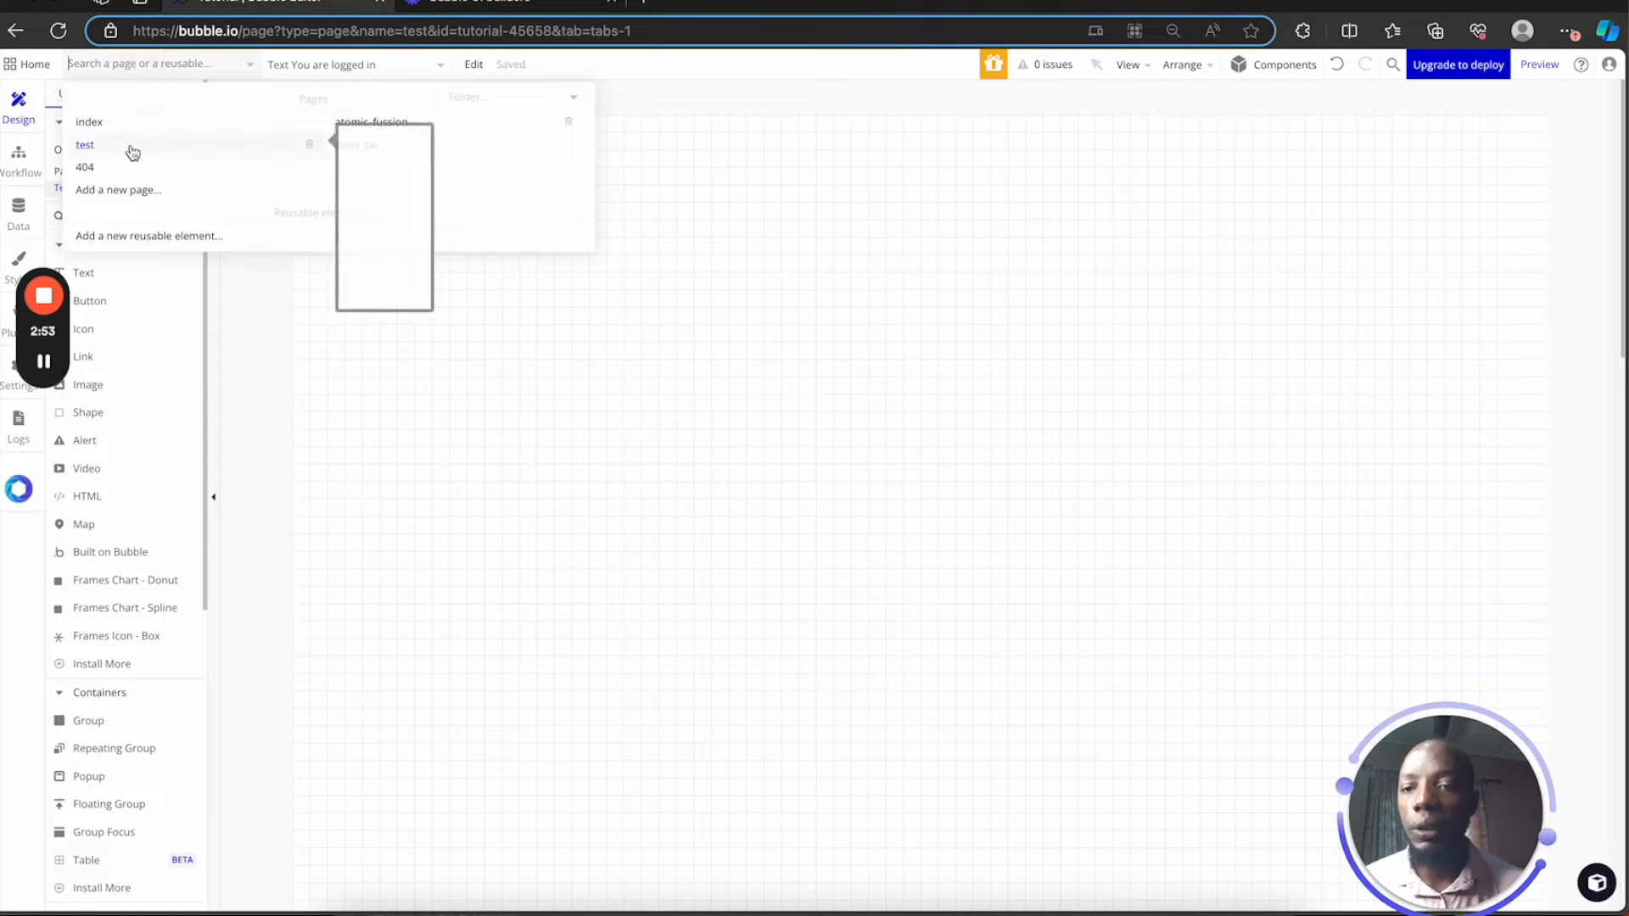
pyautogui.click(147, 190)
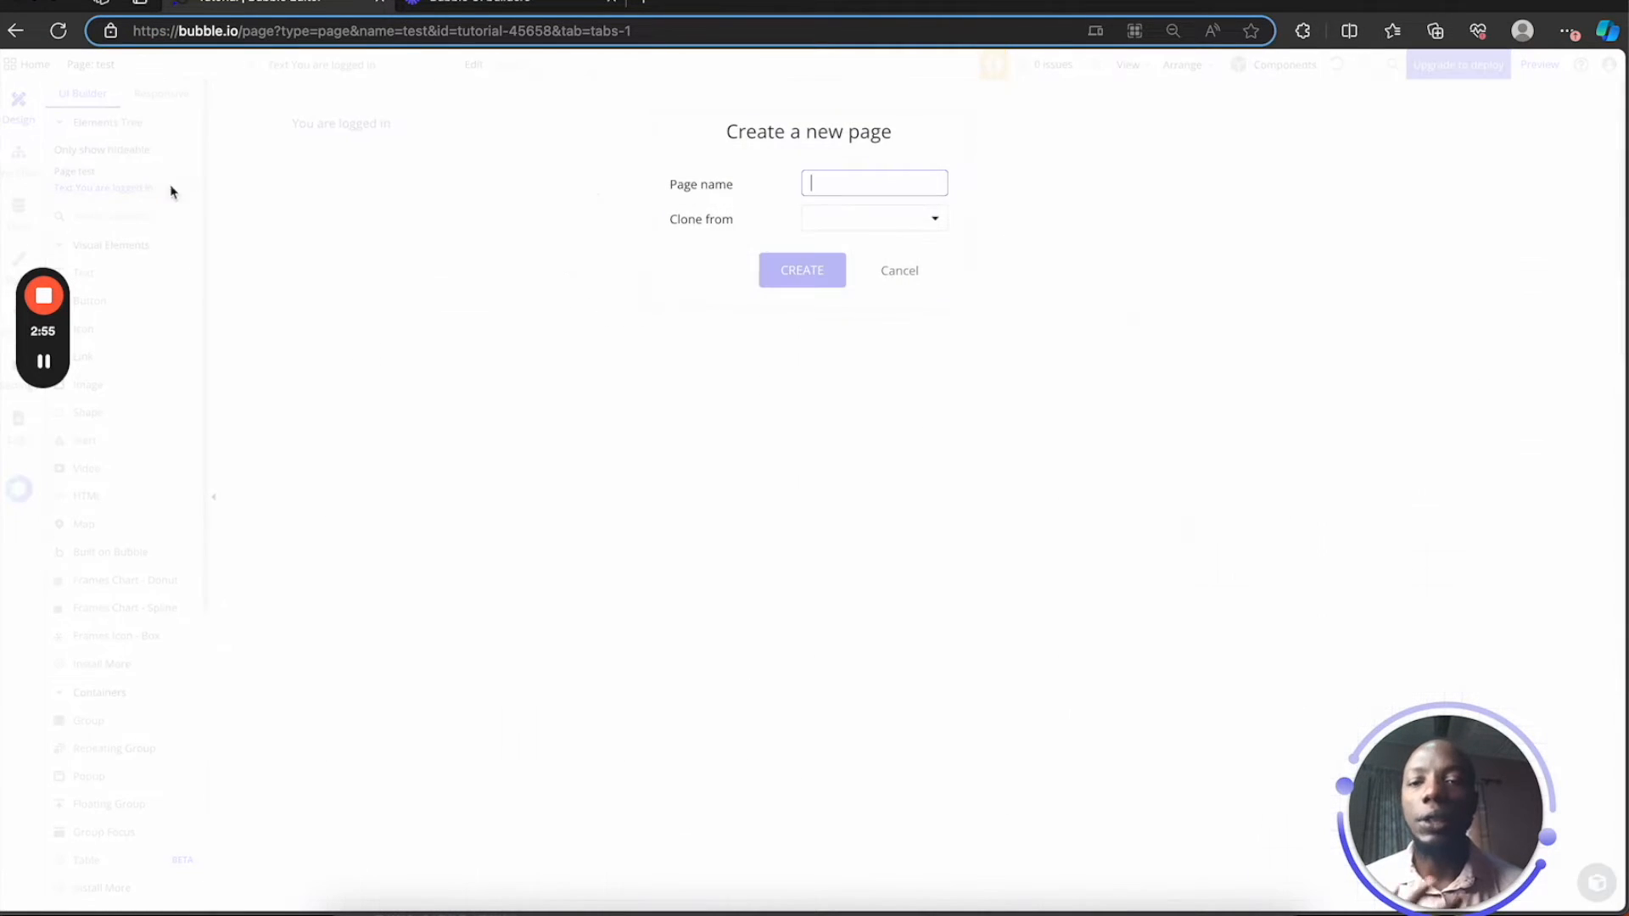
pyautogui.write('sign')
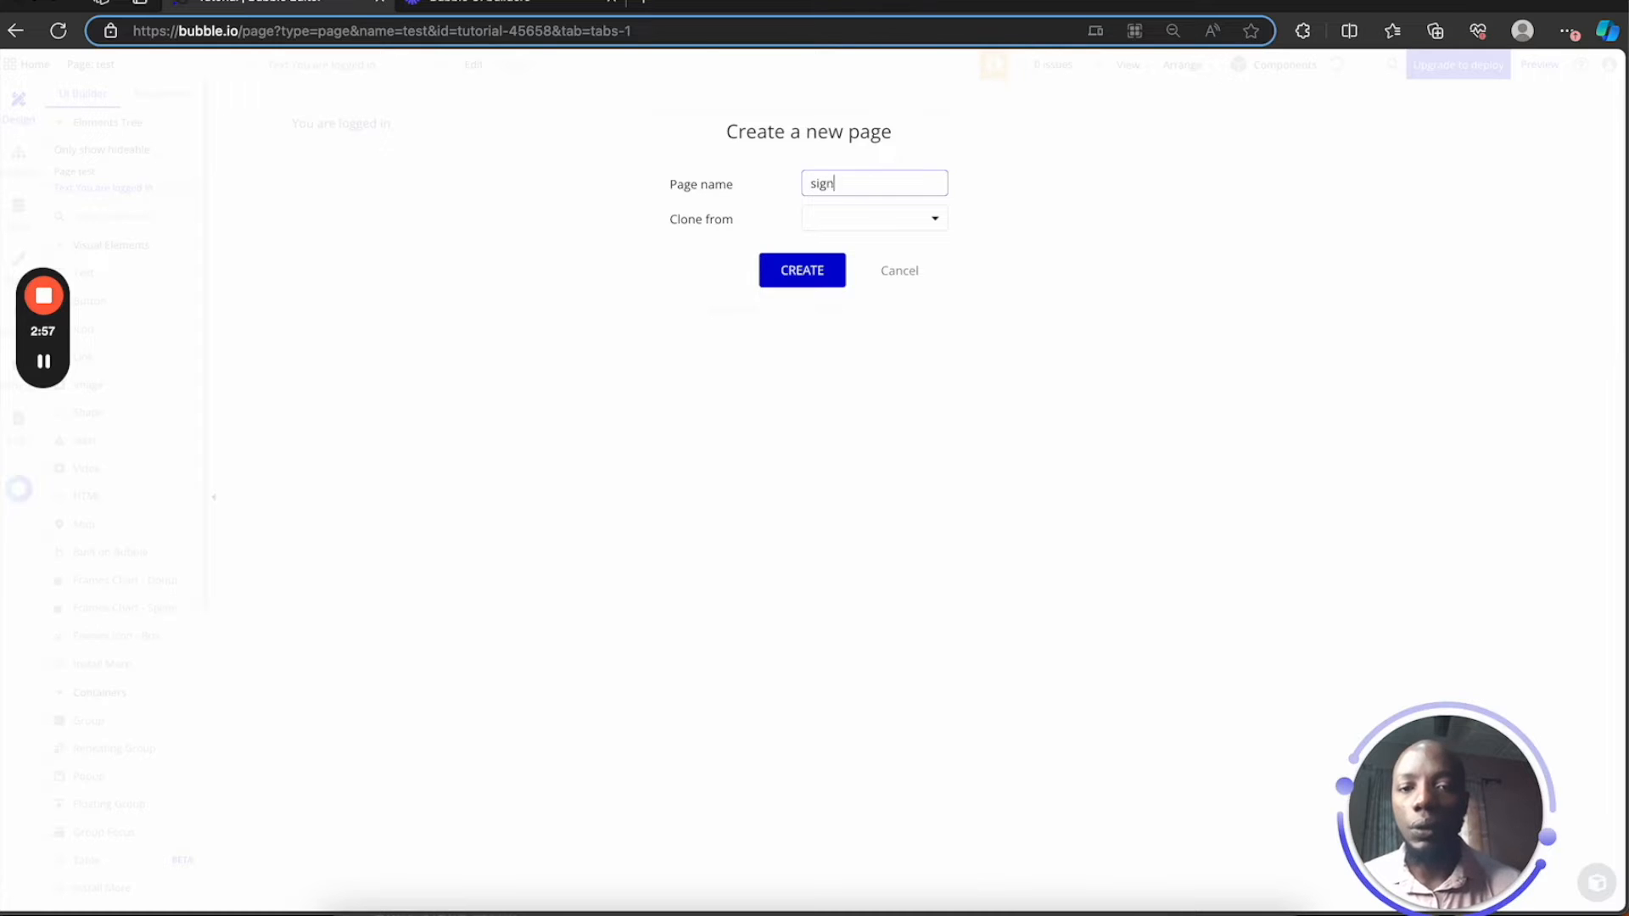
pyautogui.write('ed_up')
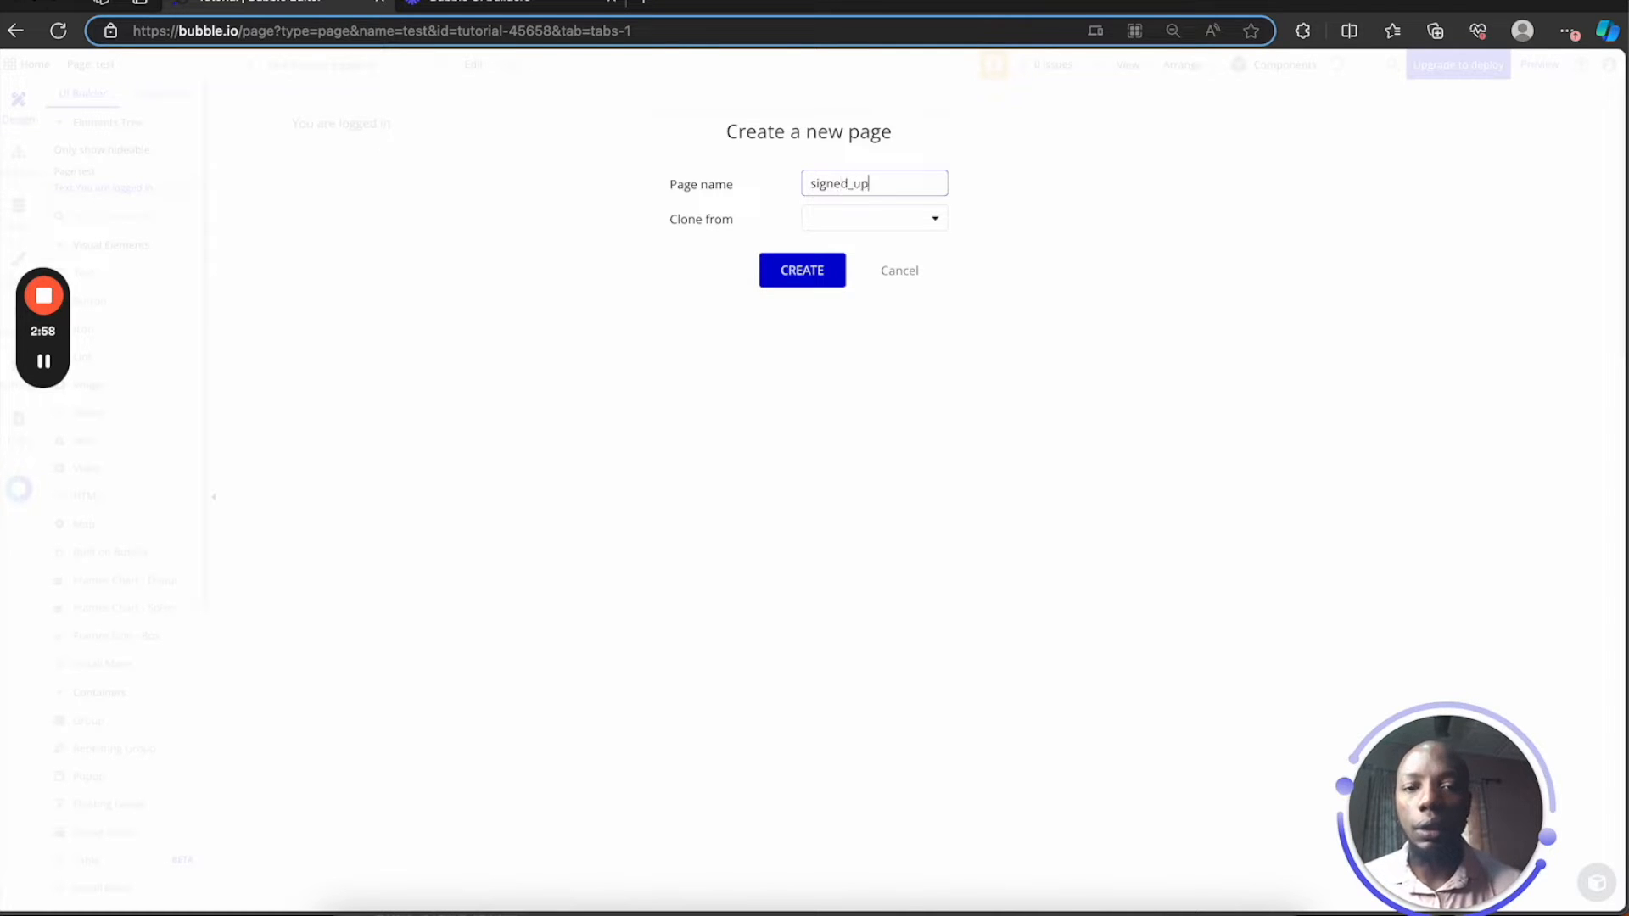
pyautogui.click(864, 220)
pyautogui.click(864, 218)
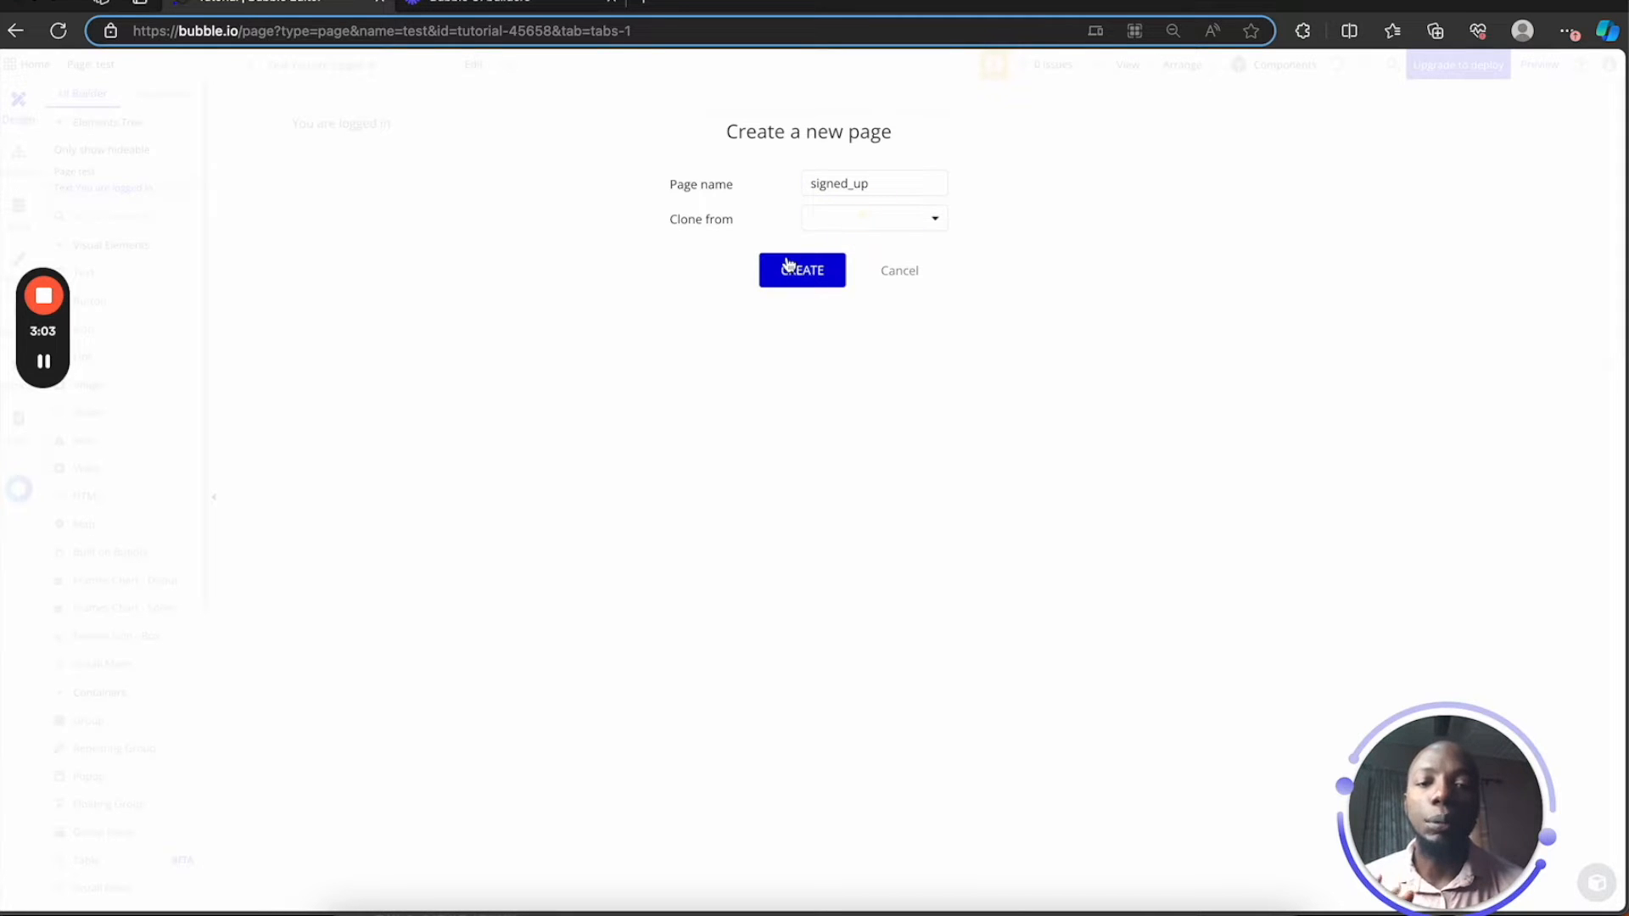
pyautogui.click(799, 273)
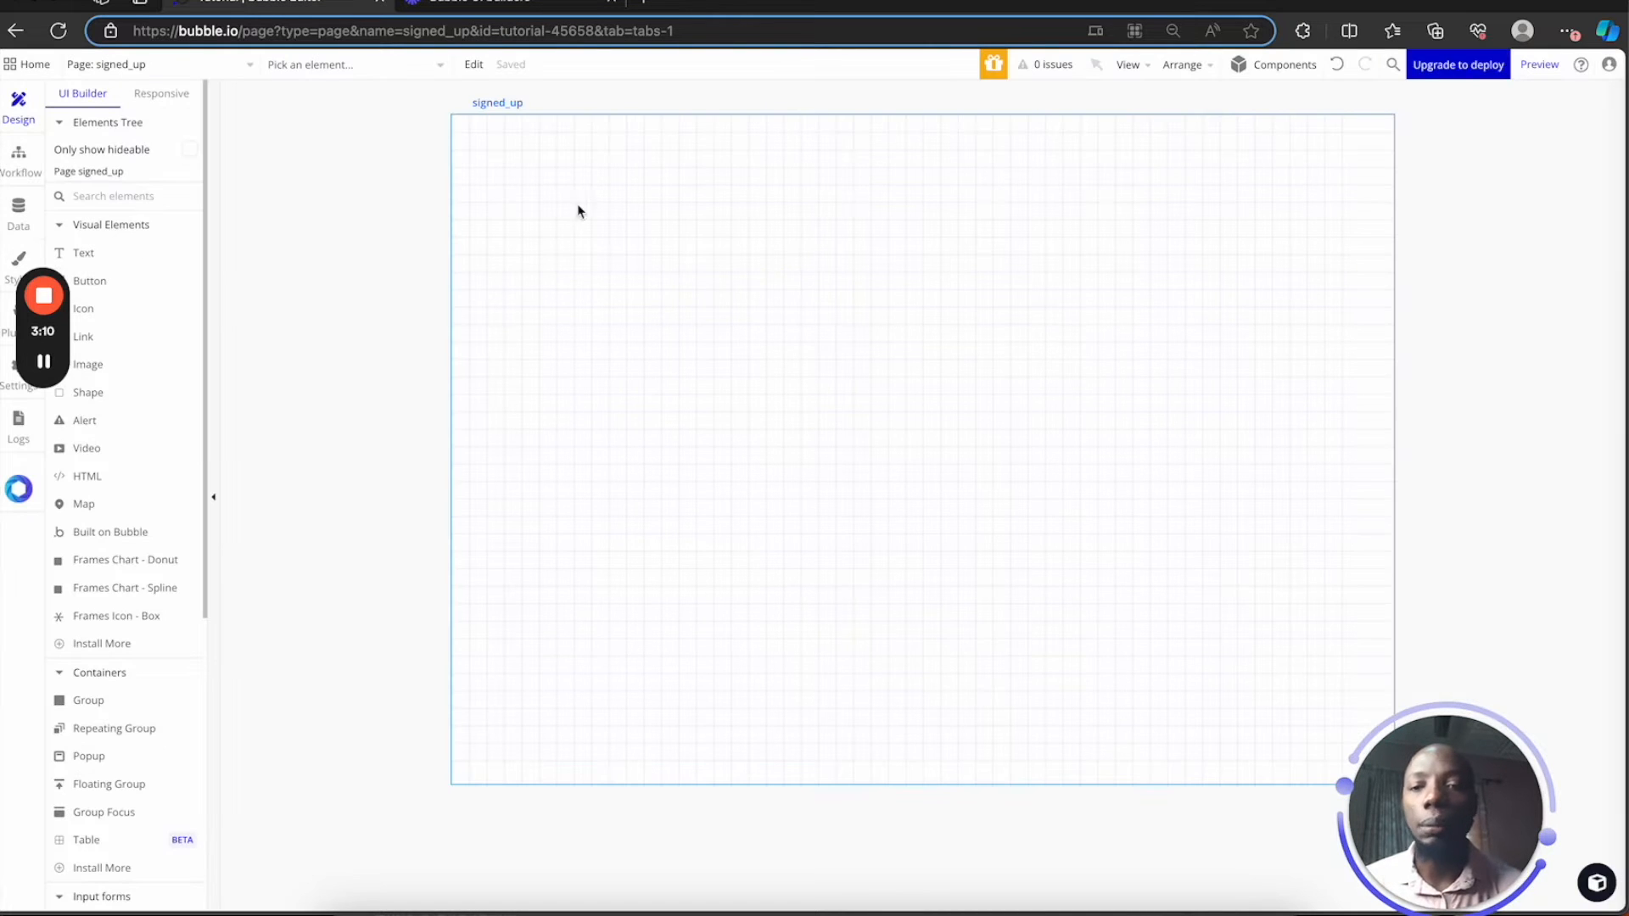
# Add a 'You have signed up' text to signed_up, then switch back to the test page
pyautogui.click(134, 254)
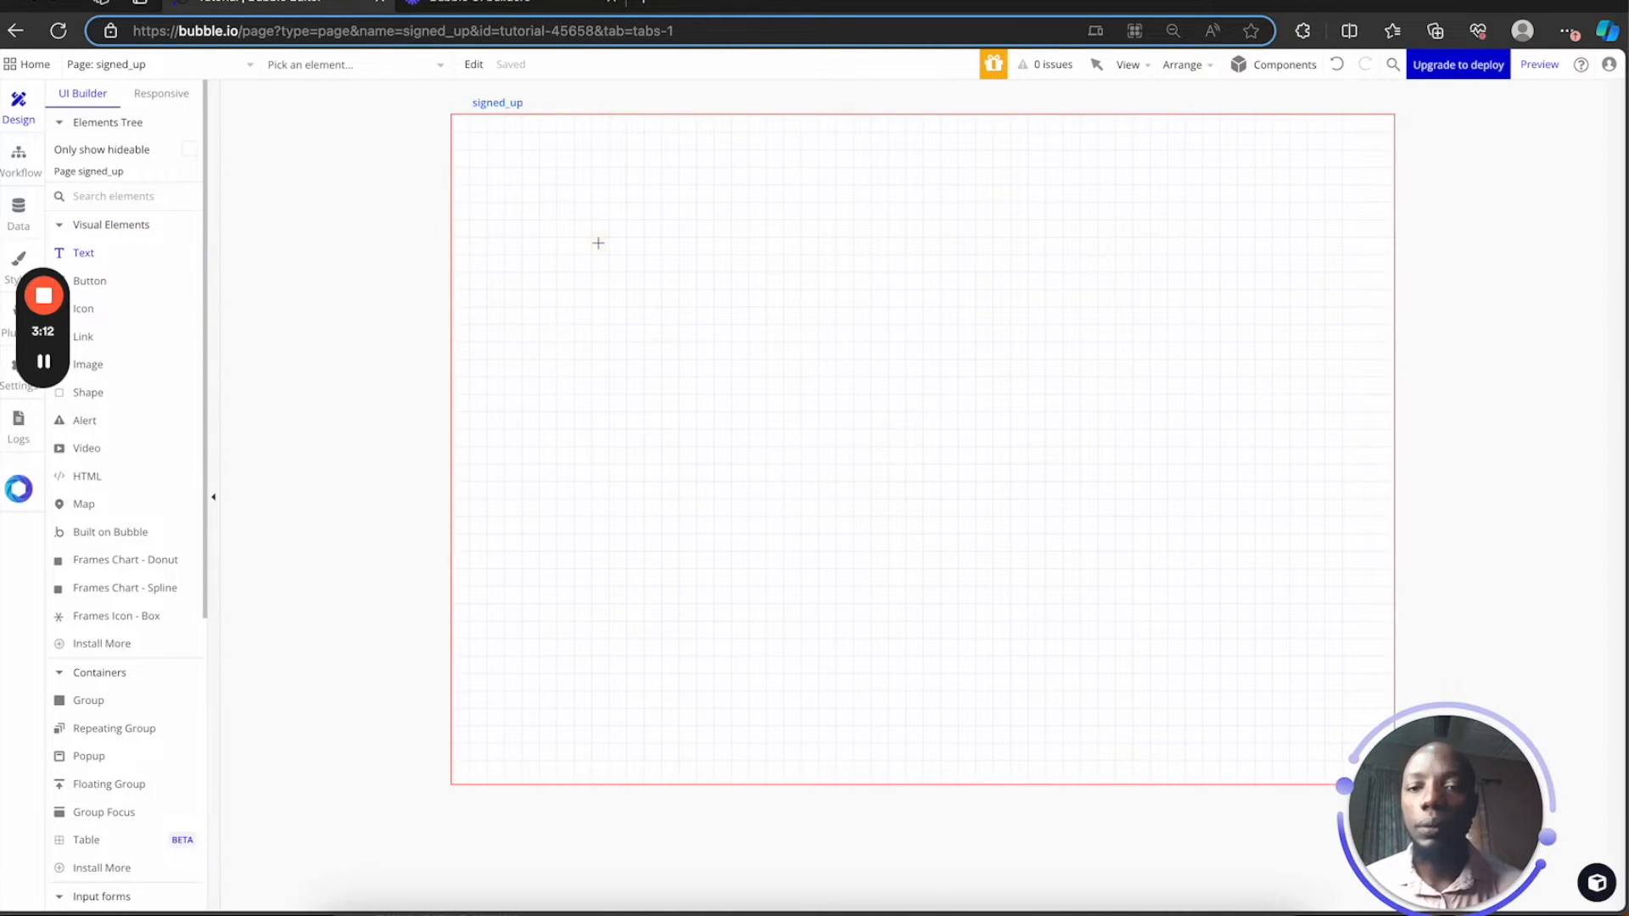
pyautogui.click(598, 244)
pyautogui.write('You')
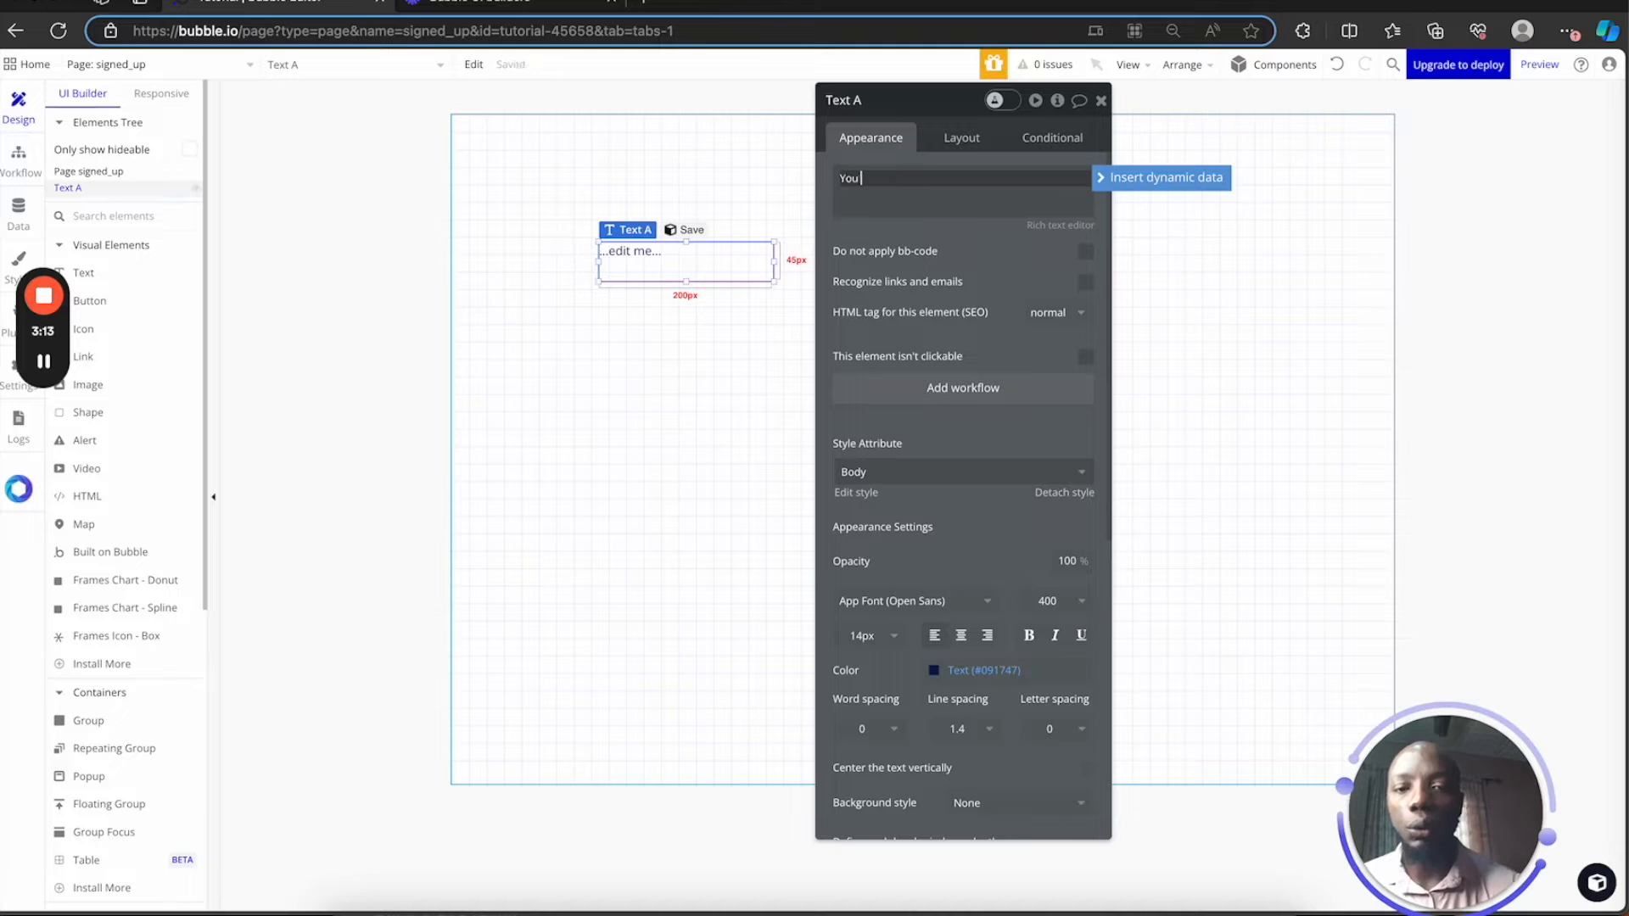
pyautogui.write(' have signed up')
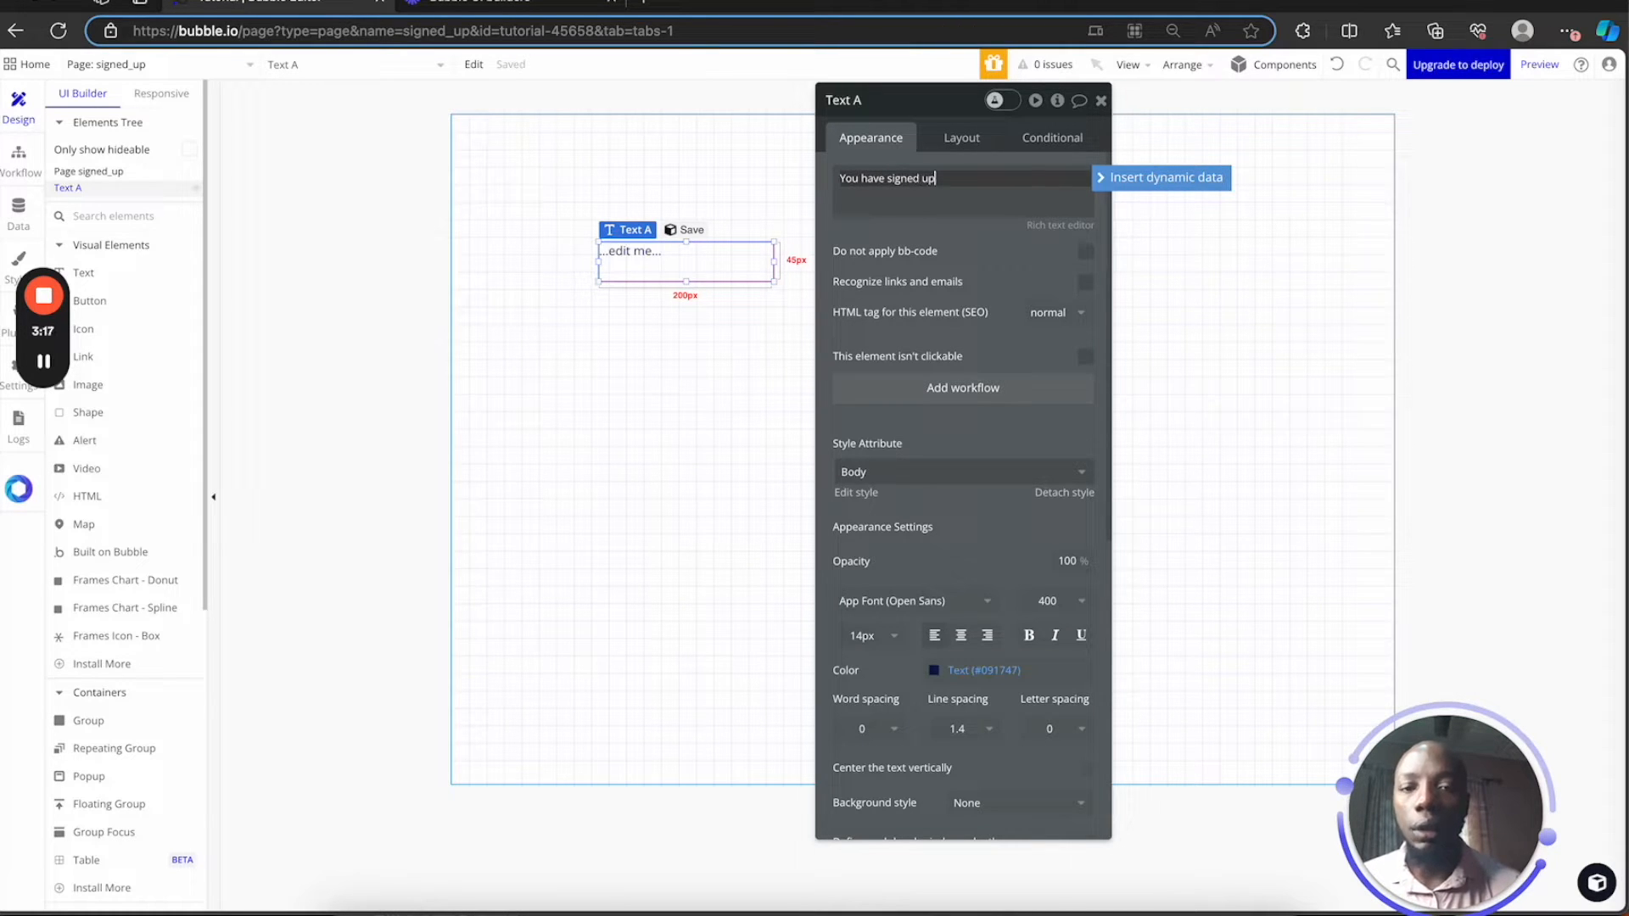
pyautogui.click(555, 436)
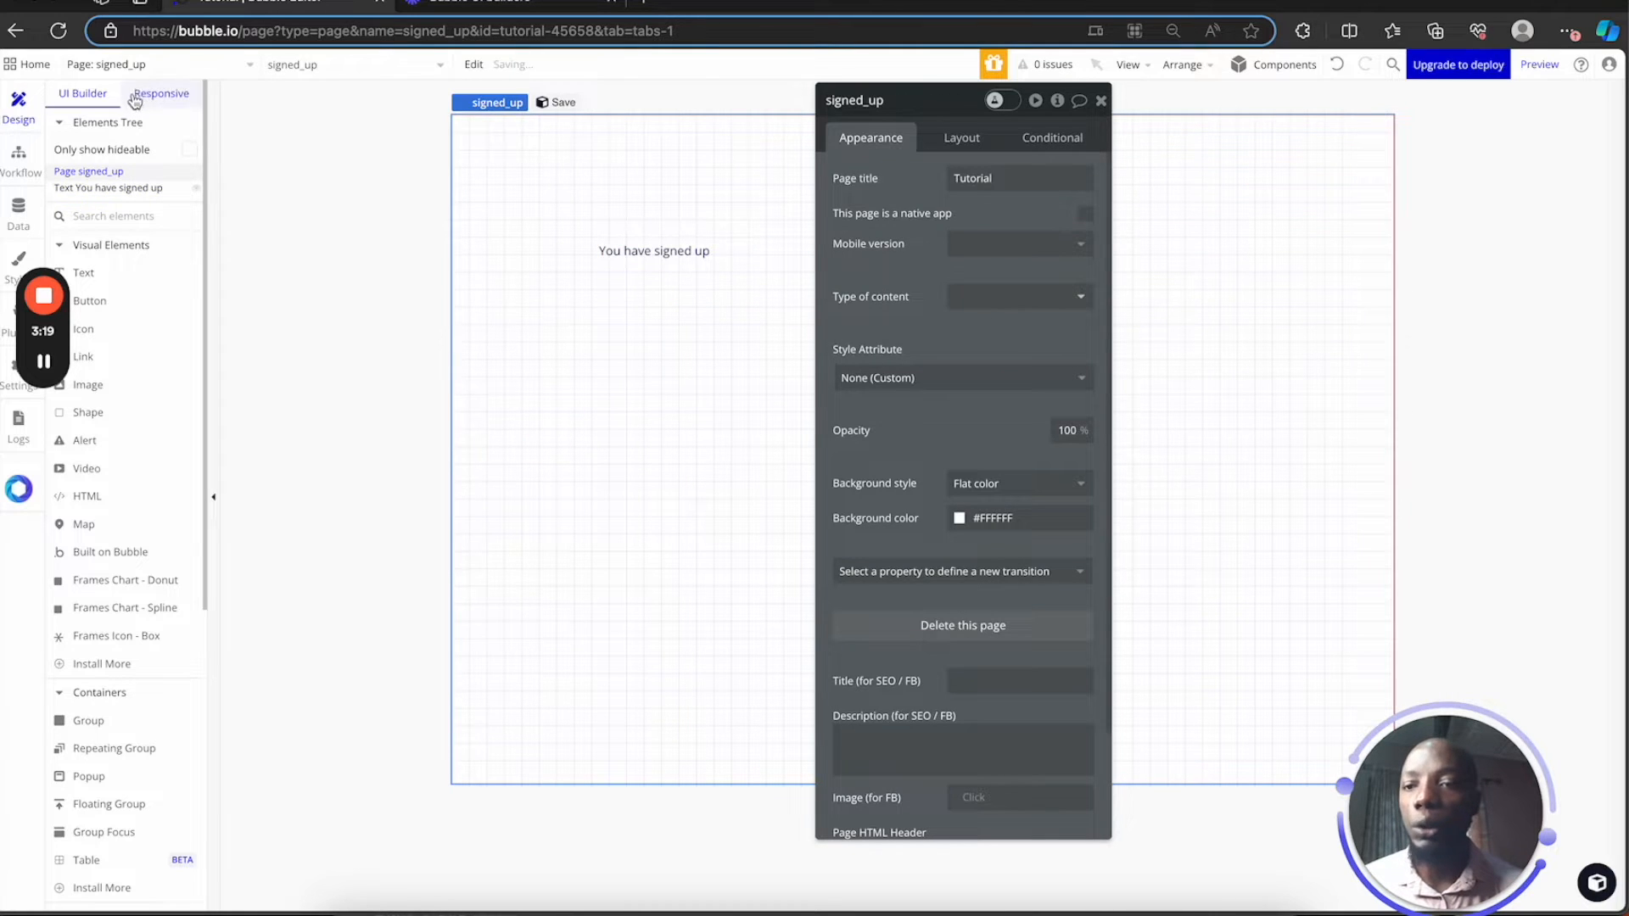
pyautogui.click(136, 64)
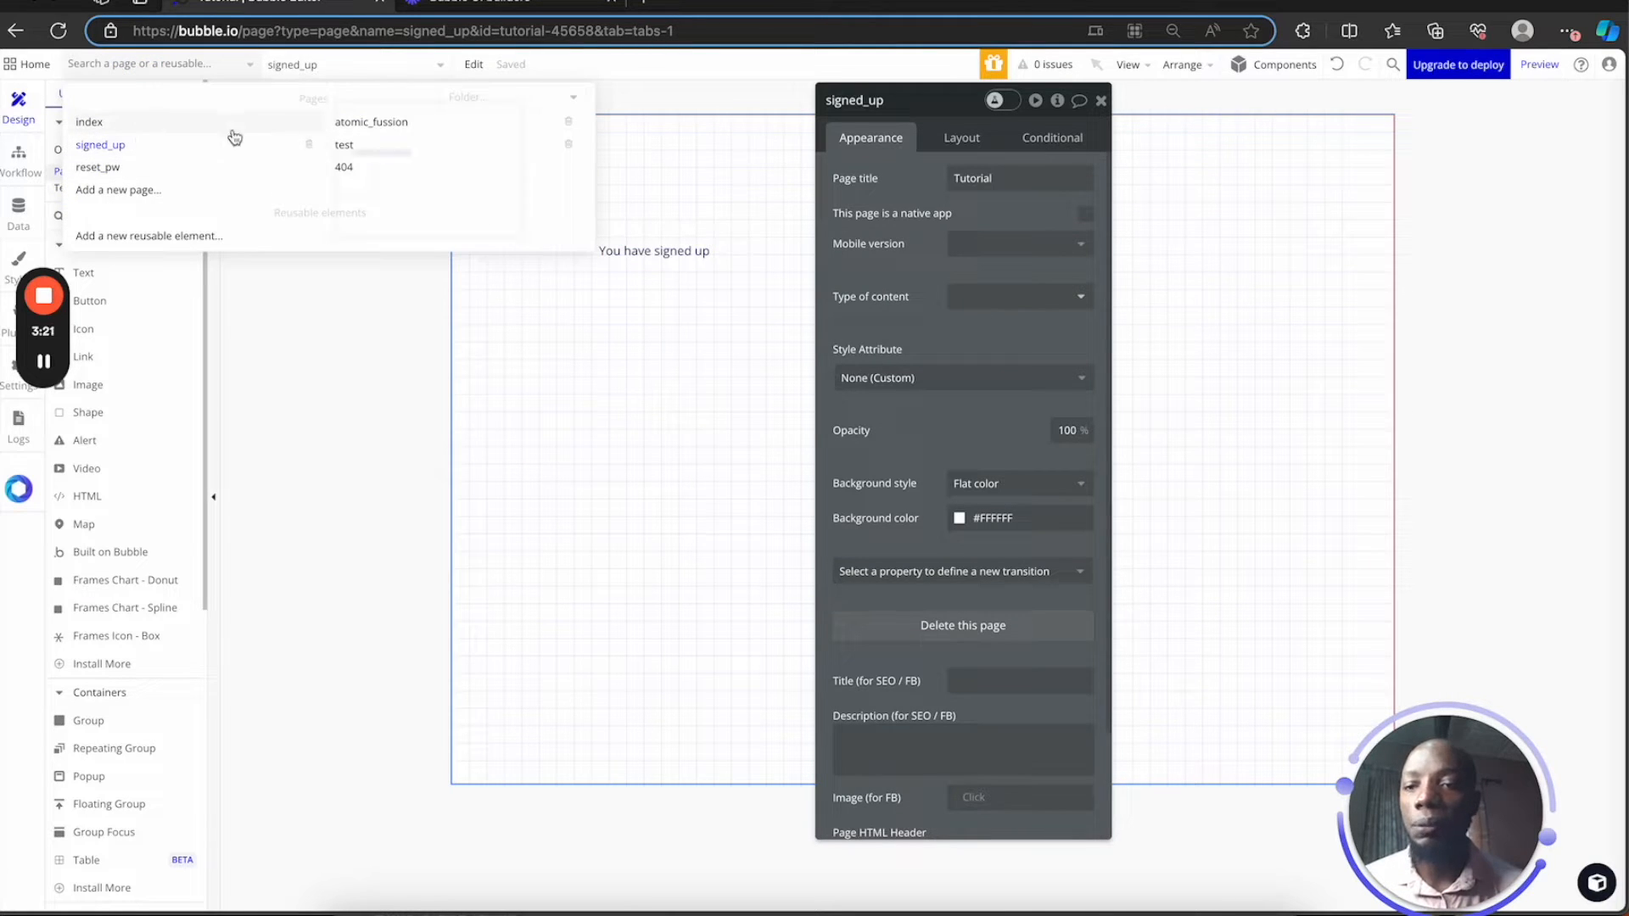
pyautogui.click(392, 153)
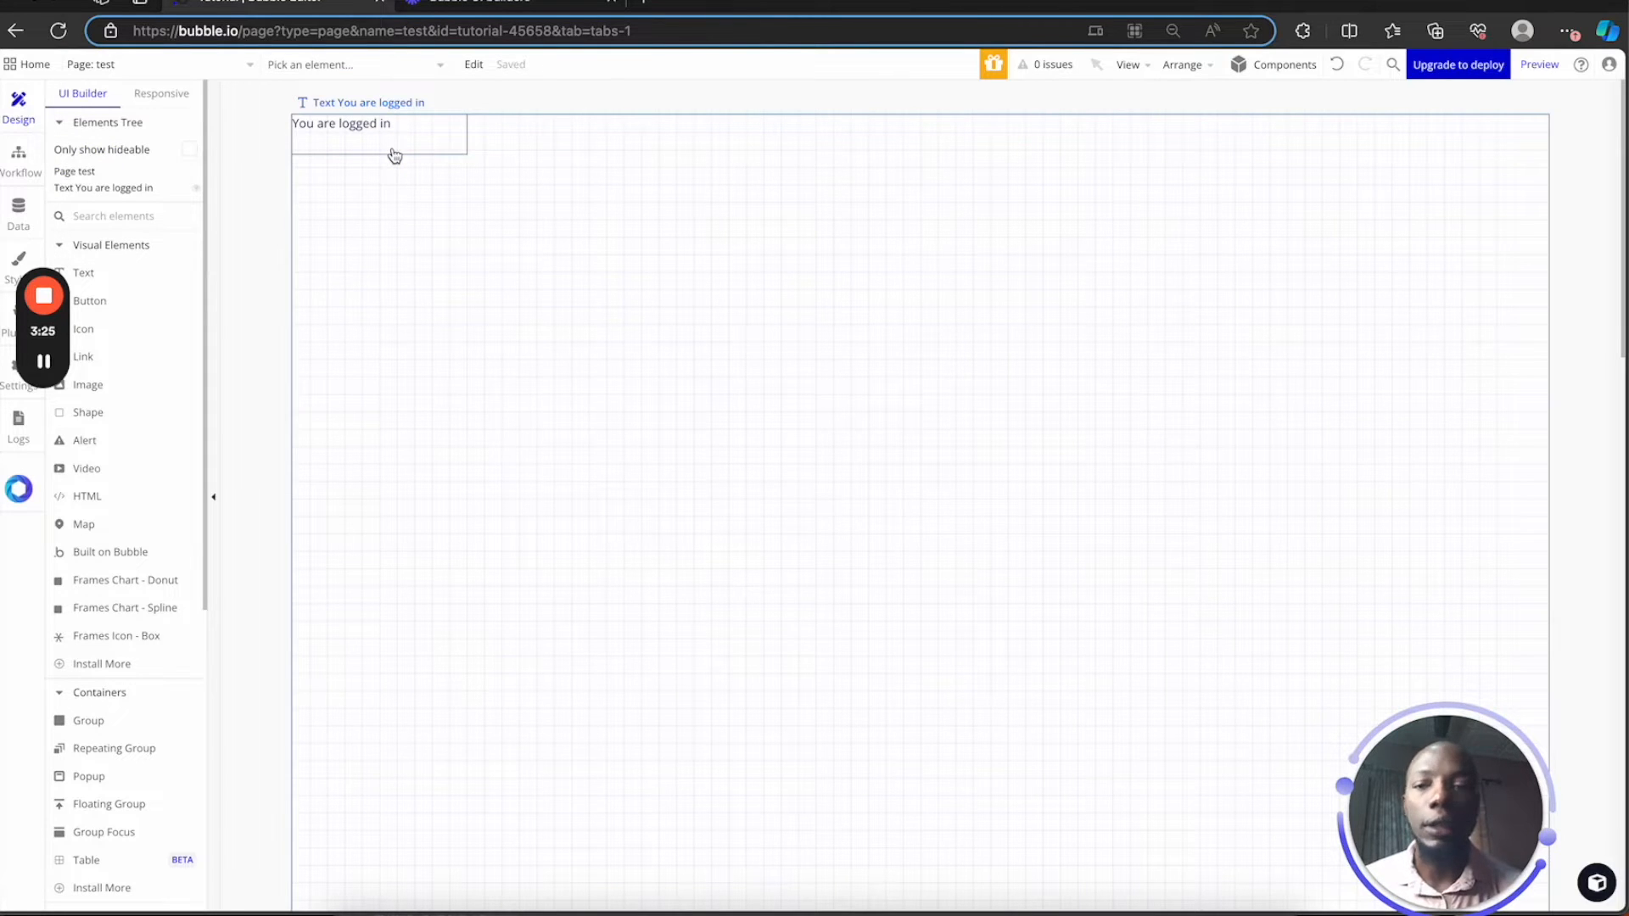
# Copy the 'You are logged in' text element from the test page
pyautogui.click(390, 140)
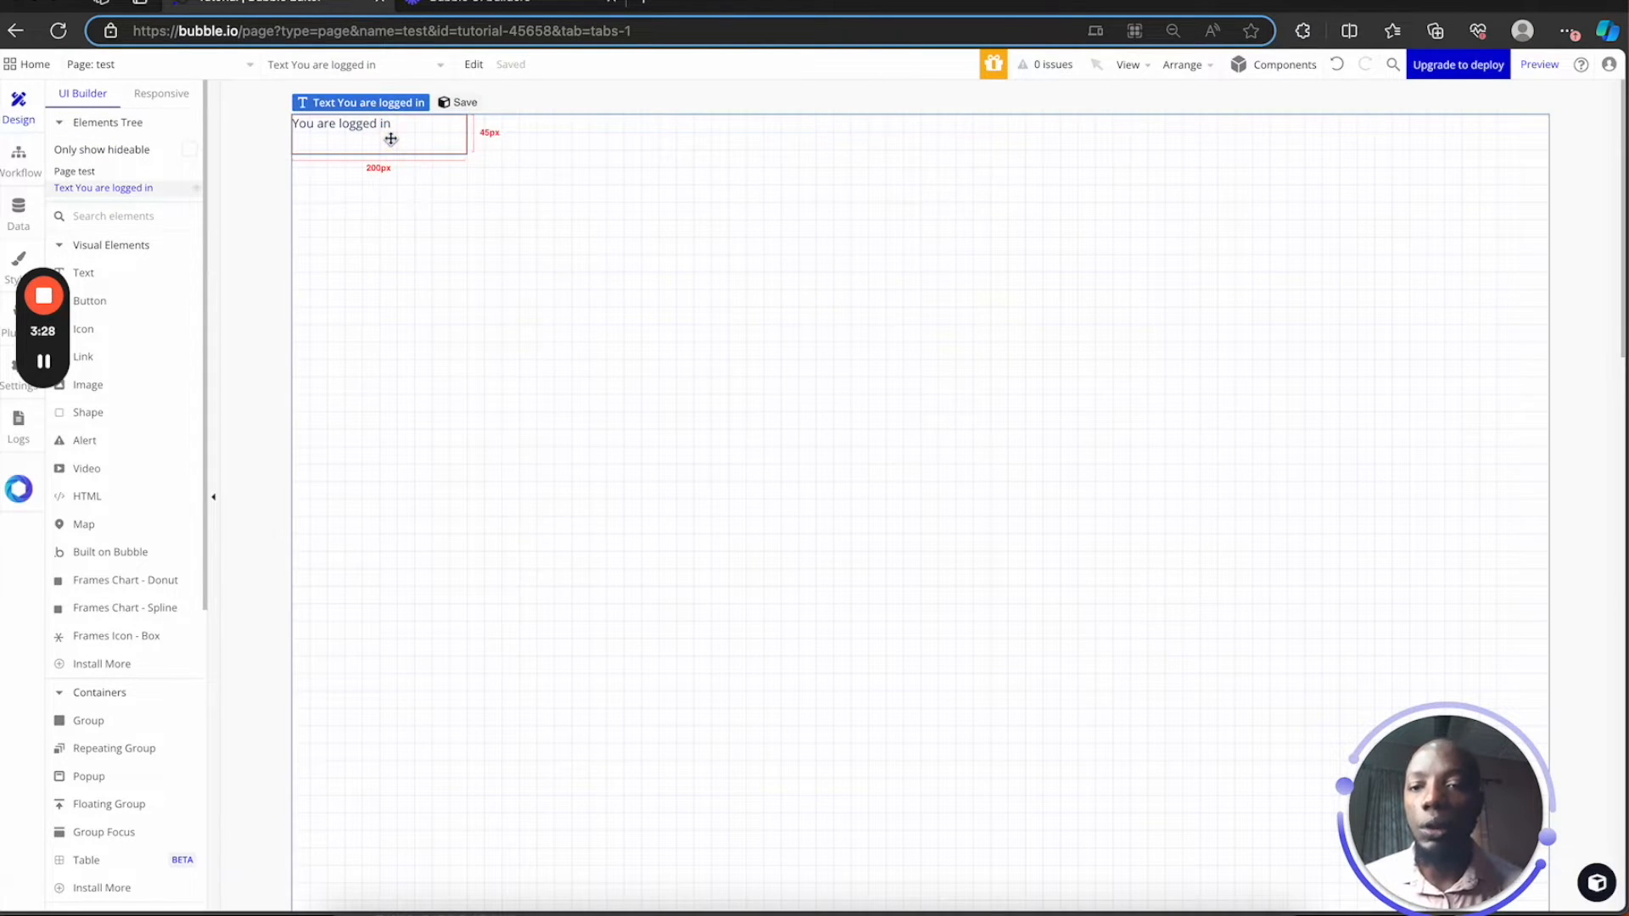
pyautogui.rightClick(391, 140)
pyautogui.click(447, 304)
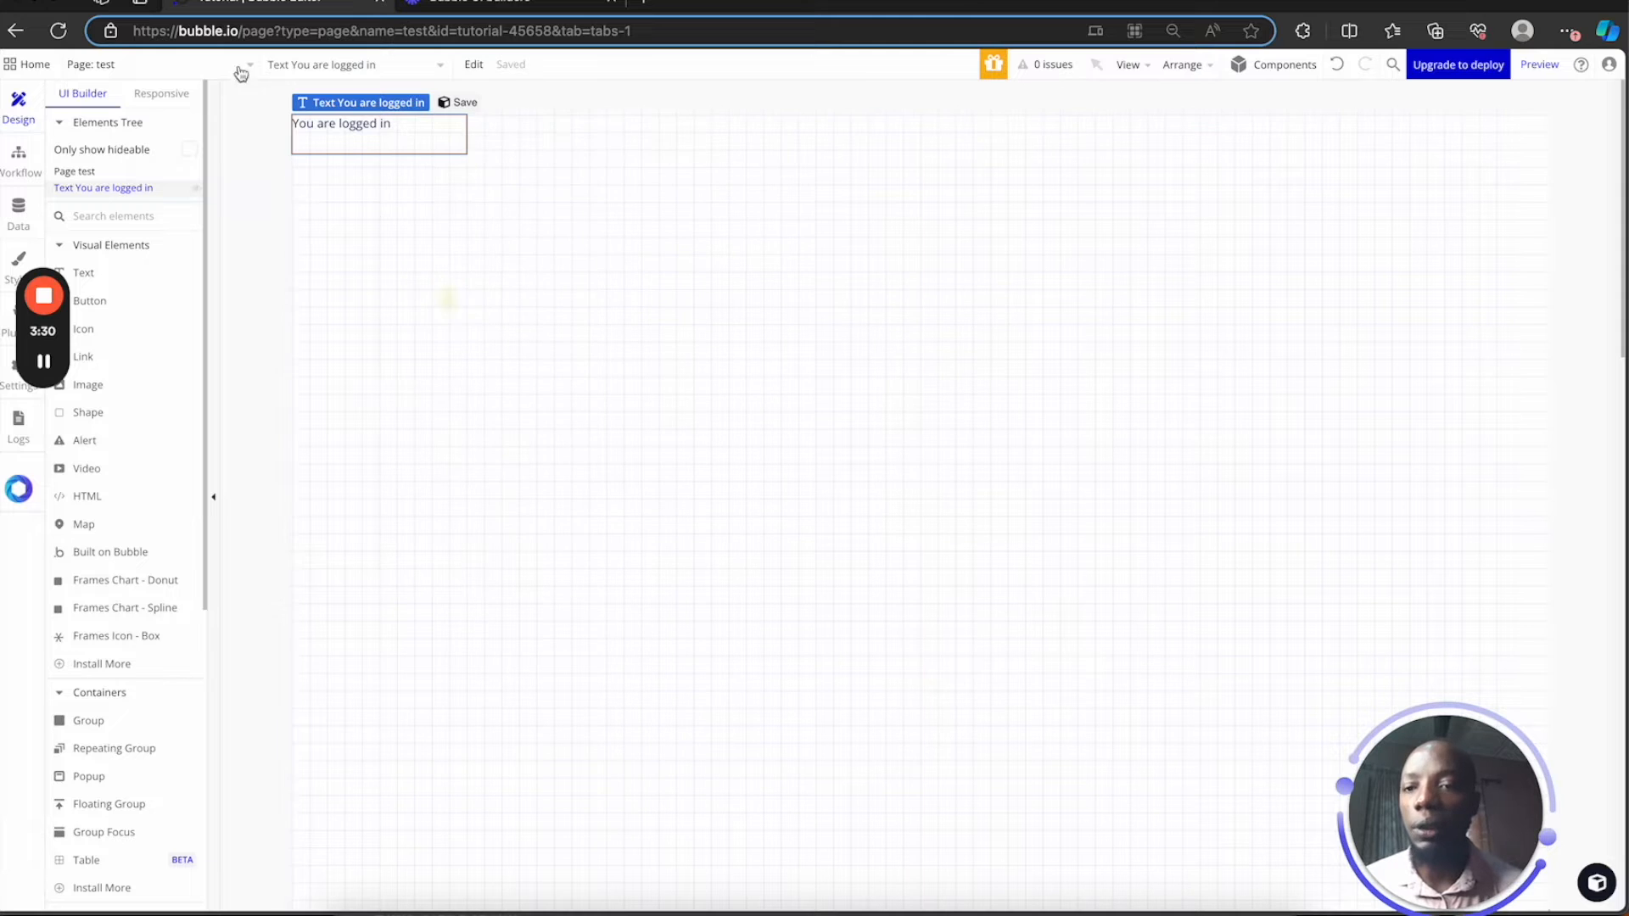
# Create a 'signin' page, paste the copied text onto it, and start another new page
pyautogui.click(217, 72)
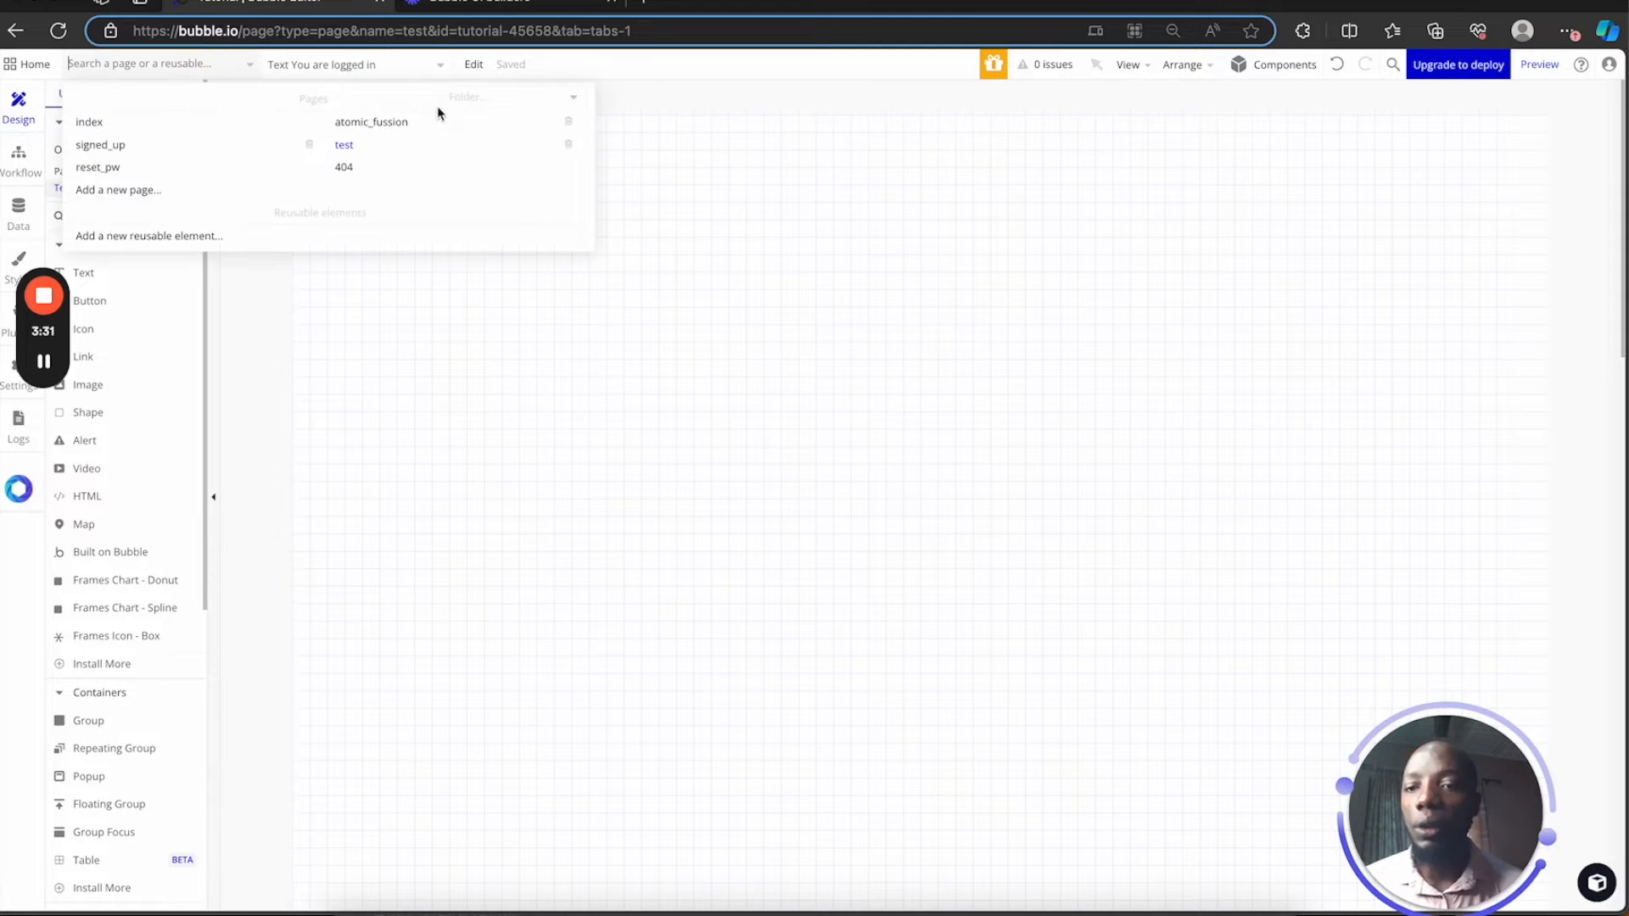
pyautogui.click(184, 189)
pyautogui.write('signin')
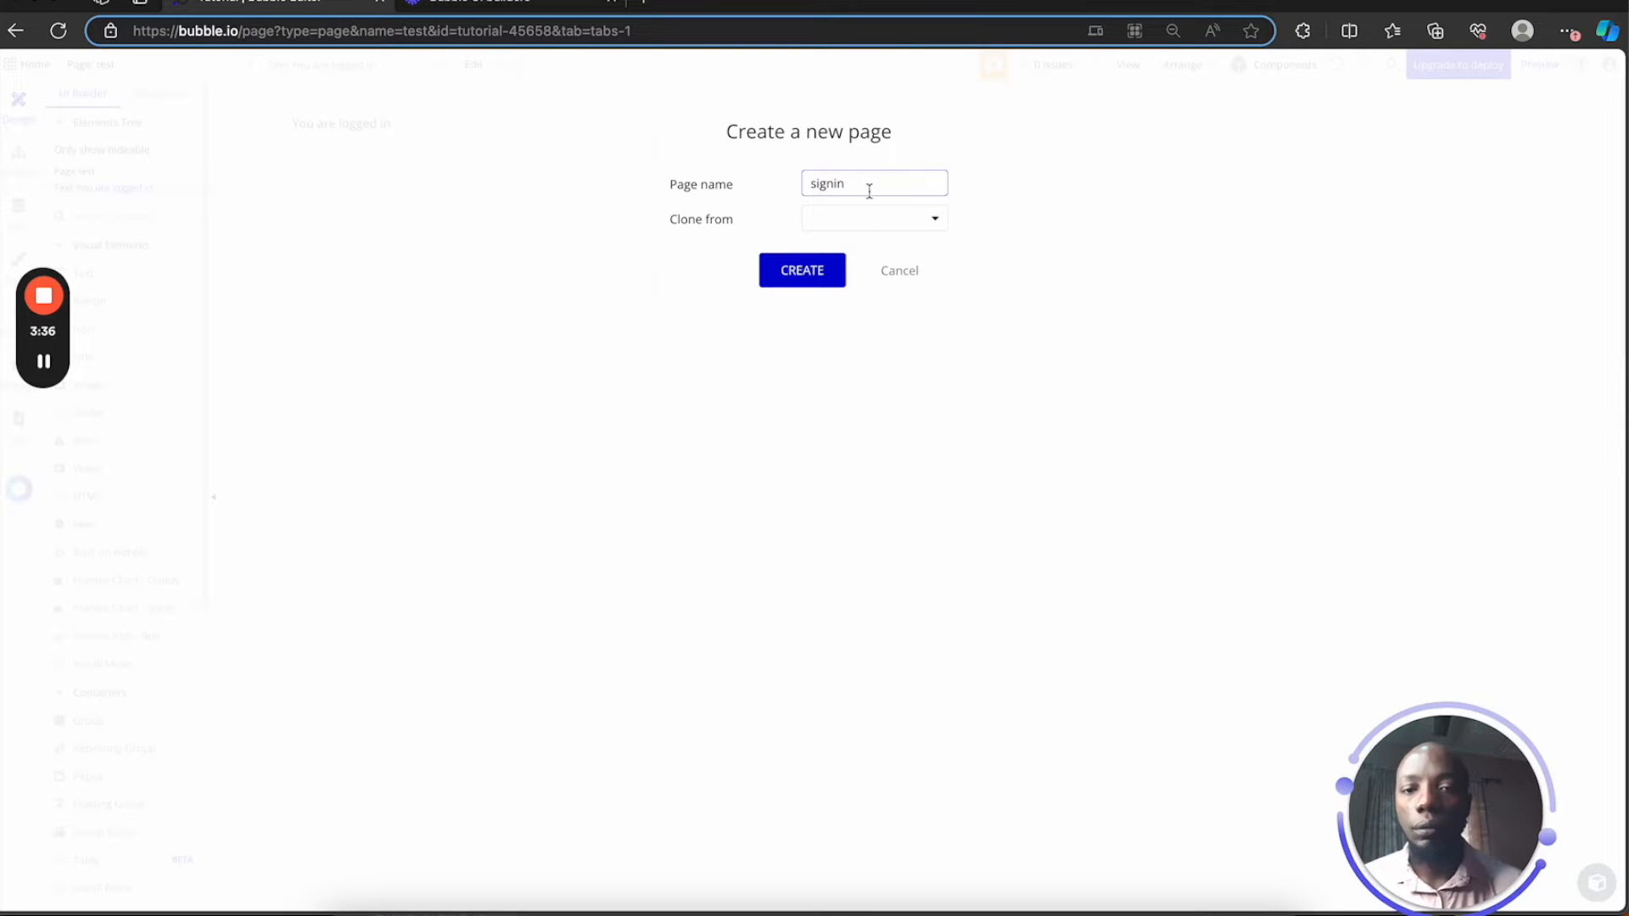
pyautogui.click(826, 273)
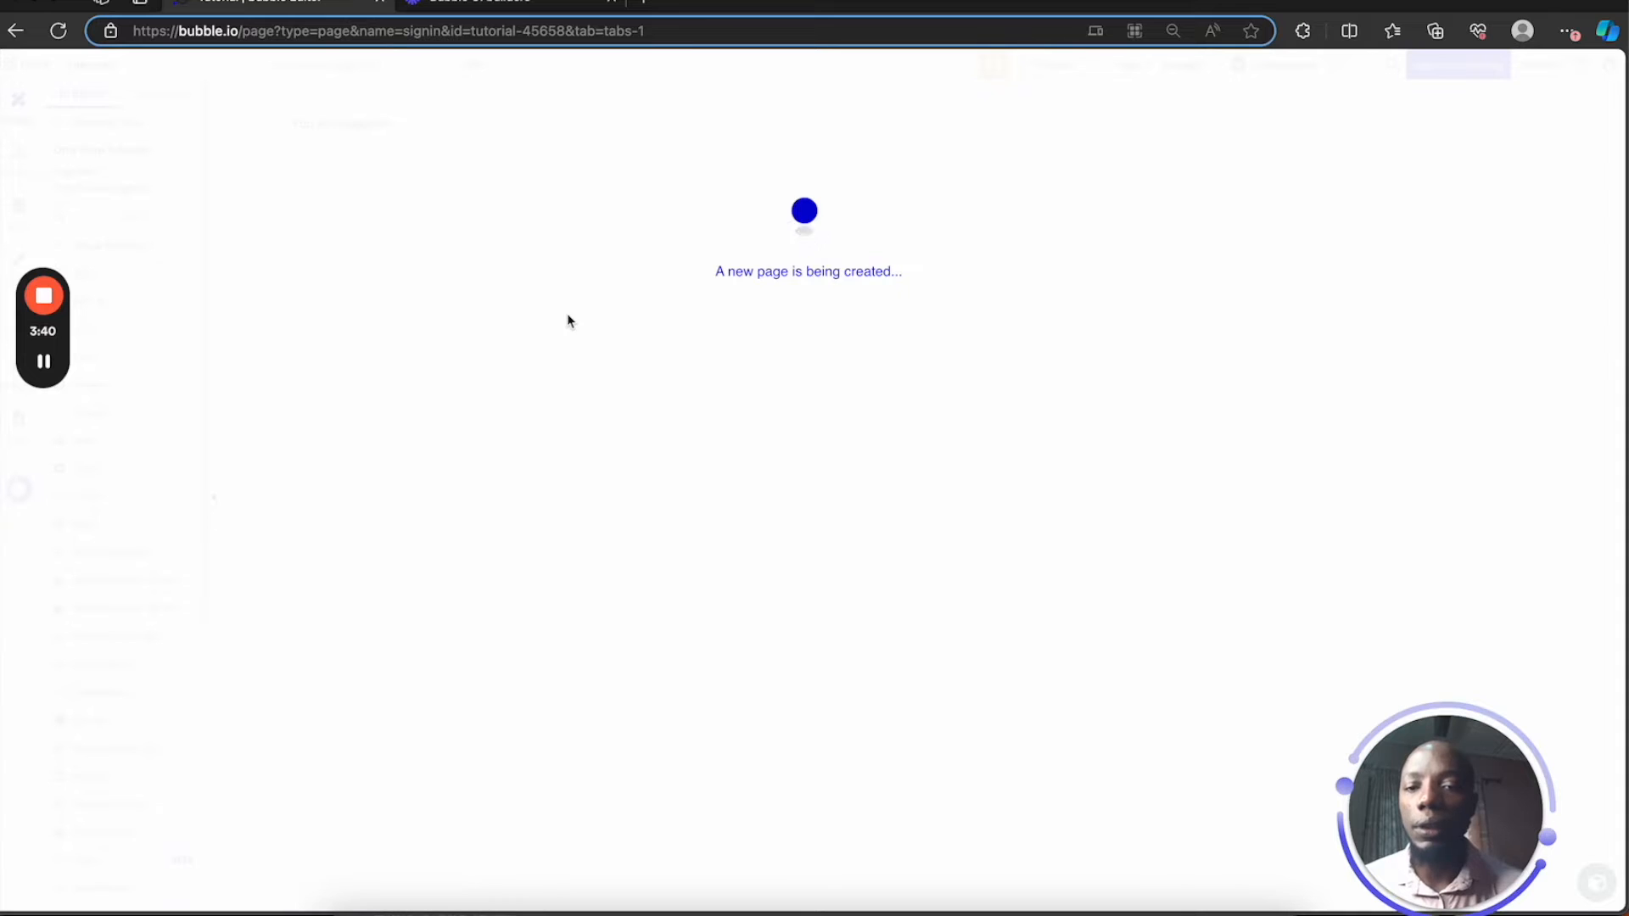
pyautogui.hotkey('ctrl', 'v')
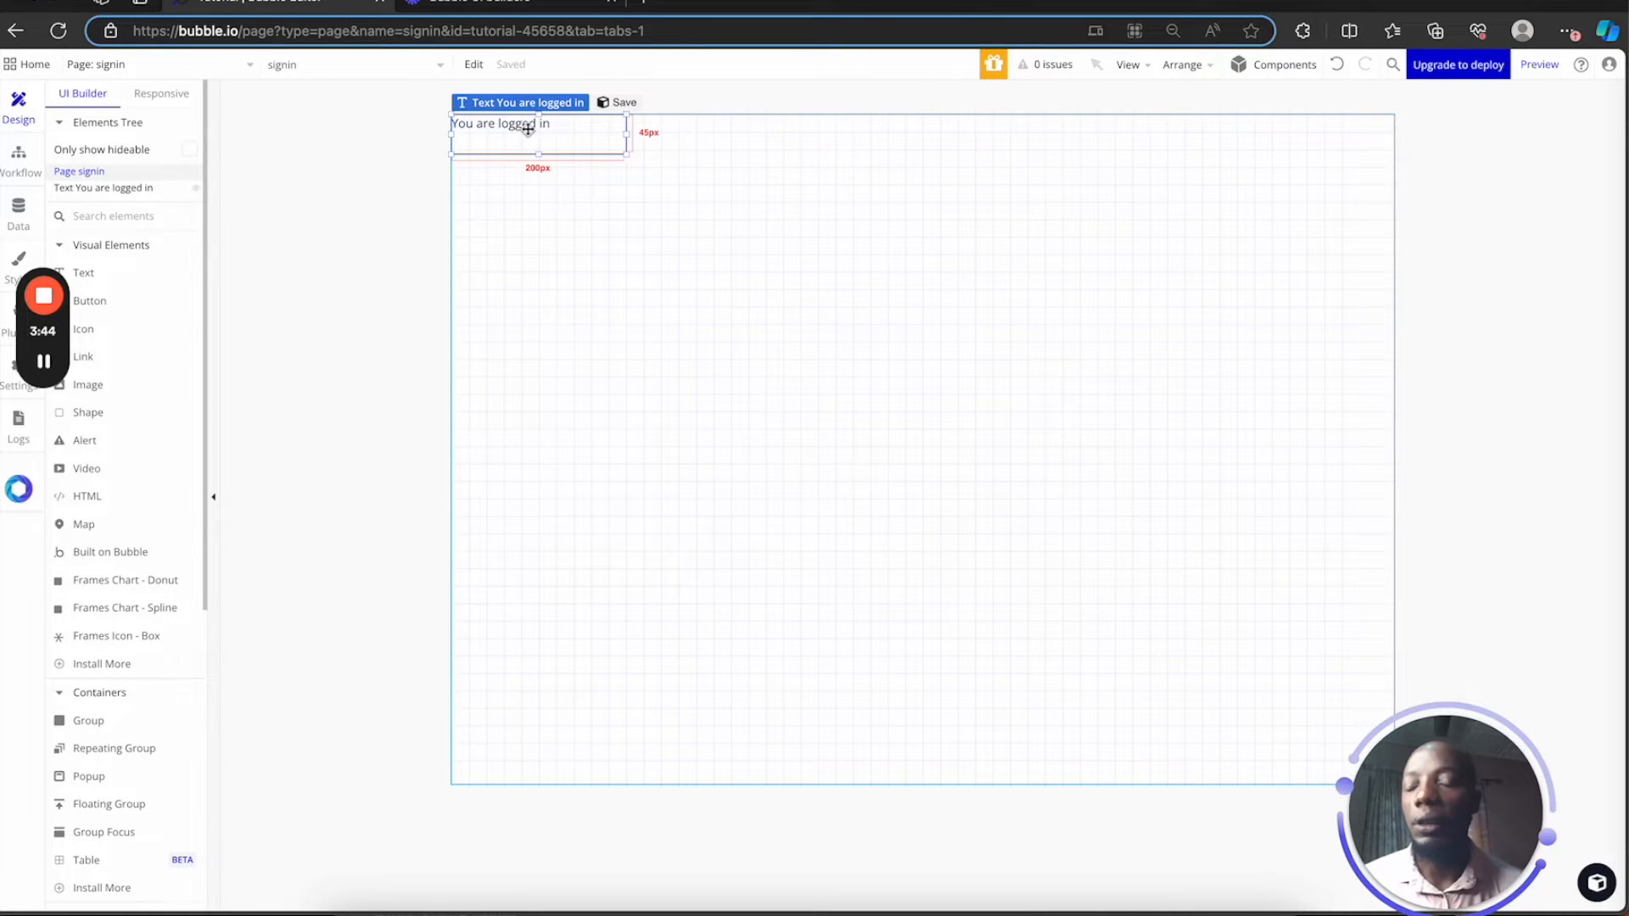
pyautogui.click(215, 64)
pyautogui.click(211, 214)
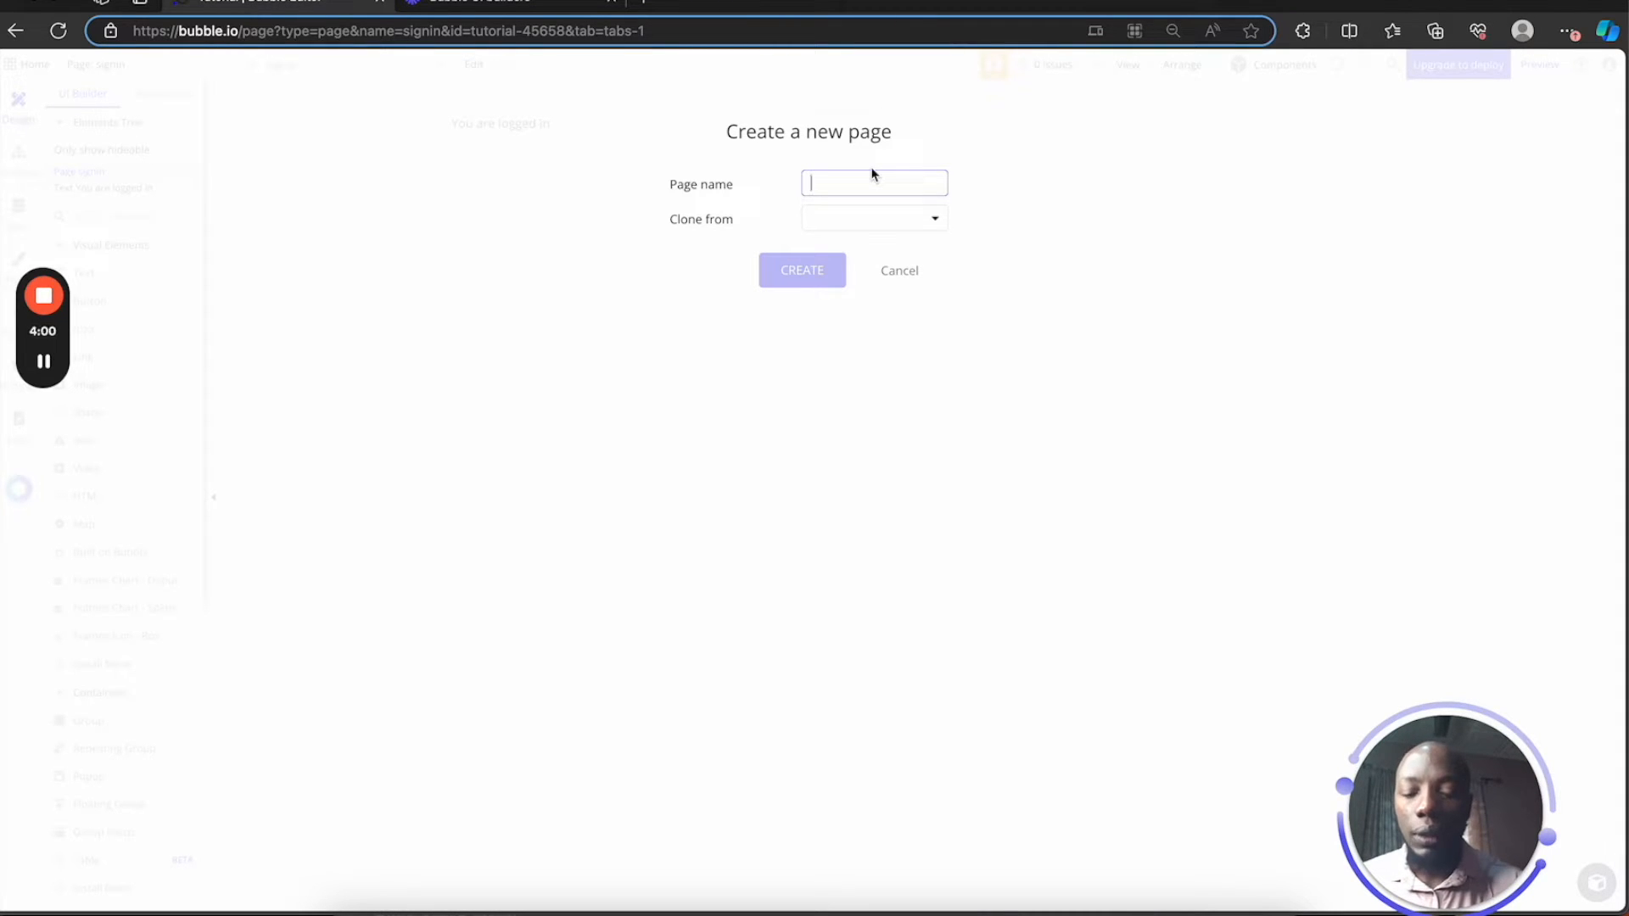
# Name the new page 'auth_signup', create it, and open it in the editor
pyautogui.write('auth_signup')
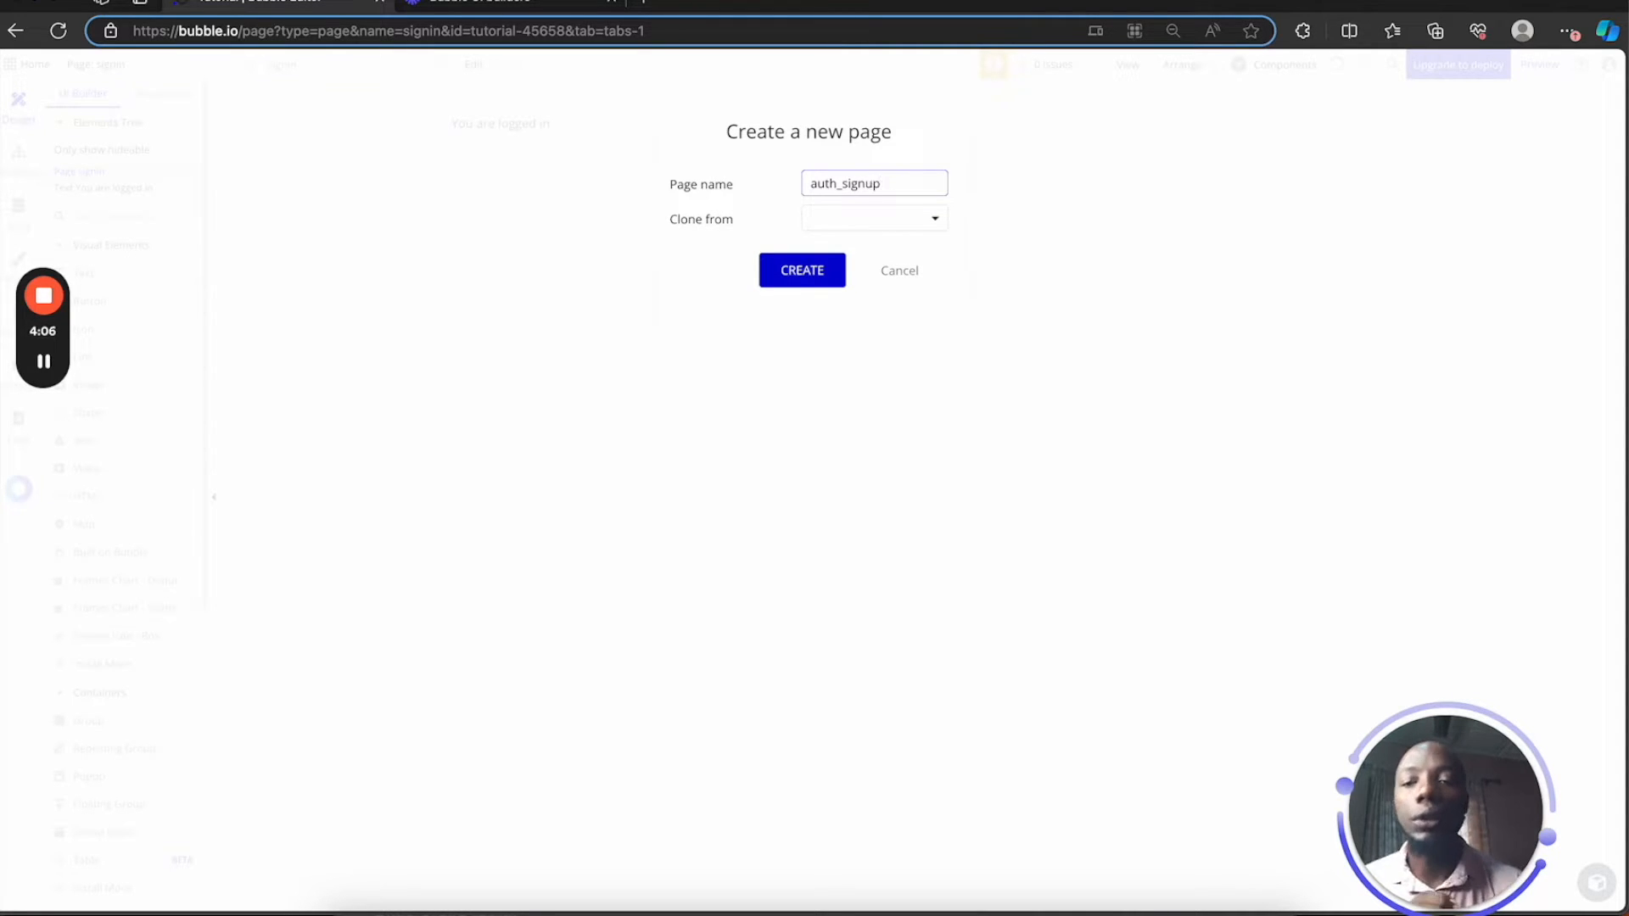
pyautogui.click(838, 270)
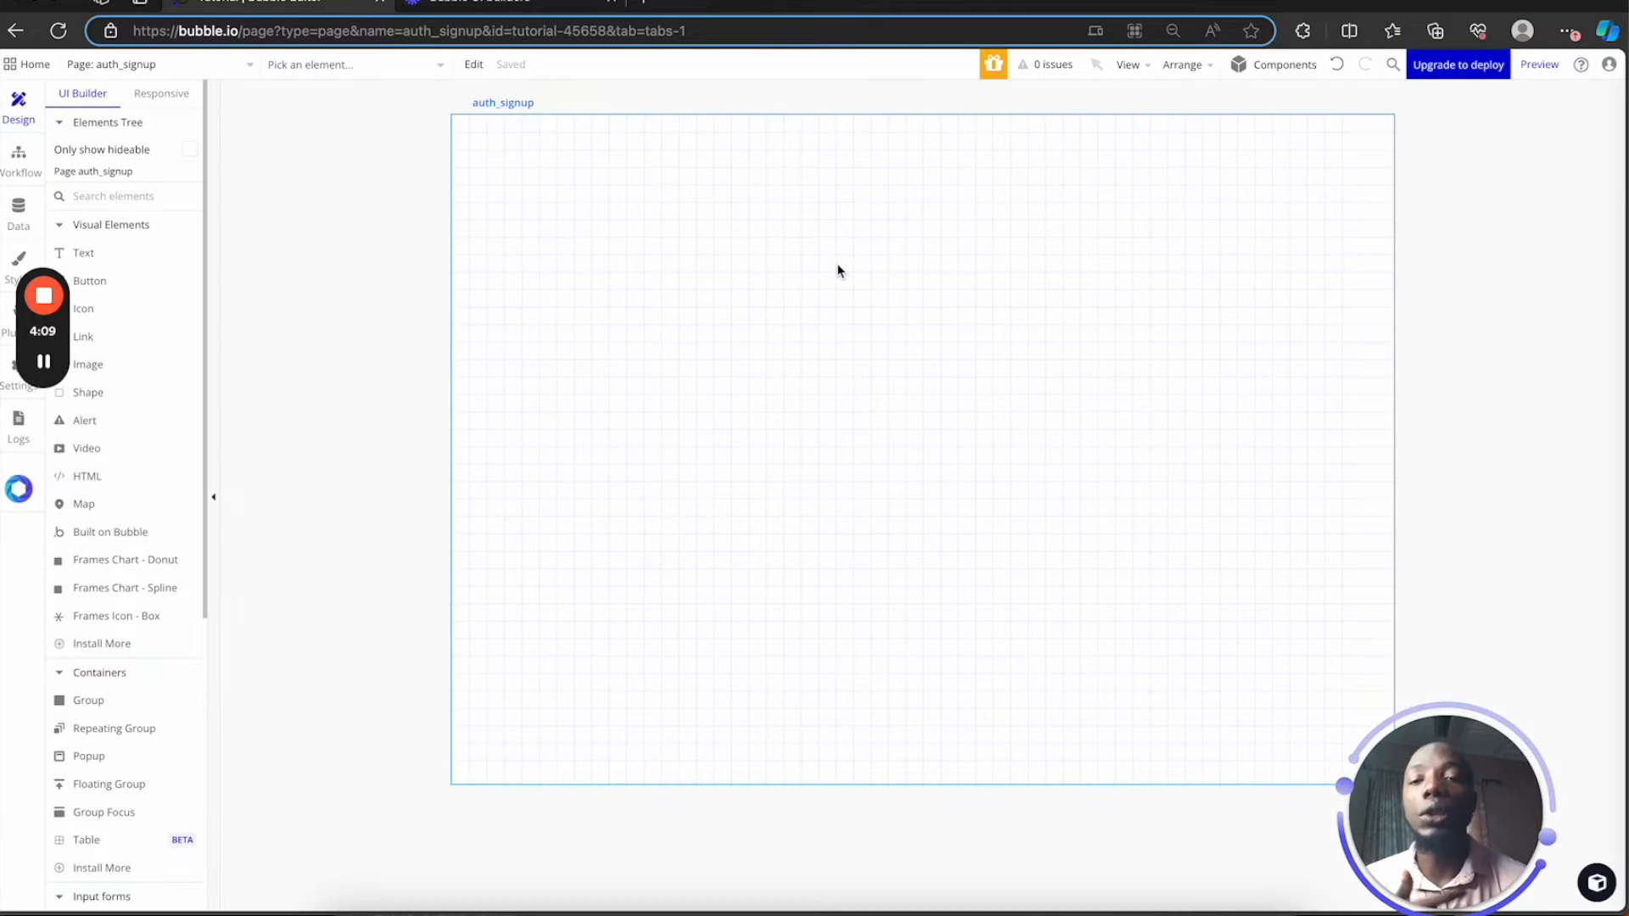
pyautogui.click(135, 65)
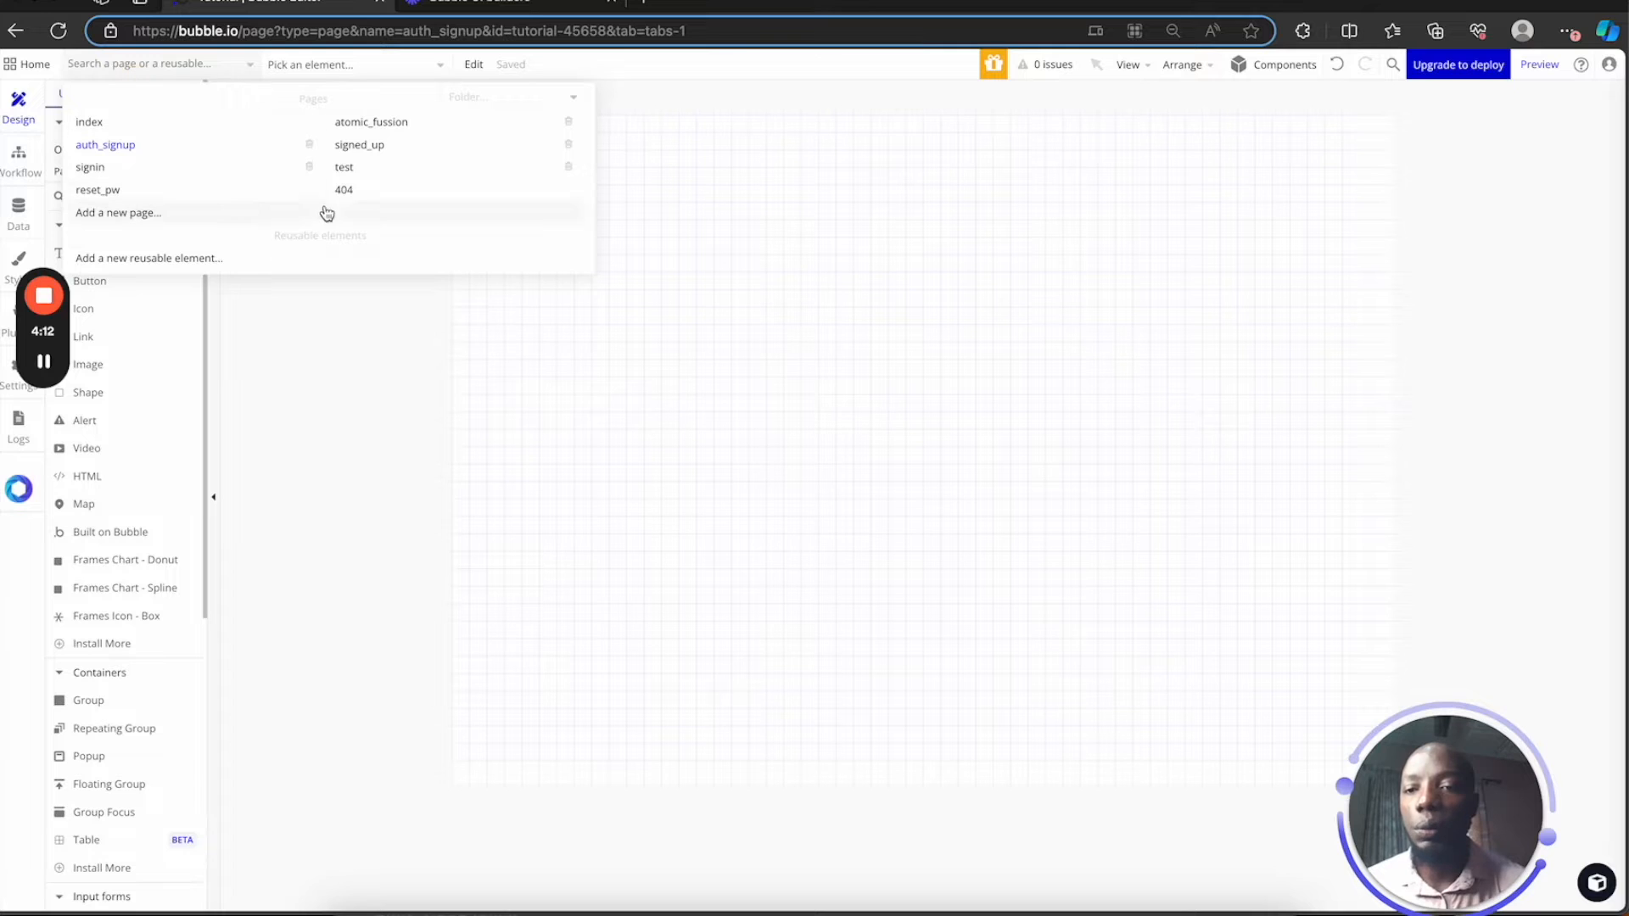
pyautogui.click(786, 327)
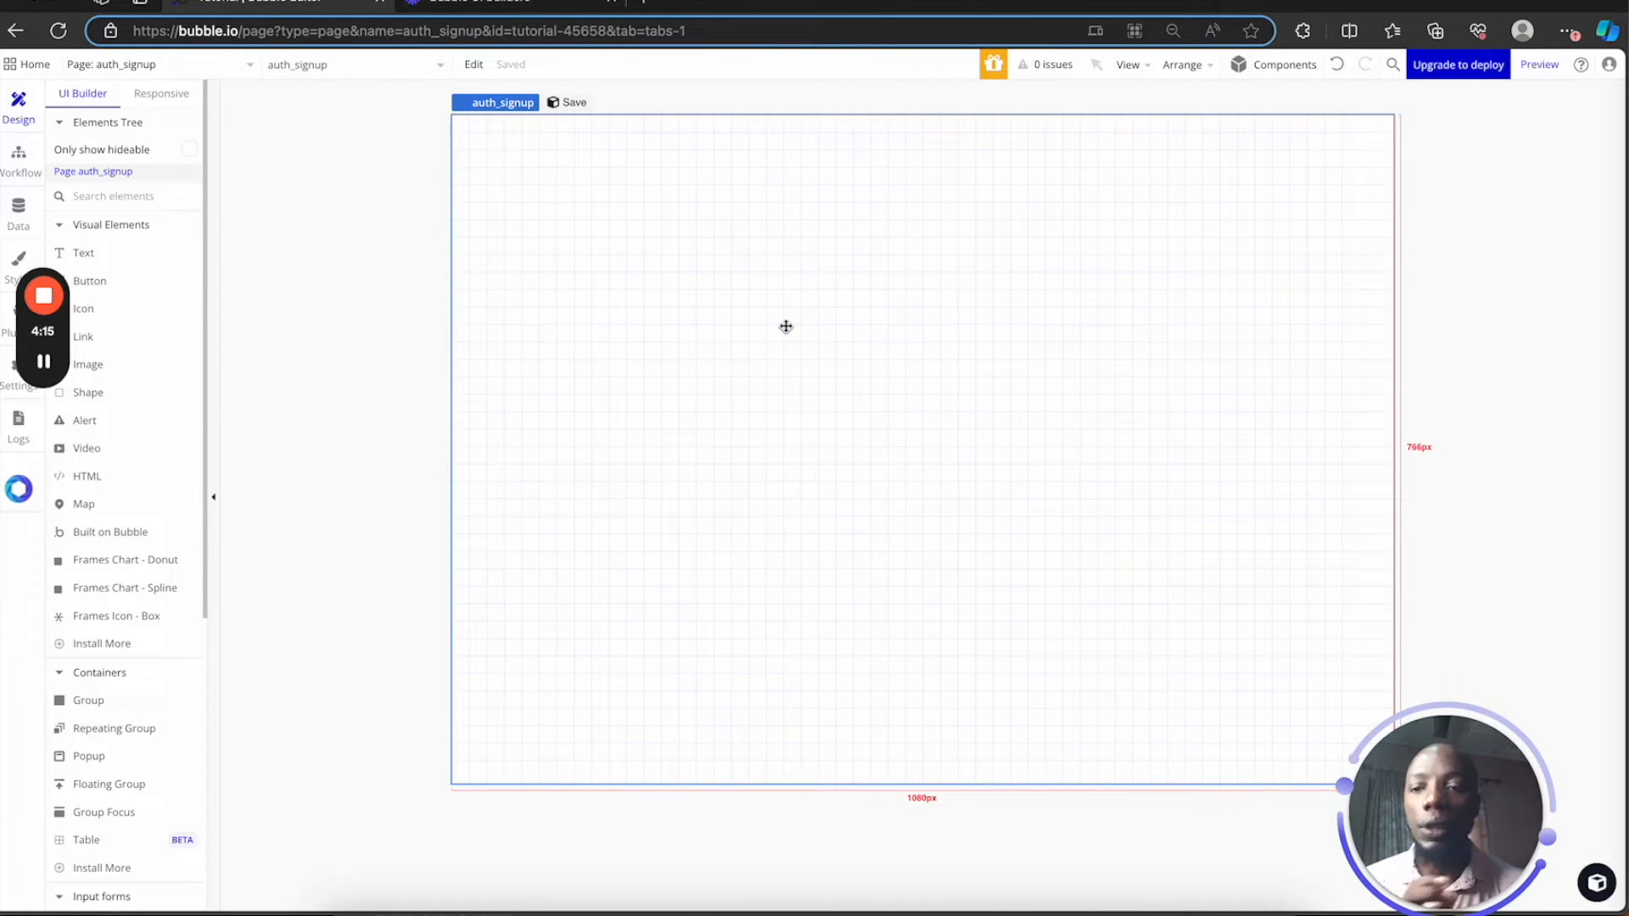
pyautogui.click(147, 701)
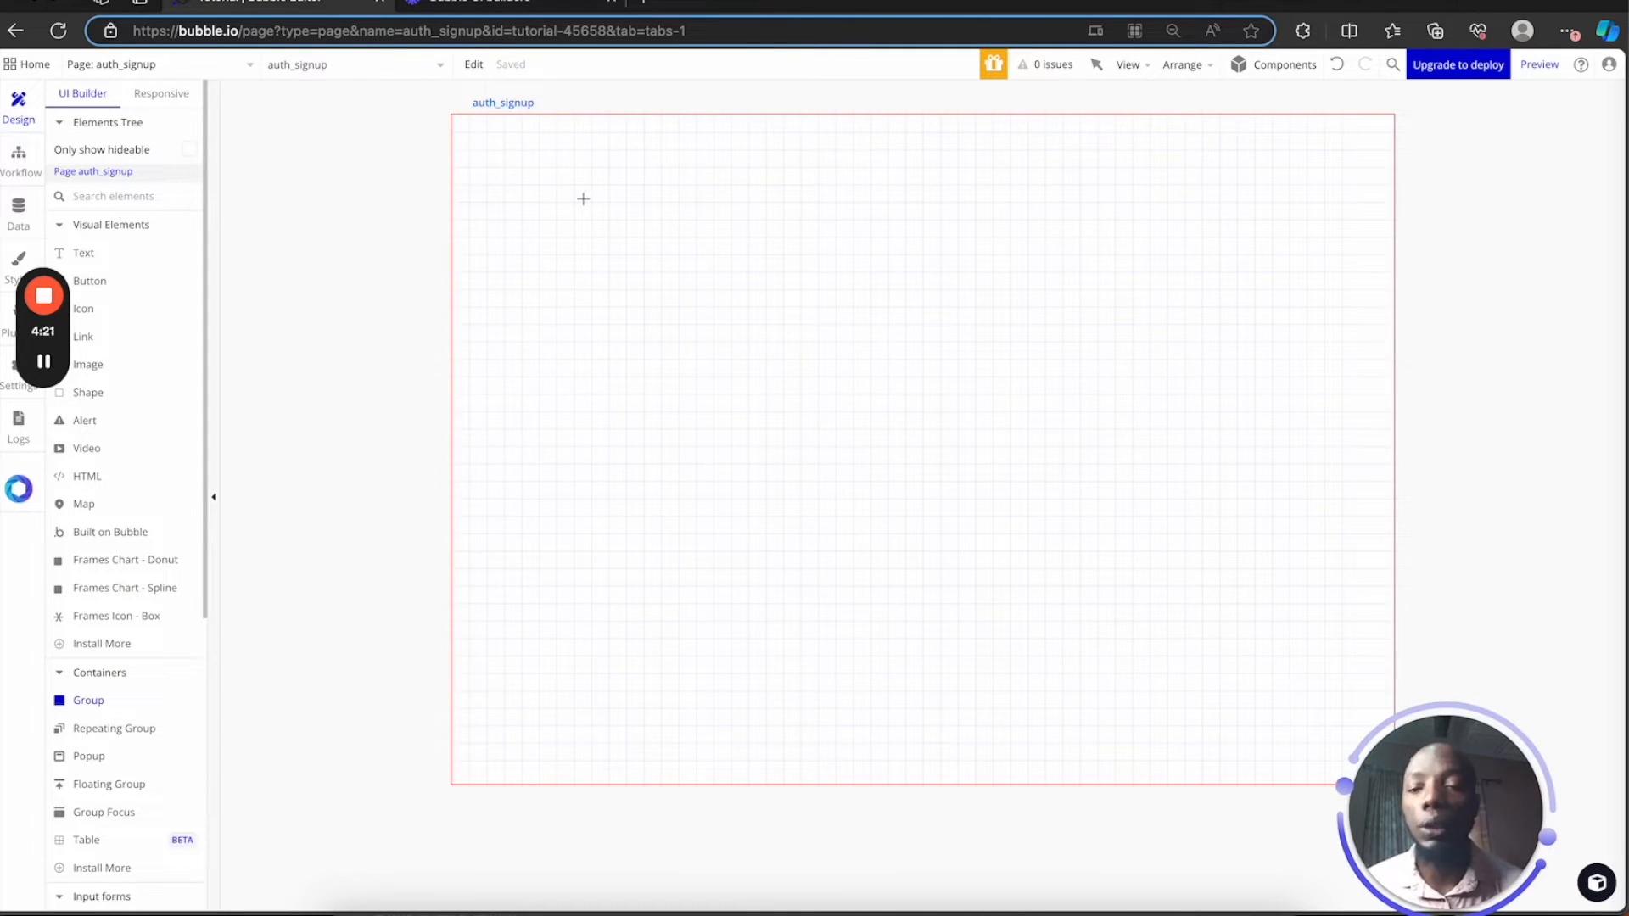
# Draw an input box in the upper-left area and paste a duplicate directly below it
pyautogui.click(128, 197)
pyautogui.write('inp')
pyautogui.click(140, 257)
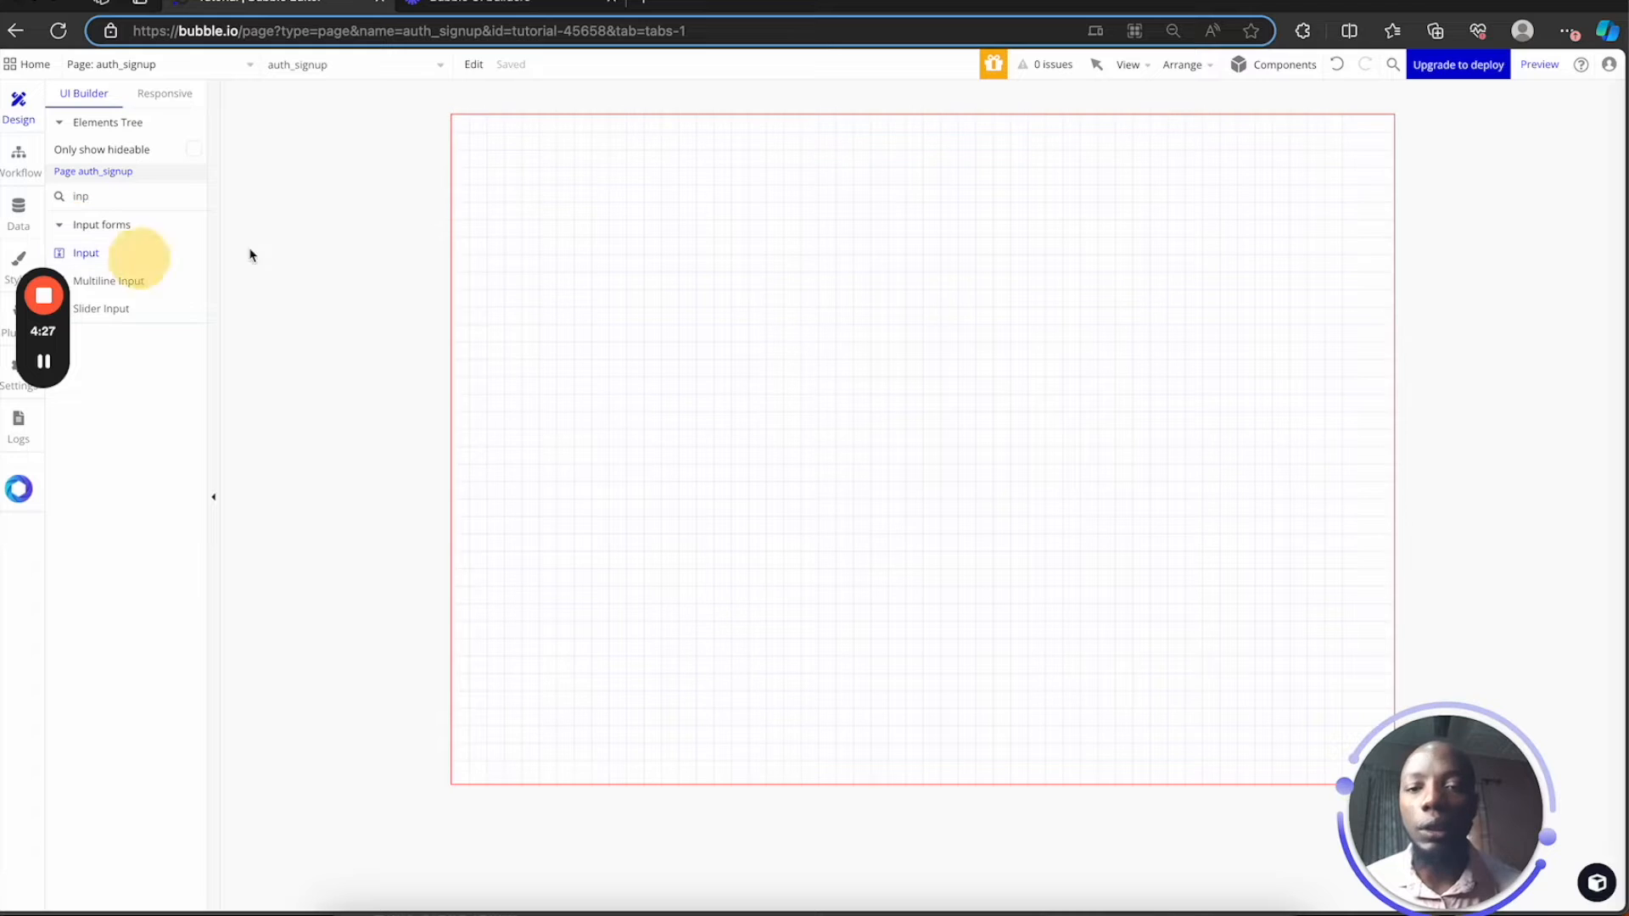
pyautogui.moveTo(574, 261); pyautogui.dragTo(951, 326)
pyautogui.click(1102, 99)
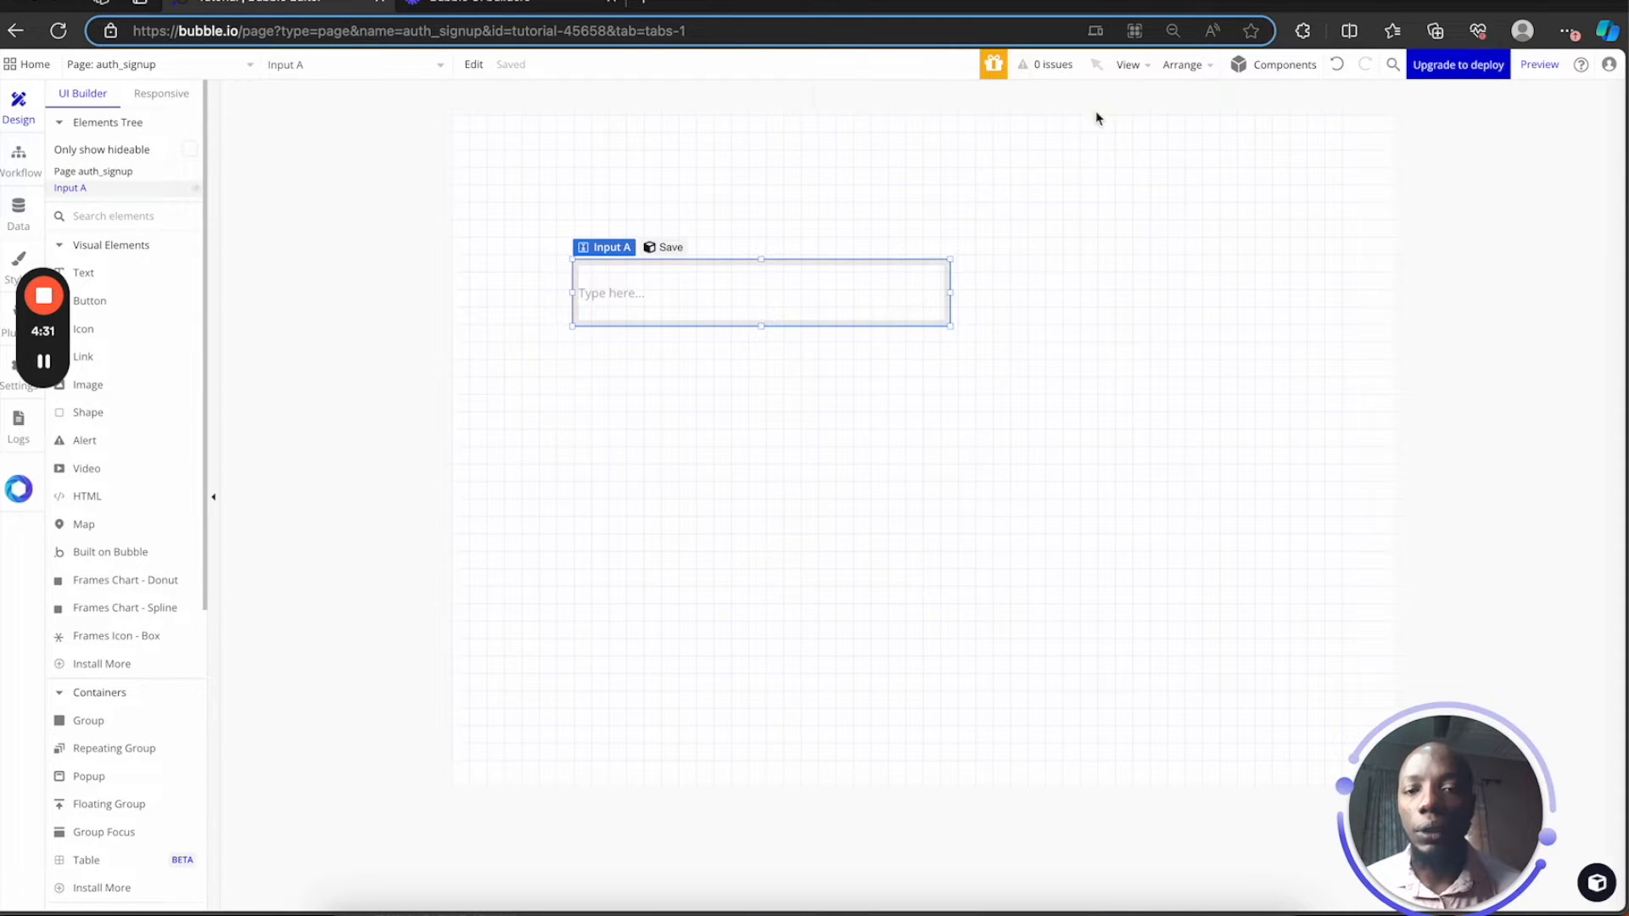
pyautogui.click(770, 280)
pyautogui.hotkey('ctrl', 'c')
pyautogui.hotkey('ctrl', 'v')
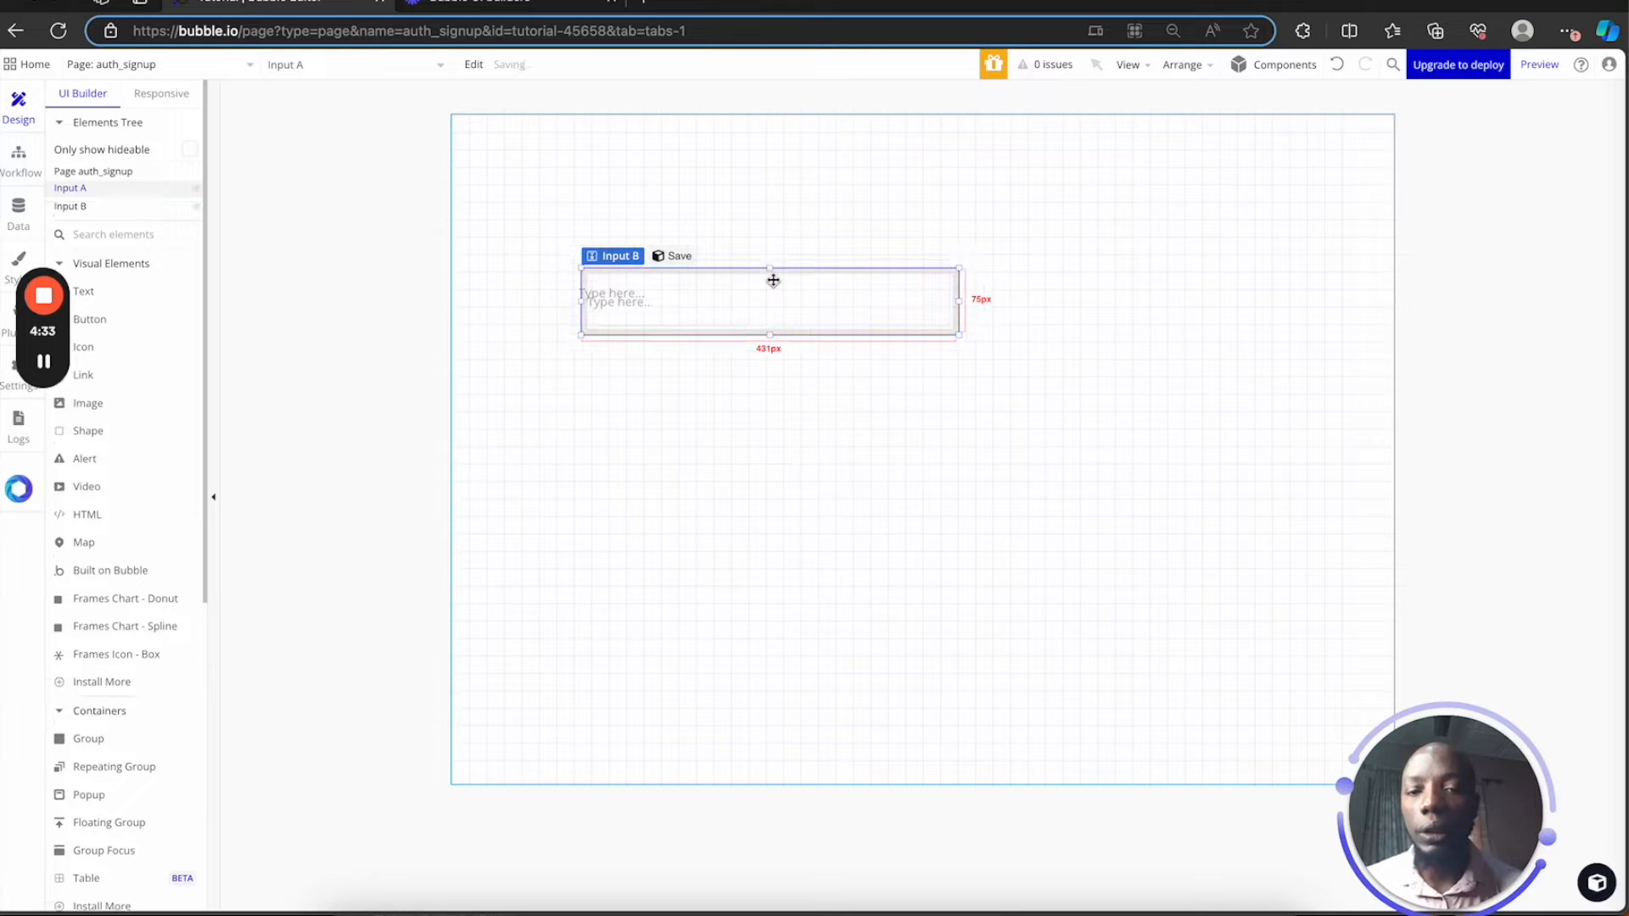
pyautogui.moveTo(743, 306); pyautogui.dragTo(731, 402)
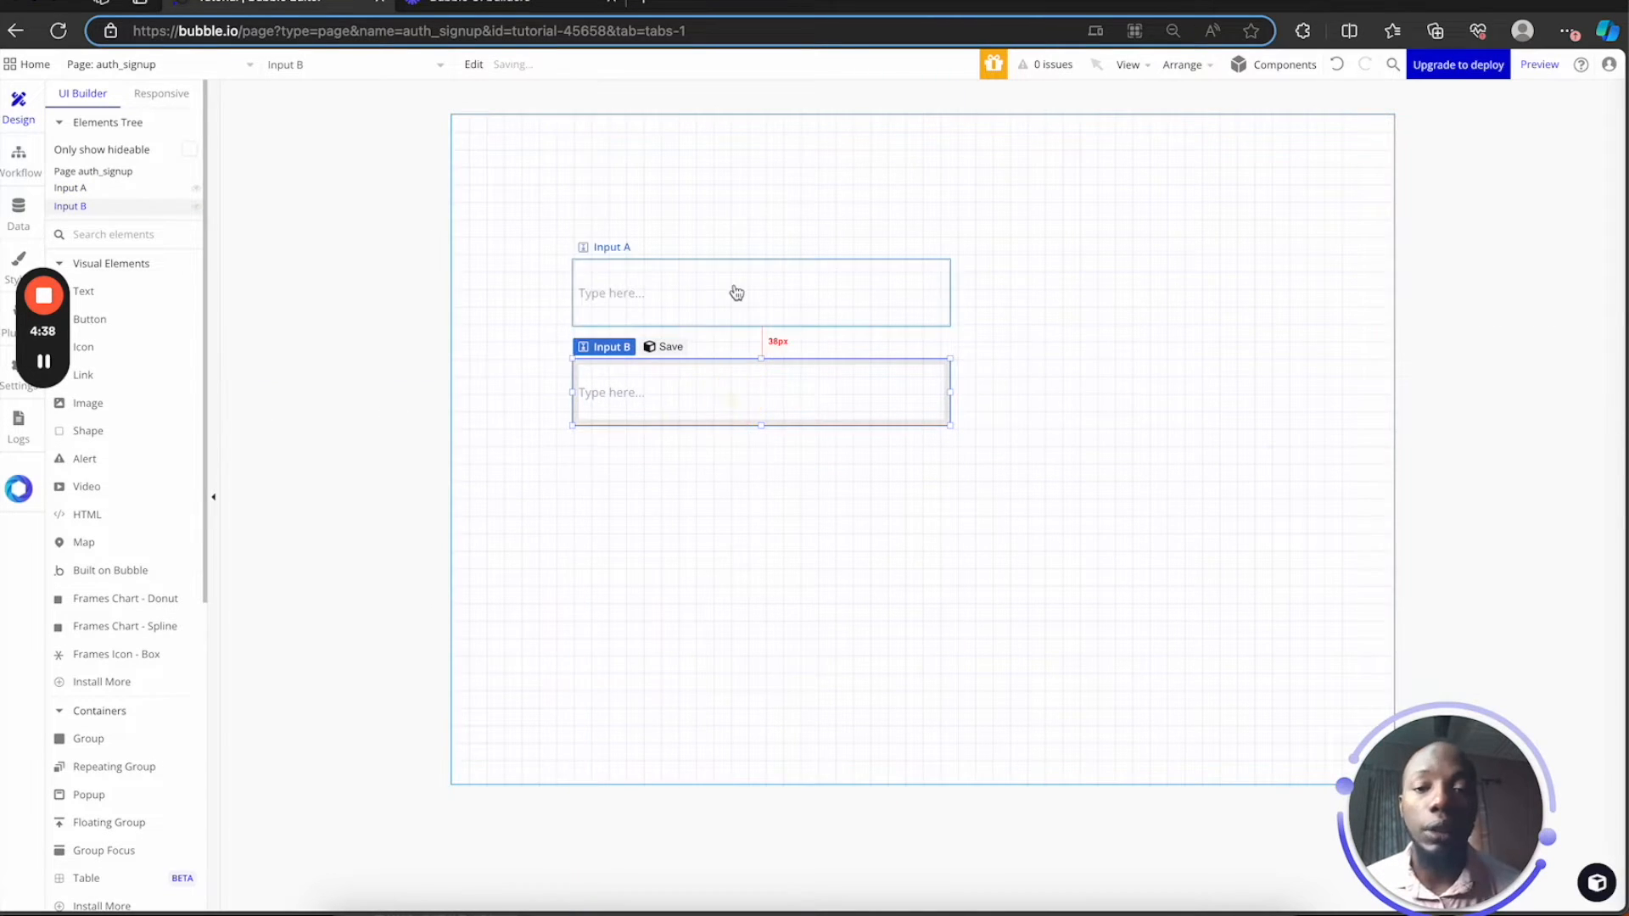
# Rename the two inputs to 'email' and 'password'
pyautogui.doubleClick(732, 287)
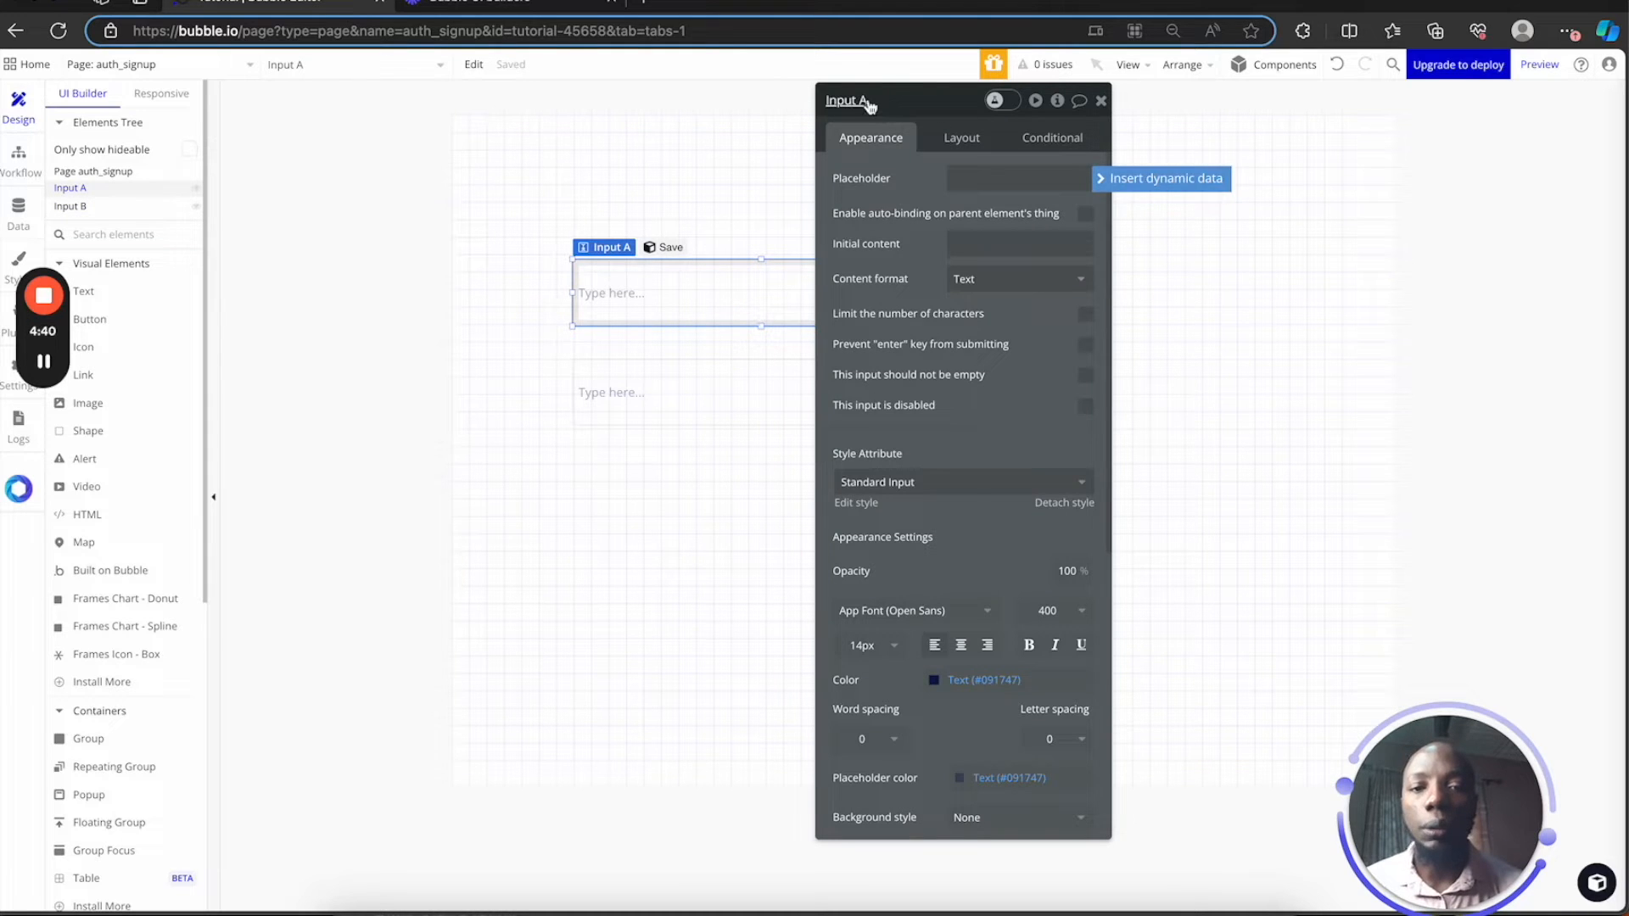
pyautogui.click(865, 99)
pyautogui.press('BackSpace')
pyautogui.press('BackSpace')
pyautogui.press('BackSpace')
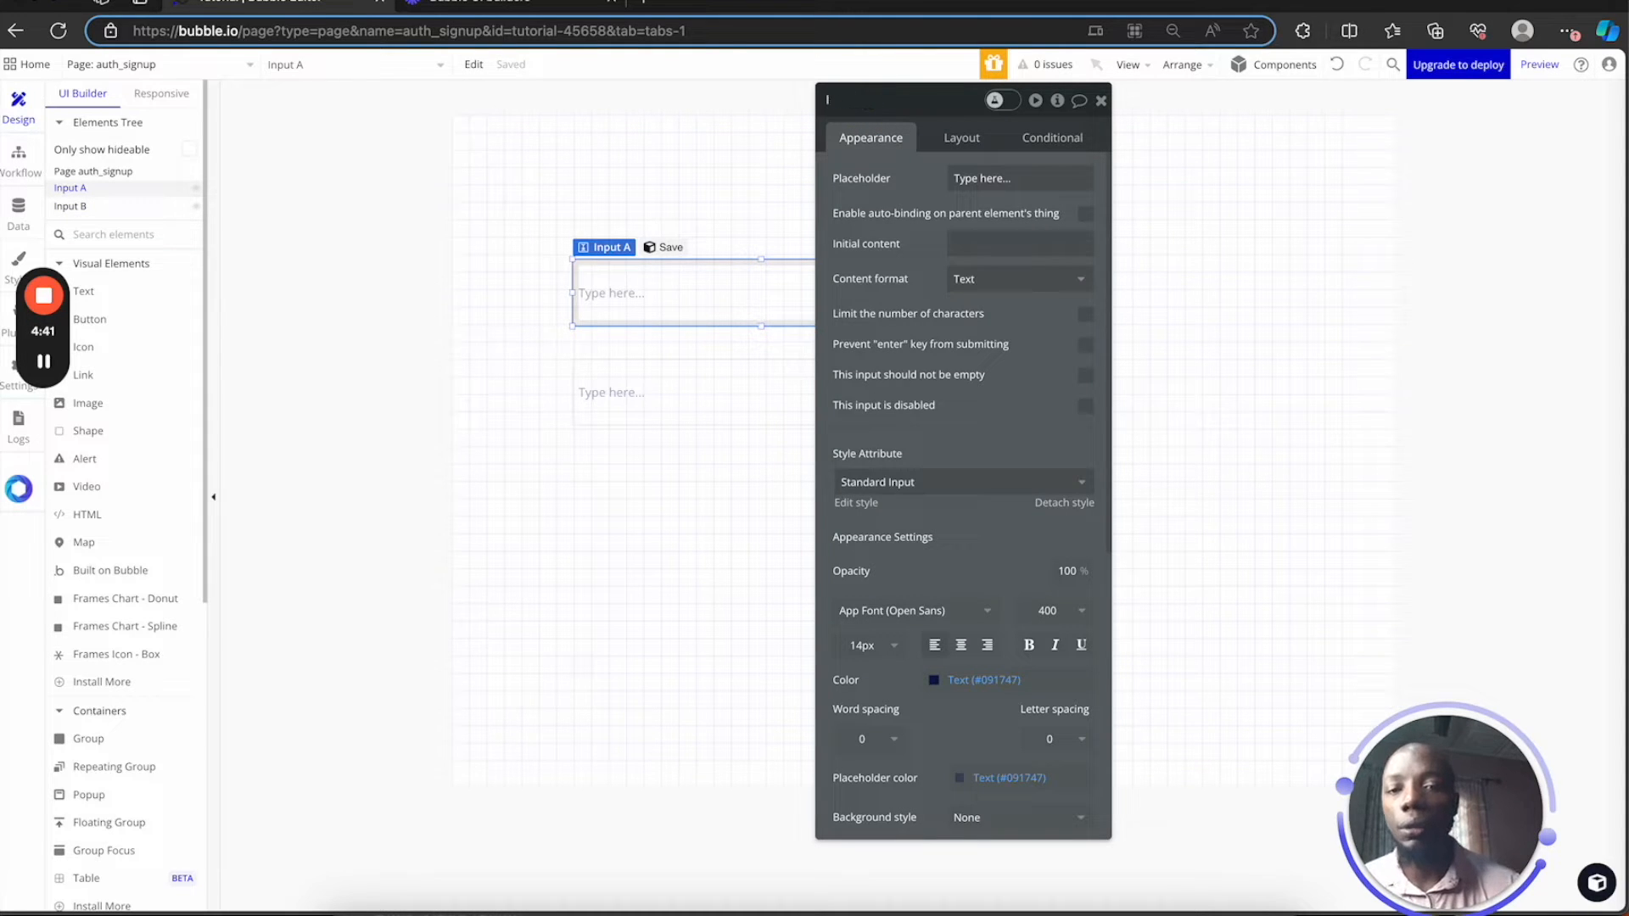
pyautogui.write('email')
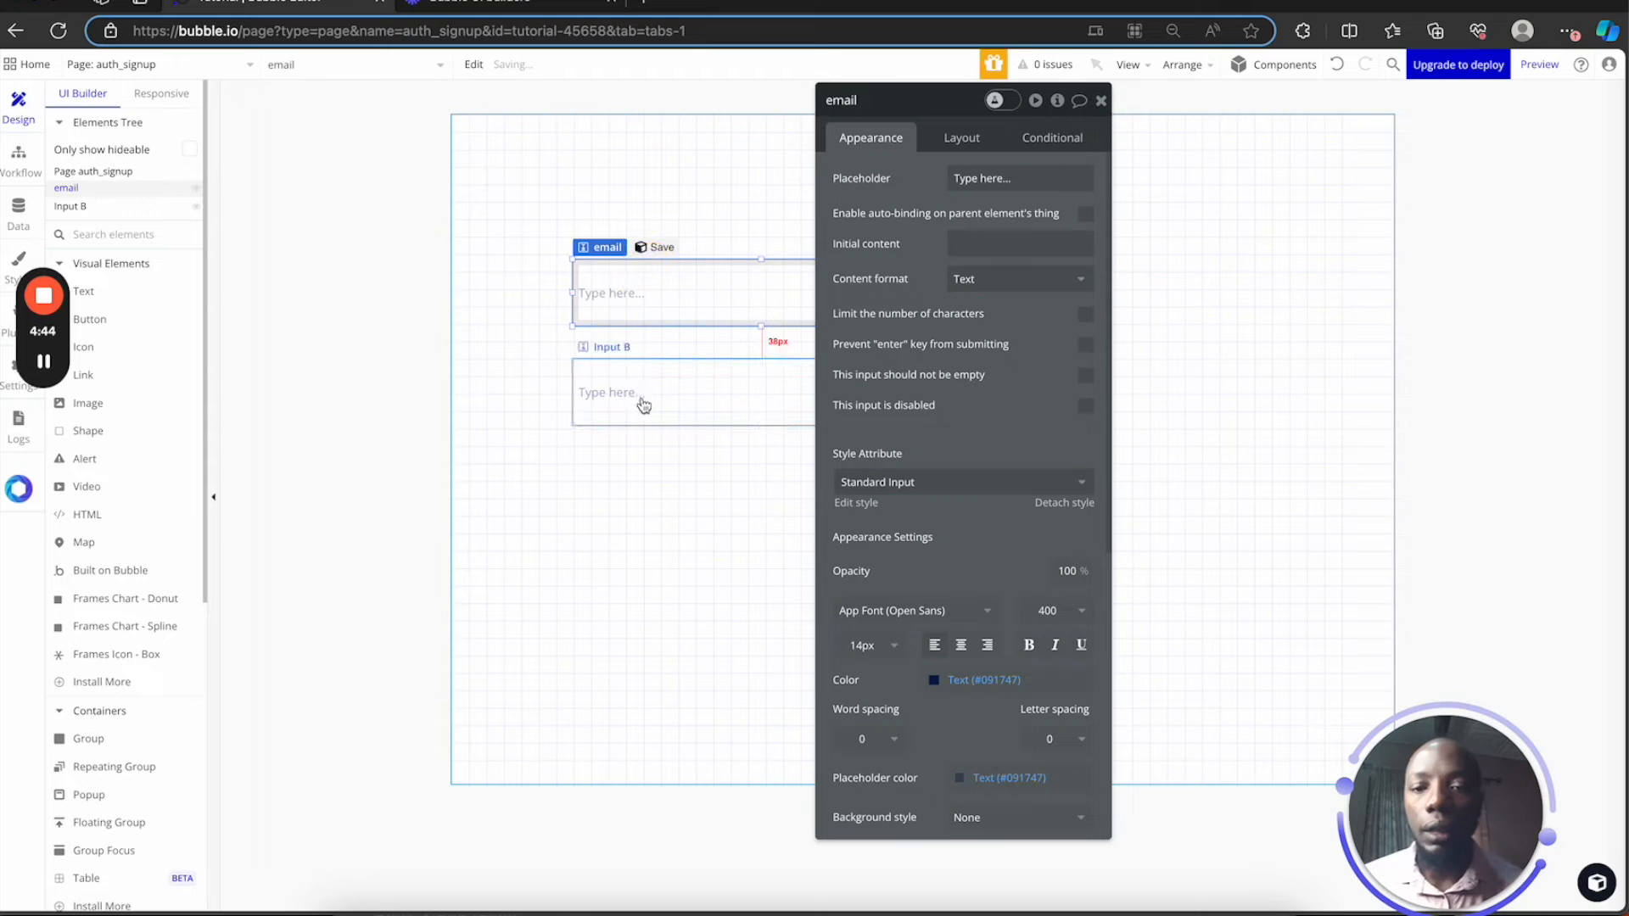
pyautogui.click(639, 396)
pyautogui.click(865, 100)
pyautogui.write('password')
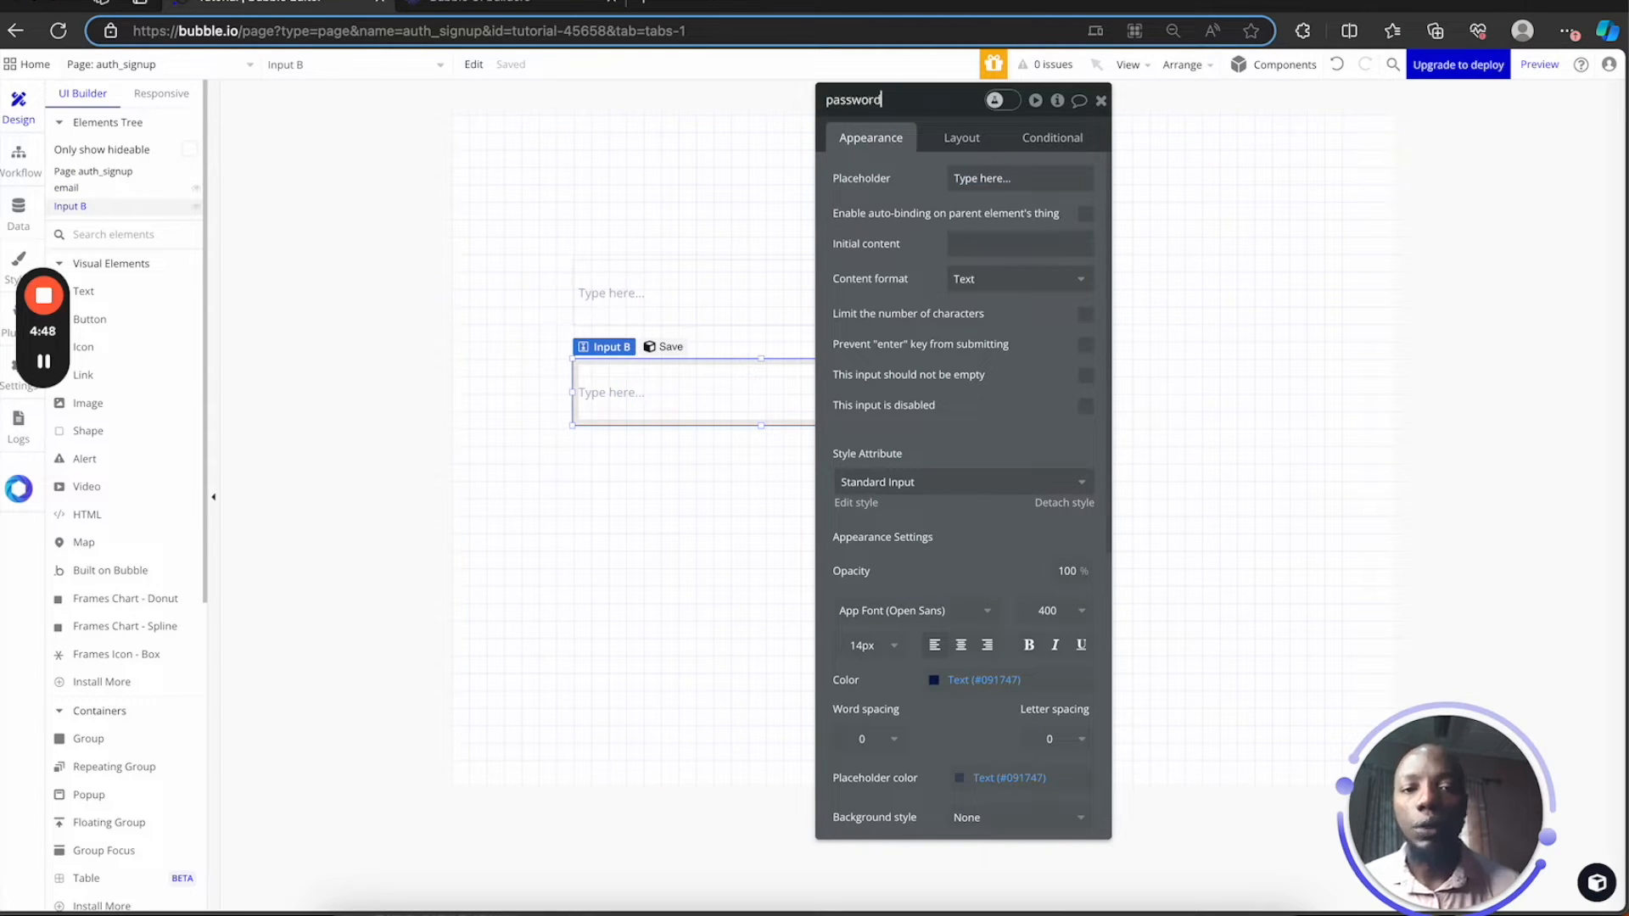
# Set content format to Password for the password input and Email for the email input
pyautogui.click(992, 280)
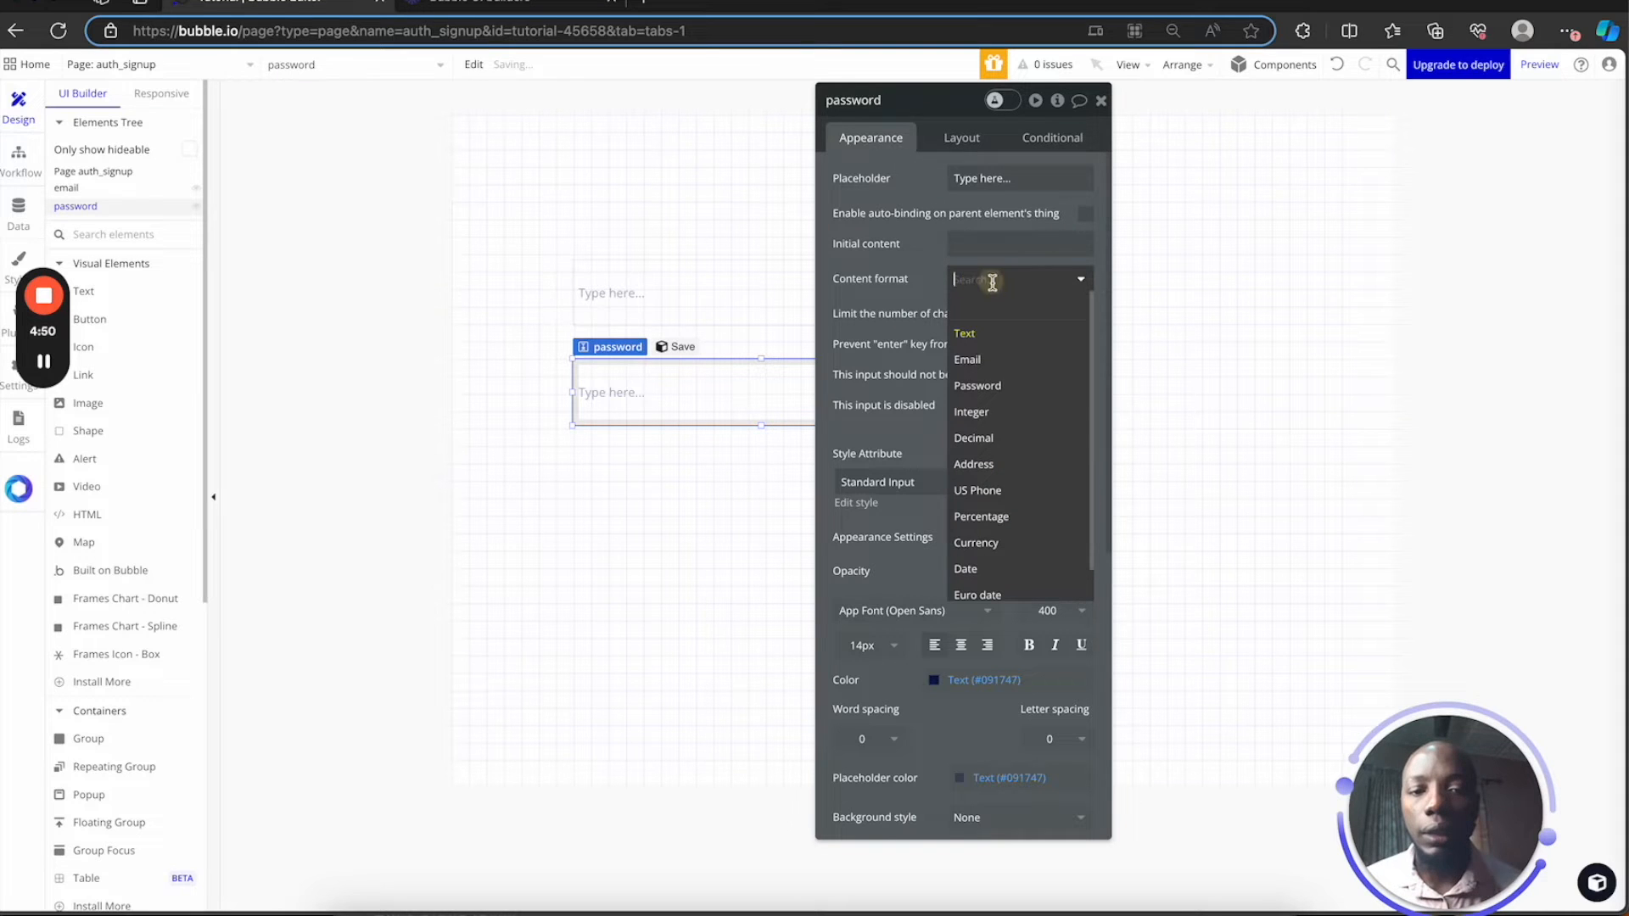
pyautogui.click(1006, 388)
pyautogui.click(719, 302)
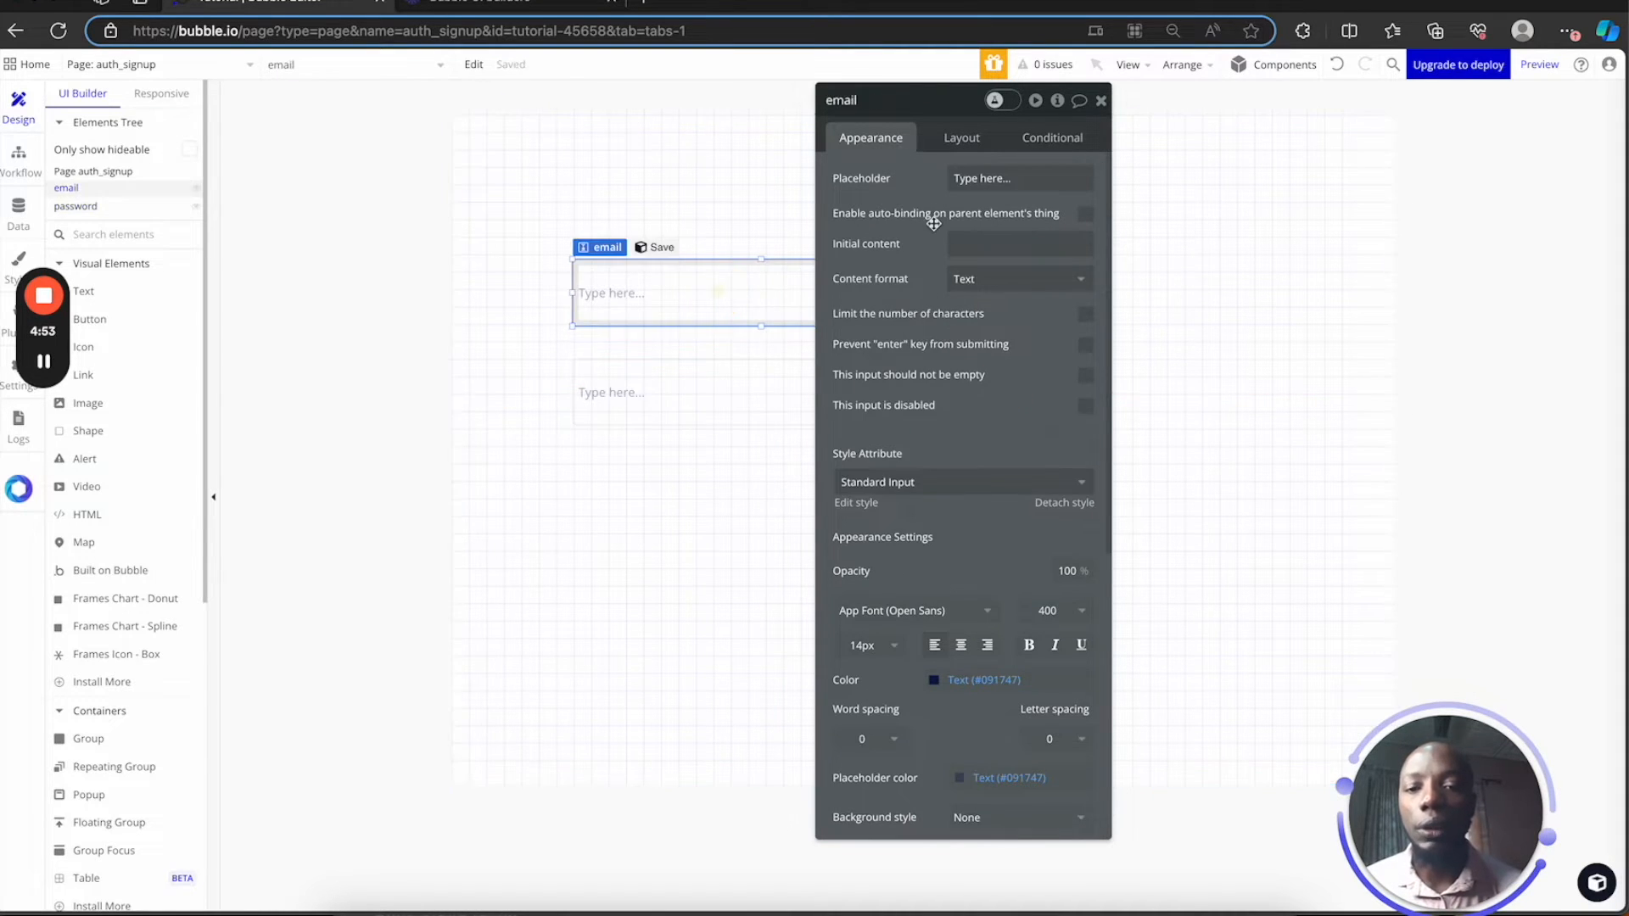
pyautogui.click(990, 283)
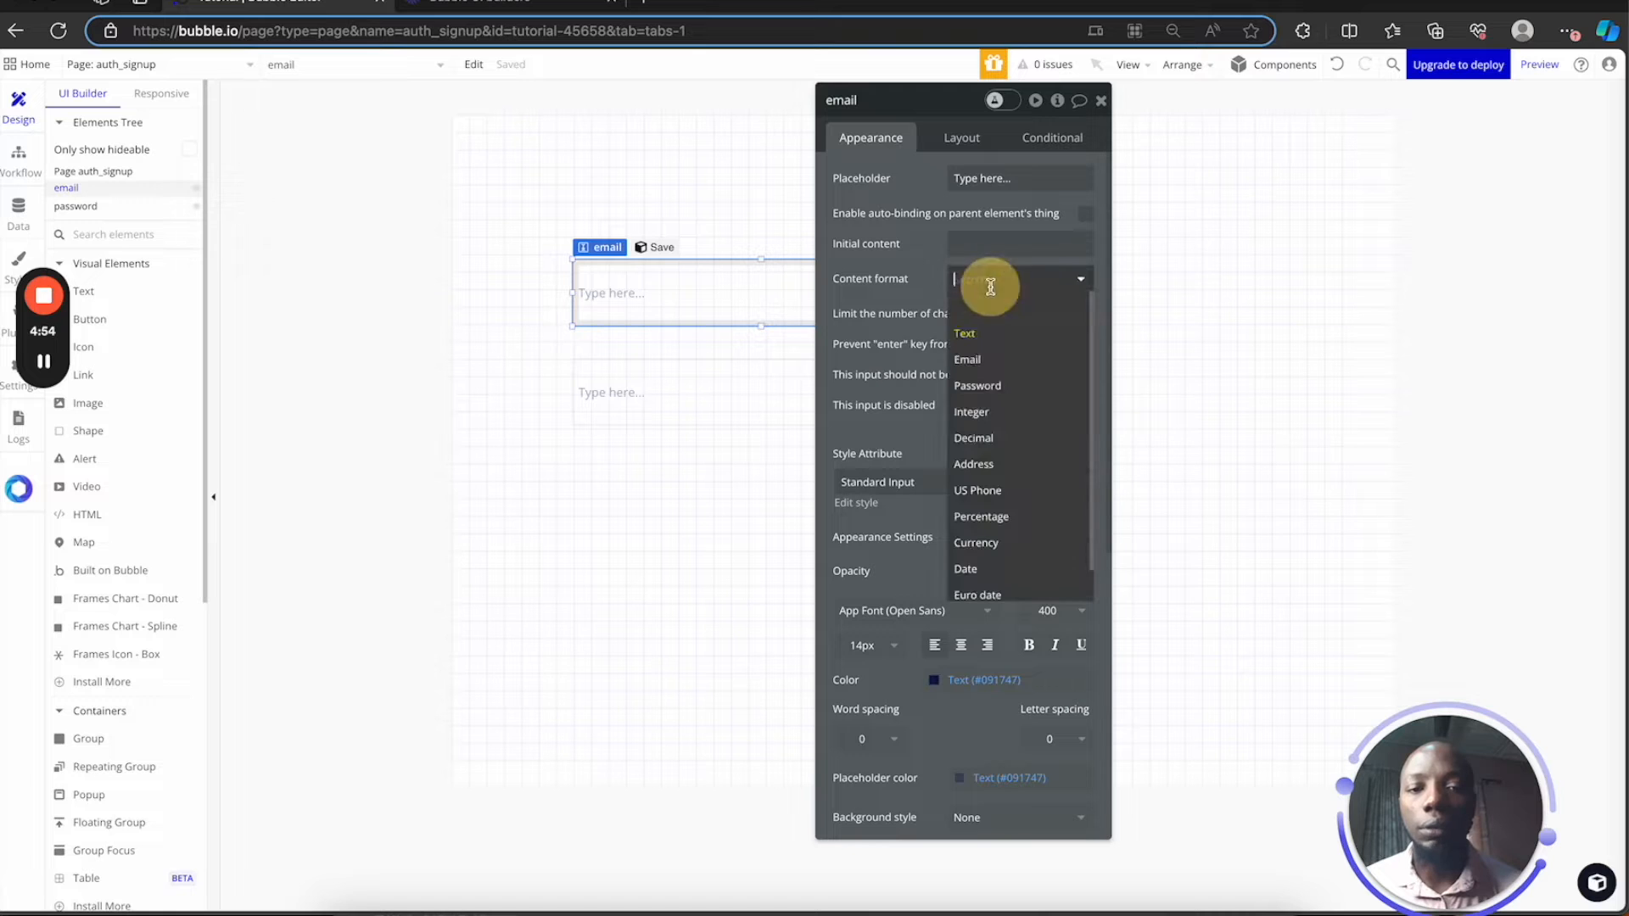
pyautogui.click(987, 359)
pyautogui.click(671, 388)
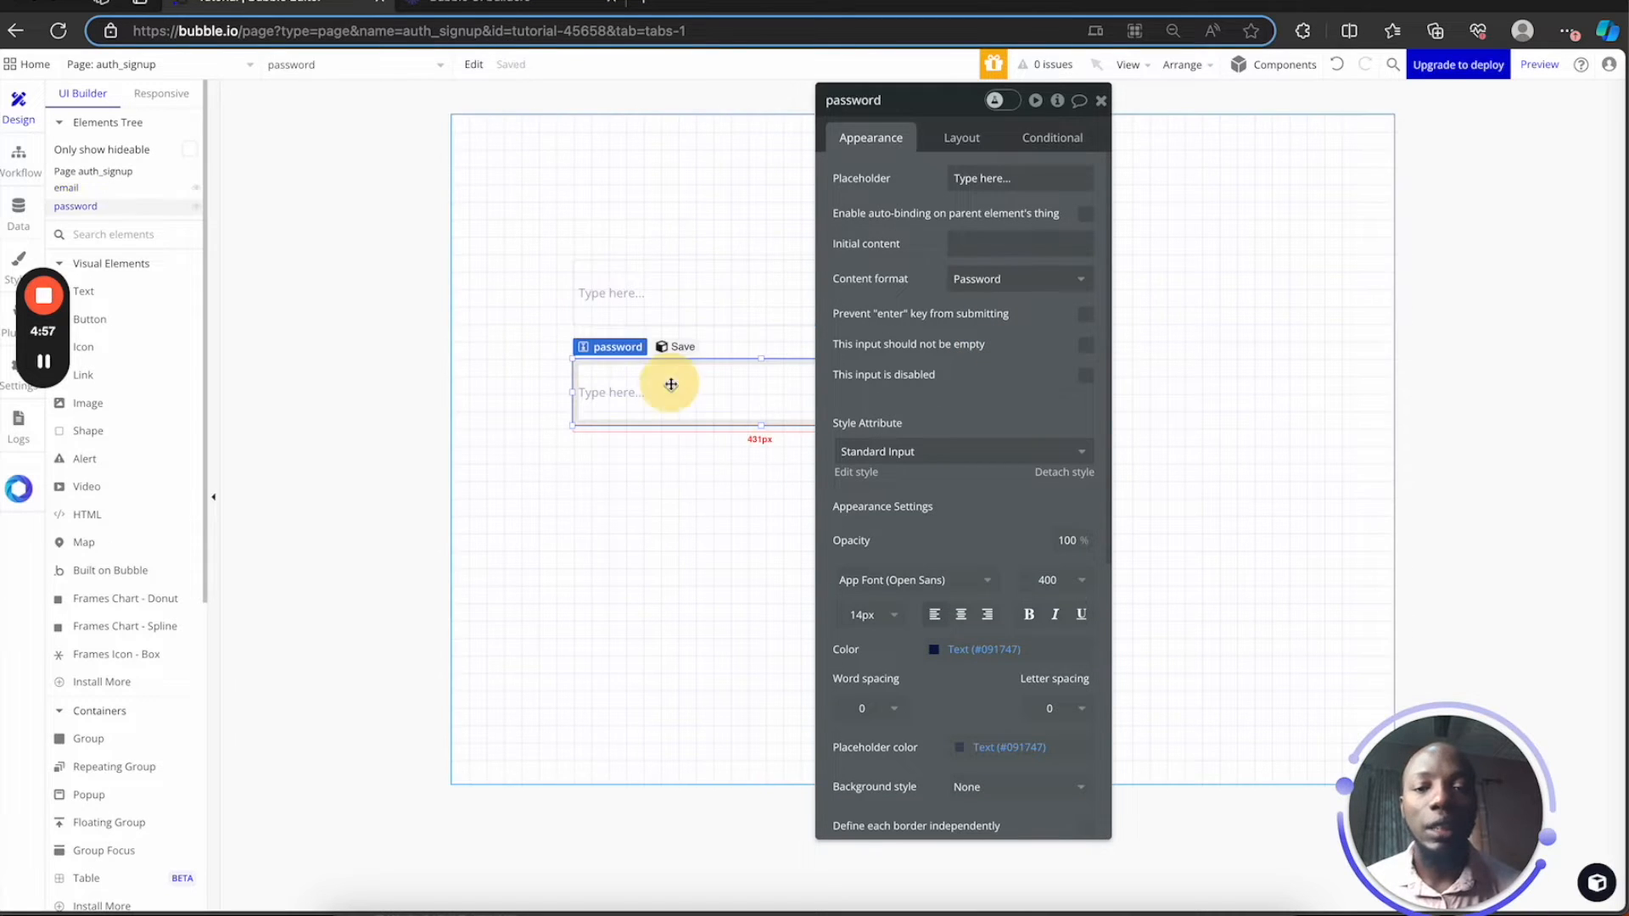
pyautogui.click(675, 279)
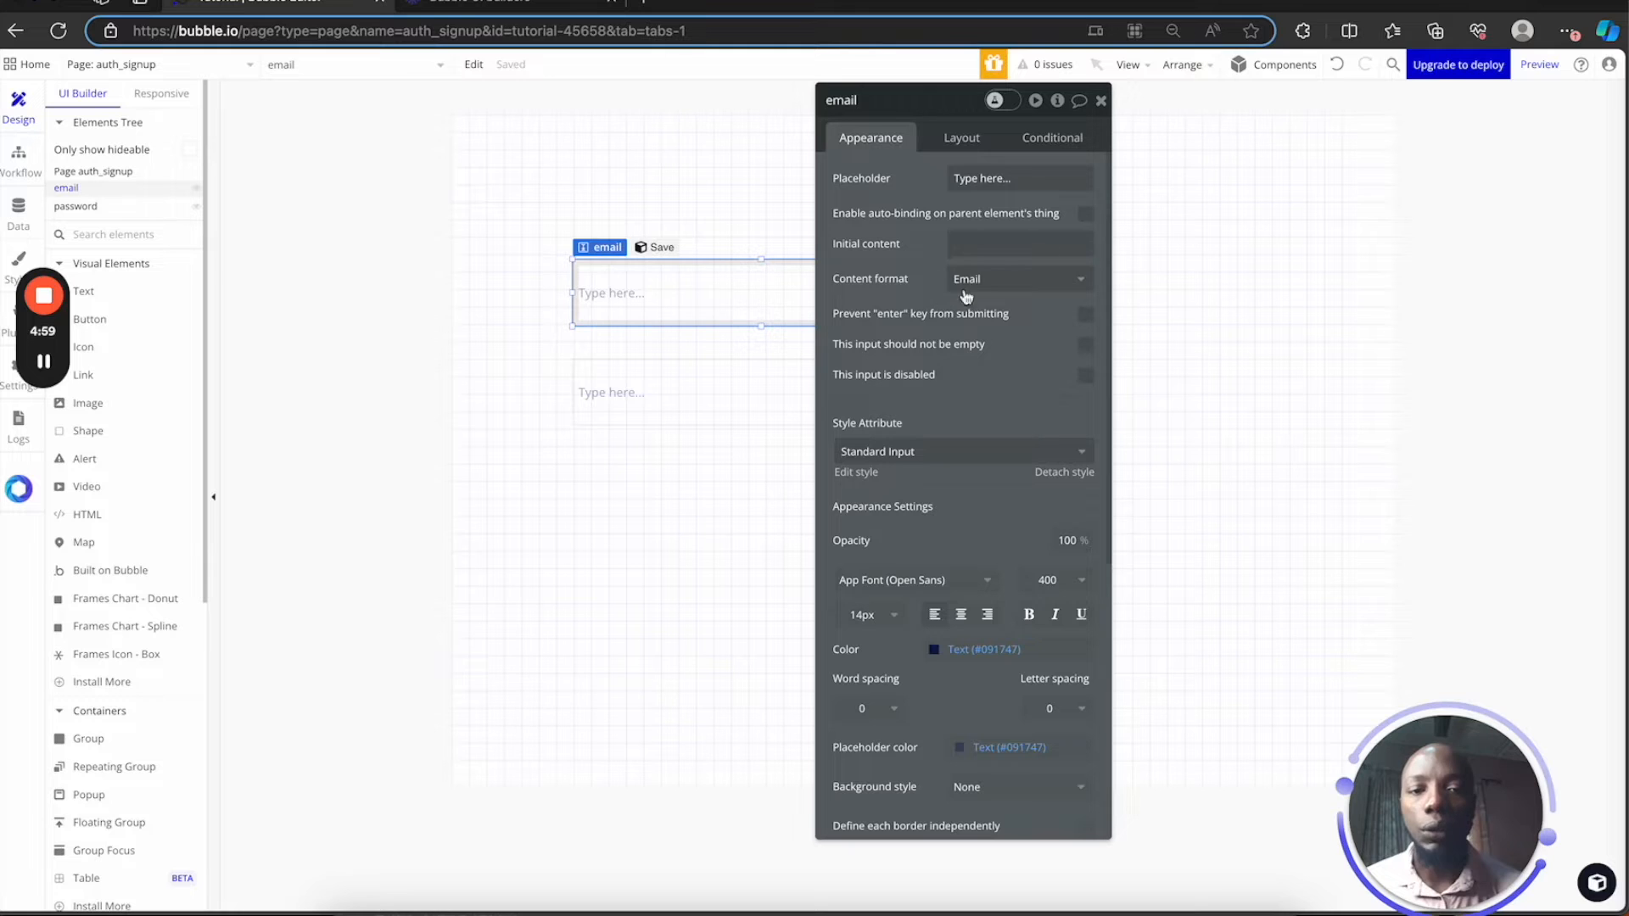
# Set placeholders 'input your email' and 'input your password' on the two inputs
pyautogui.click(984, 177)
pyautogui.hotkey('ctrl', 'a')
pyautogui.press('BackSpace')
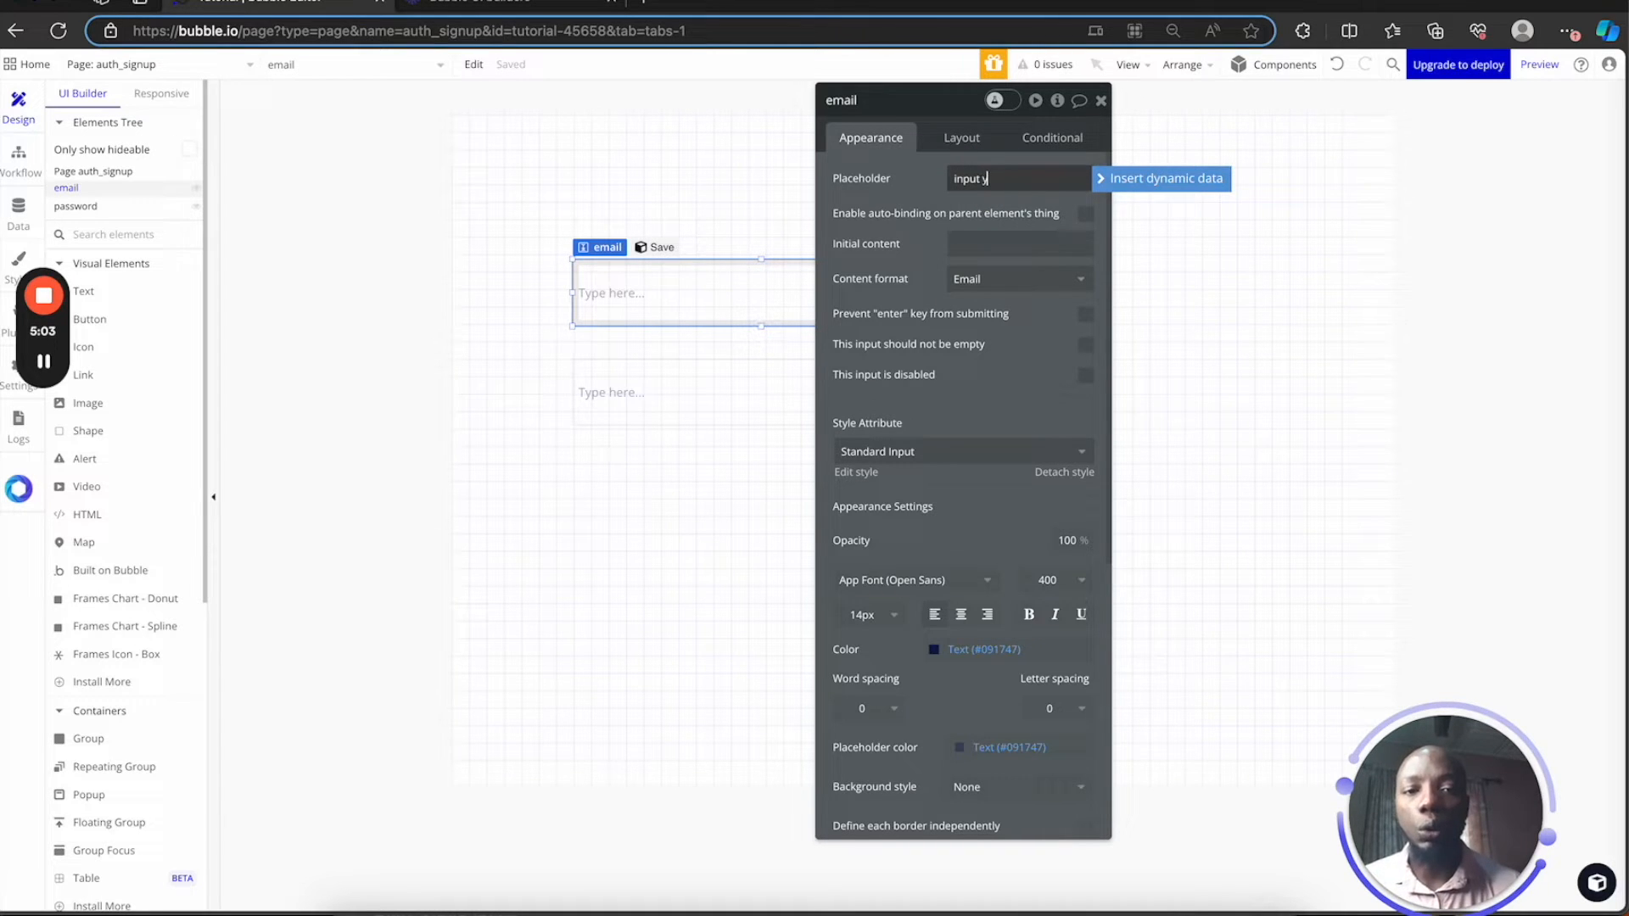
pyautogui.write('input your email')
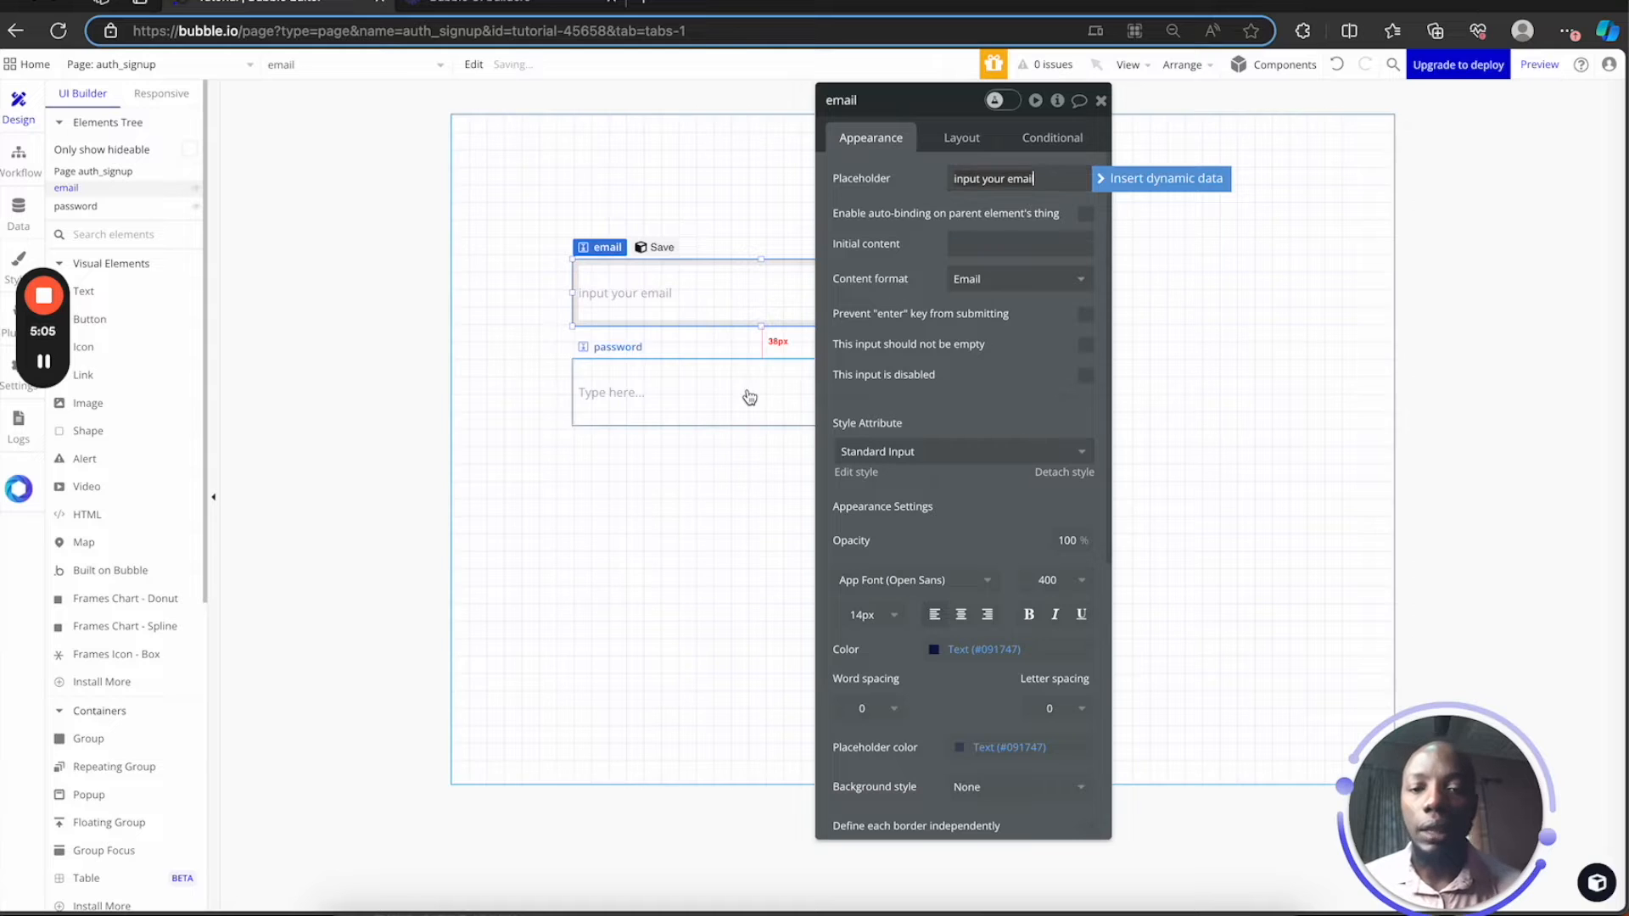
pyautogui.click(747, 389)
pyautogui.click(978, 179)
pyautogui.hotkey('ctrl', 'a')
pyautogui.write('inpu')
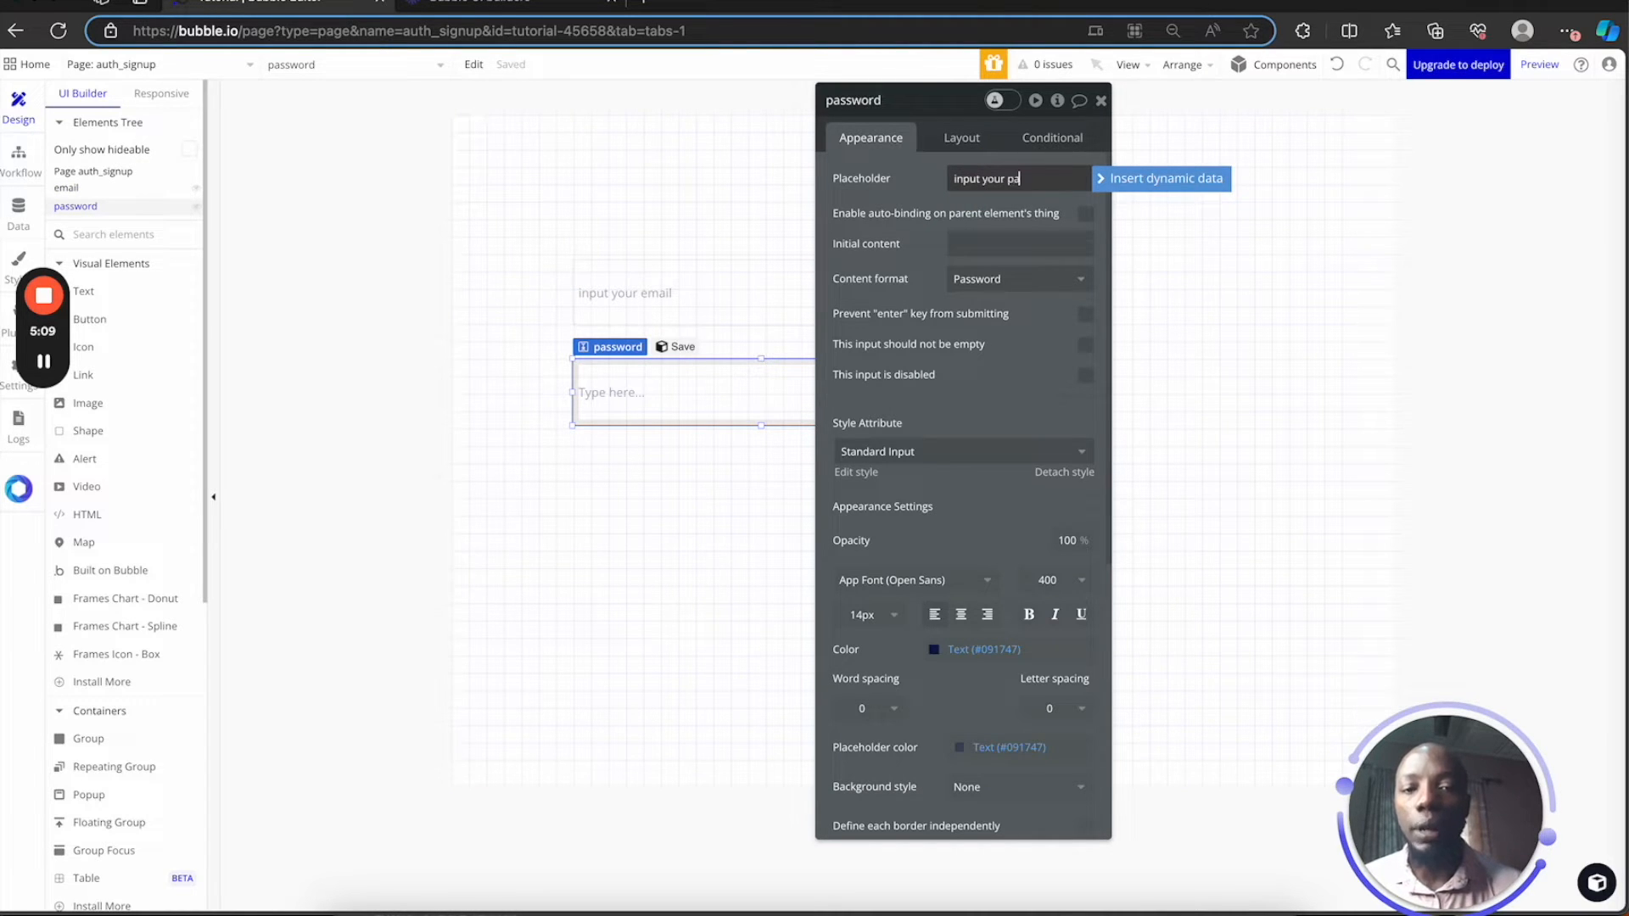
pyautogui.write('t your password')
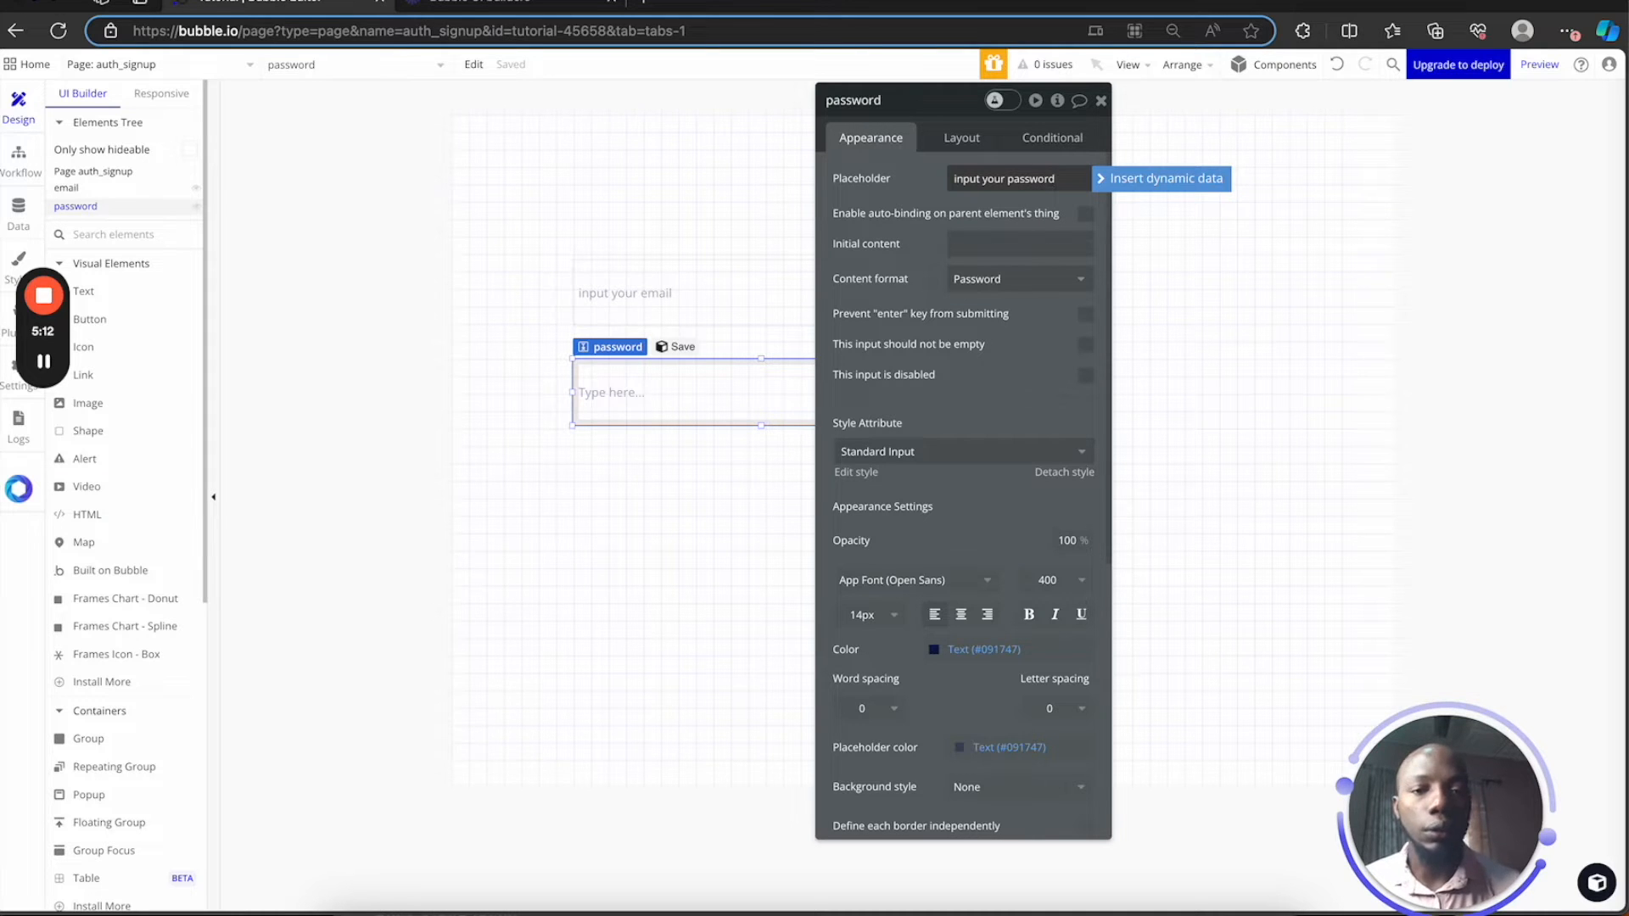
pyautogui.click(1101, 100)
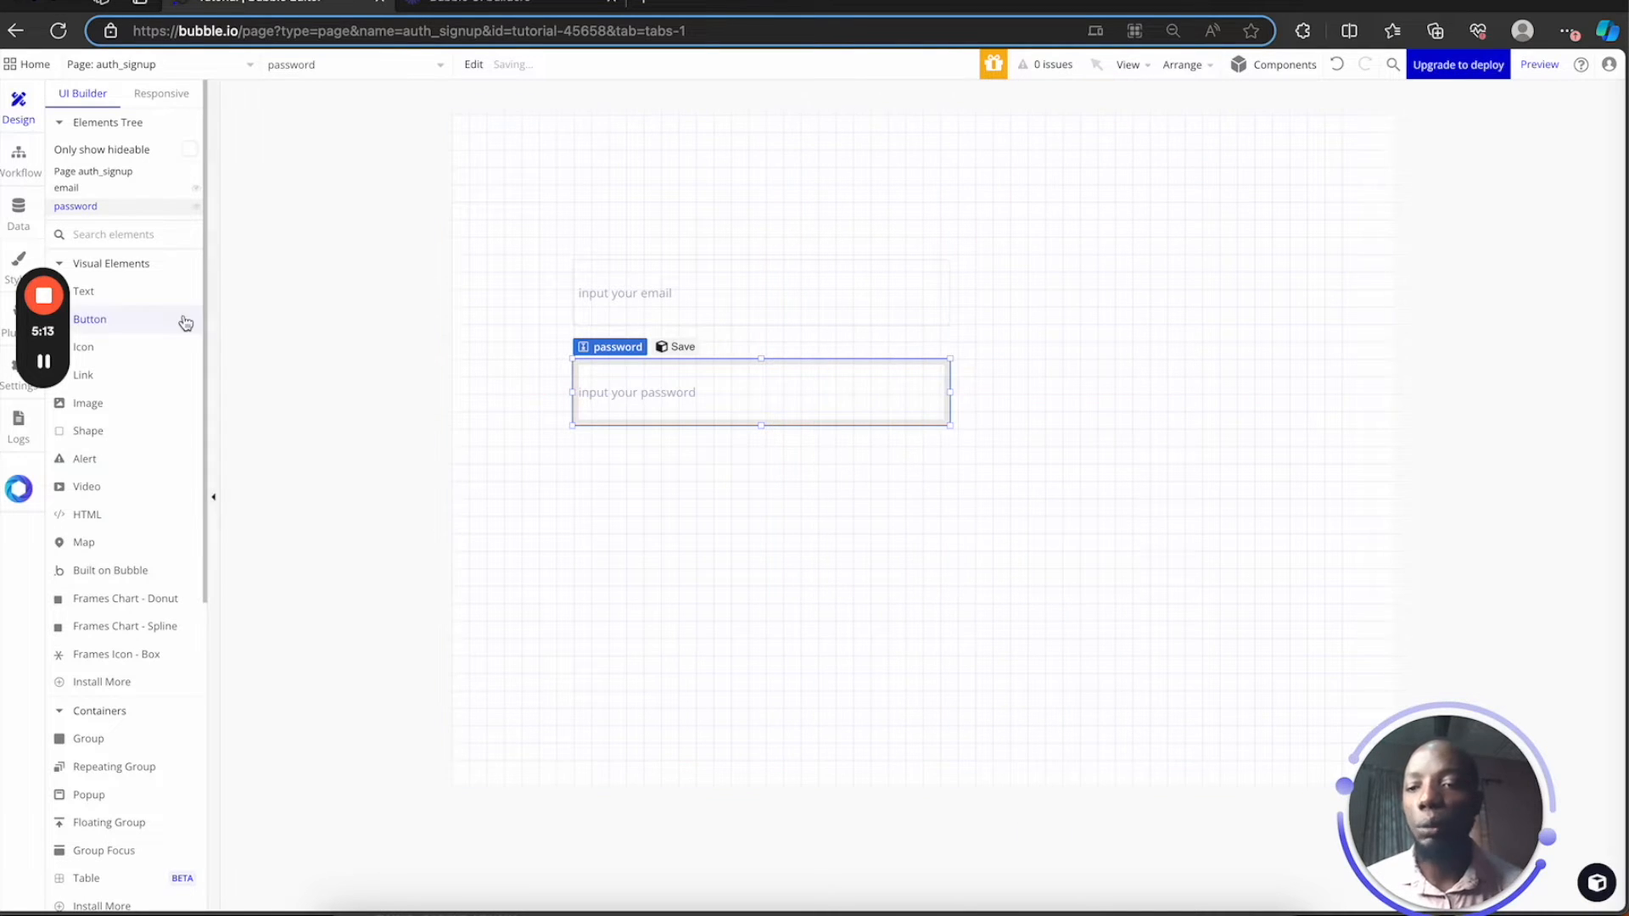
# Draw a button labelled 'signup' below the password input, aligned with the inputs
pyautogui.click(151, 318)
pyautogui.moveTo(585, 471); pyautogui.dragTo(942, 537)
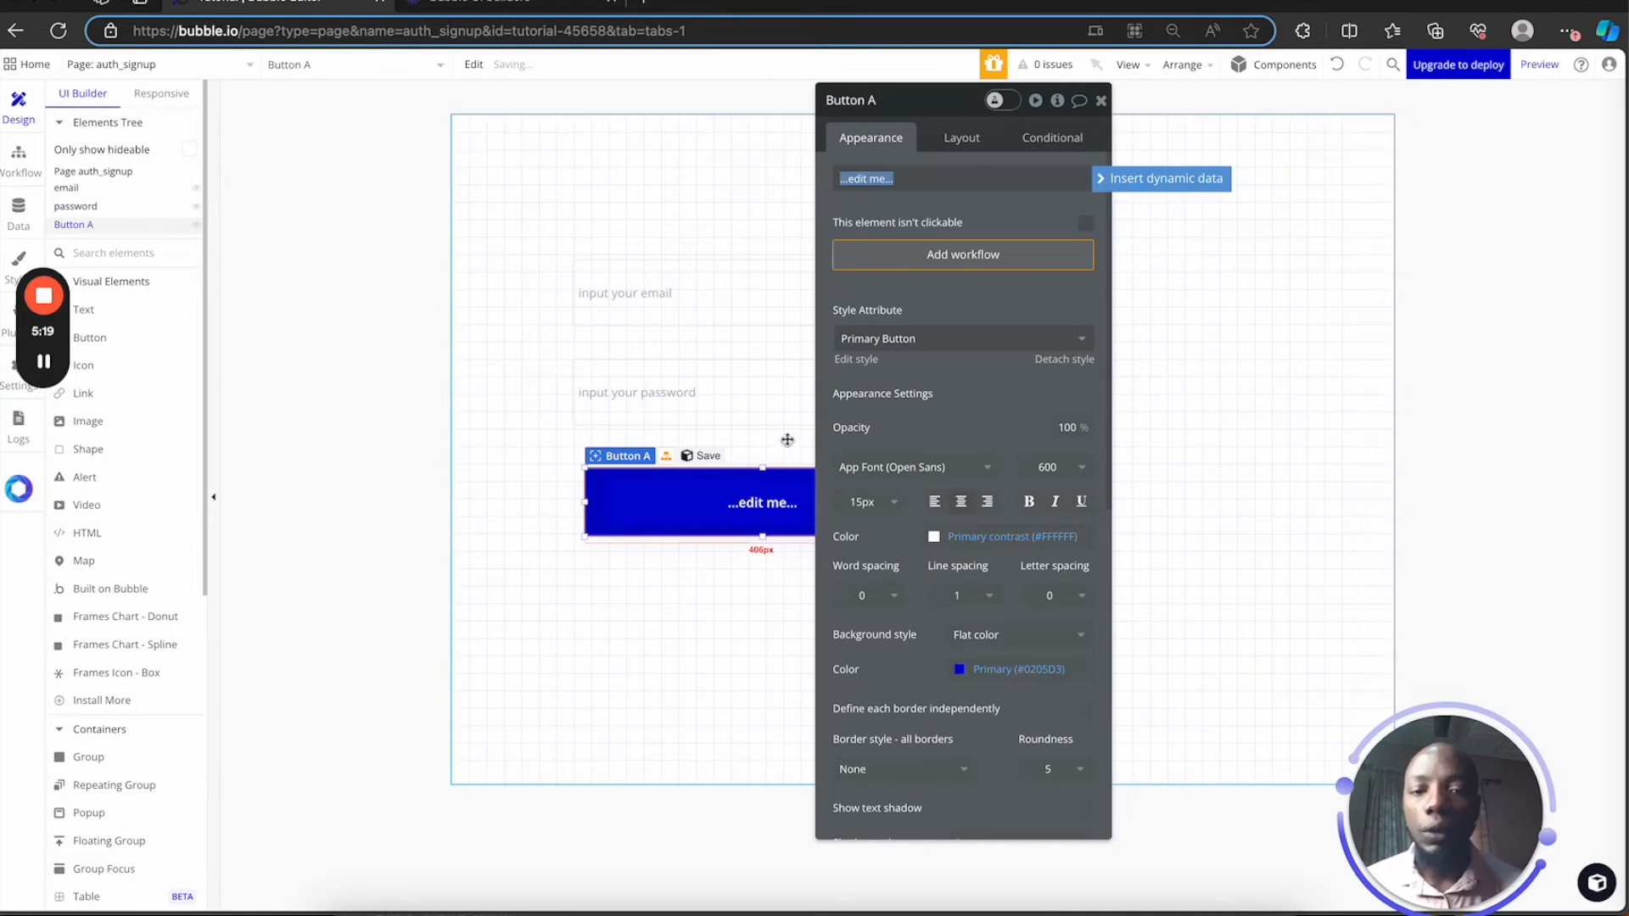
pyautogui.write('signup')
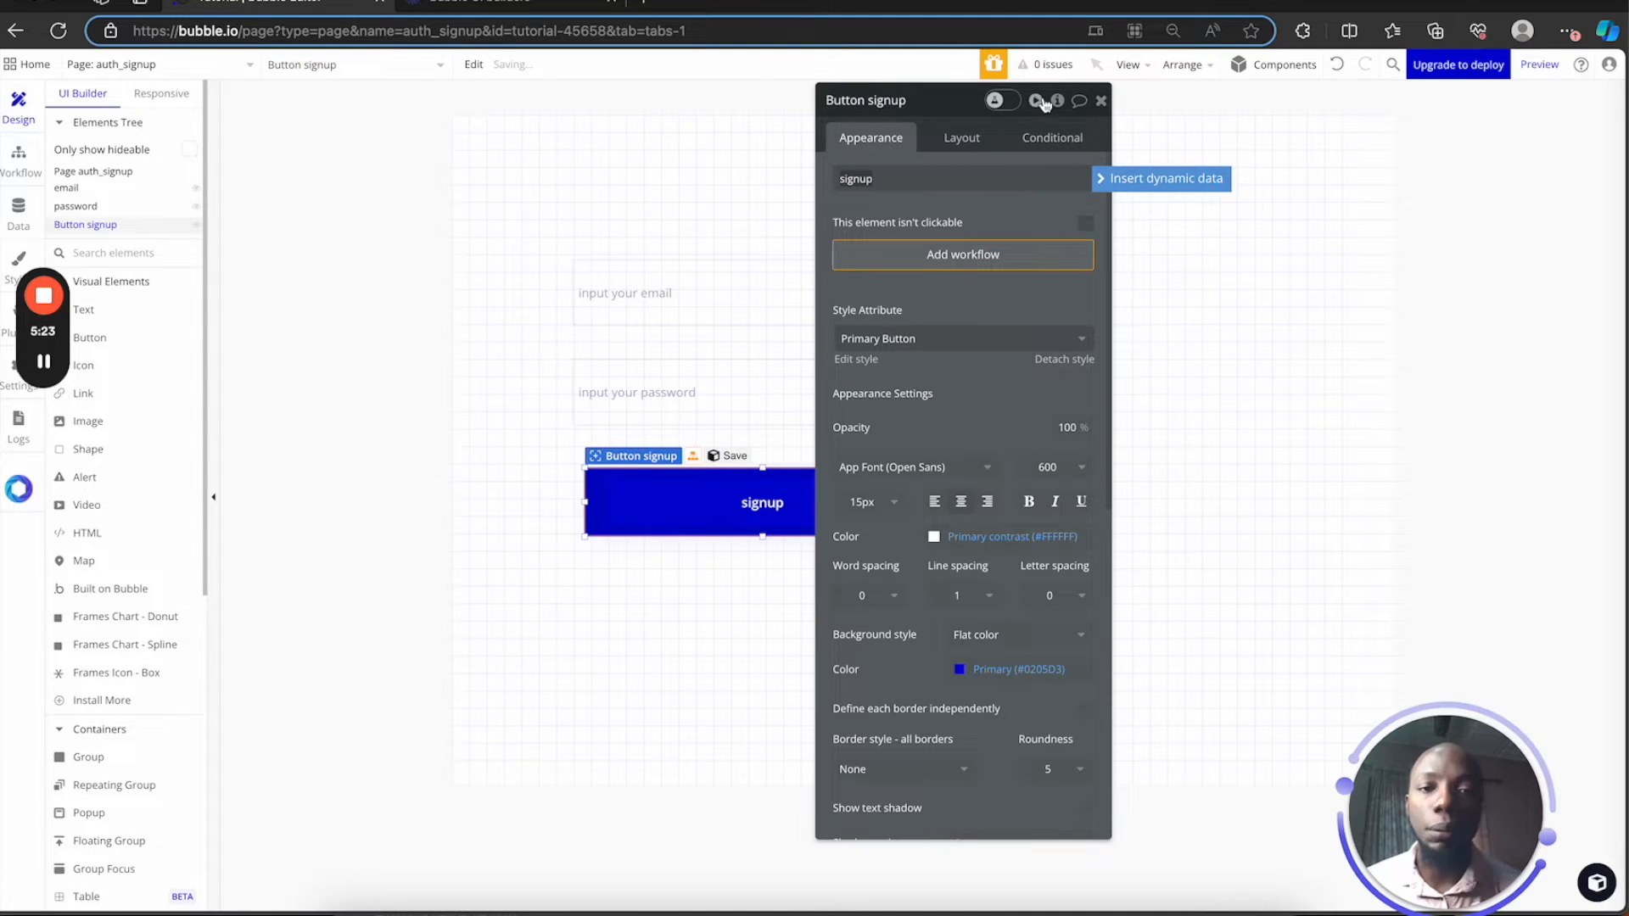
pyautogui.click(1101, 100)
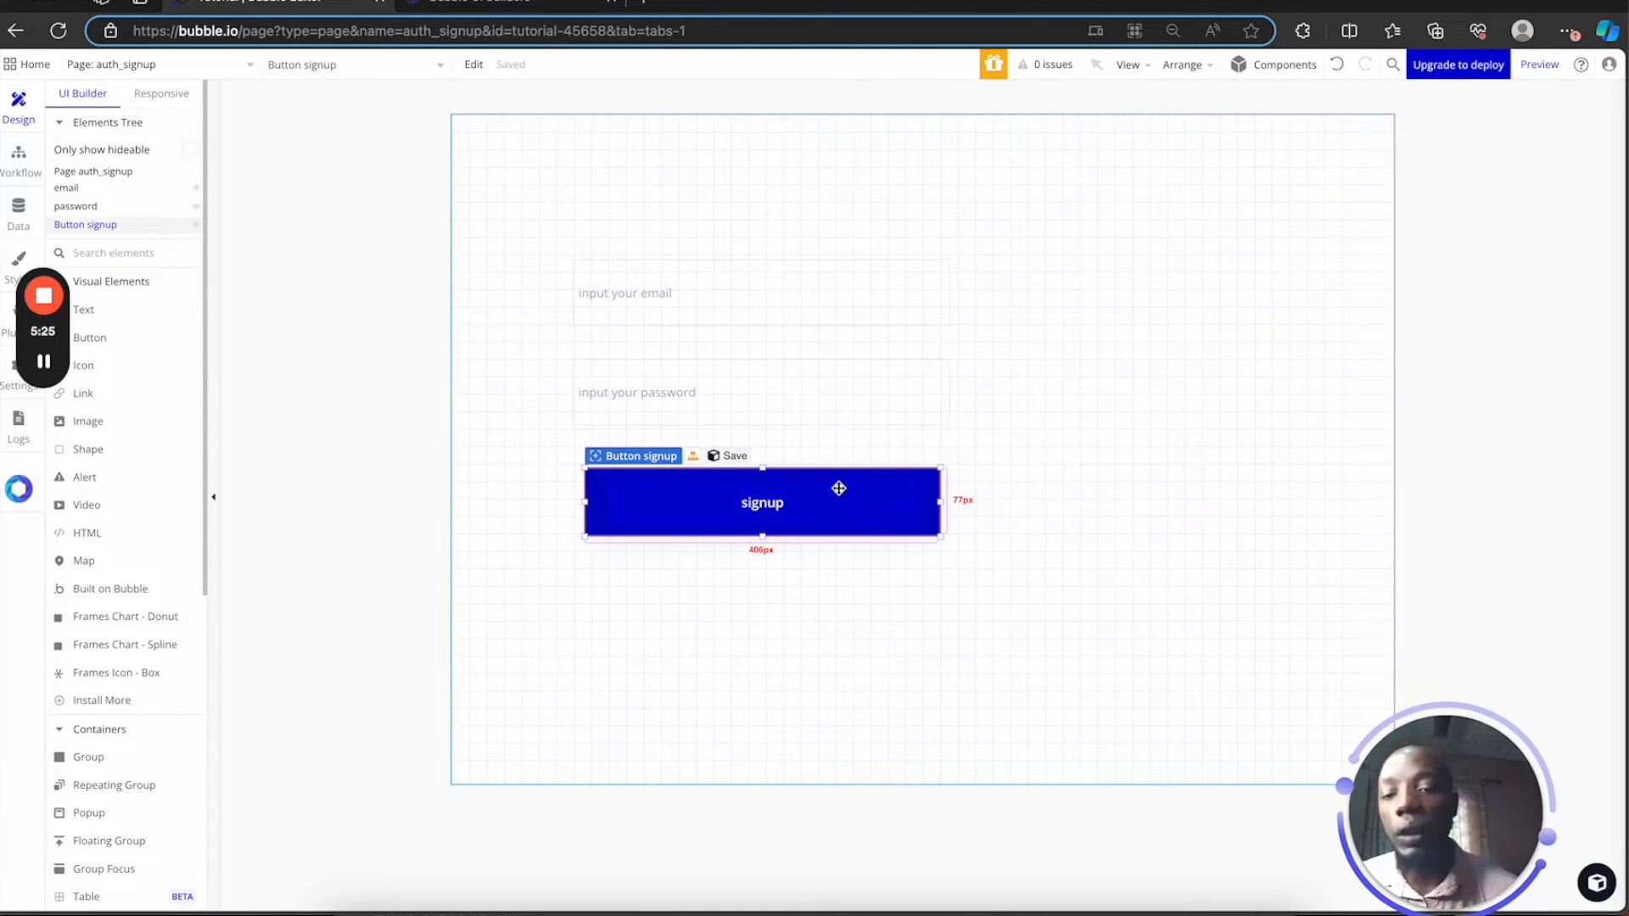
pyautogui.moveTo(839, 488); pyautogui.dragTo(828, 485)
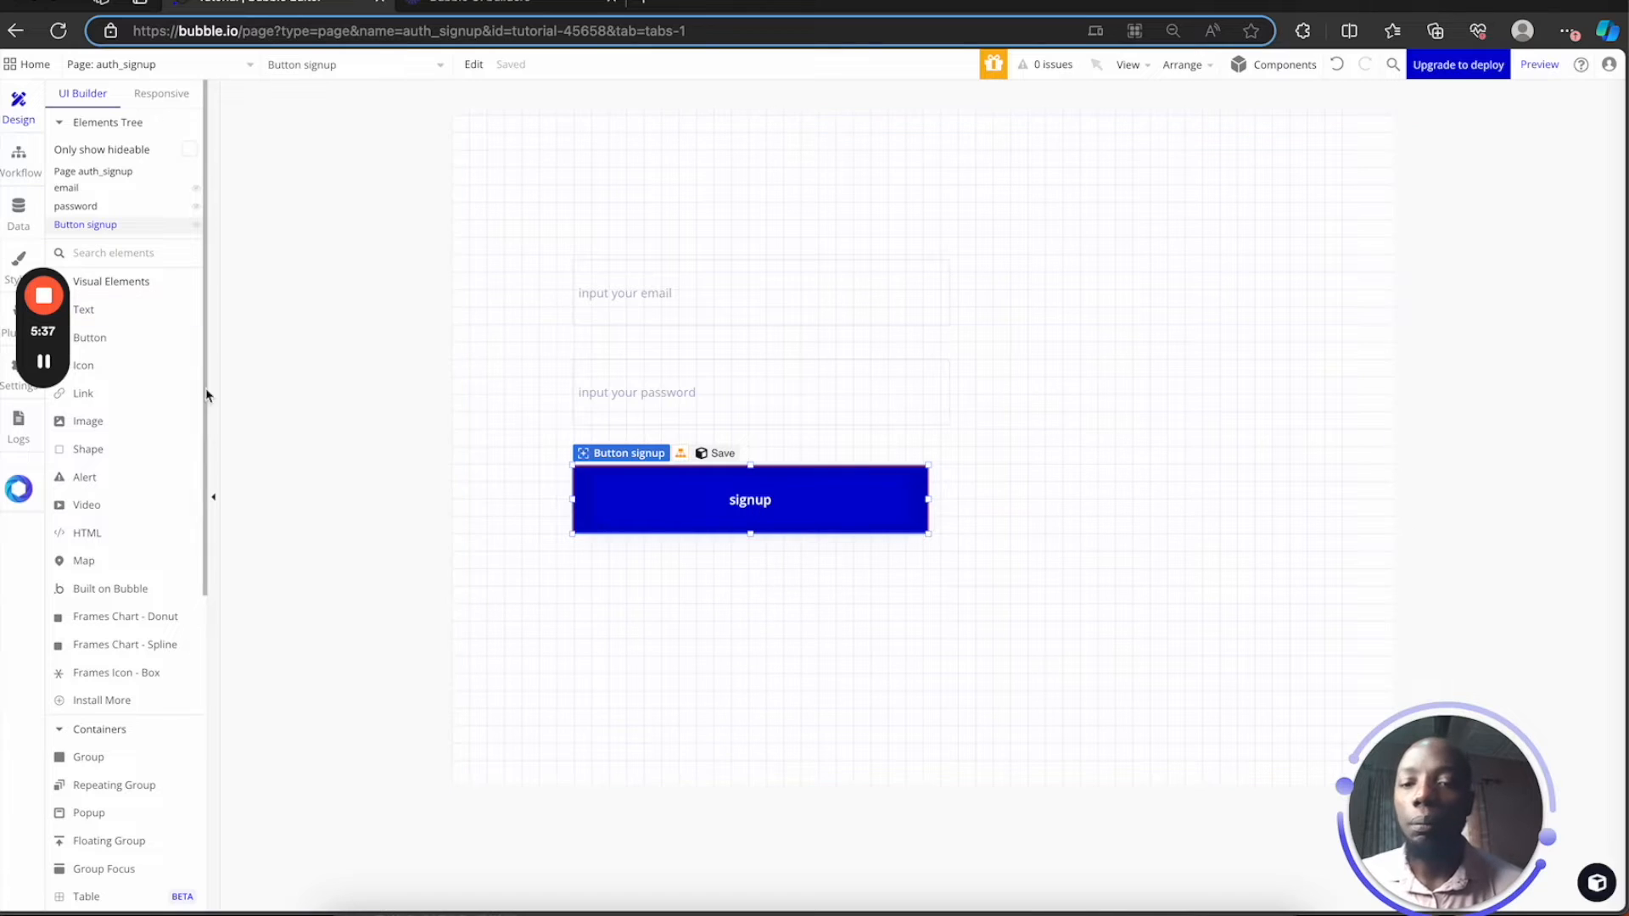
# Check the User data type's fields in the Data tab, then go back to Design
pyautogui.click(20, 211)
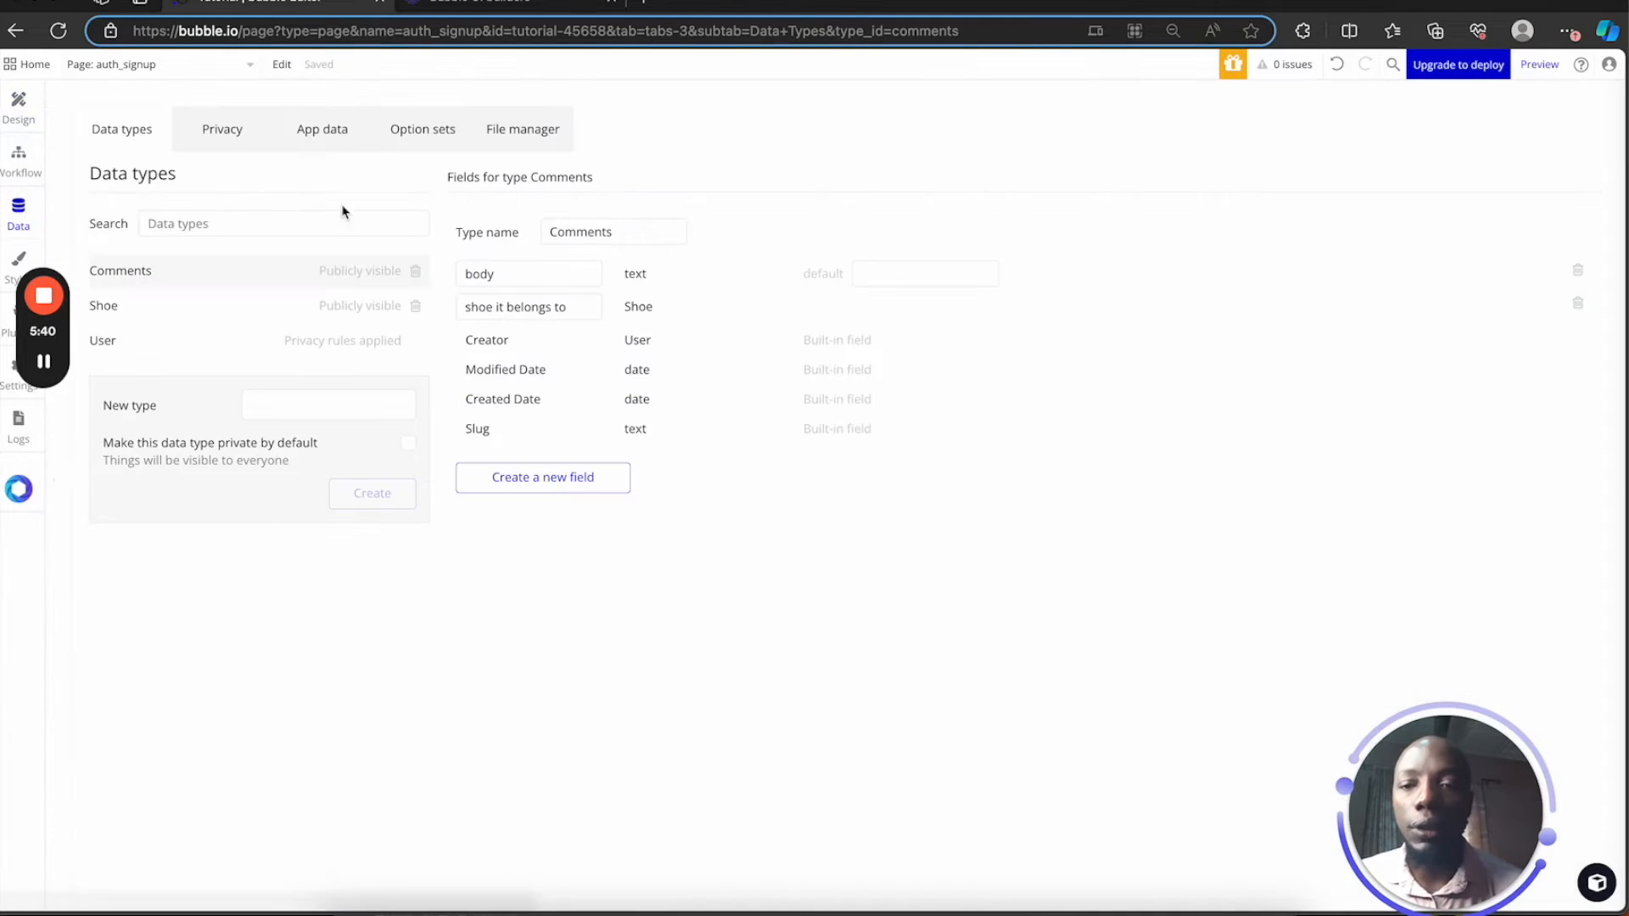
pyautogui.click(212, 355)
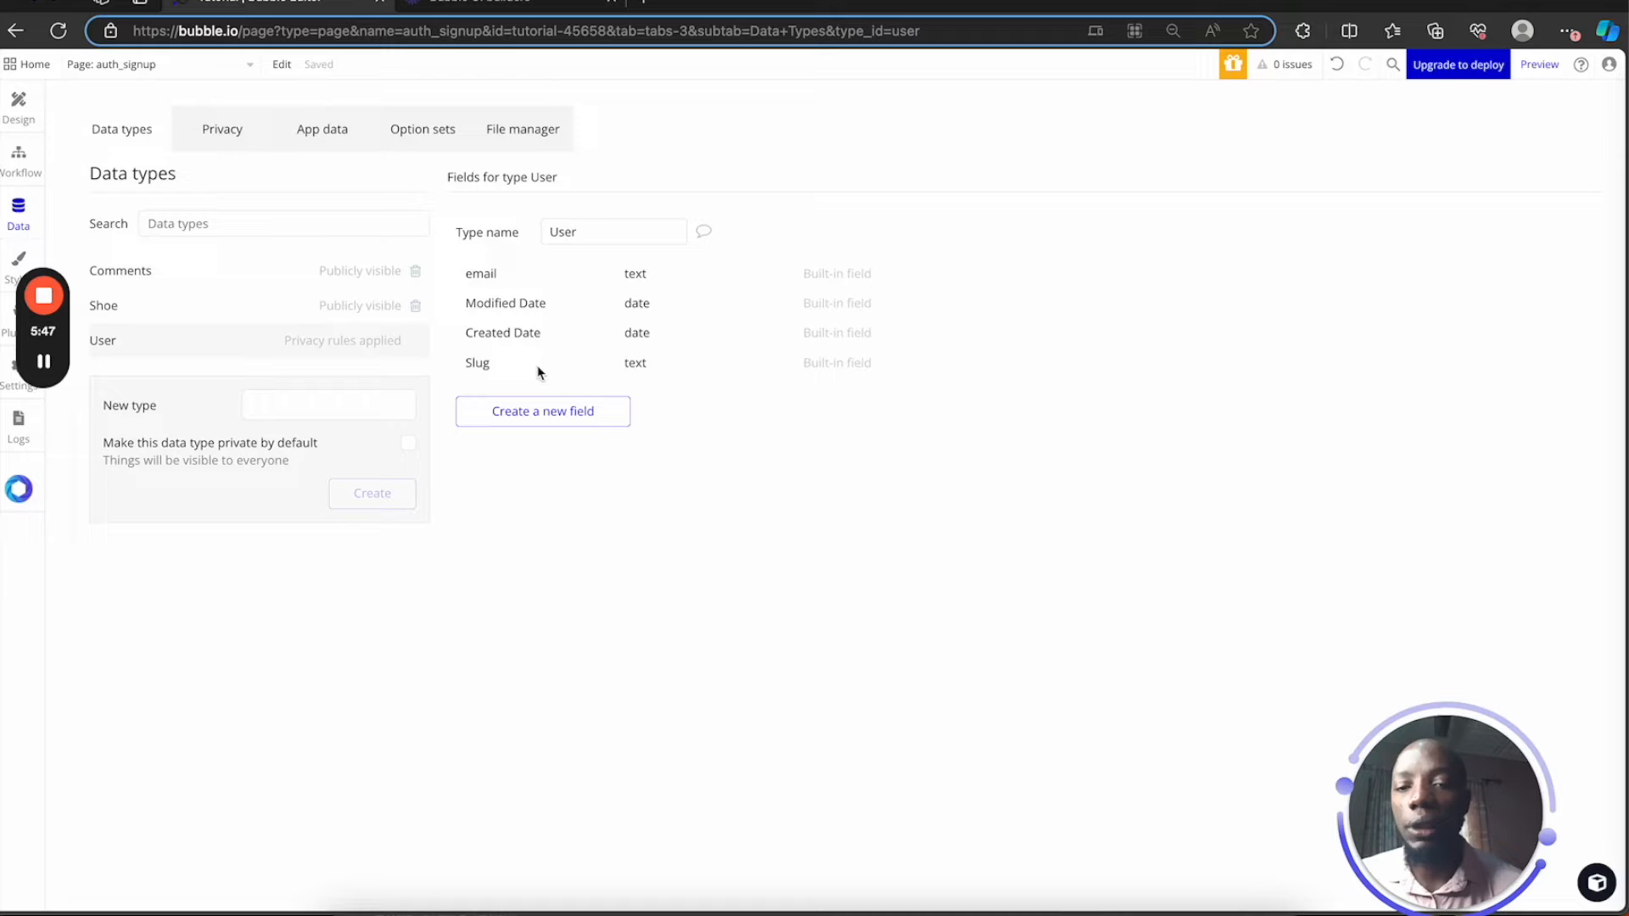
pyautogui.moveTo(537, 372)
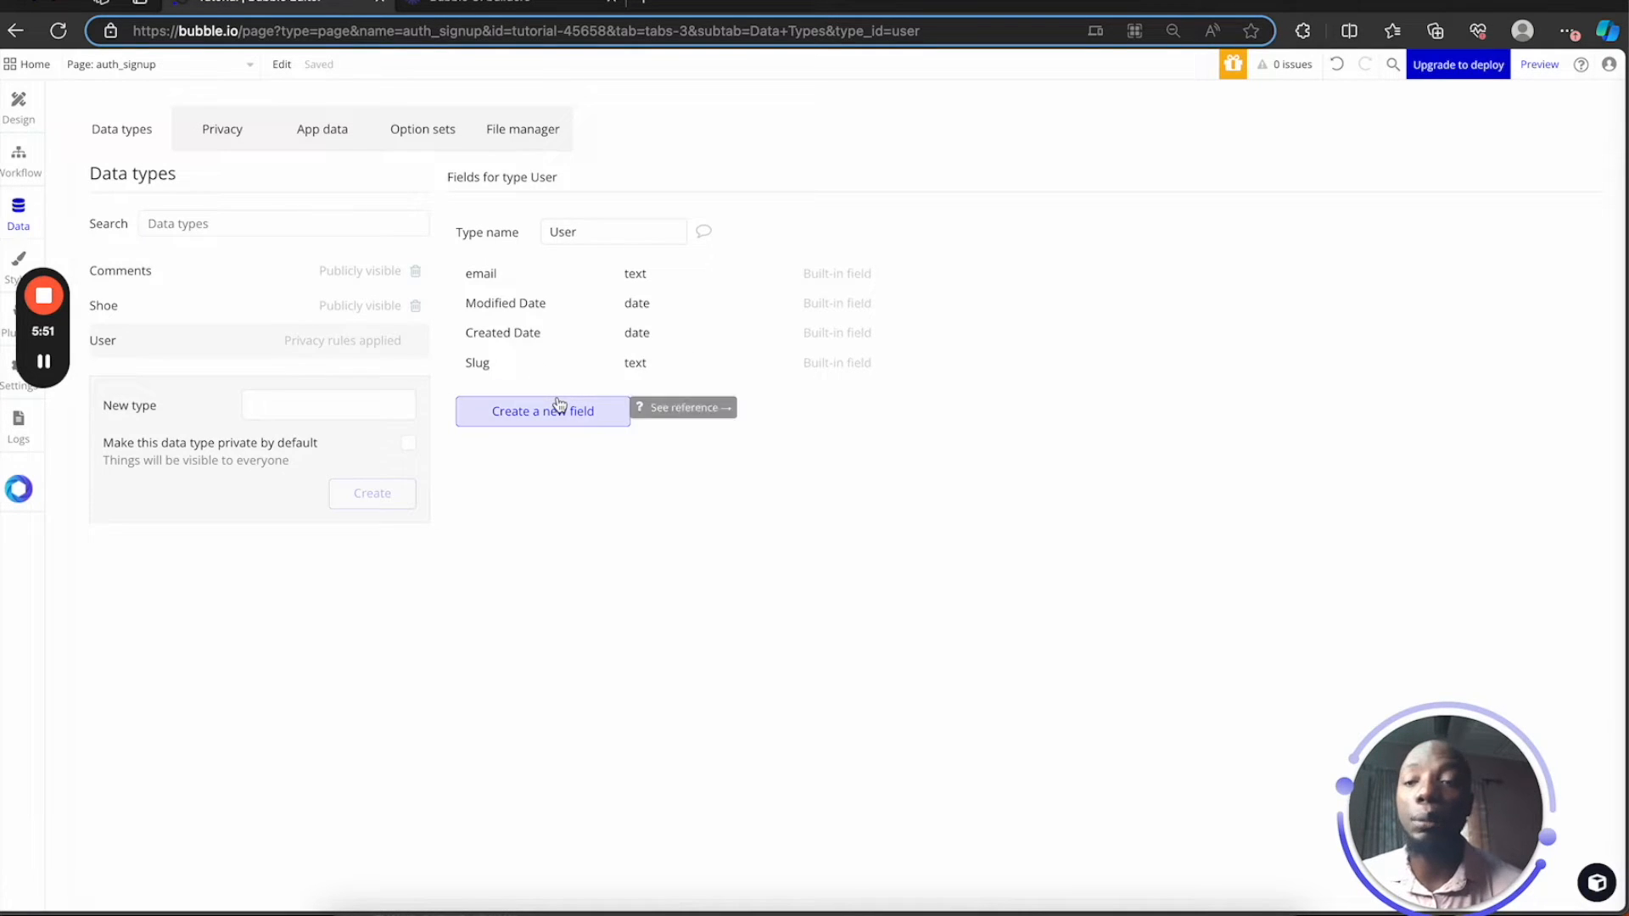
pyautogui.click(23, 108)
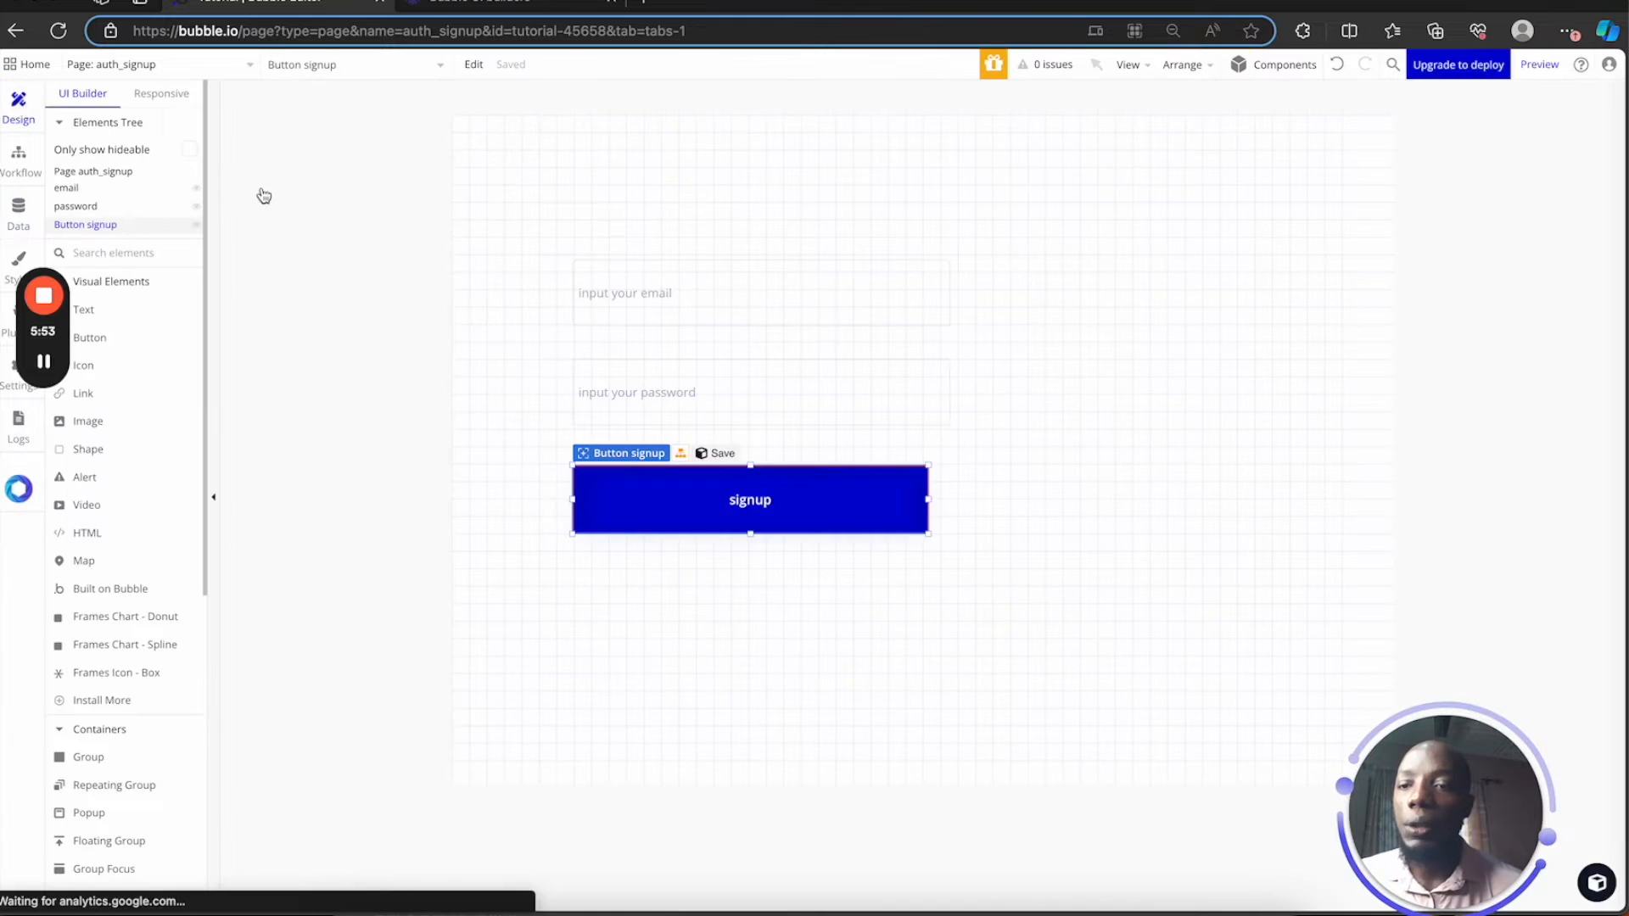
# Create a signup-button workflow whose first action is Account > Sign the user up
pyautogui.doubleClick(796, 518)
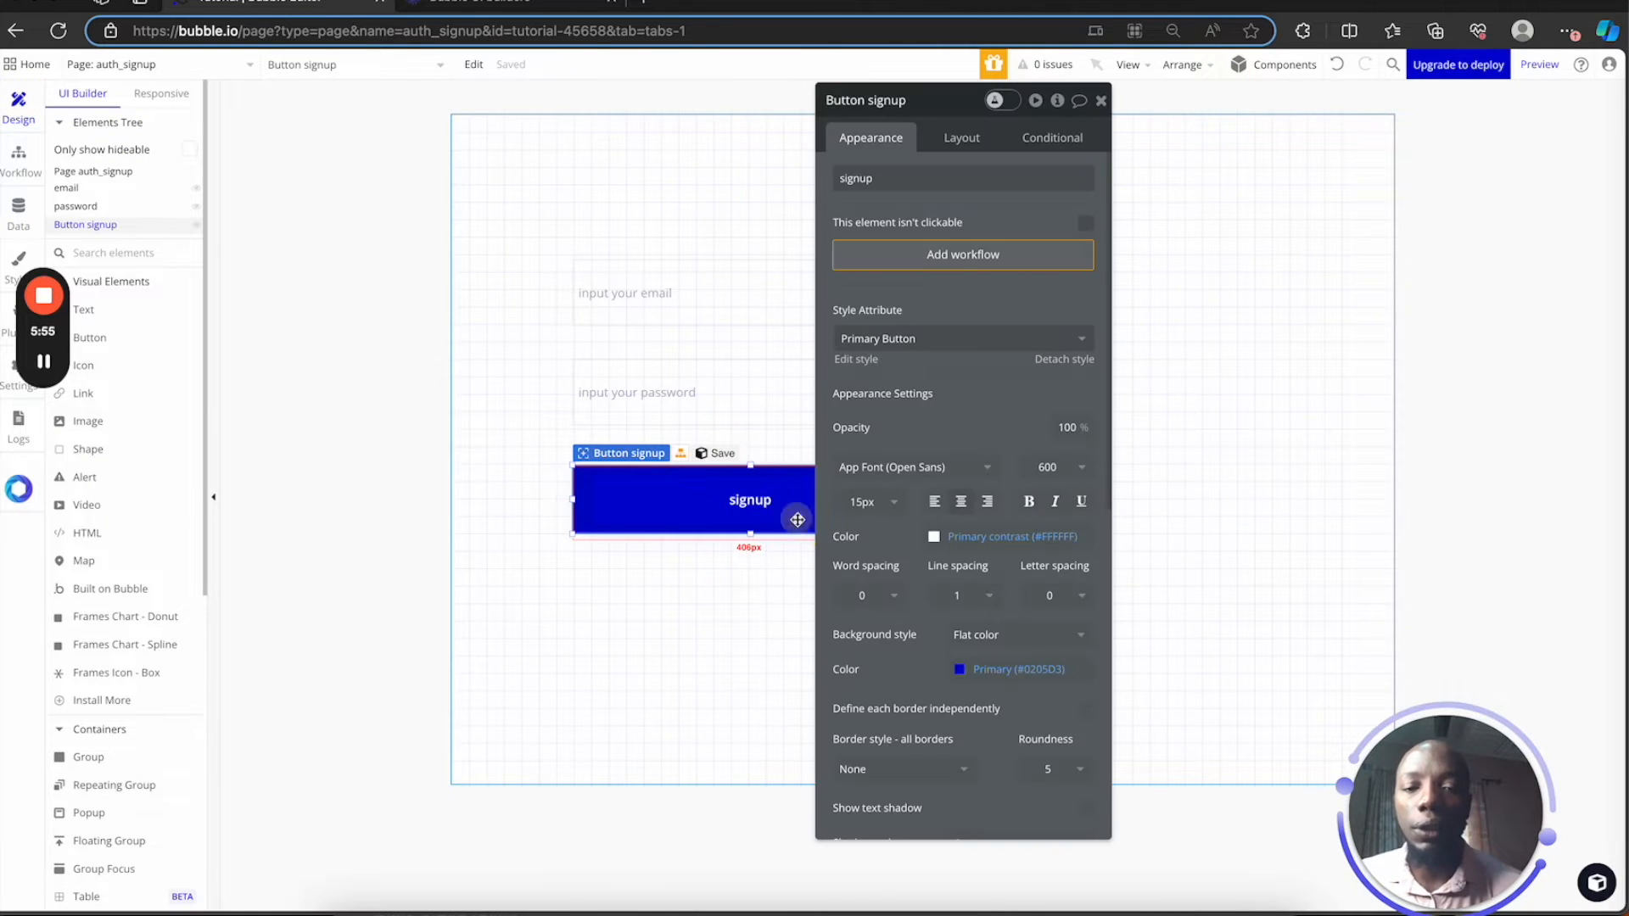
pyautogui.click(957, 256)
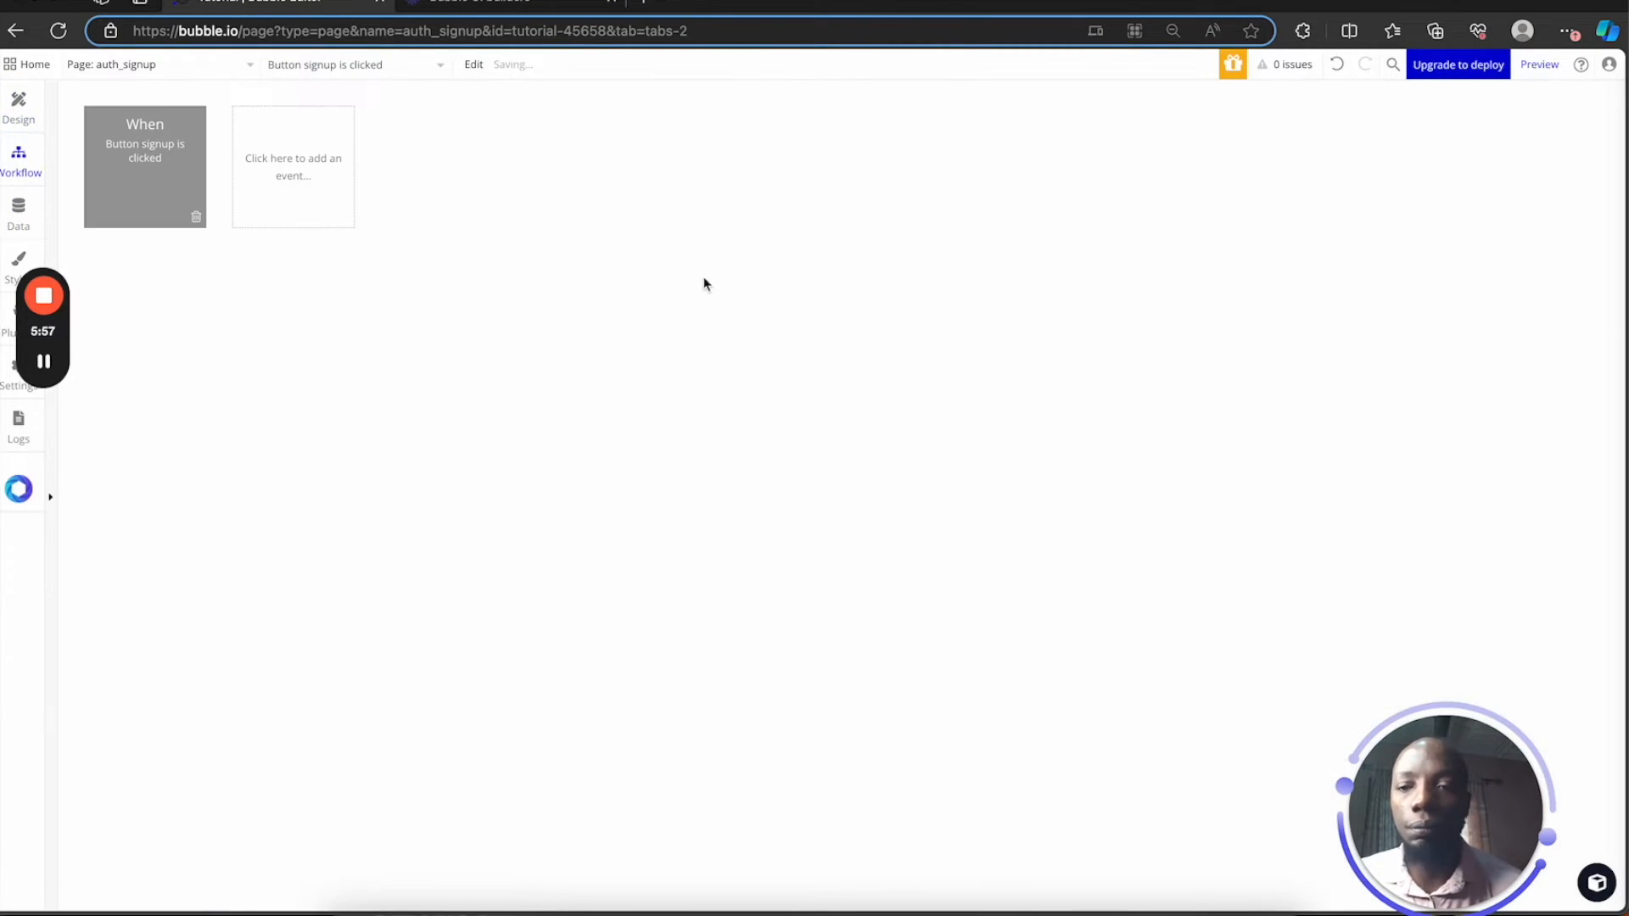
pyautogui.click(177, 274)
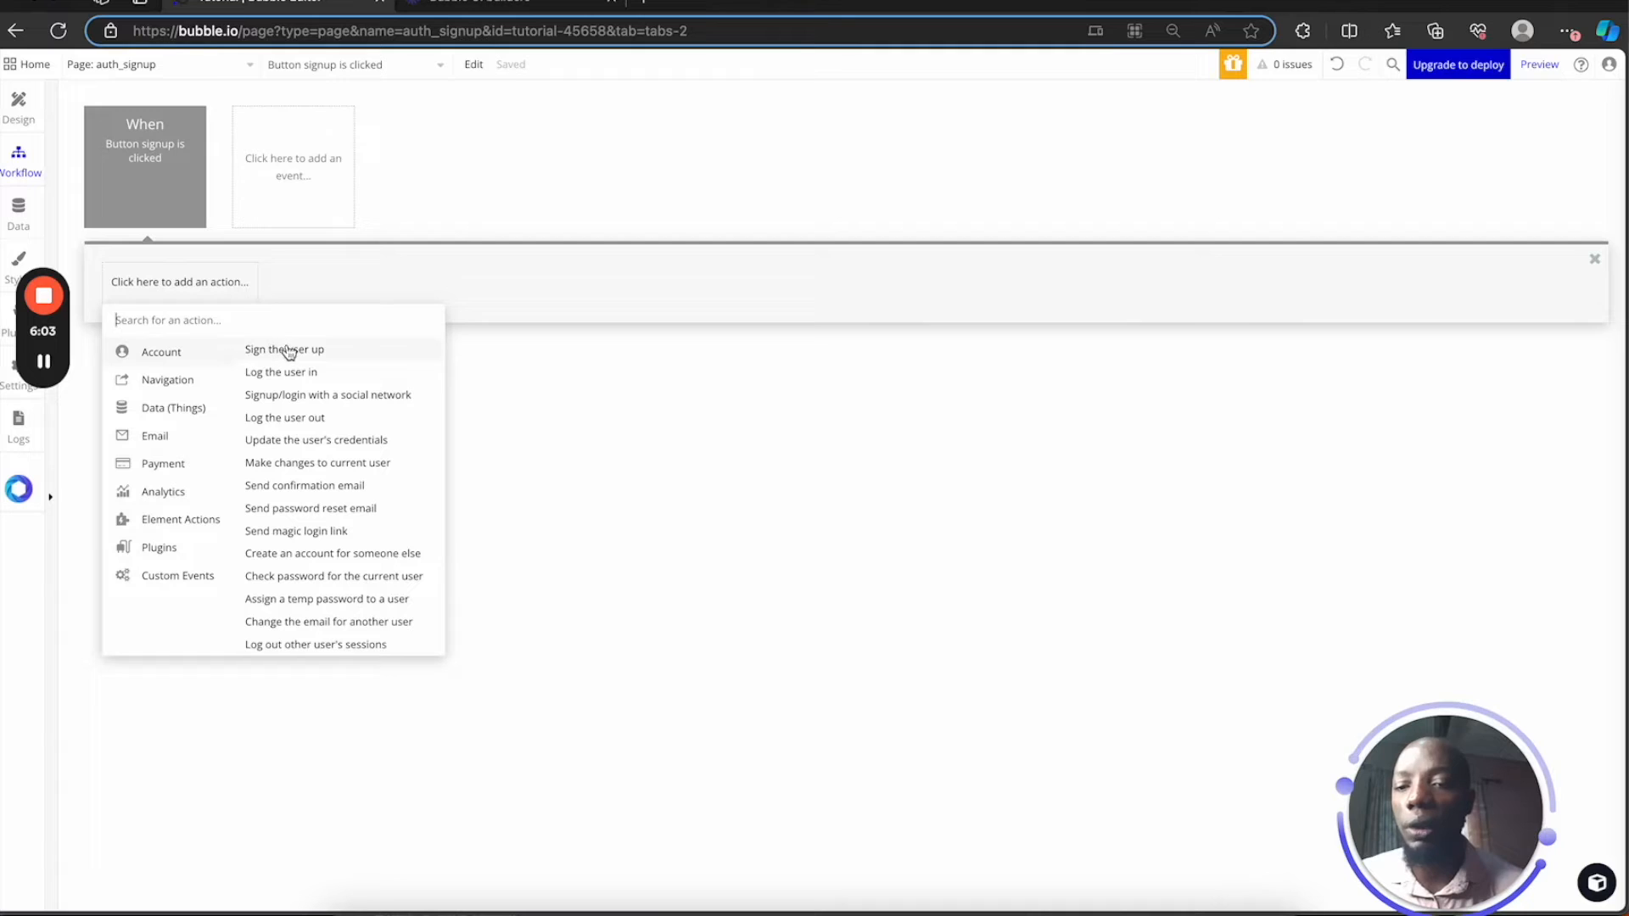
pyautogui.click(298, 355)
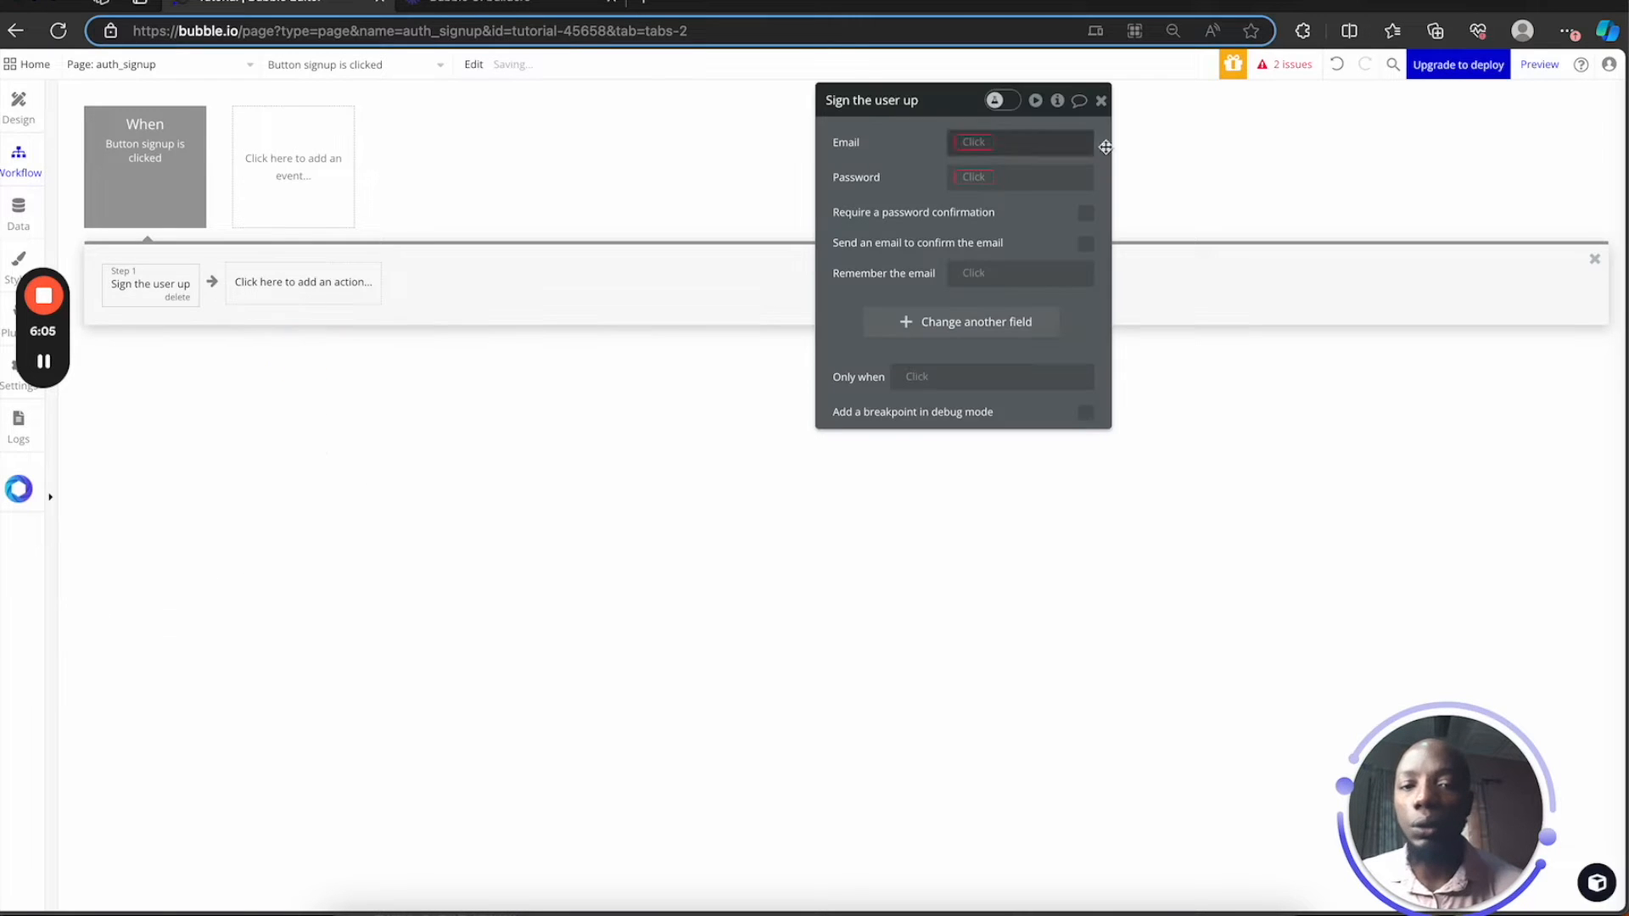
# Set the sign-up Email to email's value and Password to password's value
pyautogui.click(975, 144)
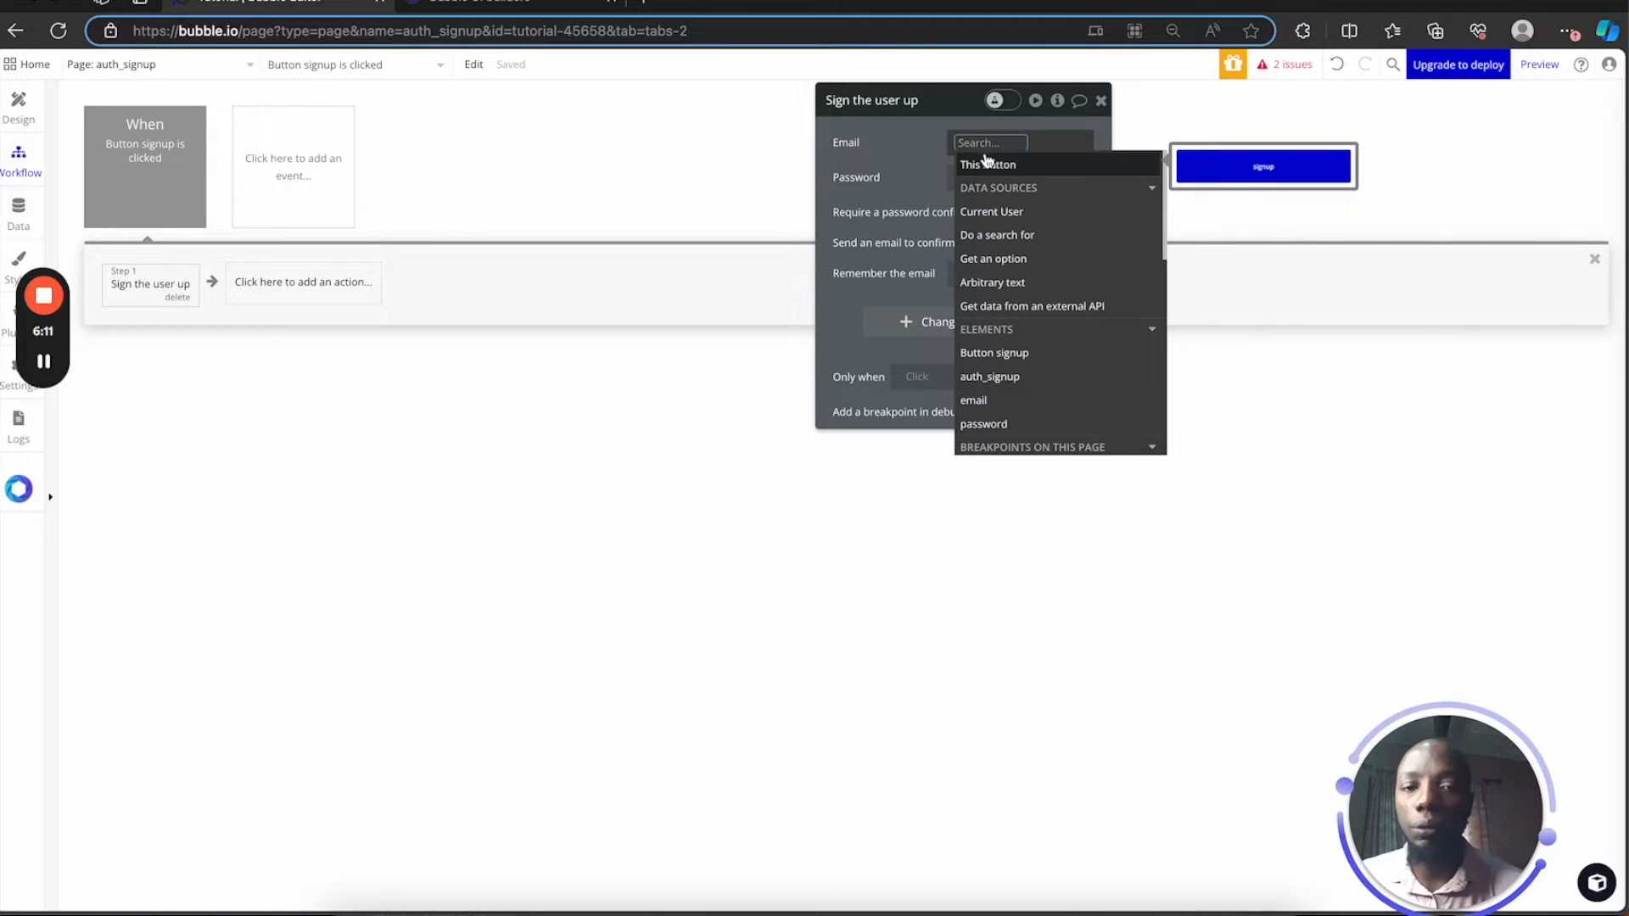
pyautogui.click(997, 408)
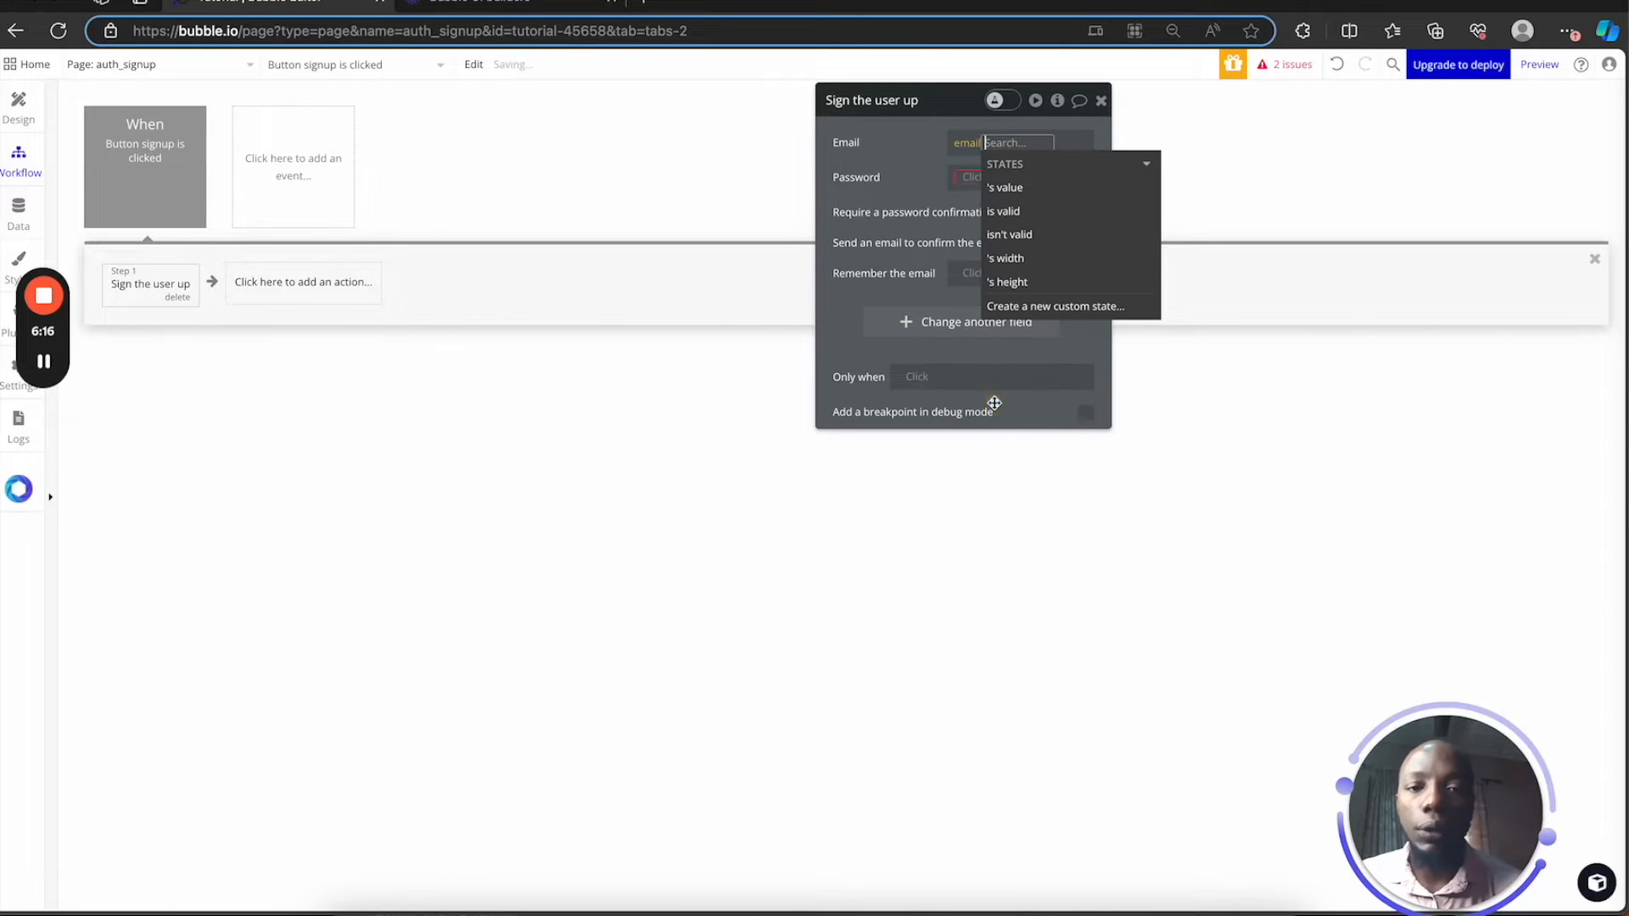
pyautogui.click(1030, 192)
pyautogui.click(898, 171)
pyautogui.click(975, 178)
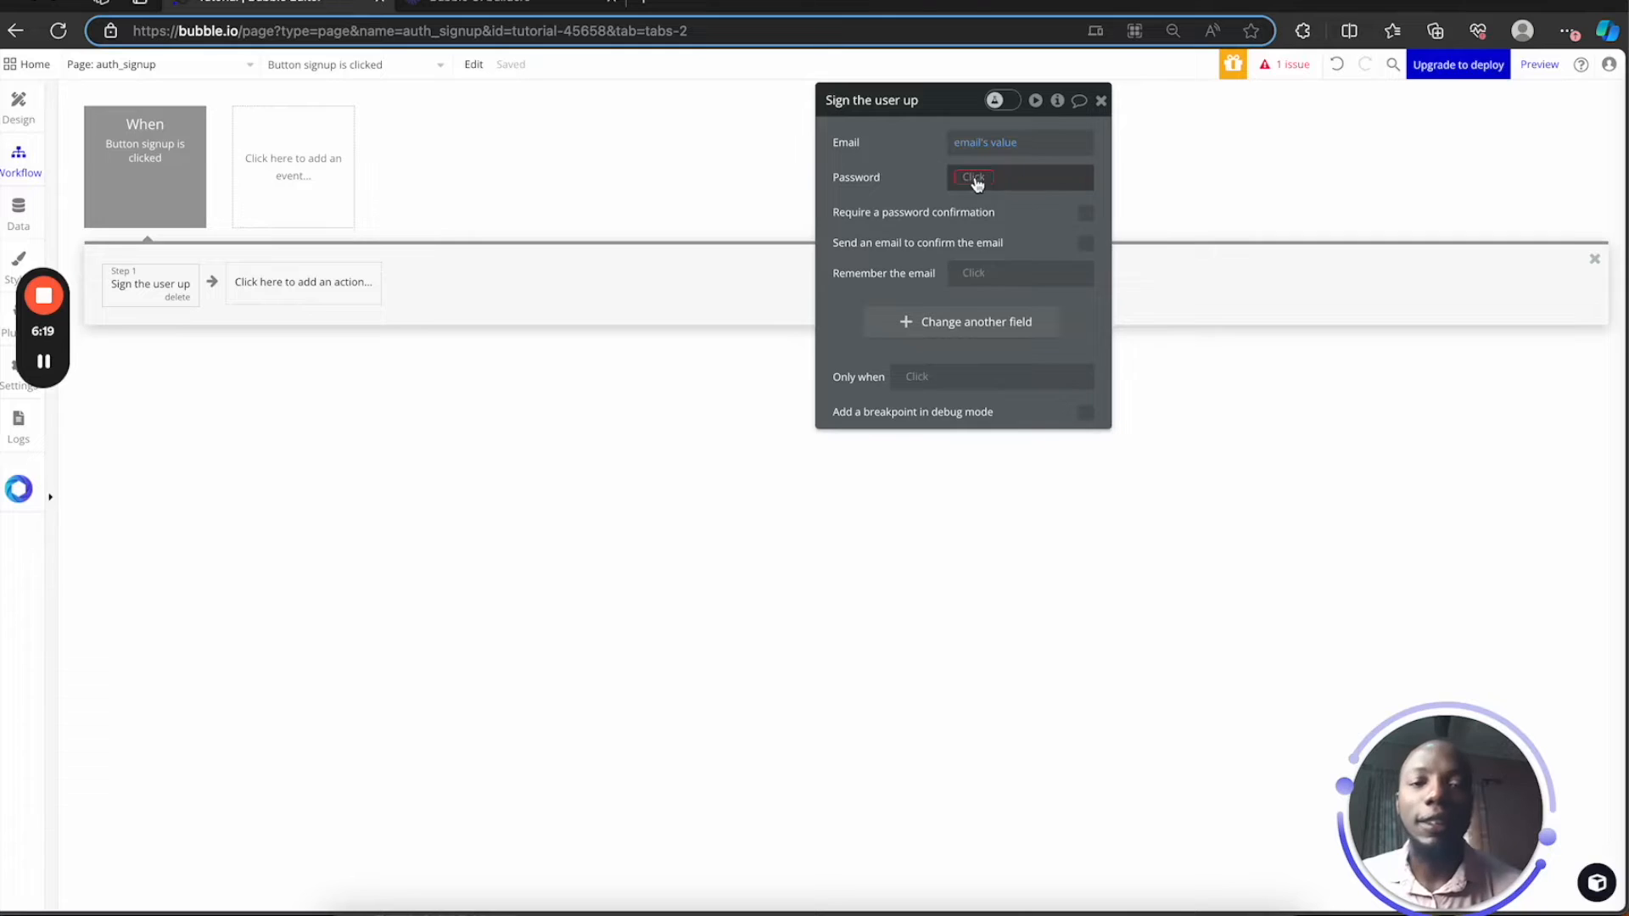
pyautogui.click(1029, 458)
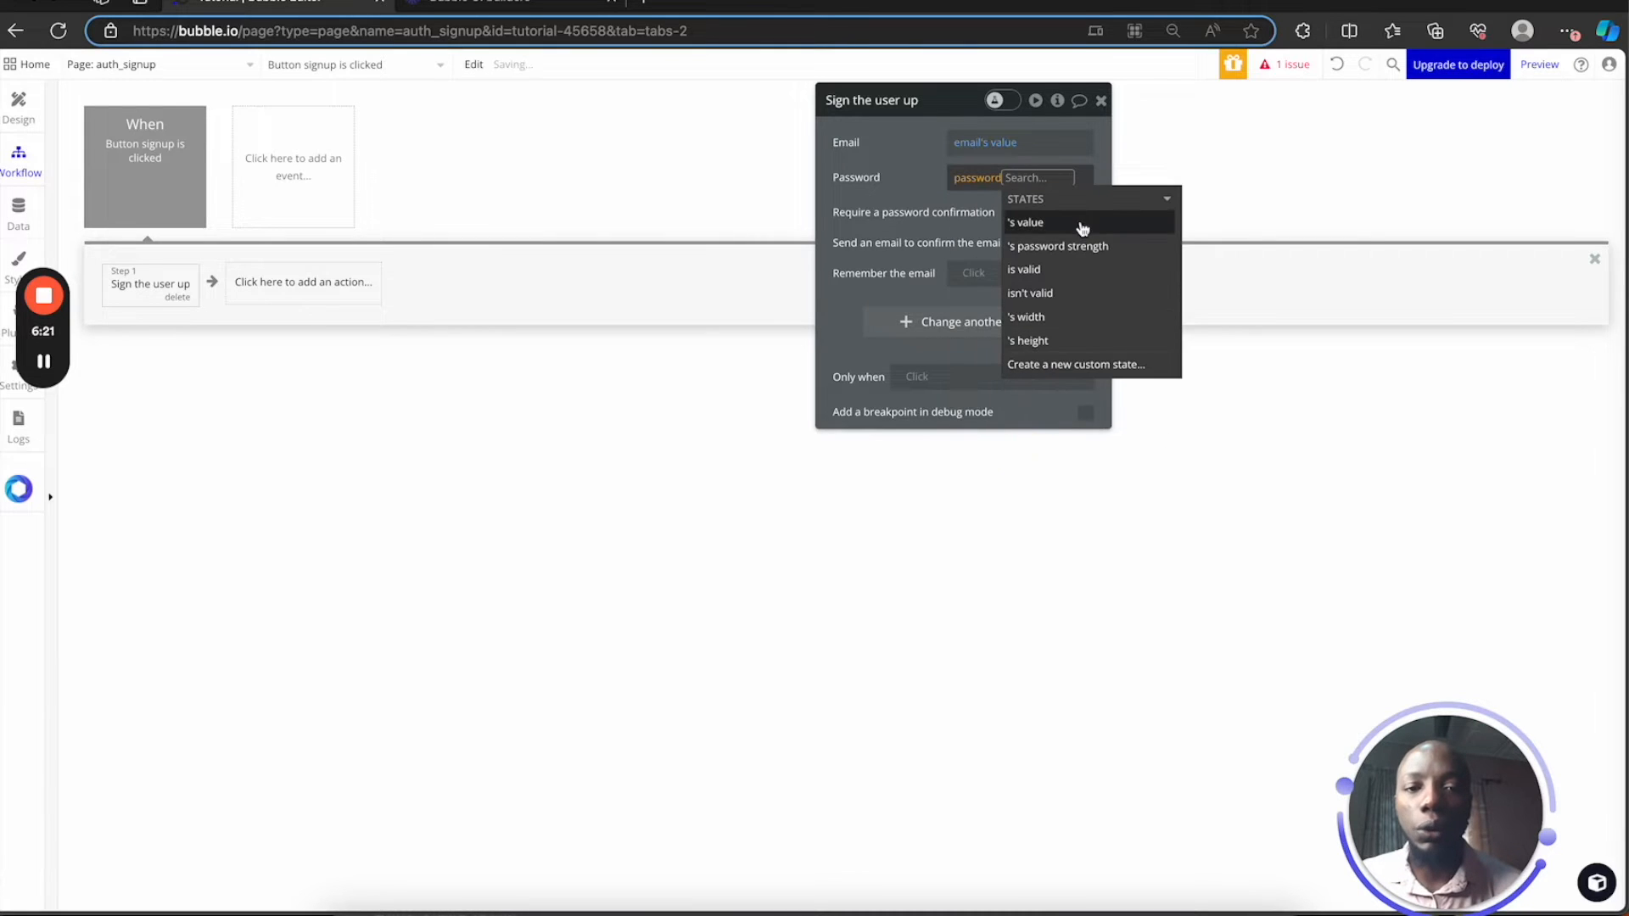
pyautogui.click(1065, 223)
pyautogui.click(901, 176)
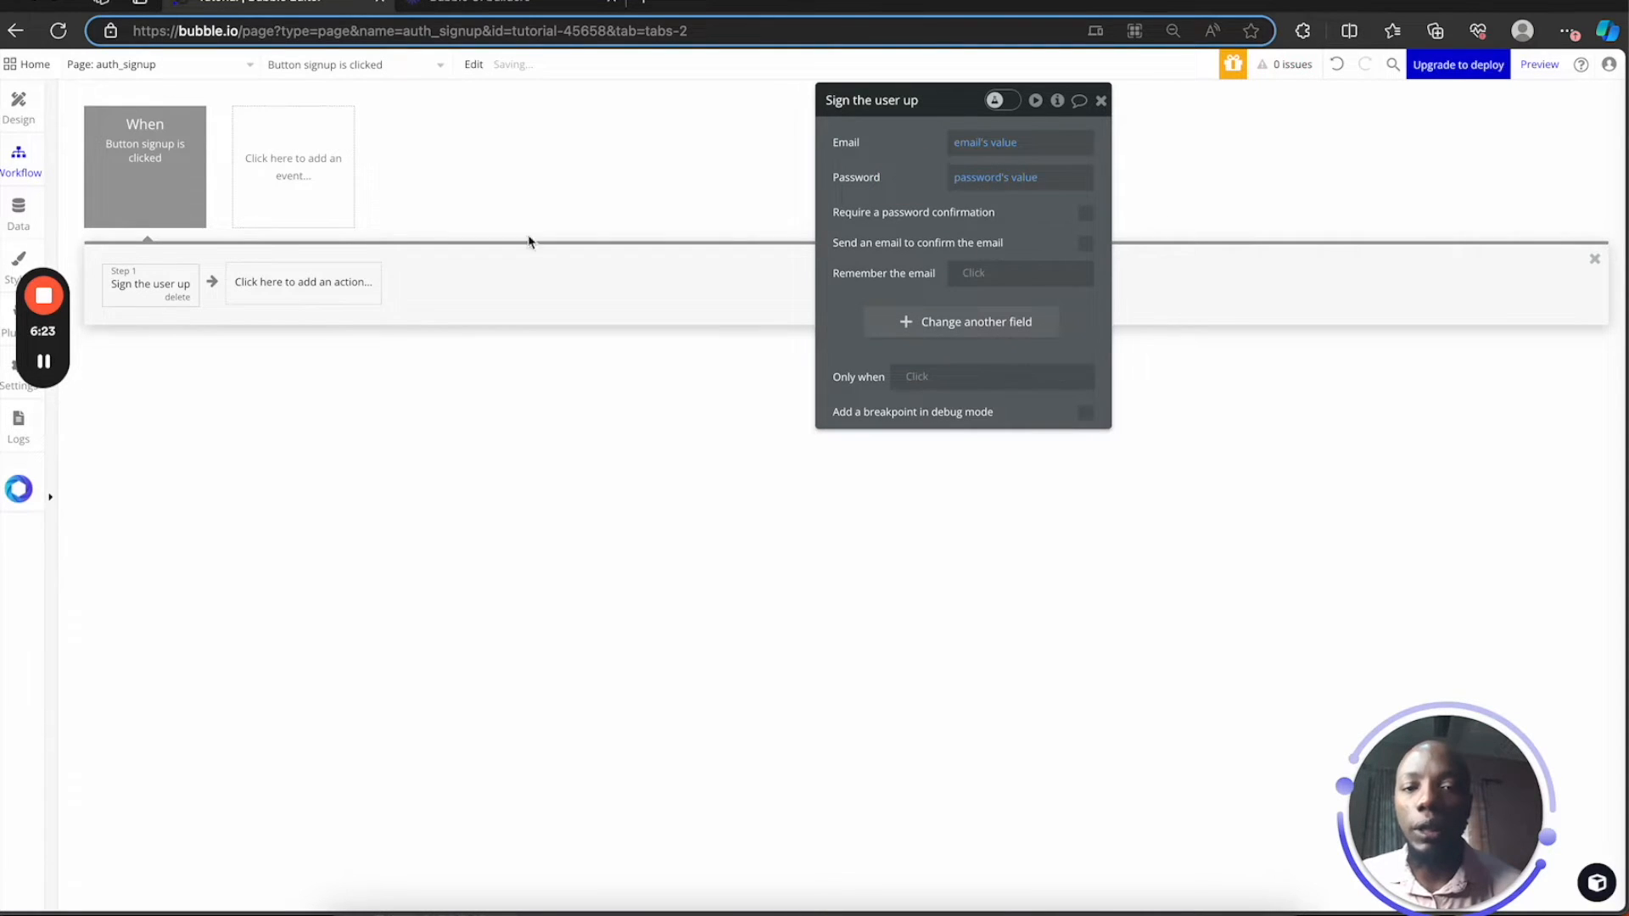
pyautogui.click(284, 288)
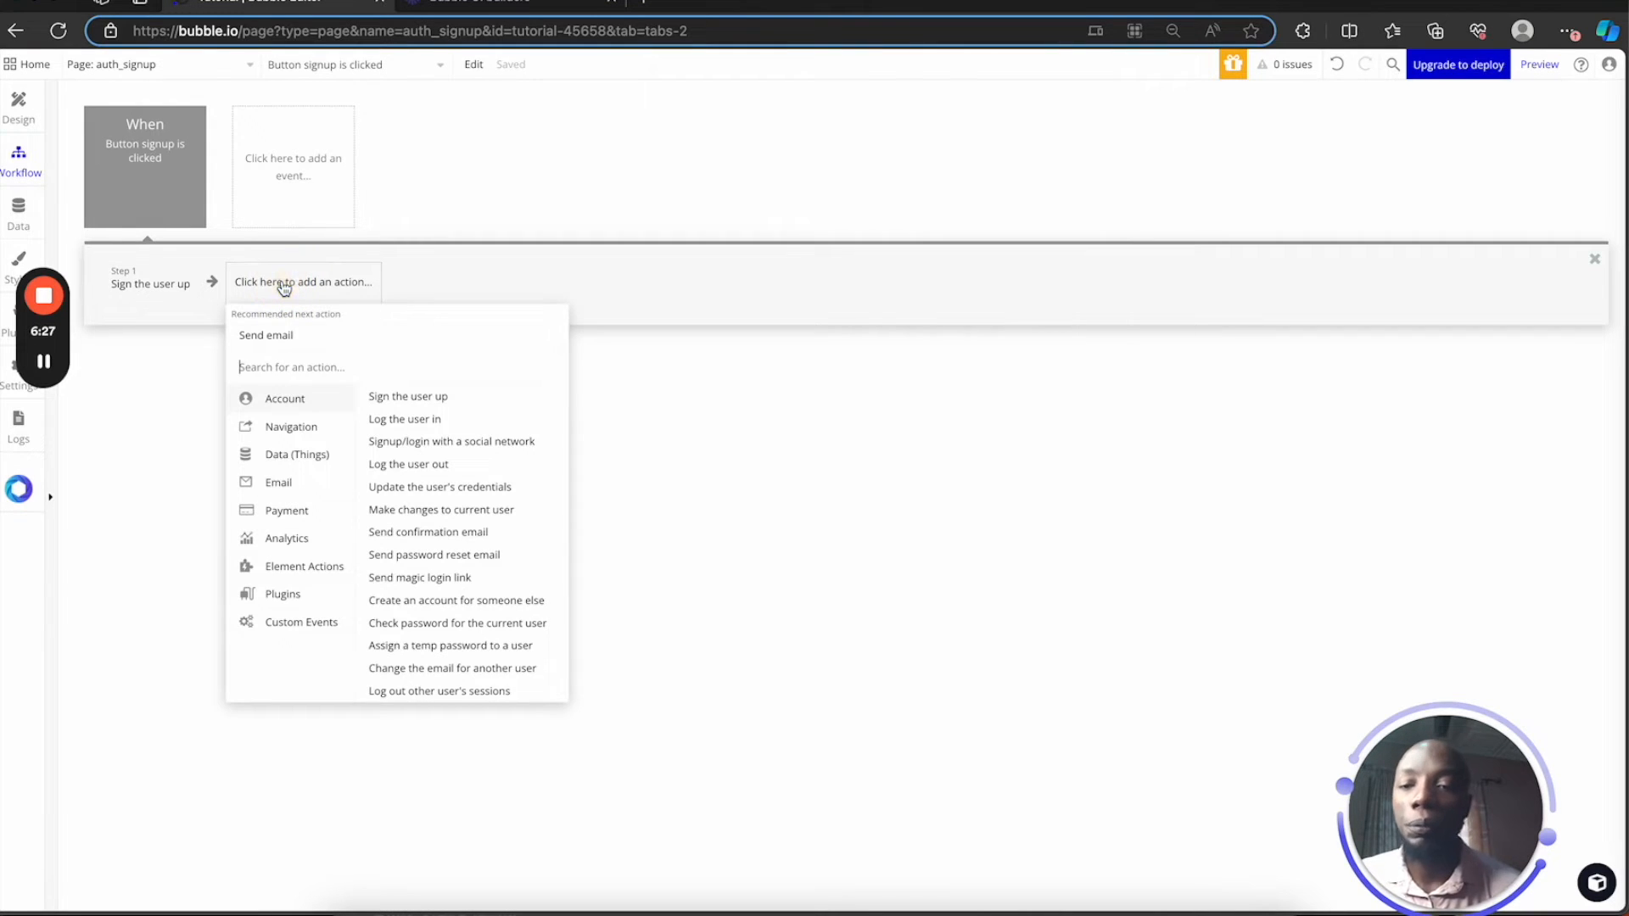
# Add a Go to page step with destination signed_up
pyautogui.moveTo(322, 437)
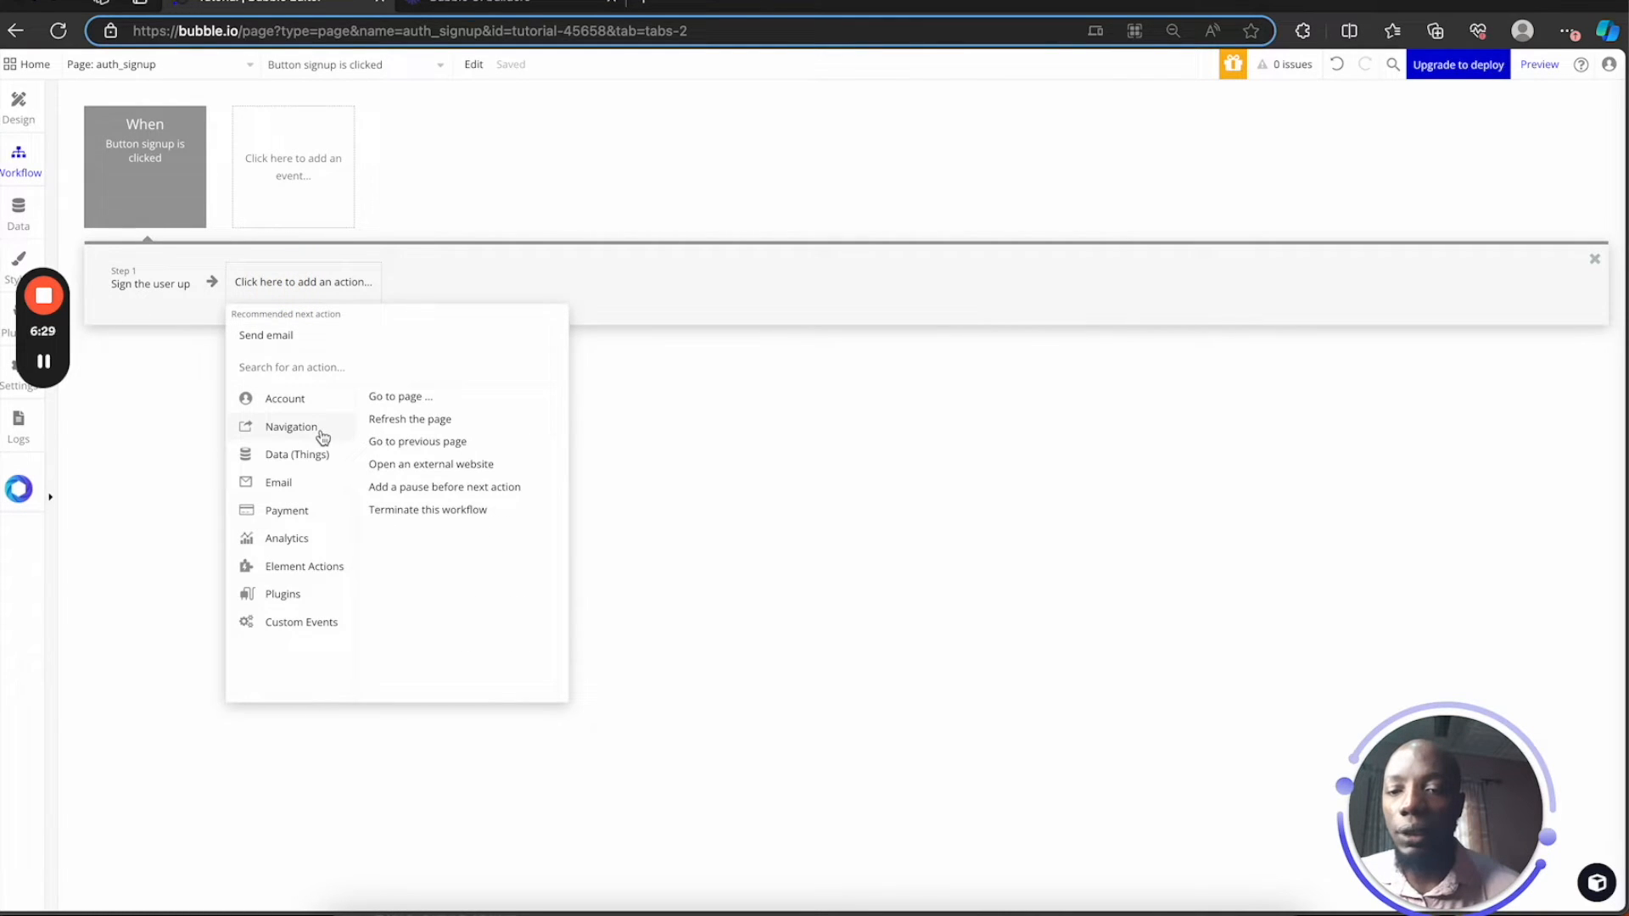
pyautogui.click(400, 397)
pyautogui.click(966, 141)
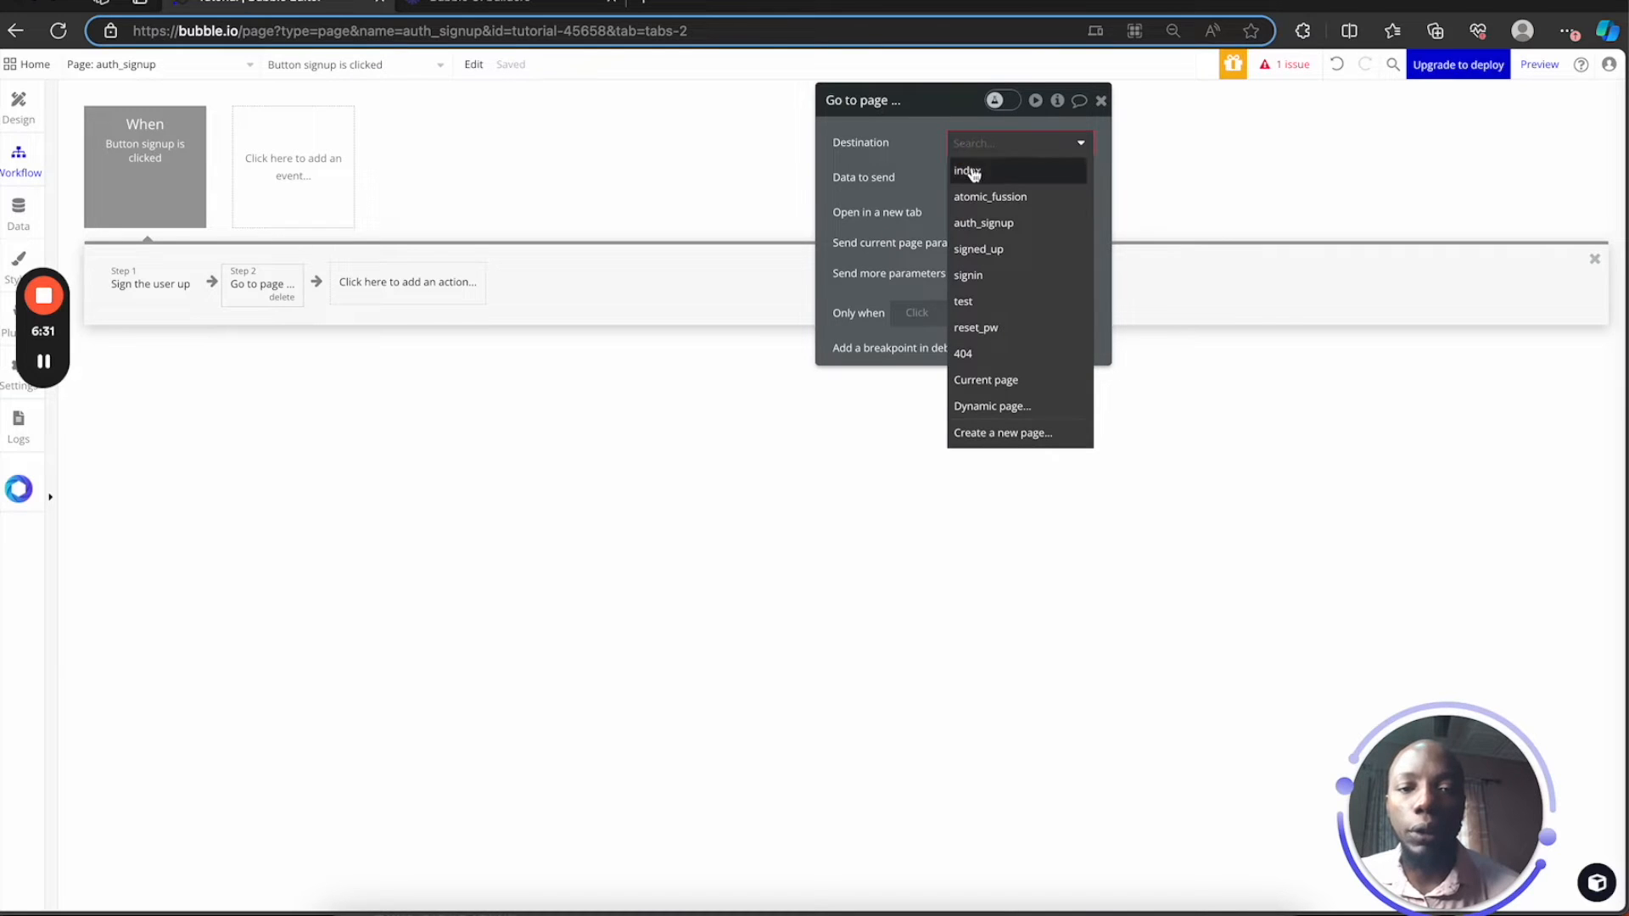
pyautogui.click(995, 253)
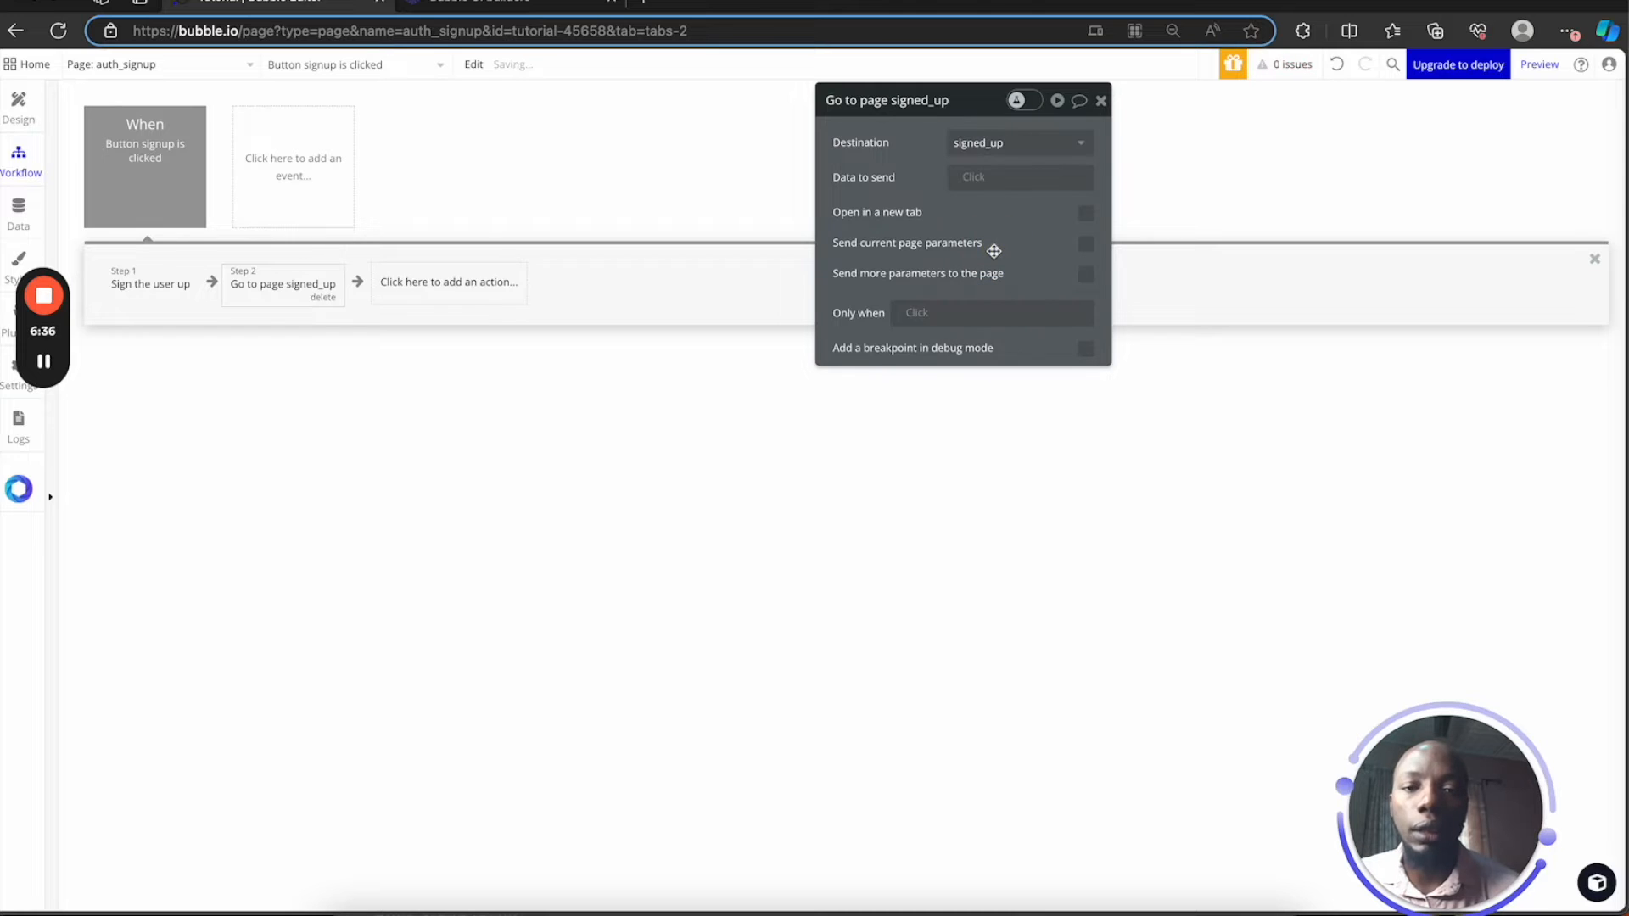
# Try the sign-up step's confirmation email and password confirmation options, leaving both unchecked
pyautogui.click(168, 285)
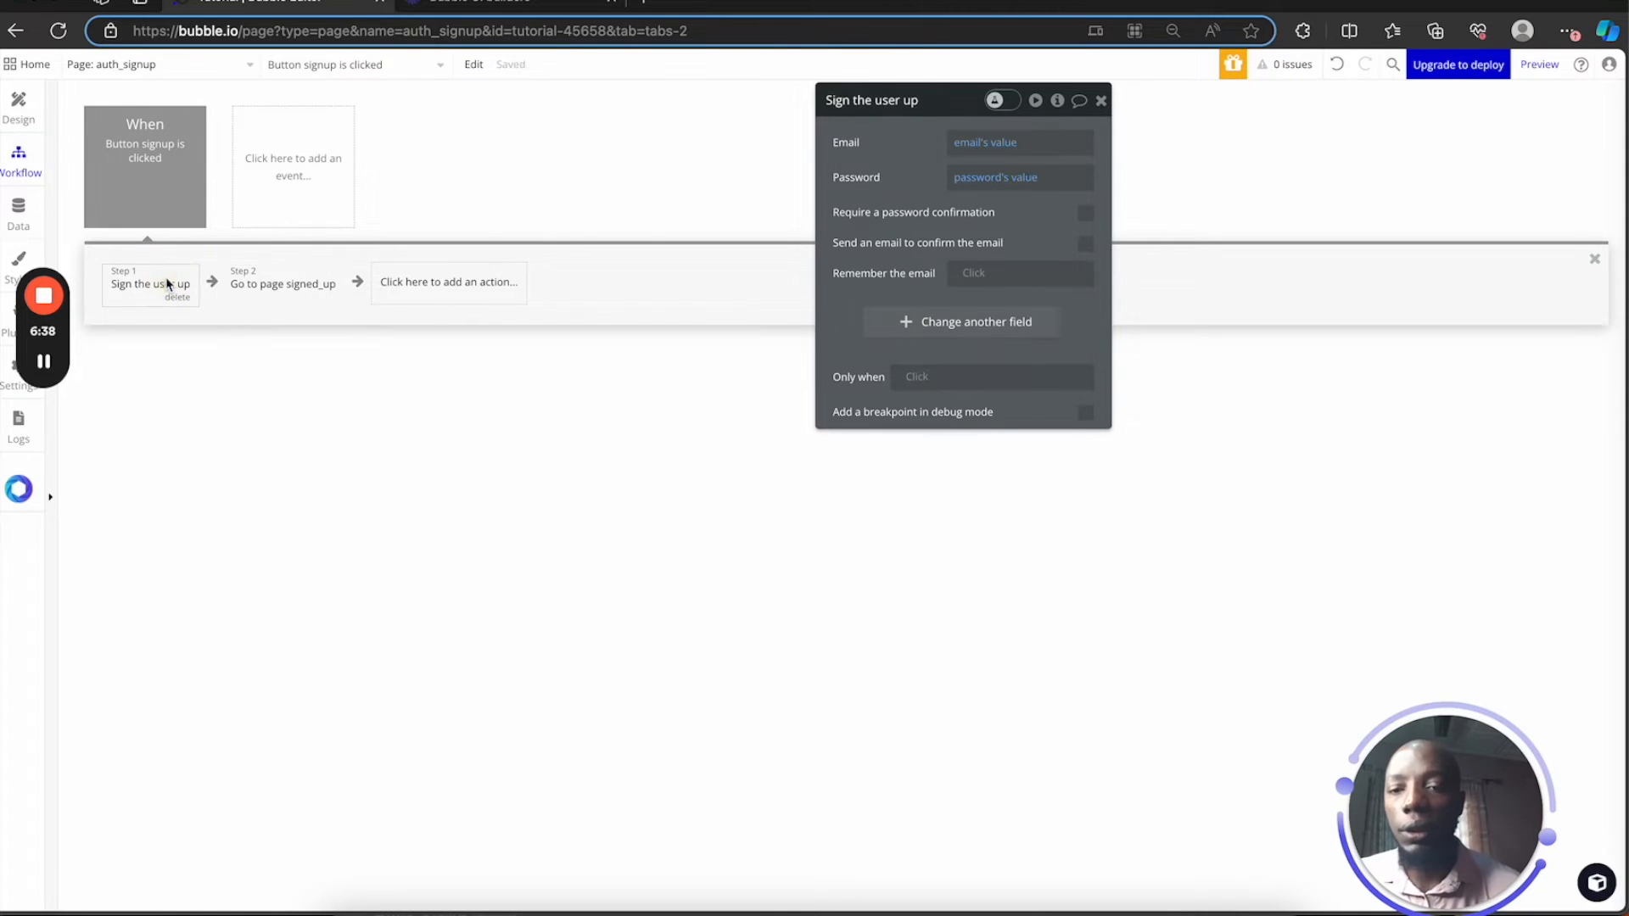
pyautogui.click(1084, 244)
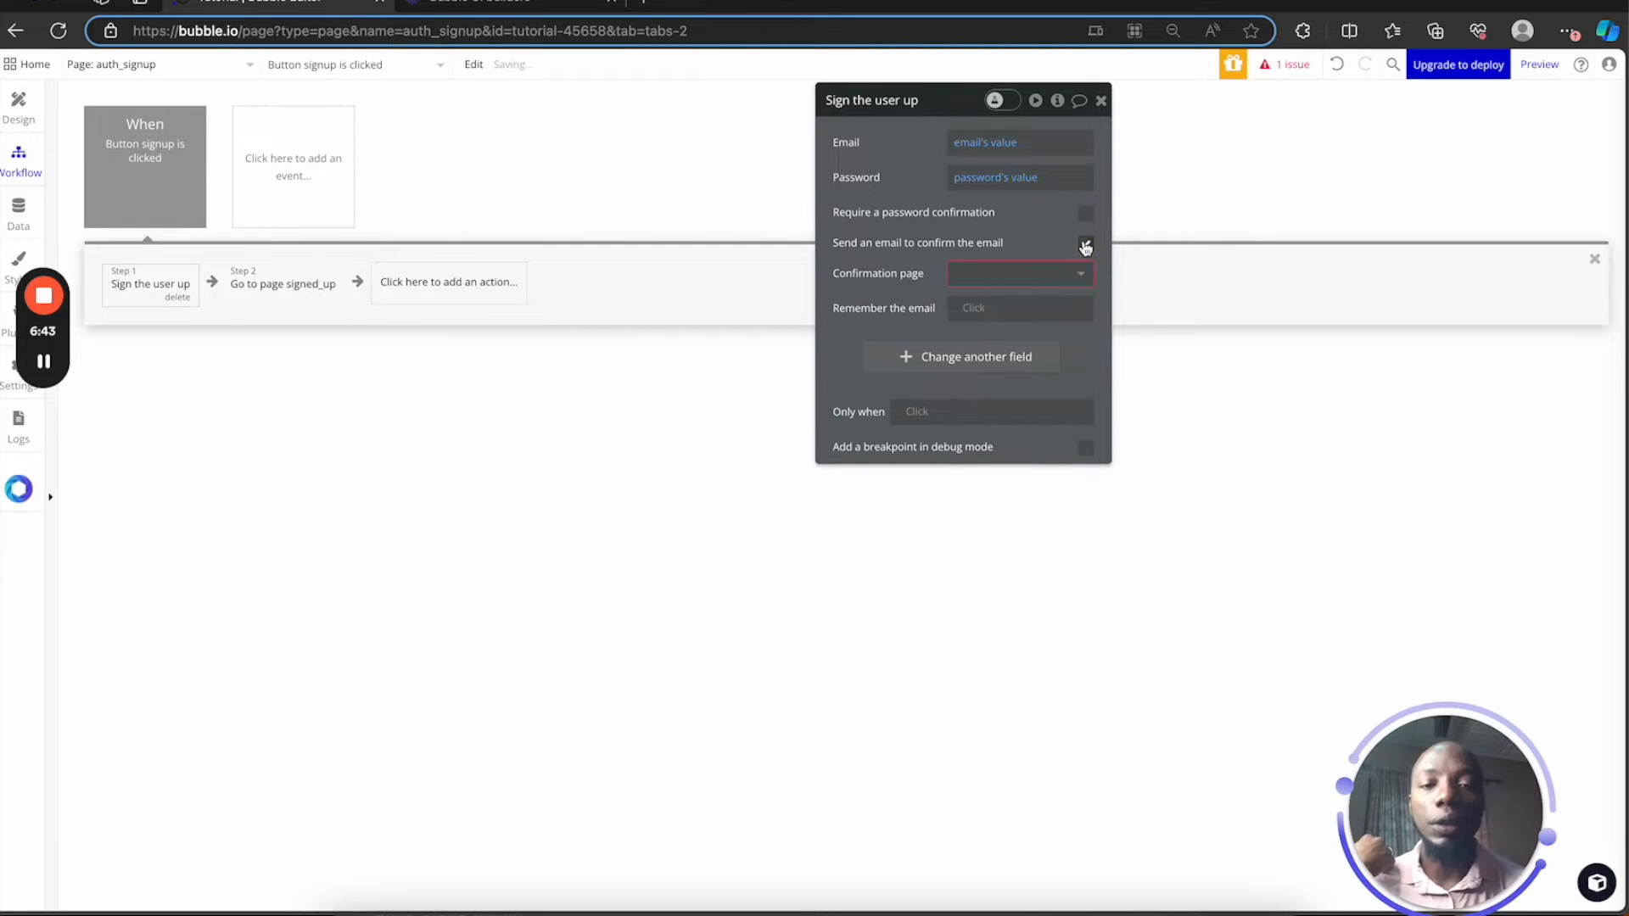
pyautogui.click(989, 273)
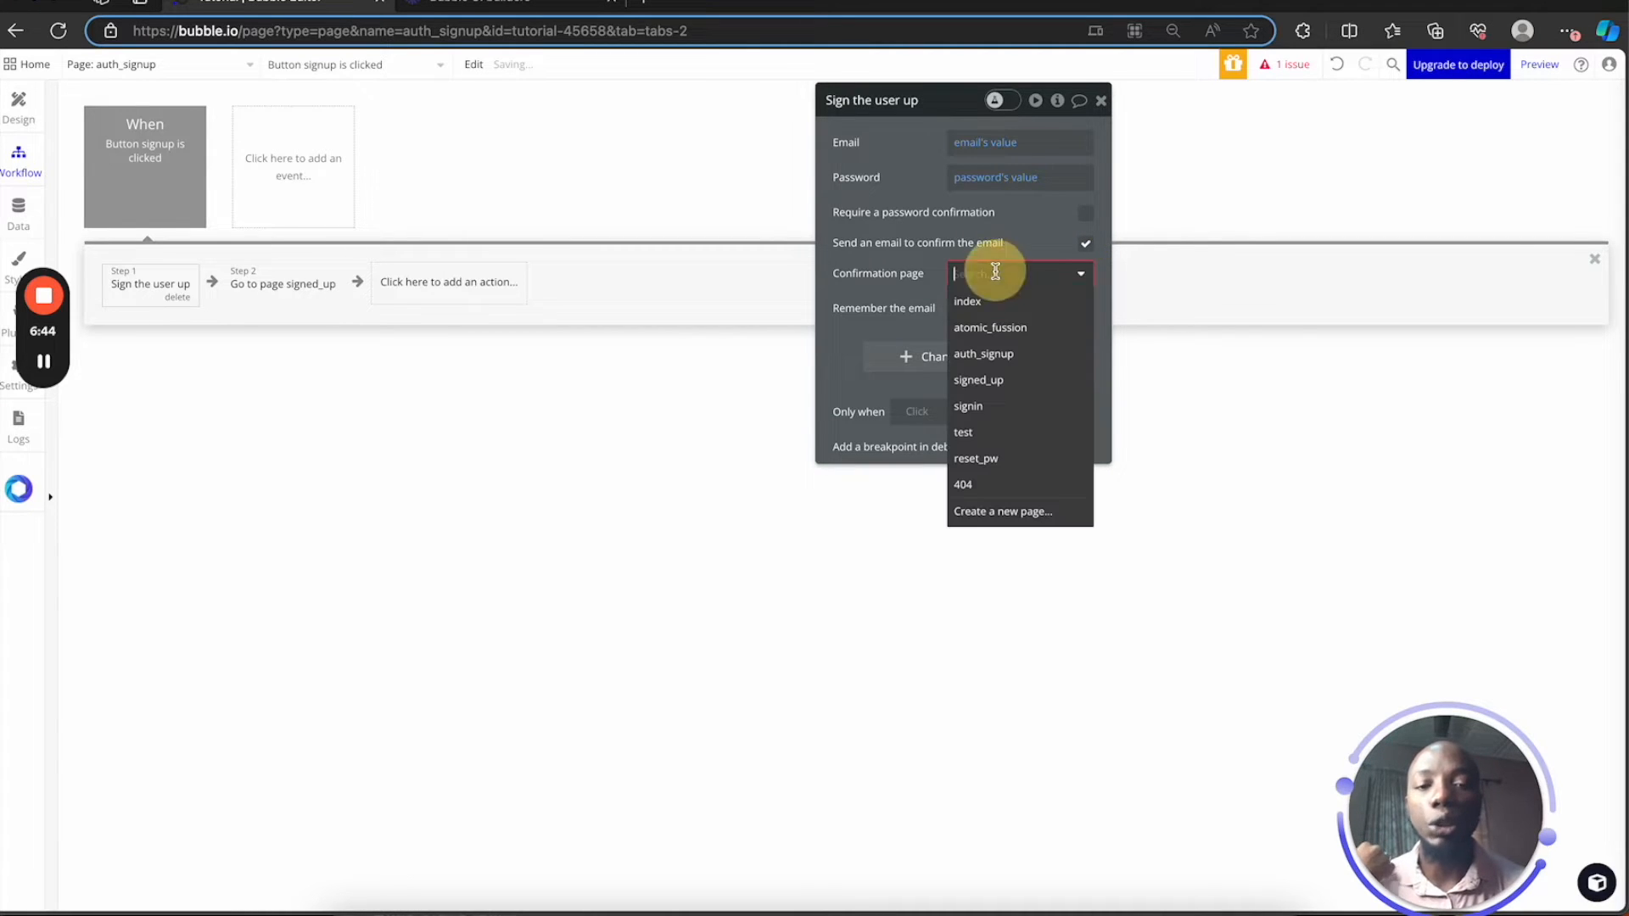
pyautogui.click(1086, 246)
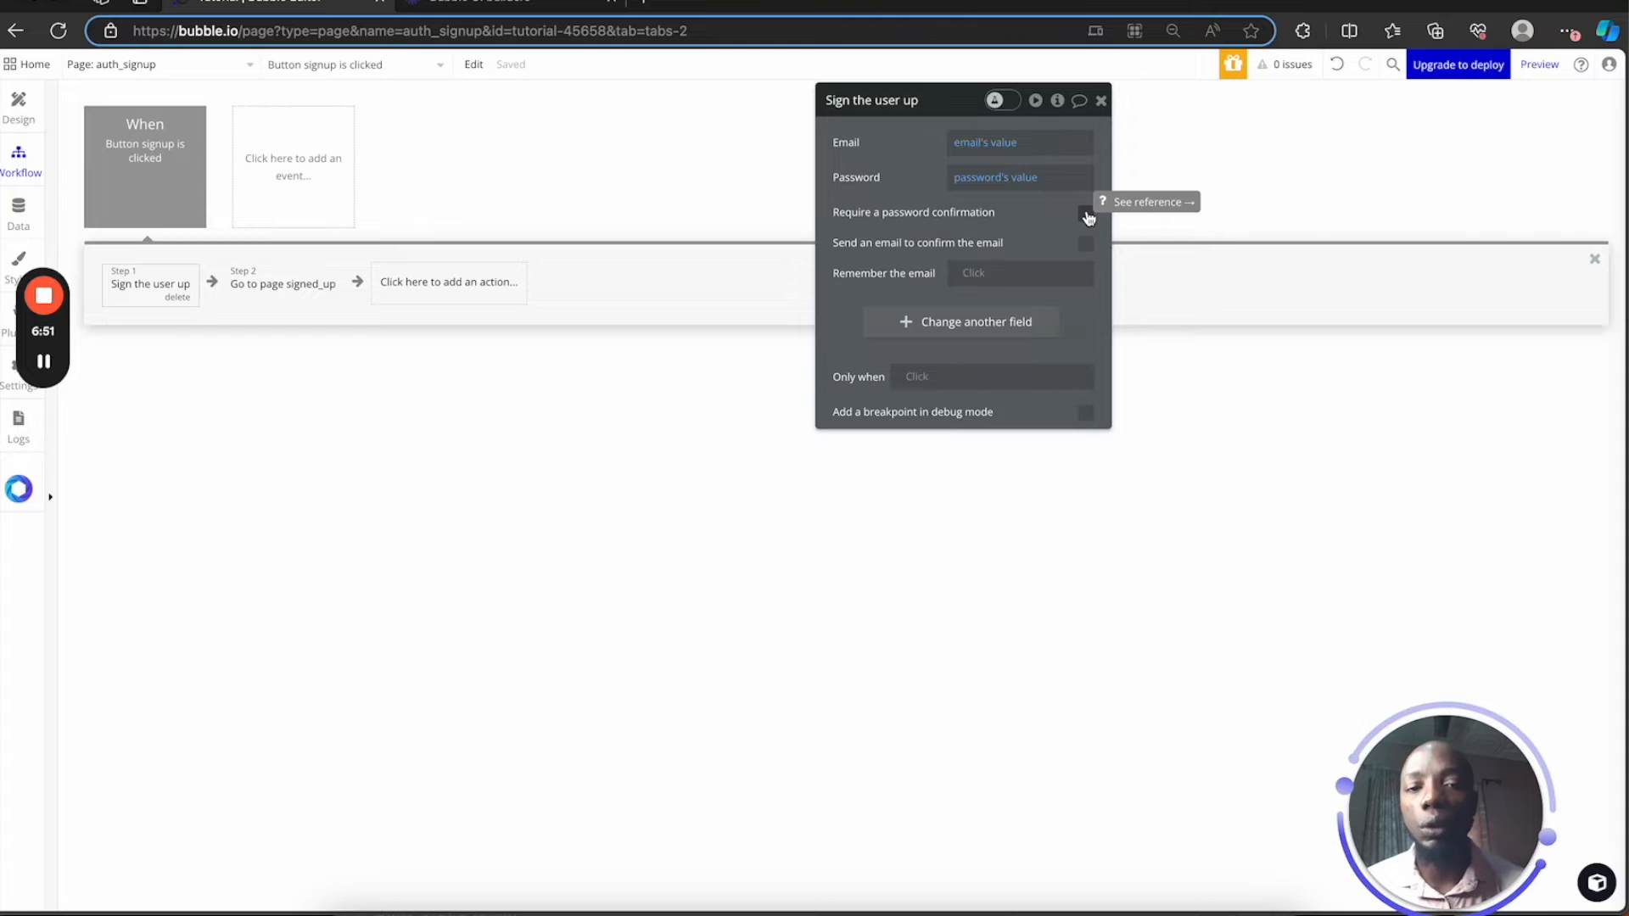
pyautogui.click(1087, 215)
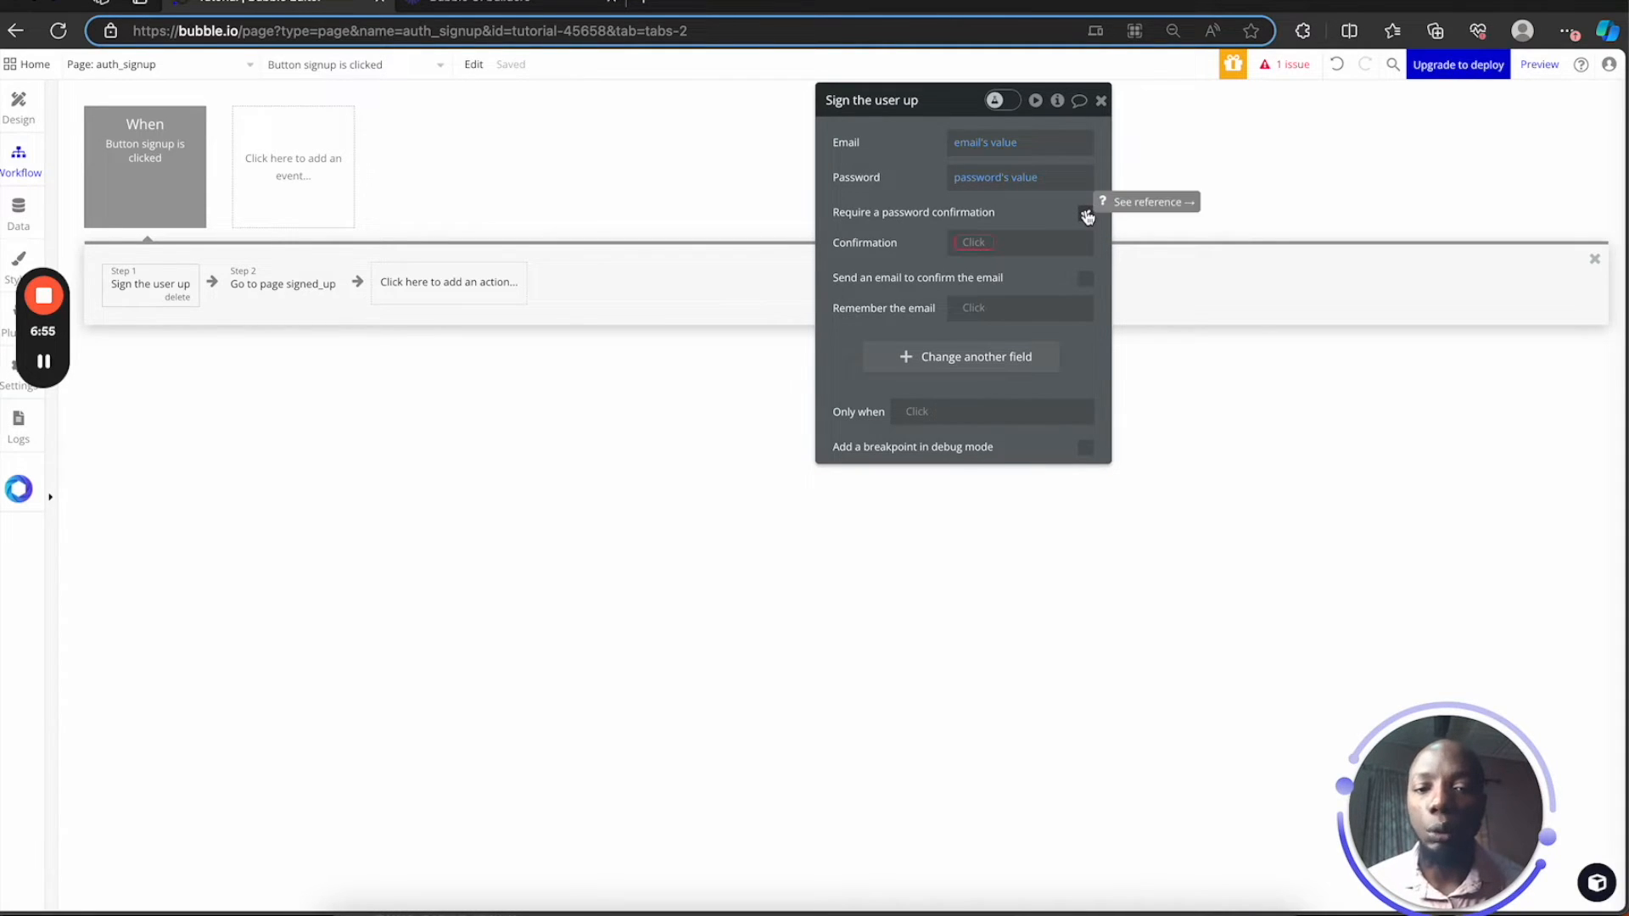
pyautogui.click(1086, 214)
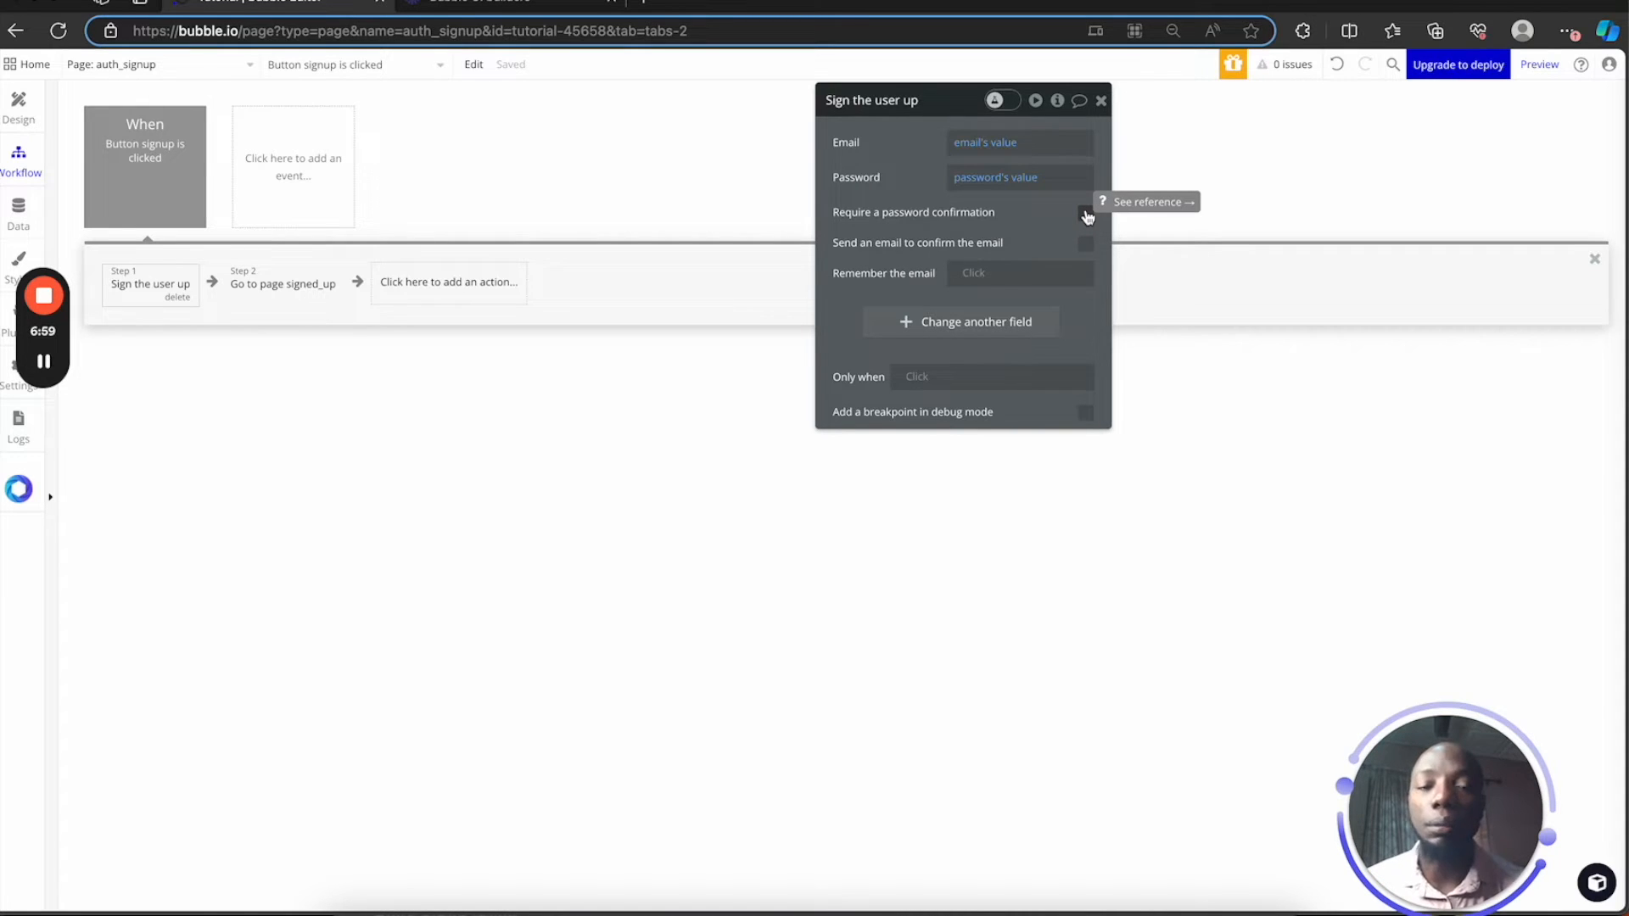
pyautogui.click(1101, 100)
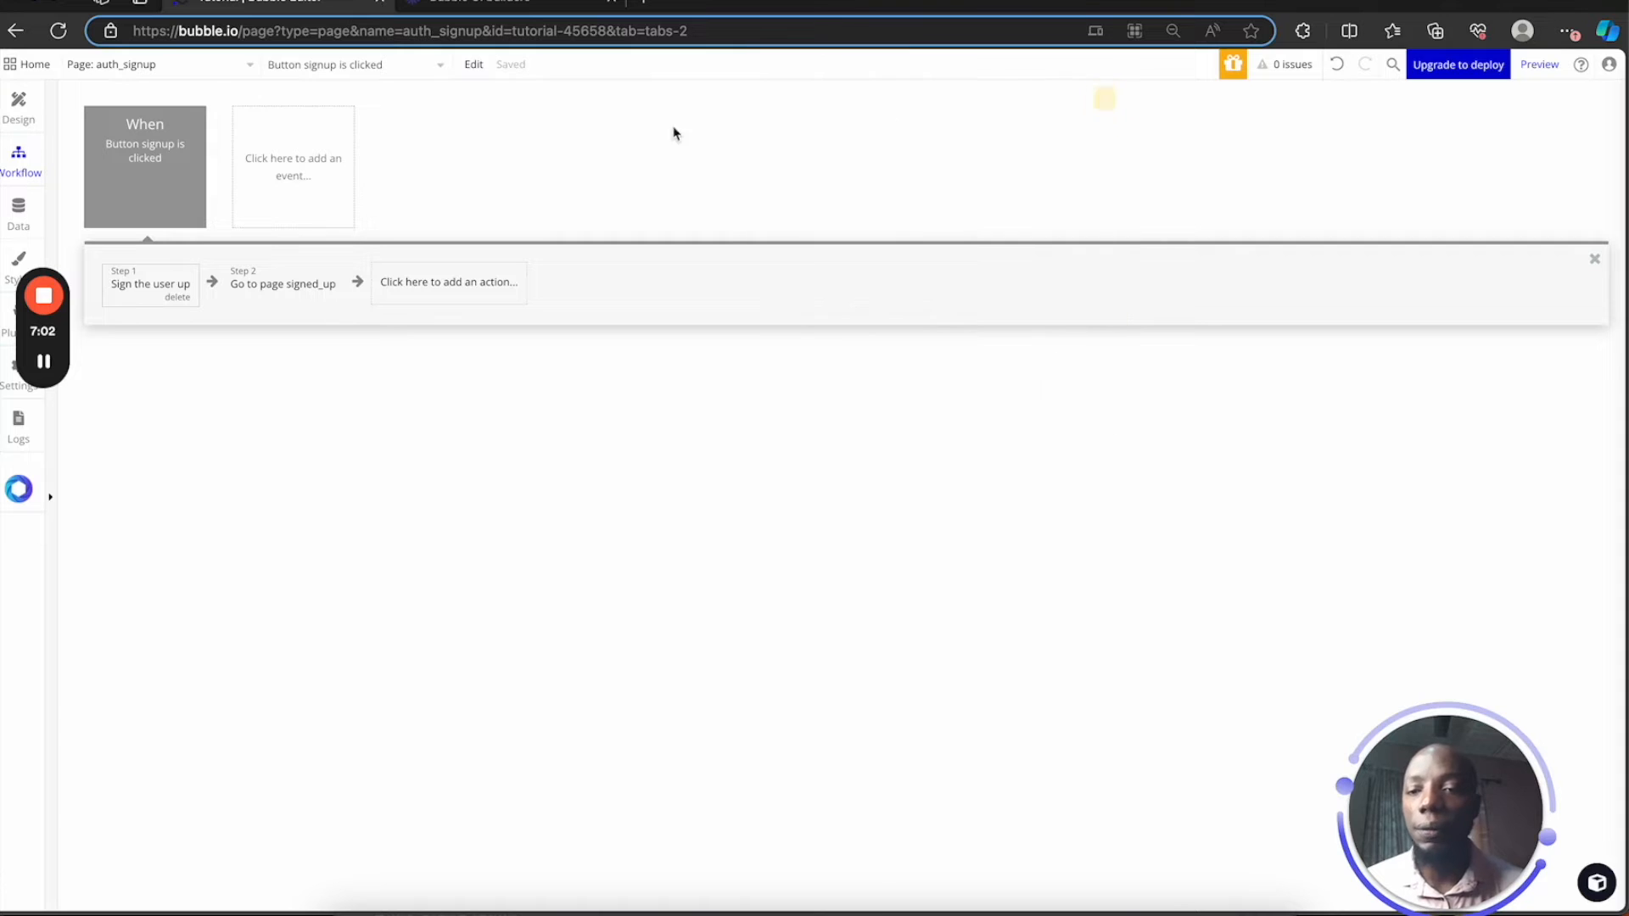
# Go back to the Design tab, close the signup button's properties and clear the form selection
pyautogui.click(19, 103)
pyautogui.click(1101, 100)
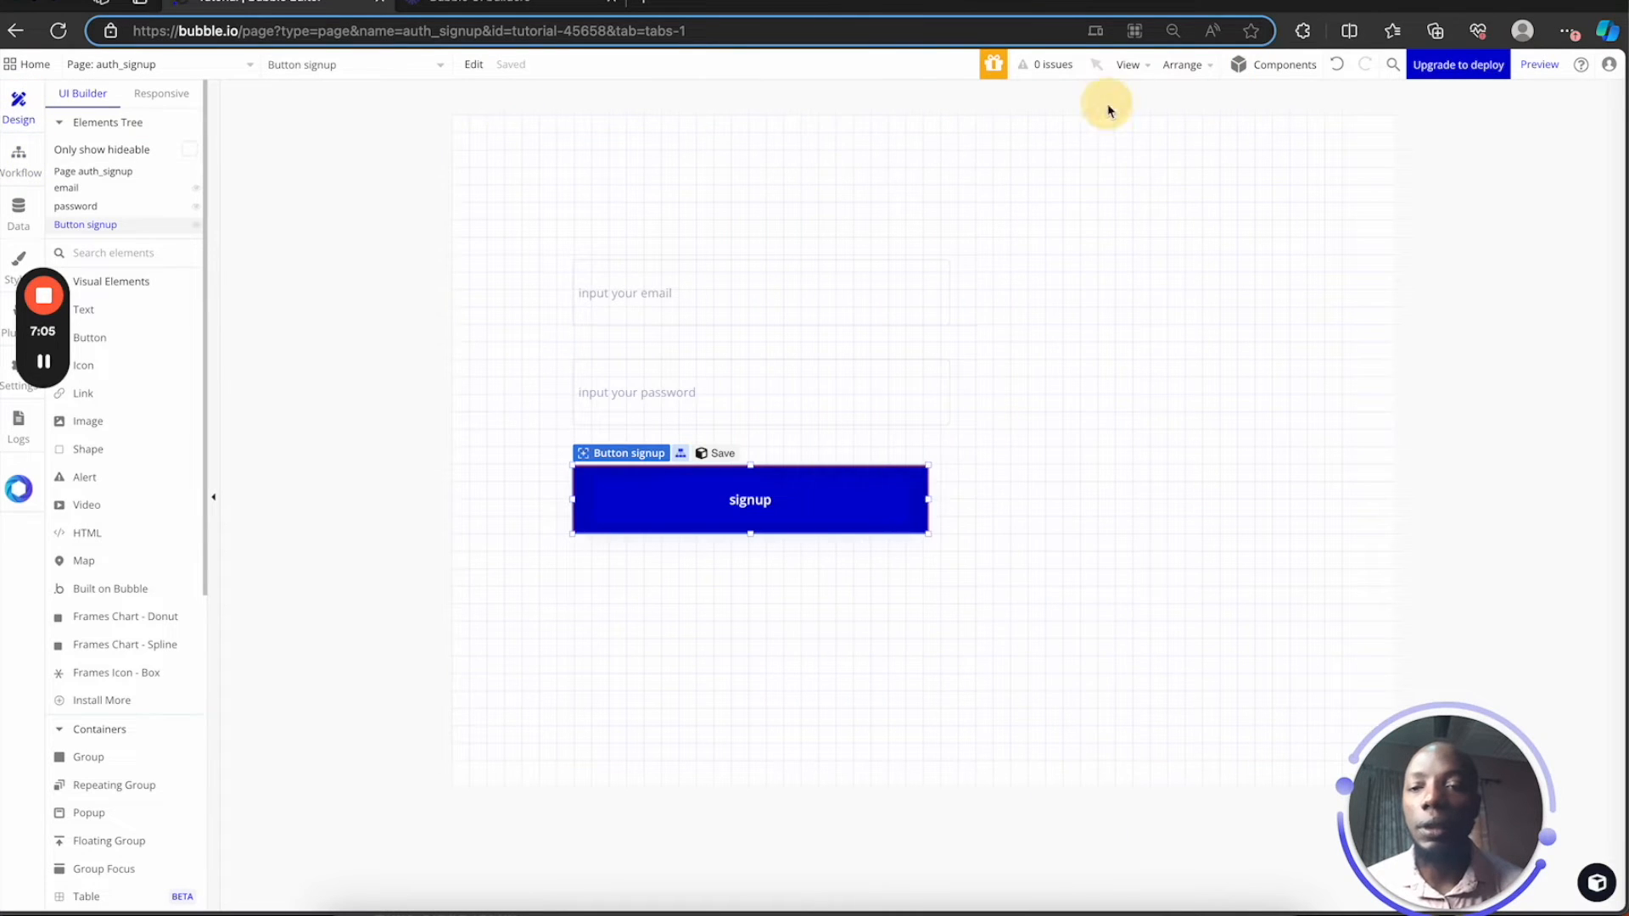
pyautogui.moveTo(544, 242); pyautogui.dragTo(1001, 571)
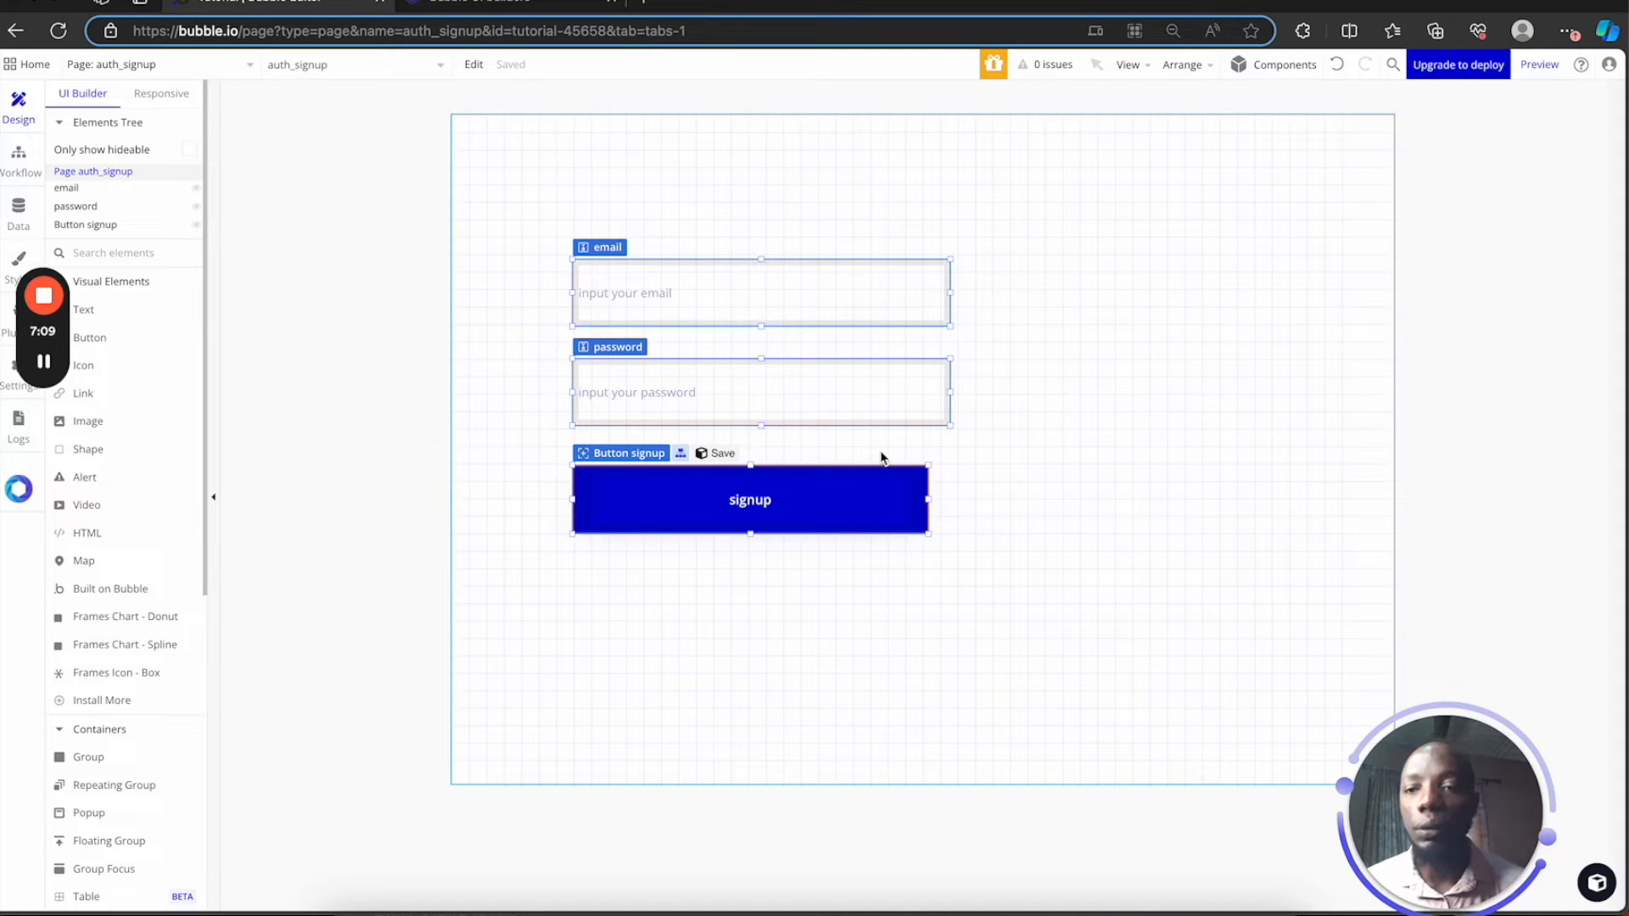
pyautogui.click(472, 199)
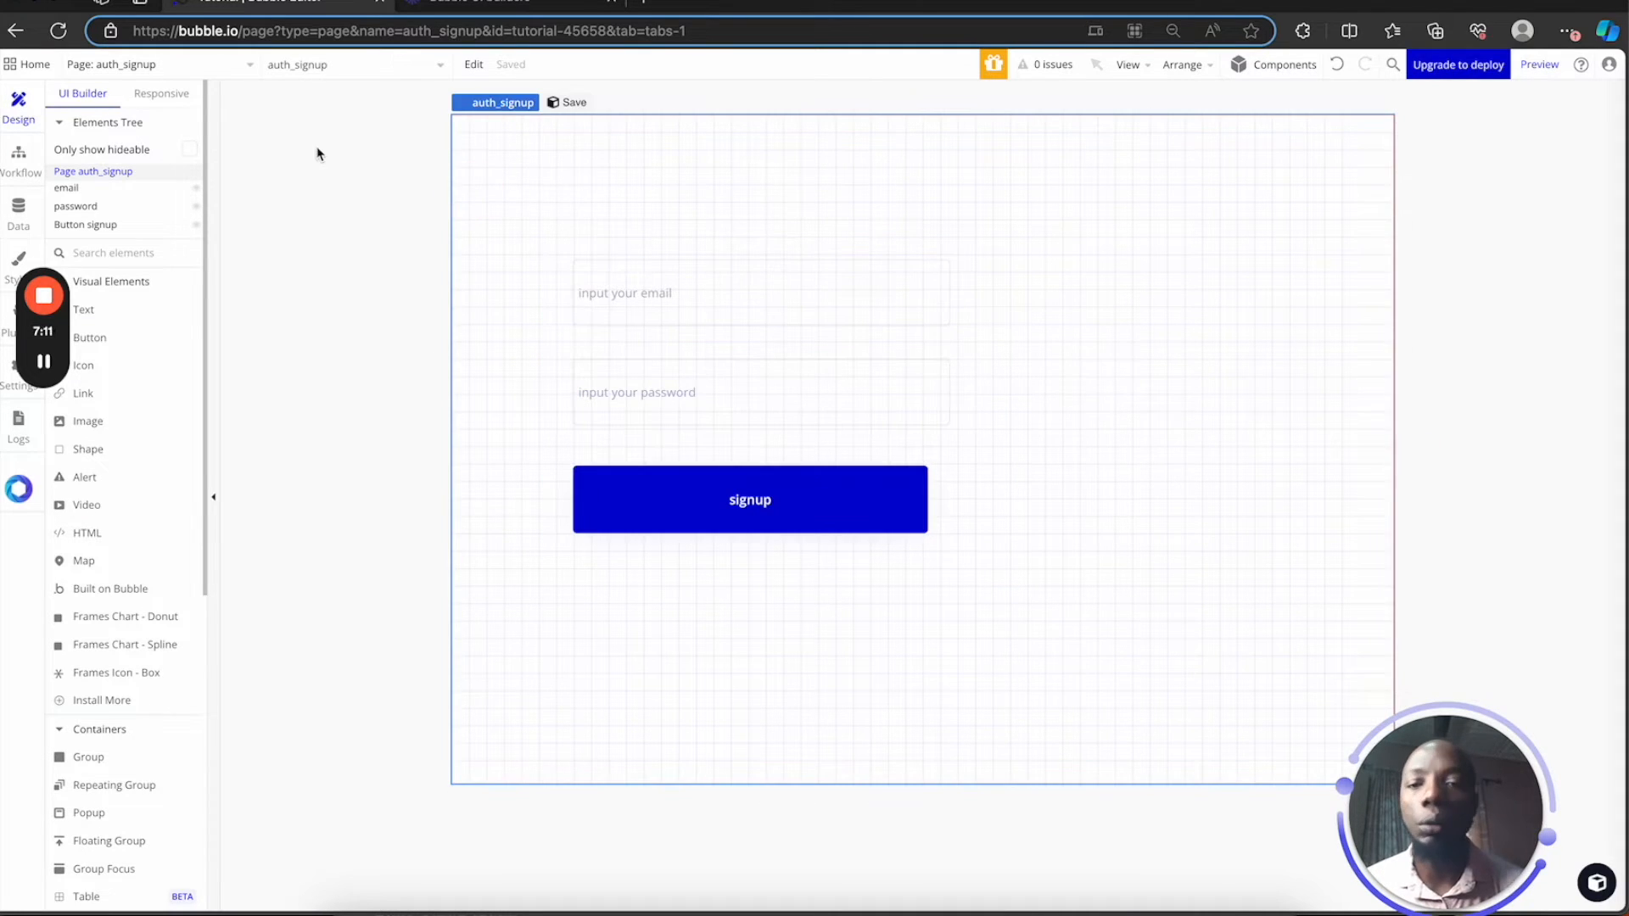
# Start a new page named auth_signed_in and open the page-to-copy choices
pyautogui.click(209, 64)
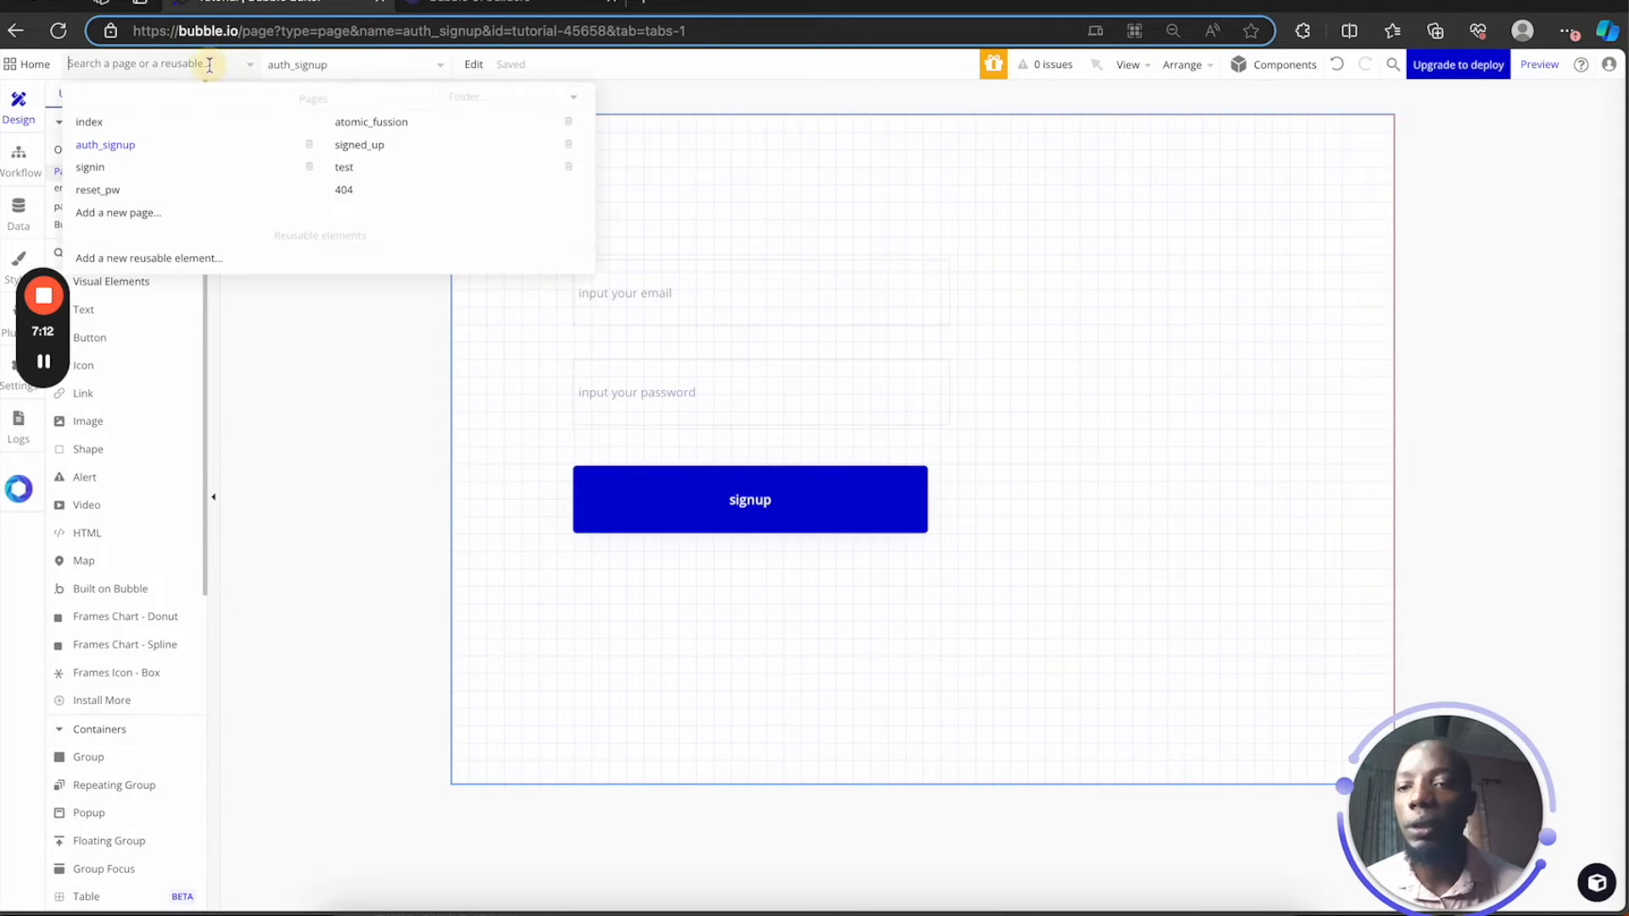
pyautogui.click(161, 214)
pyautogui.write('auth_signed_in')
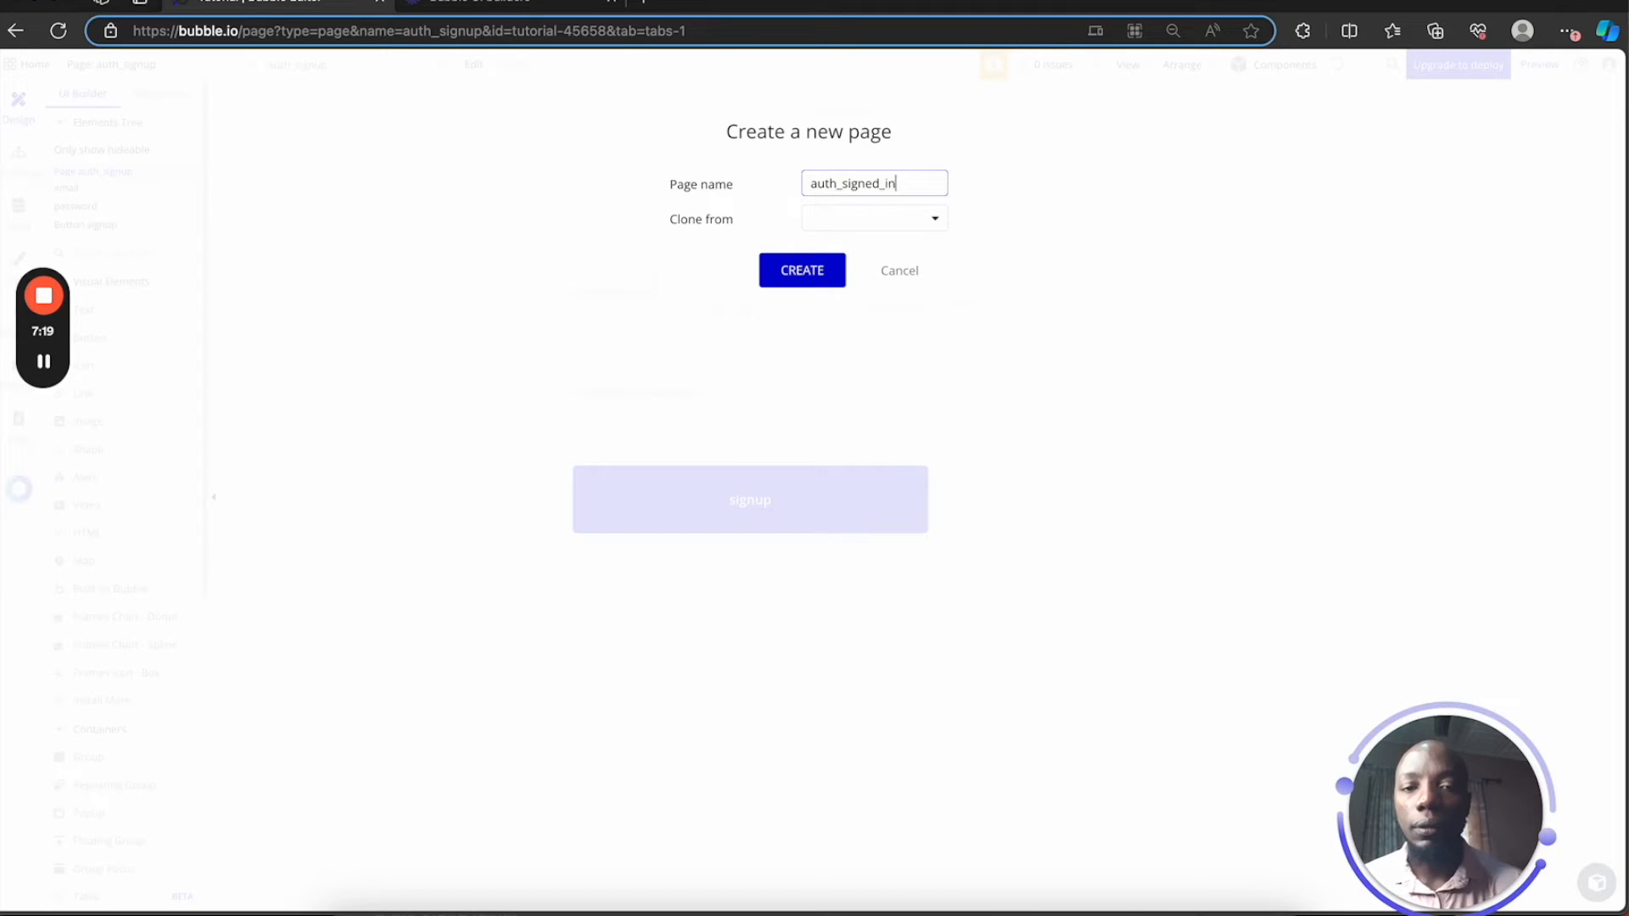
pyautogui.click(877, 215)
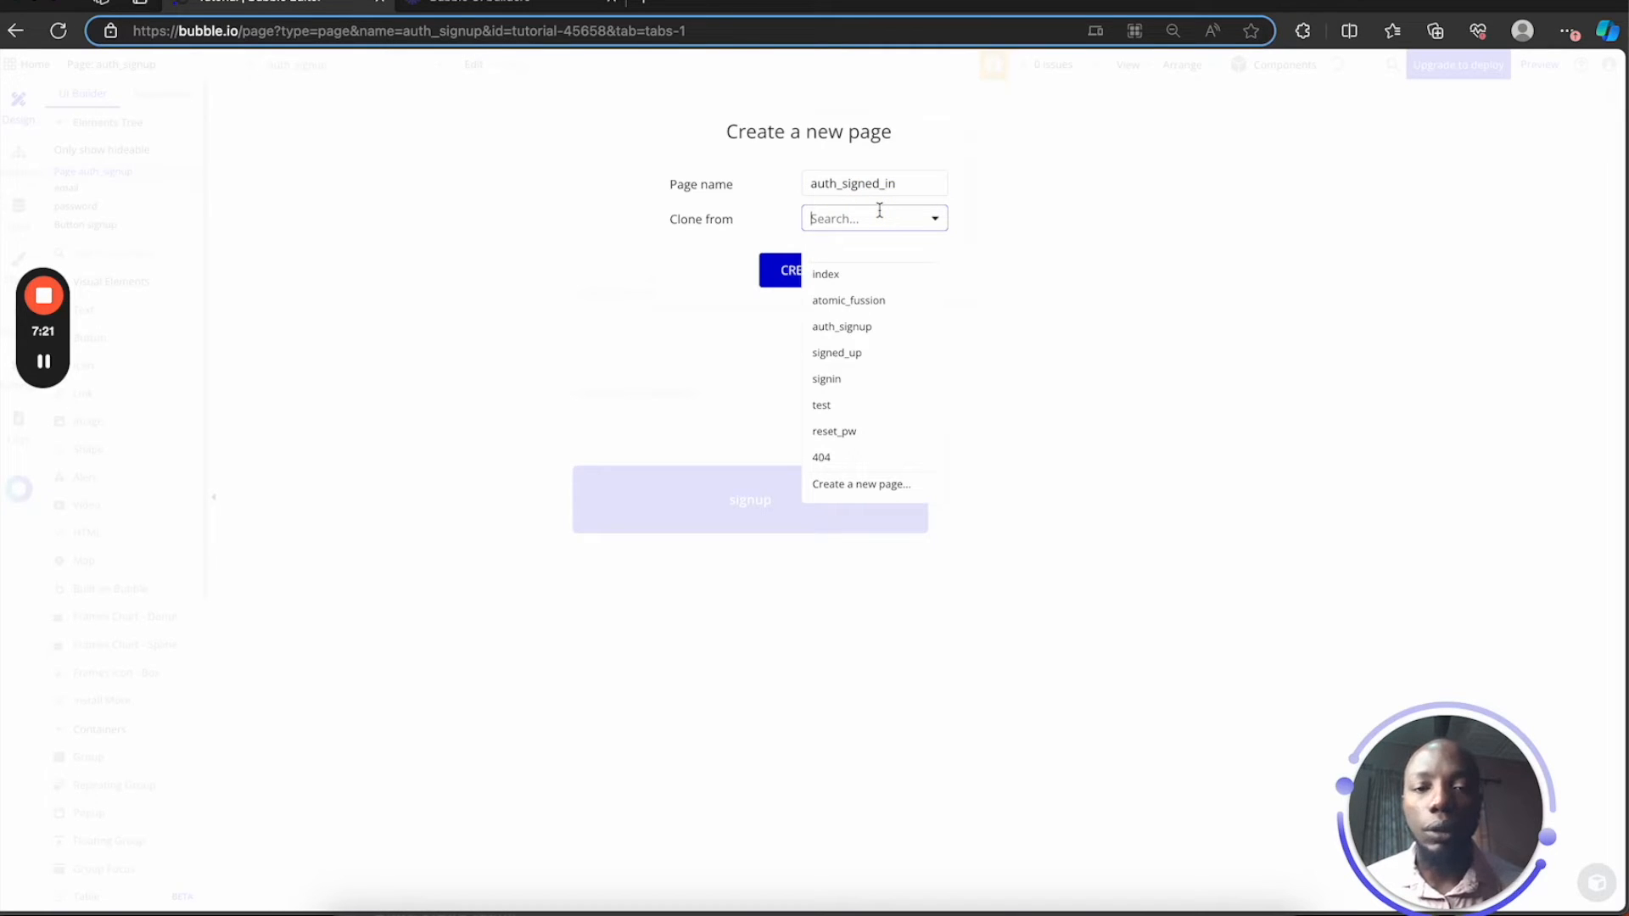
# Create the auth_signed_in page as a clone of auth_signup
pyautogui.click(877, 330)
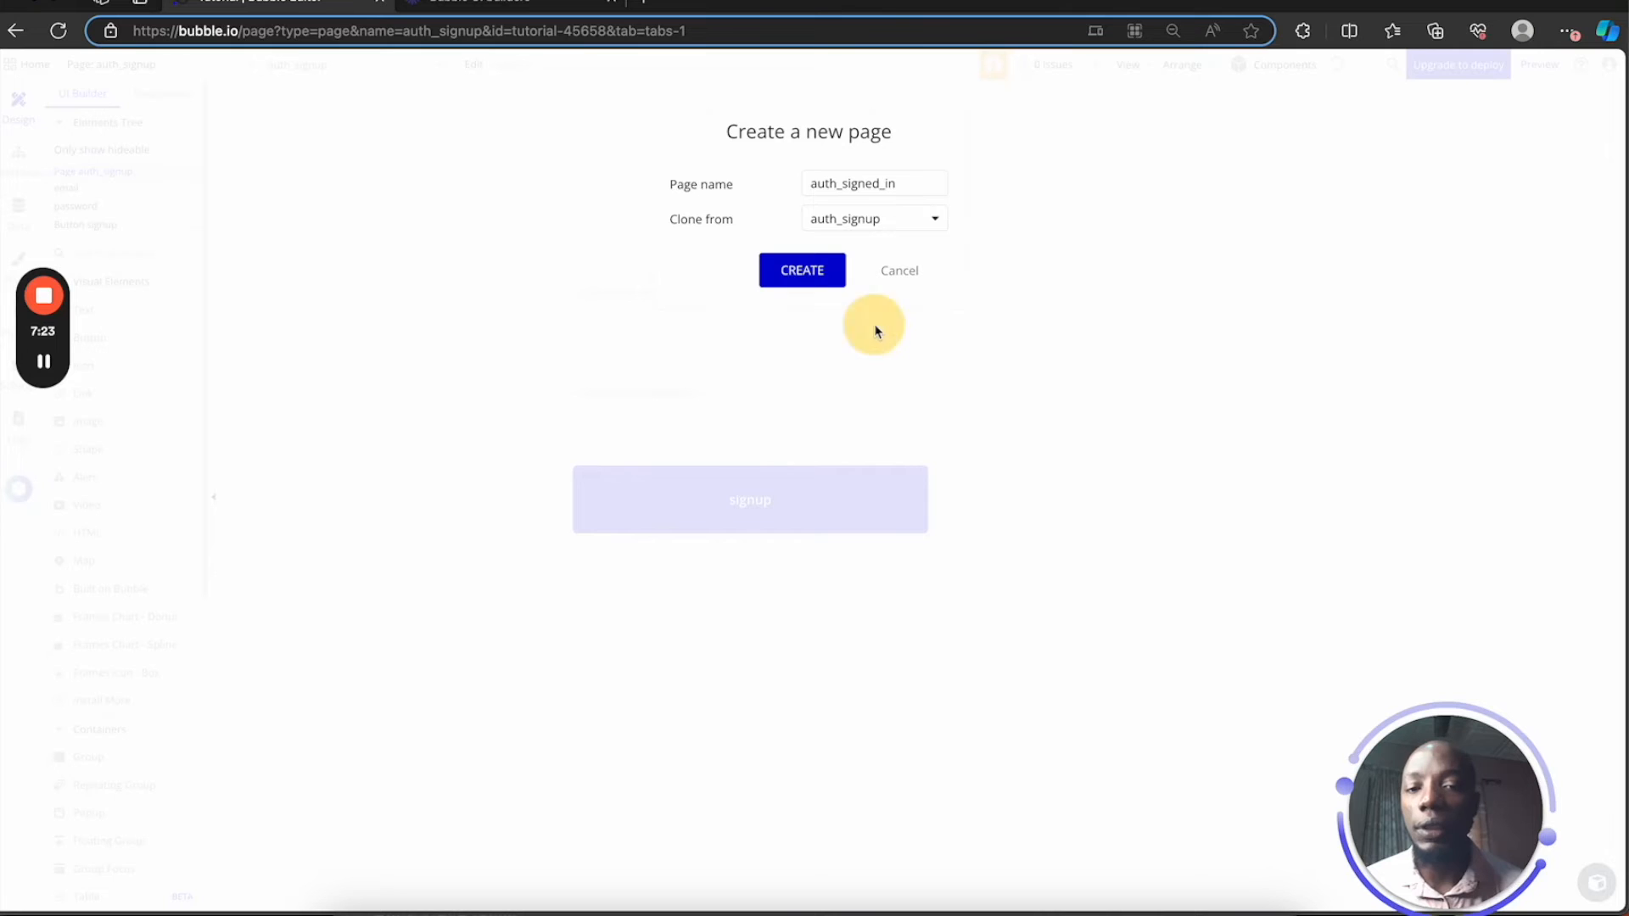
pyautogui.click(801, 270)
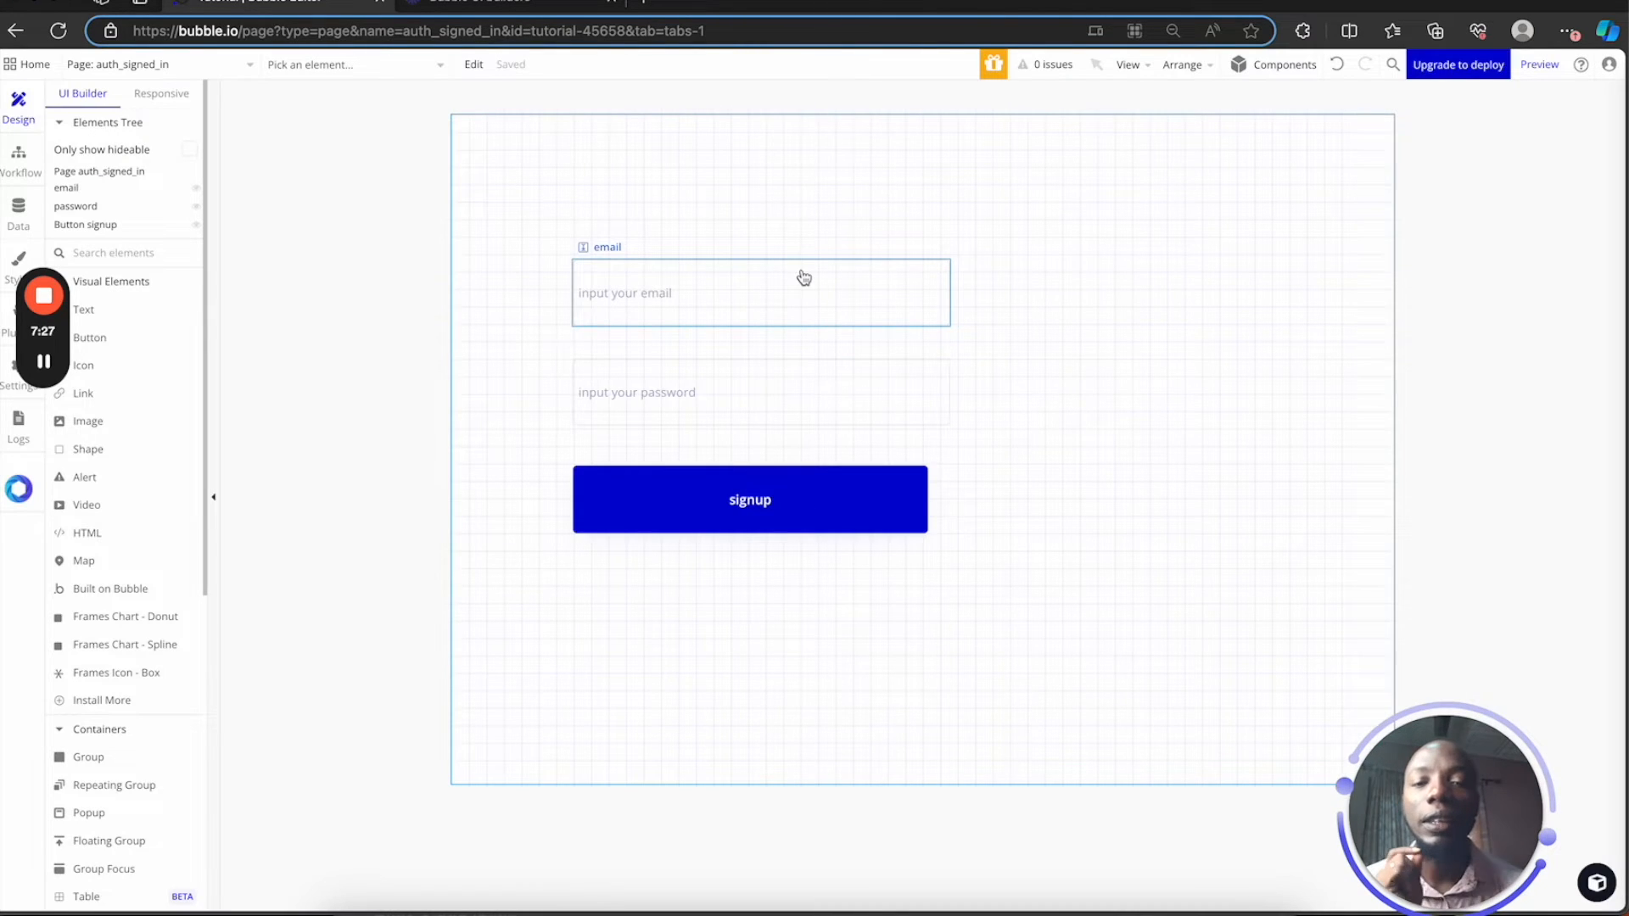
pyautogui.click(764, 393)
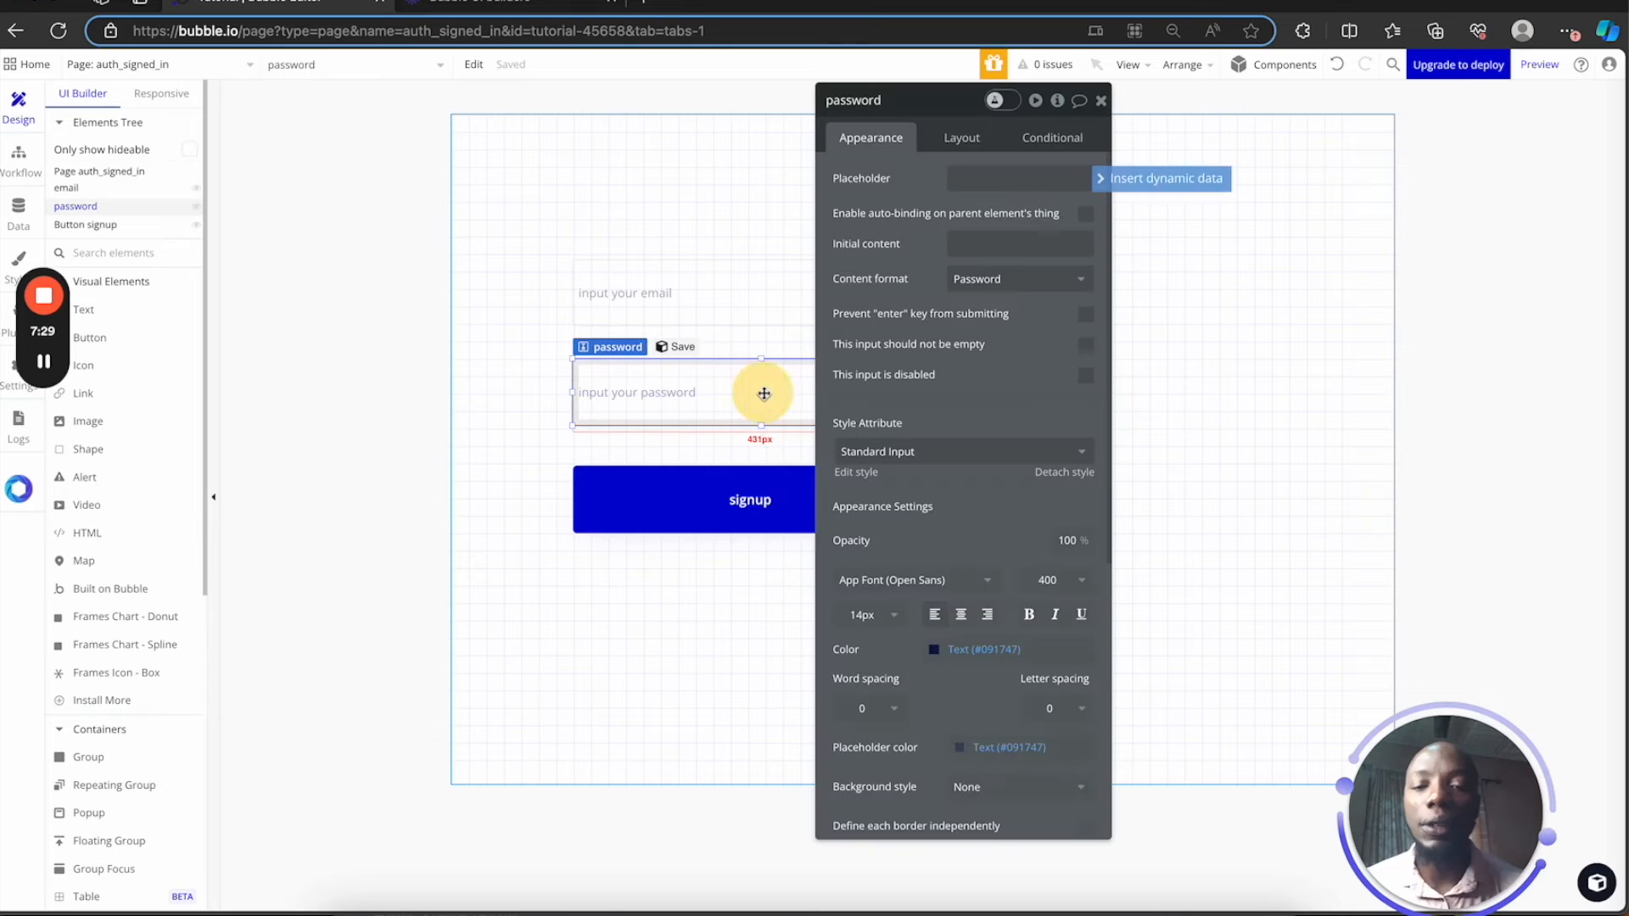
# Select the cloned signup button and open its click workflow
pyautogui.click(753, 499)
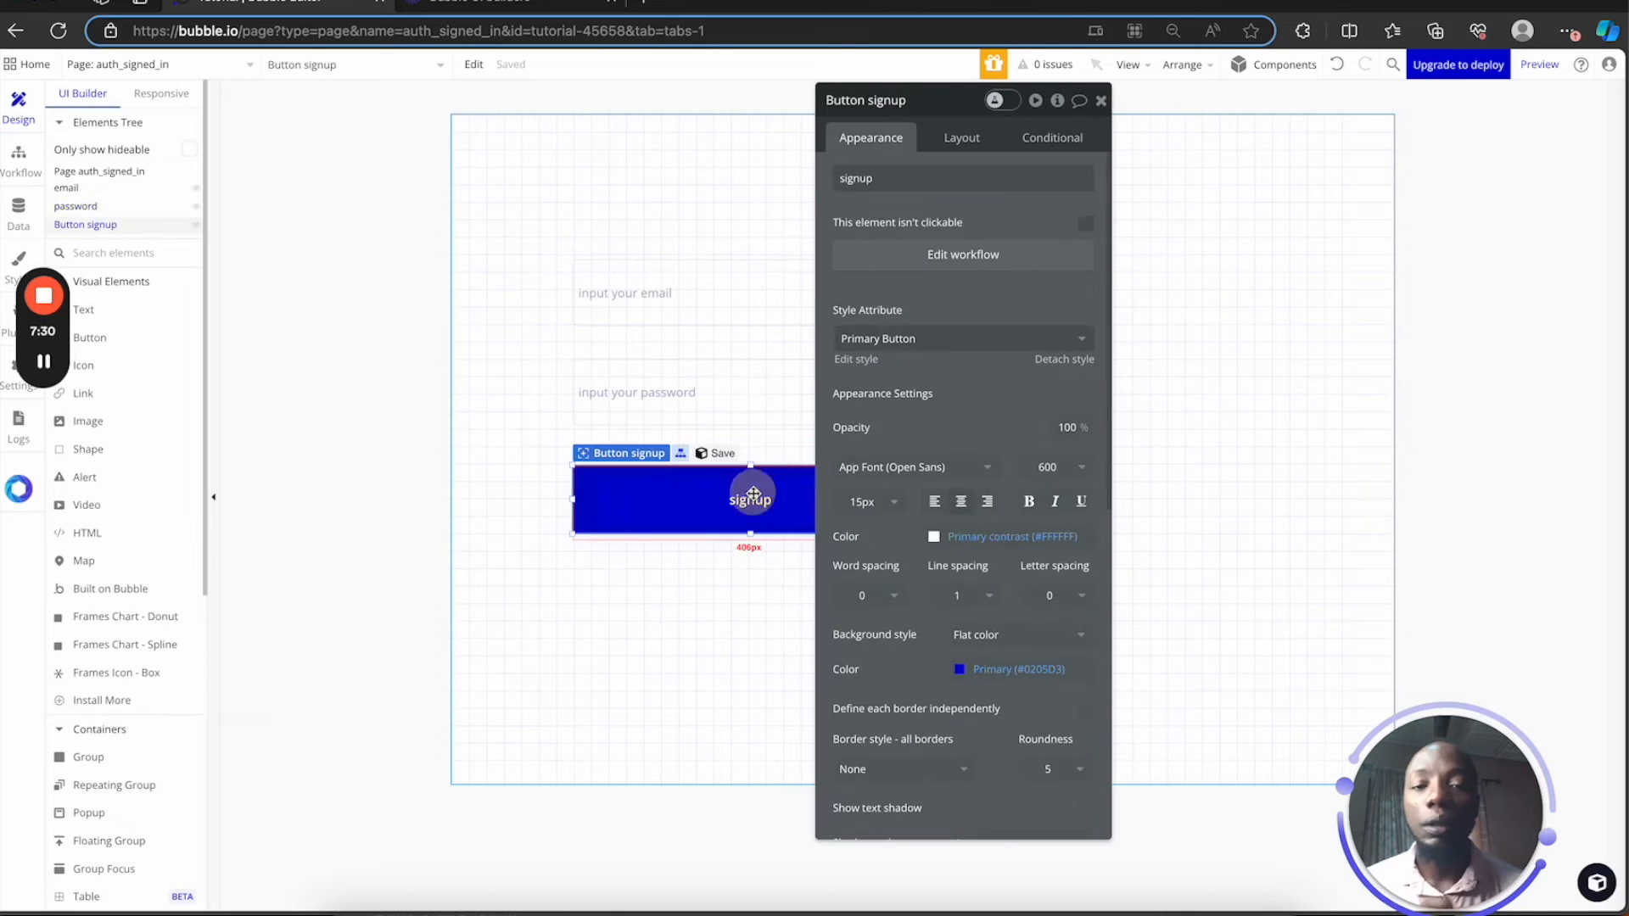
pyautogui.click(936, 179)
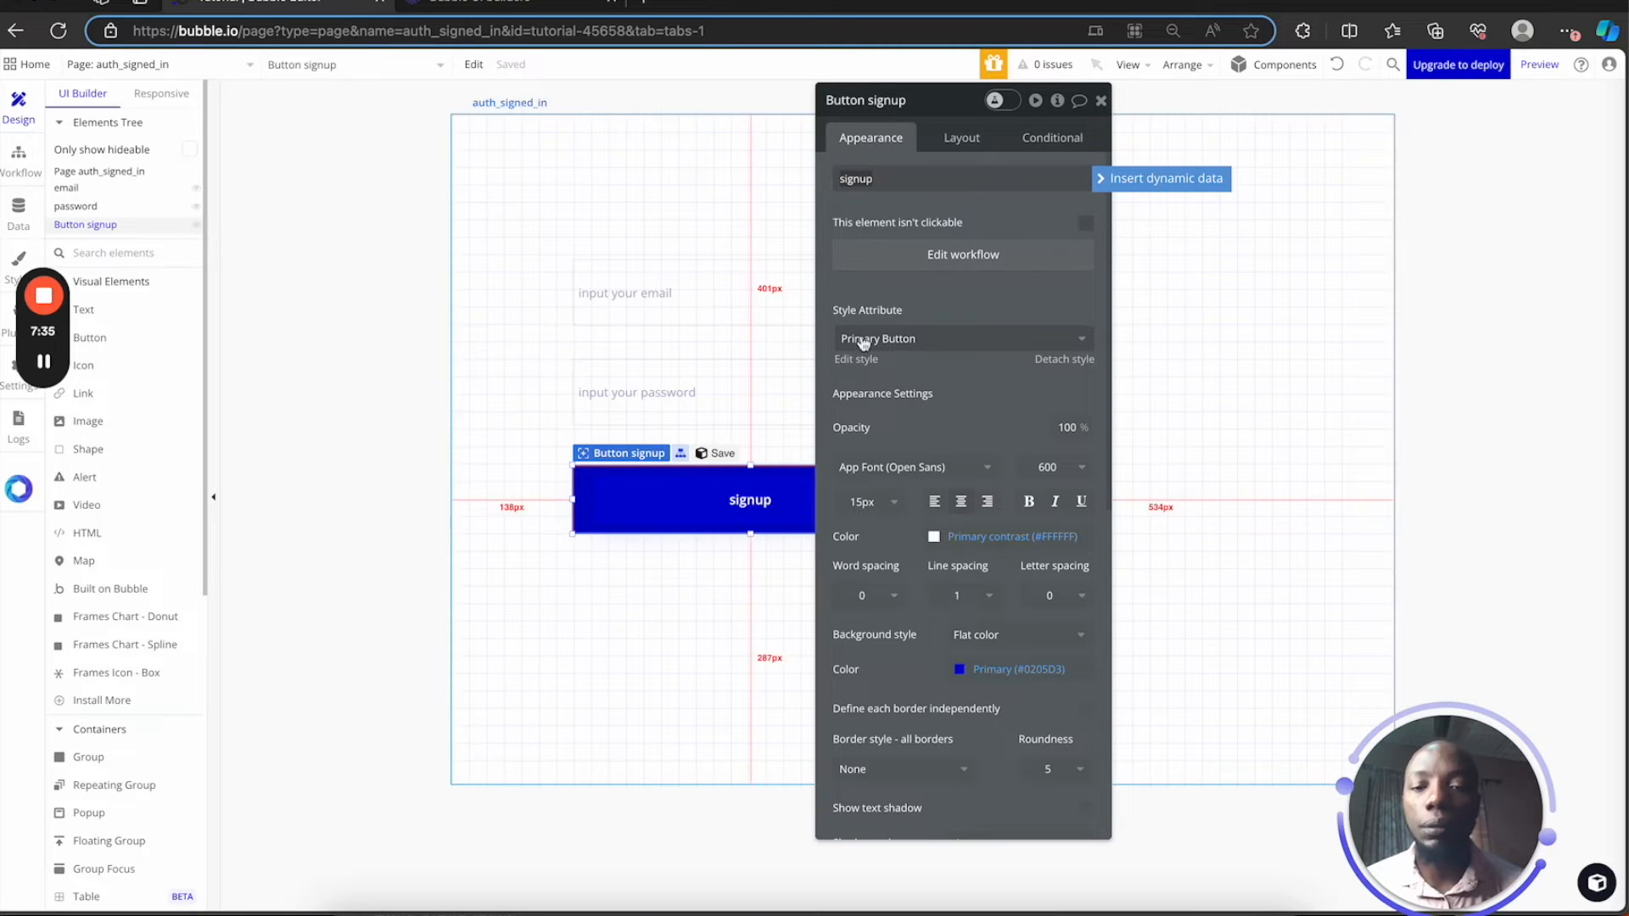
pyautogui.click(964, 256)
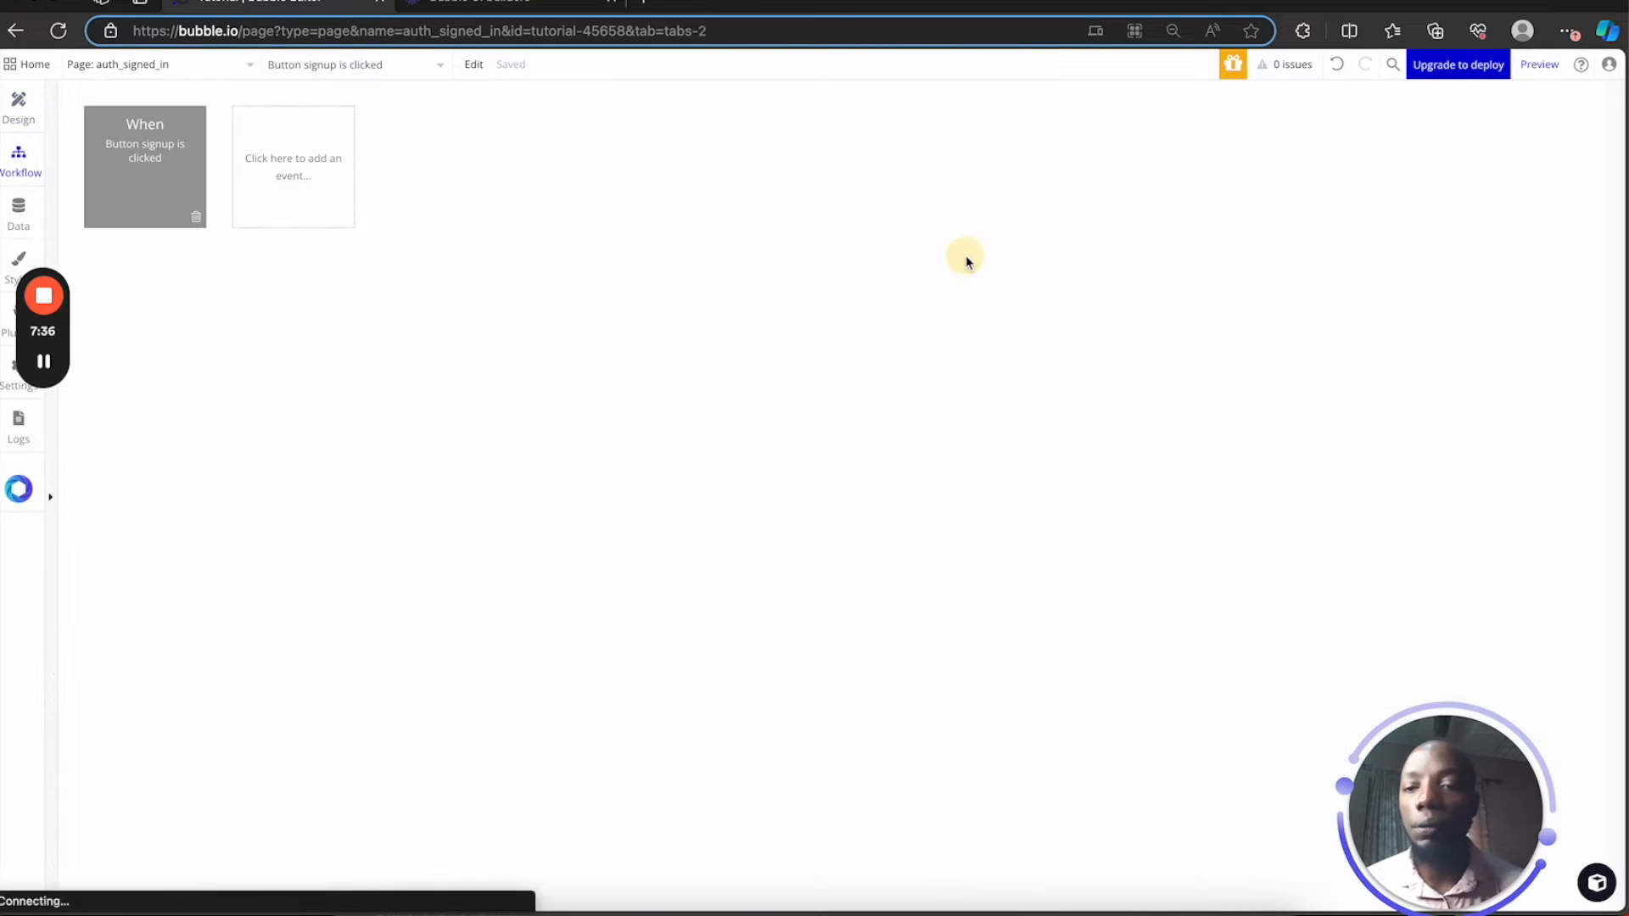
# Replace 'Sign the user up' with 'Log the user in' as step 1, before the Go to page step
pyautogui.click(141, 170)
pyautogui.click(151, 284)
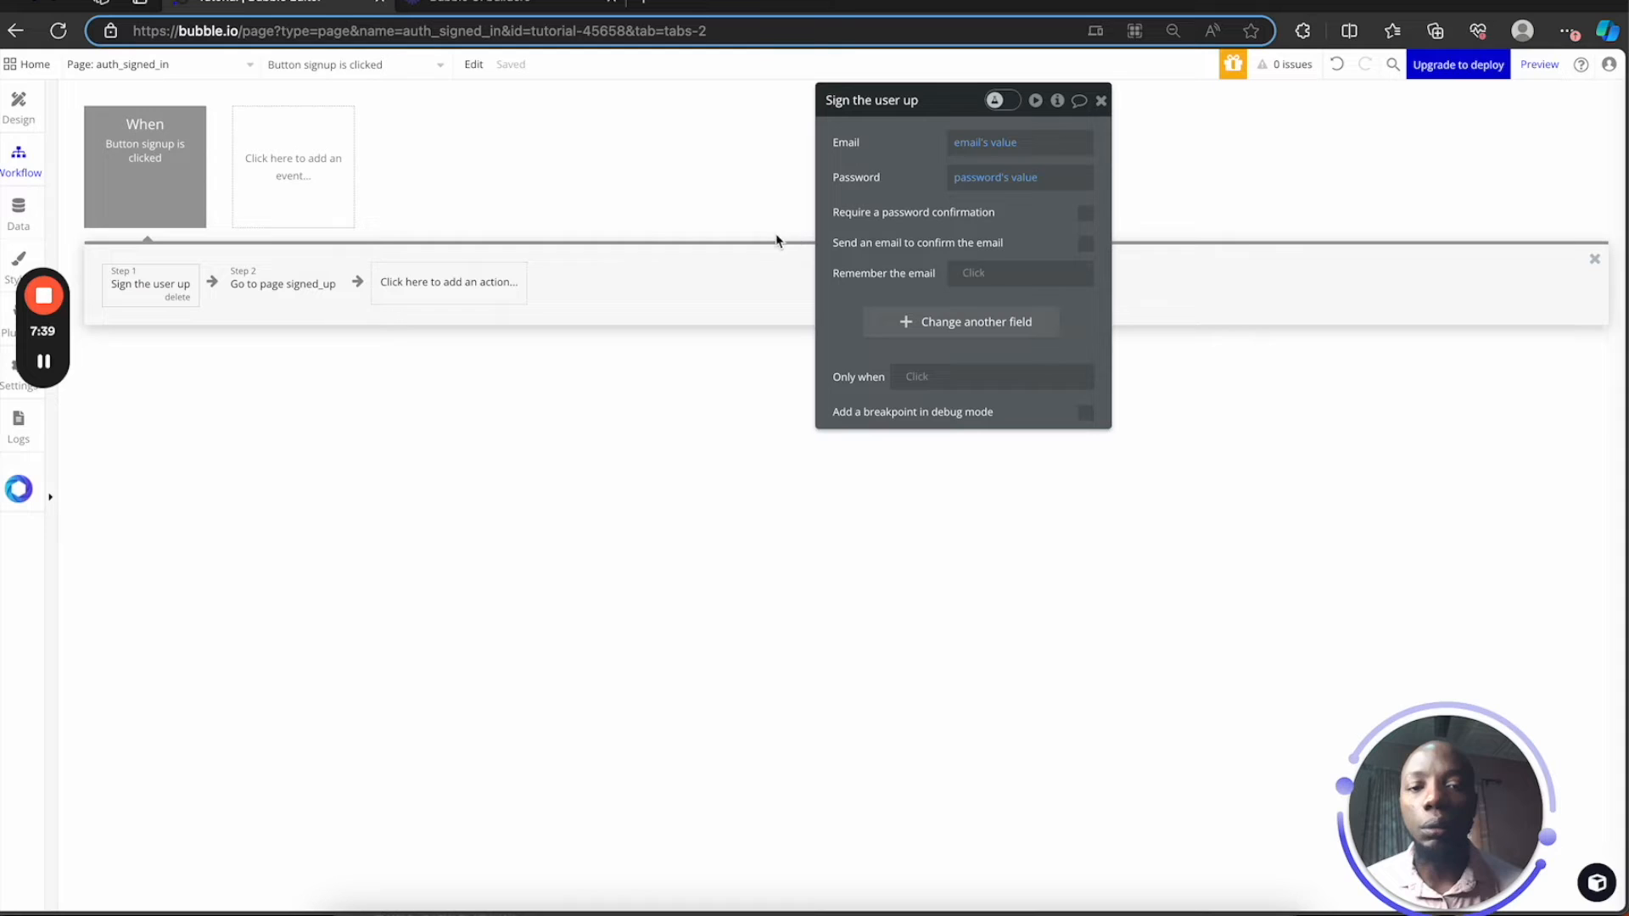
pyautogui.click(174, 297)
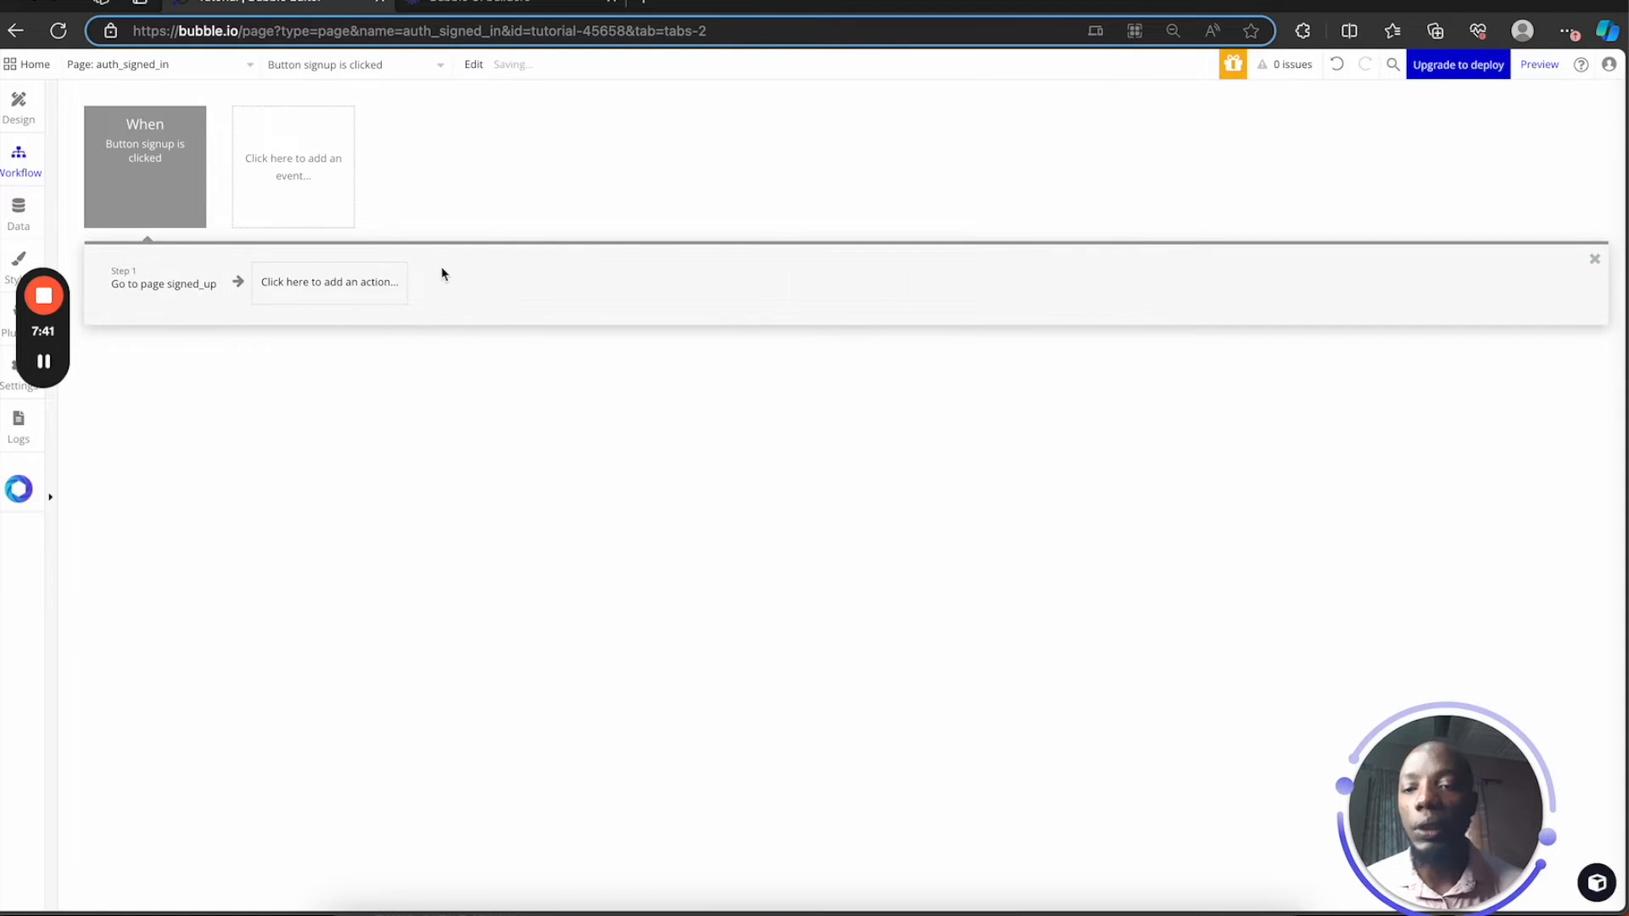
pyautogui.click(363, 288)
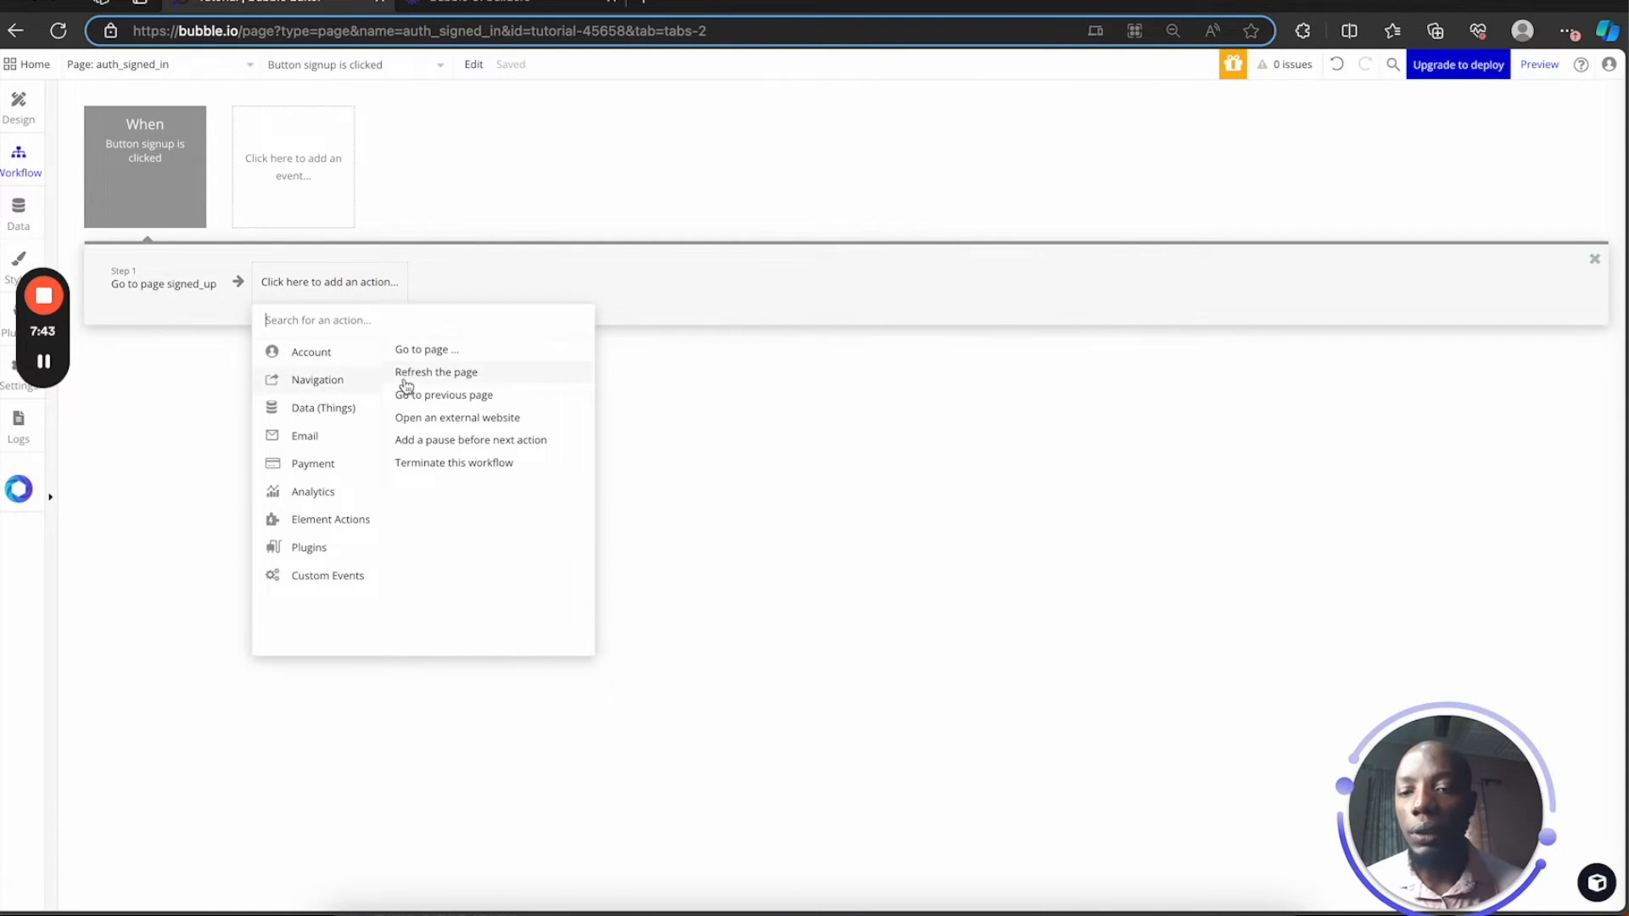
pyautogui.click(472, 371)
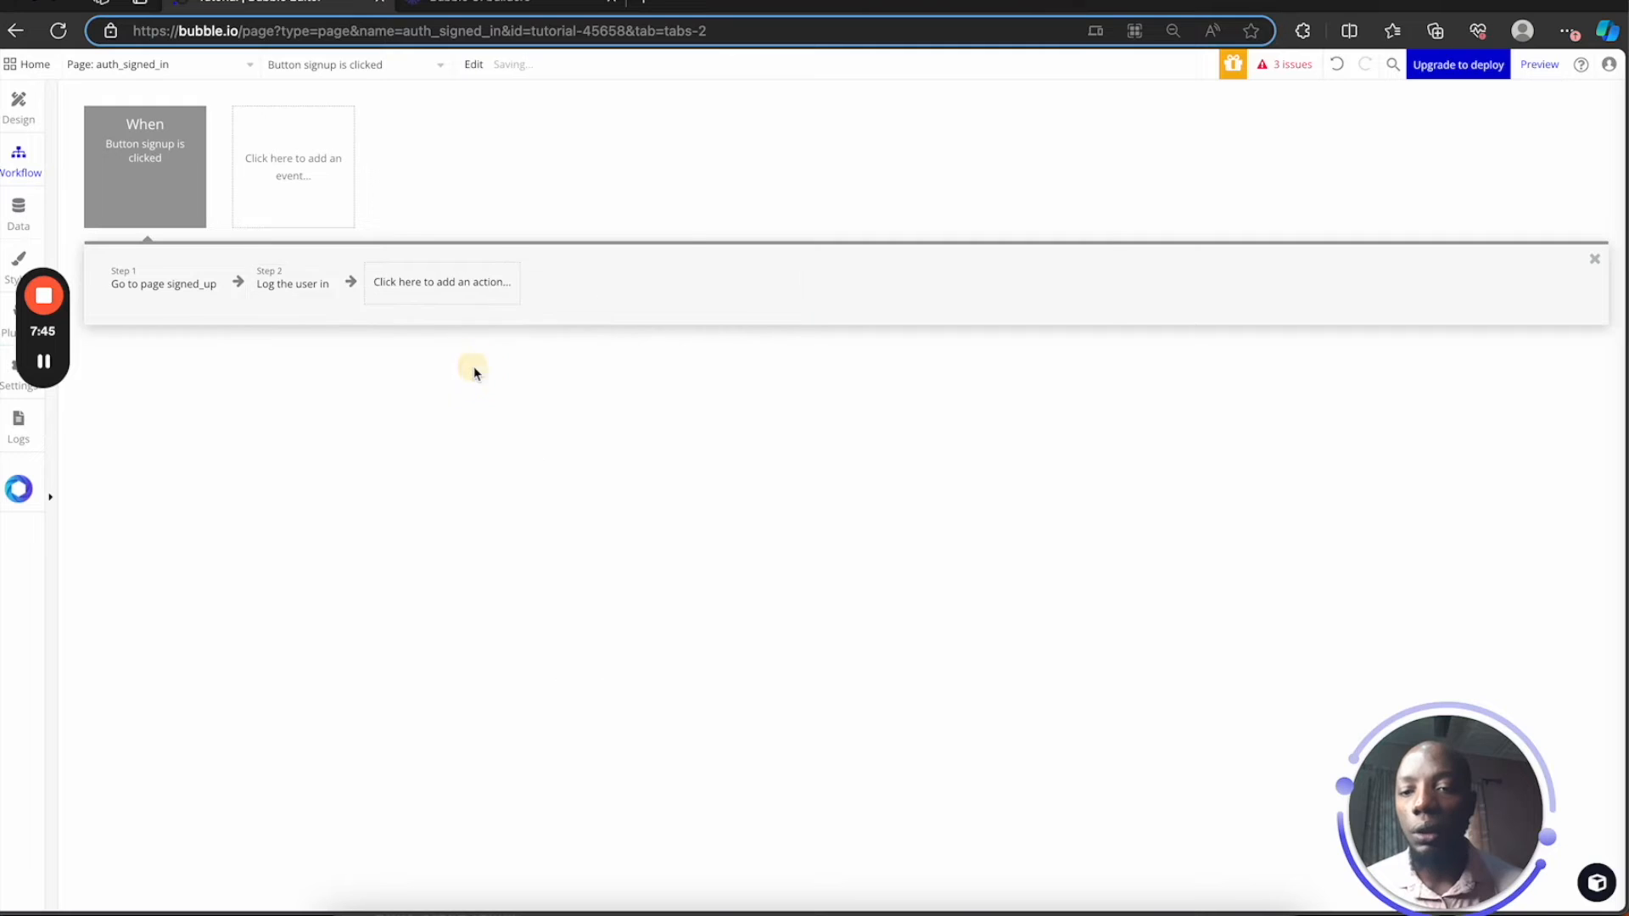
pyautogui.click(236, 283)
pyautogui.click(168, 285)
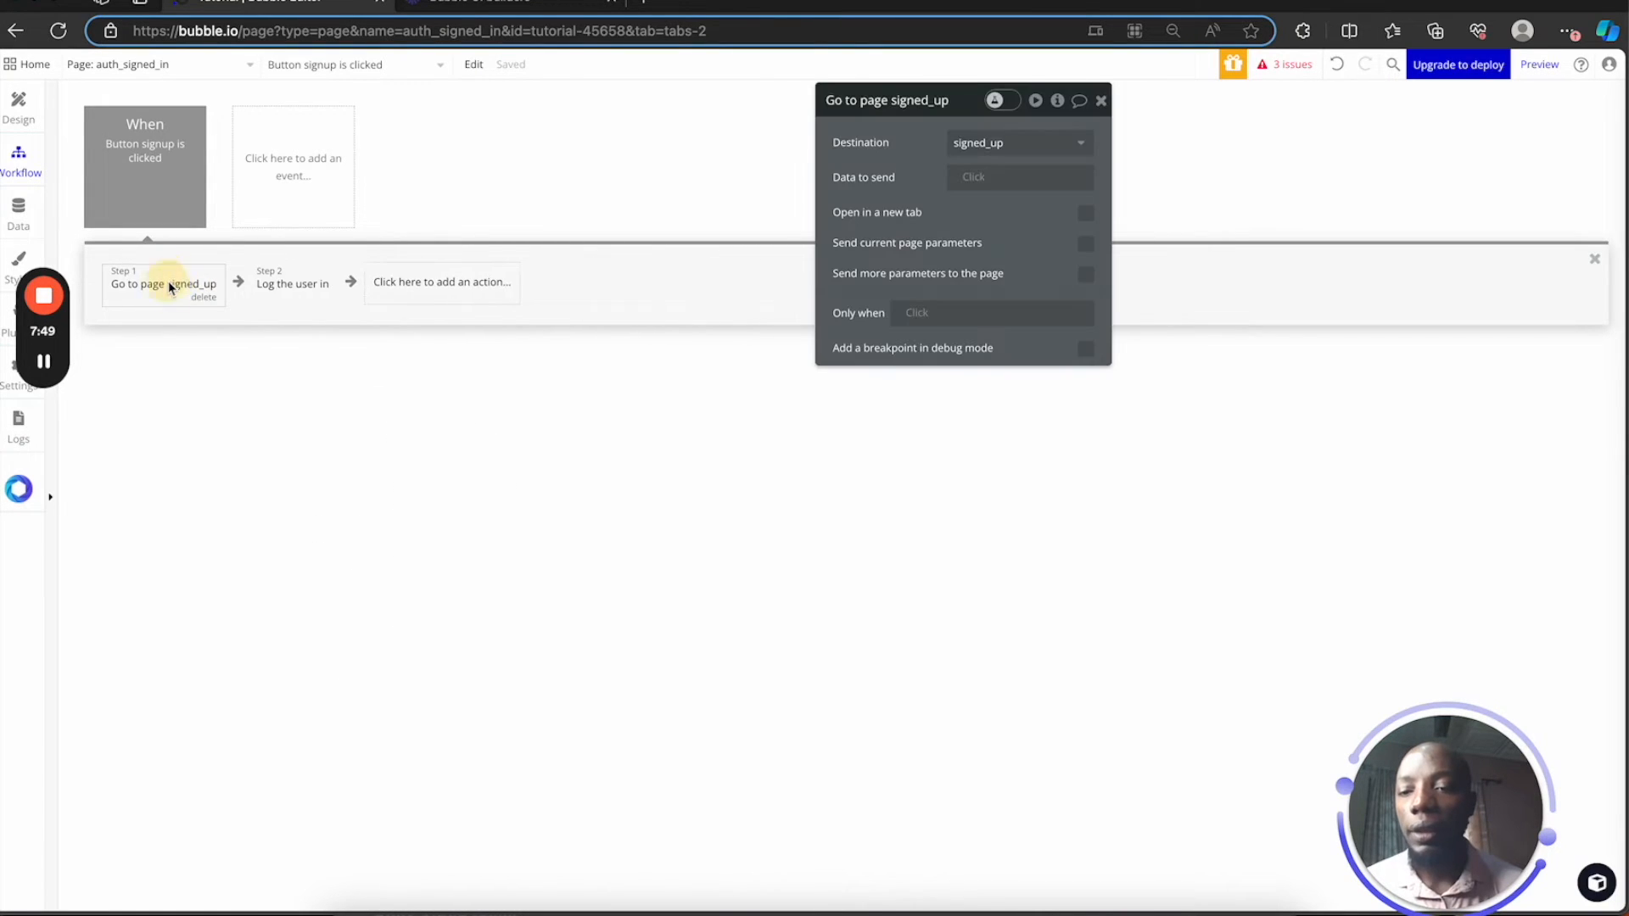
pyautogui.moveTo(154, 302); pyautogui.dragTo(389, 306)
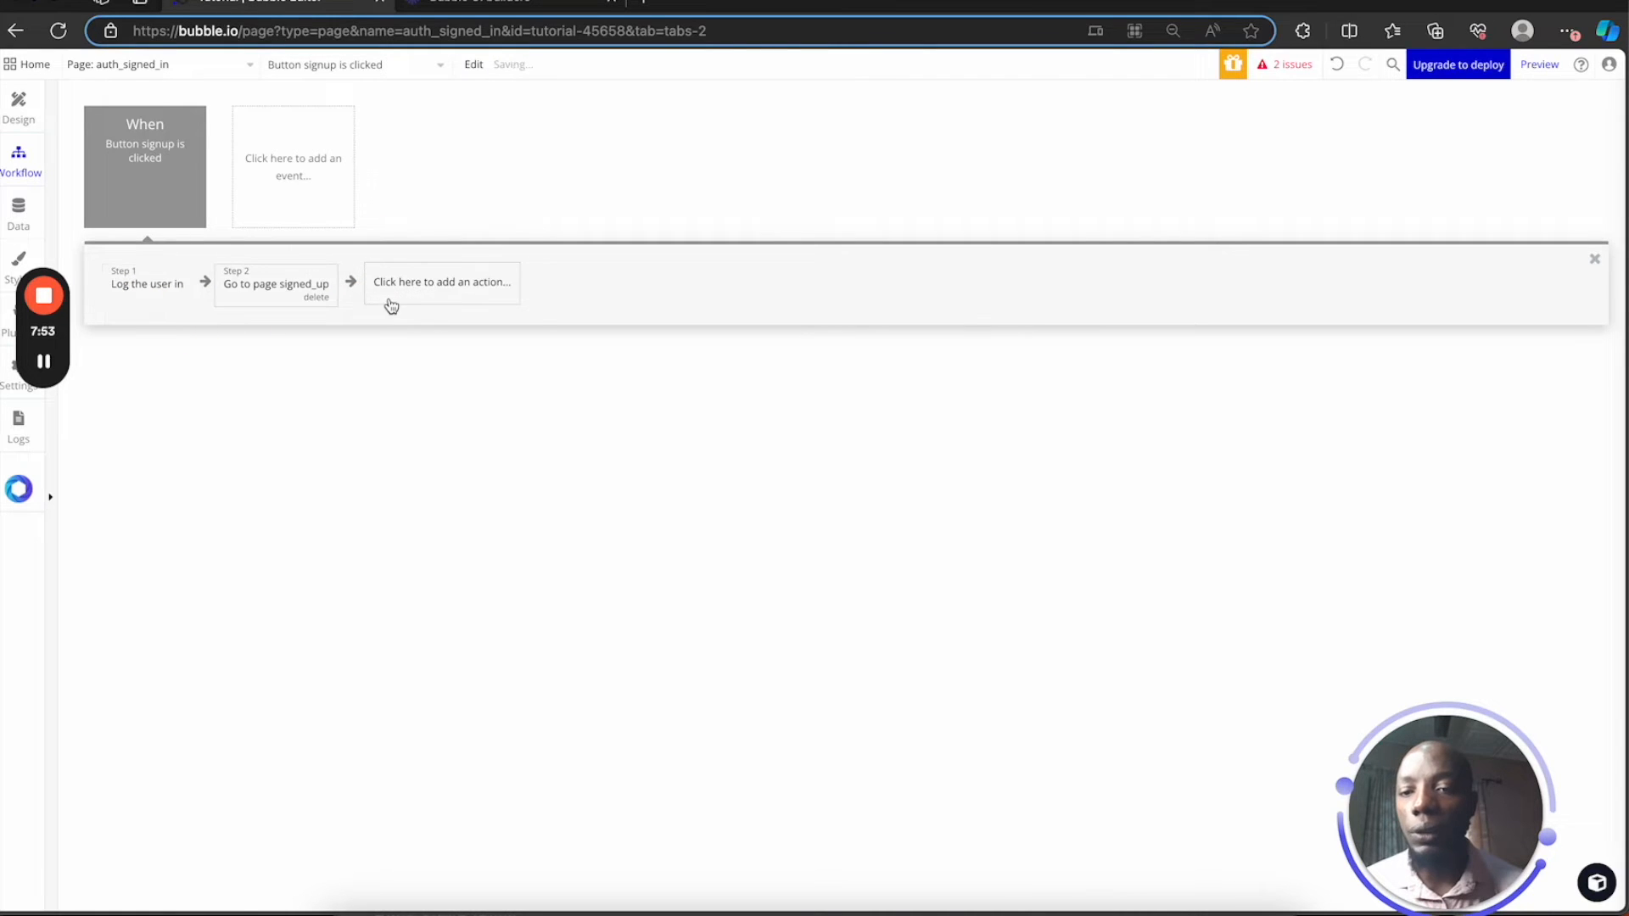
# Change the Go to page destination to the signin page
pyautogui.click(269, 293)
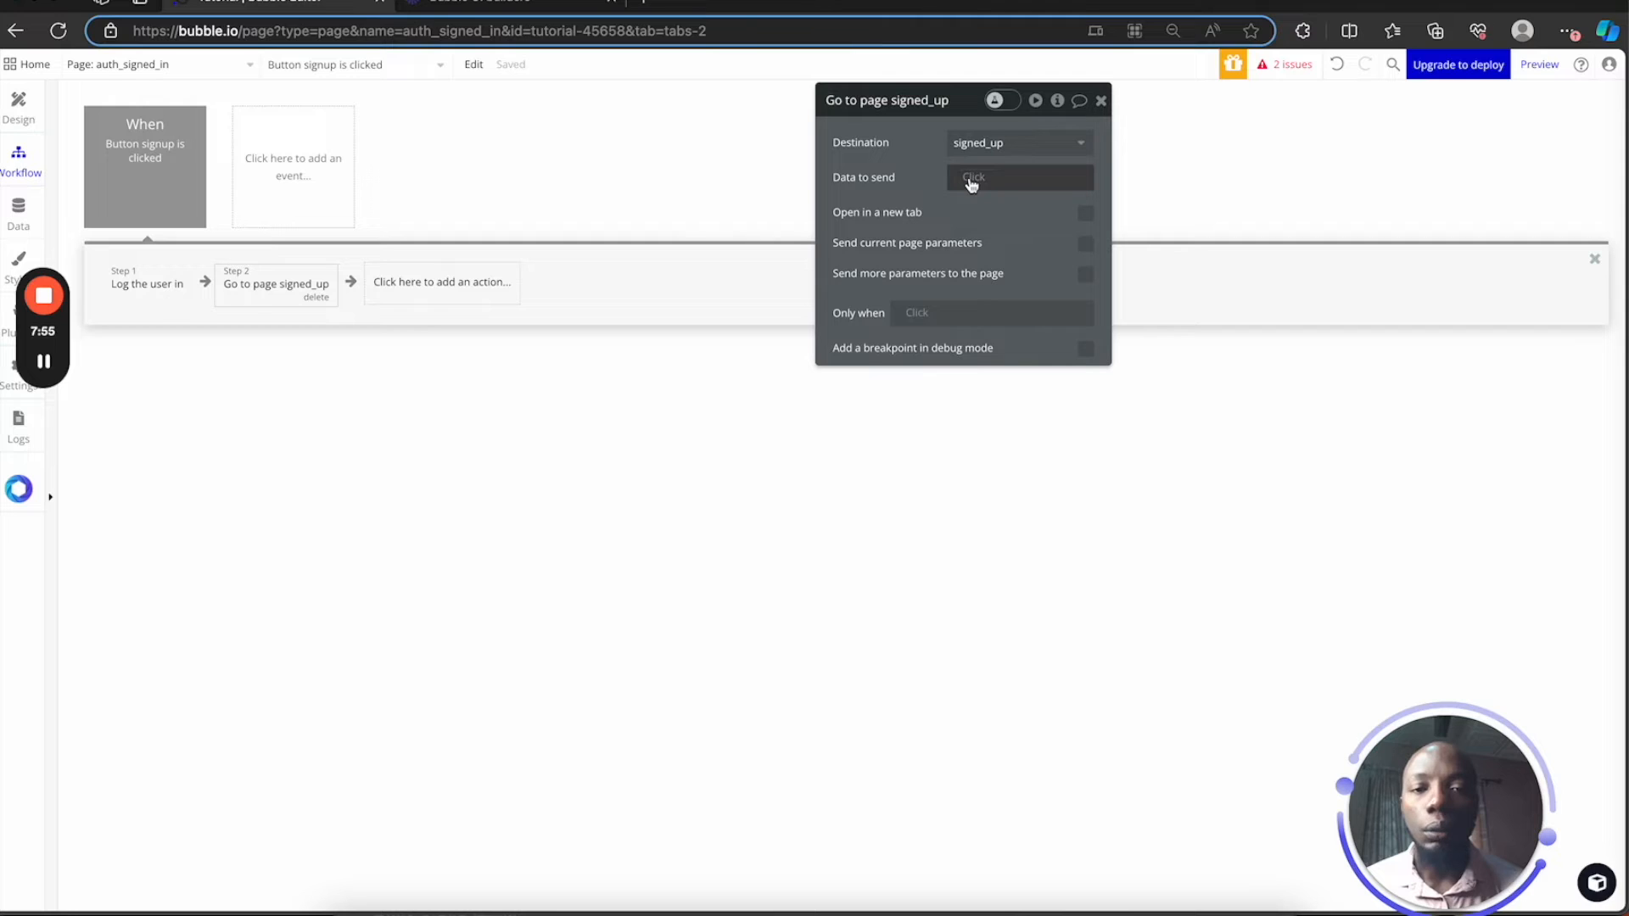
pyautogui.click(1025, 146)
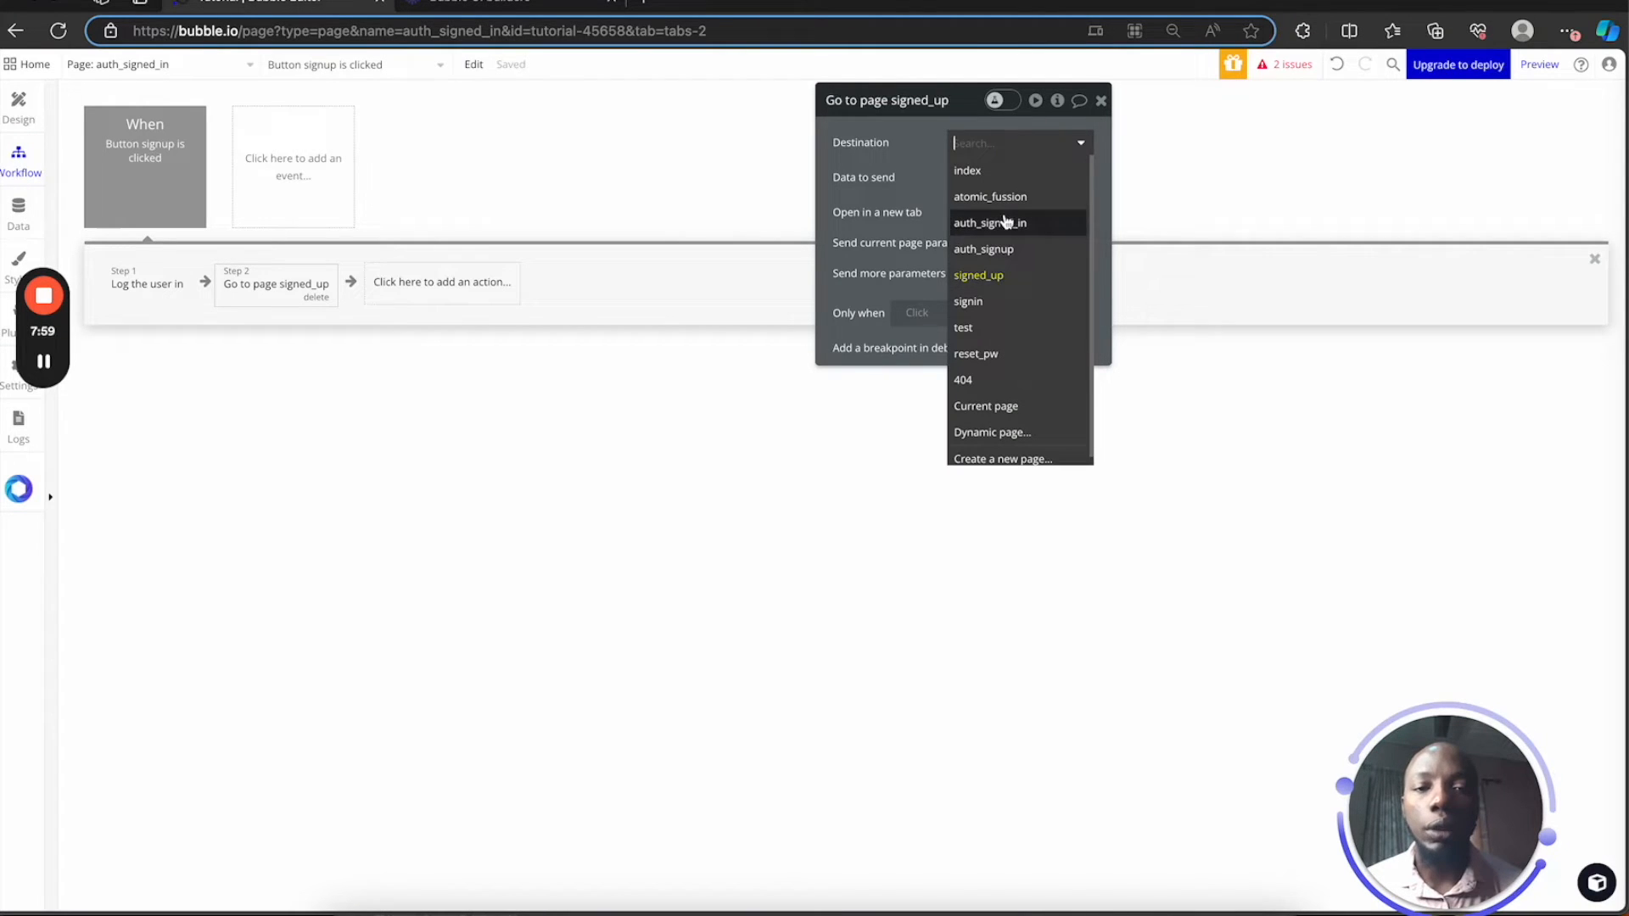
pyautogui.click(998, 301)
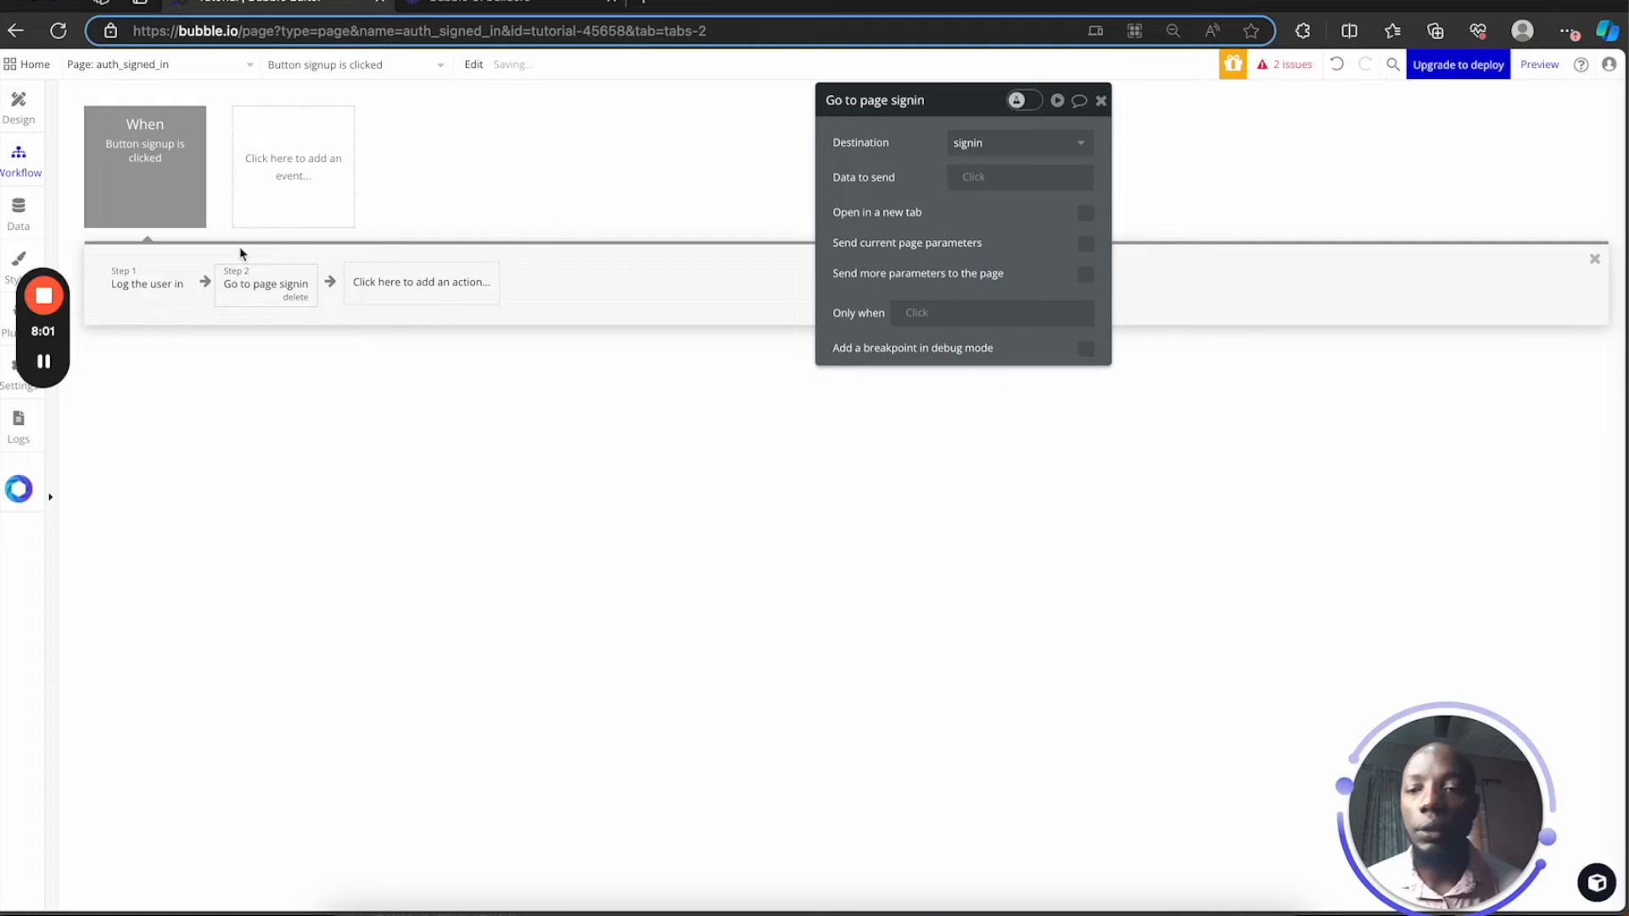
# Log the user in with the email input's value and the password input's value
pyautogui.click(147, 286)
pyautogui.click(978, 142)
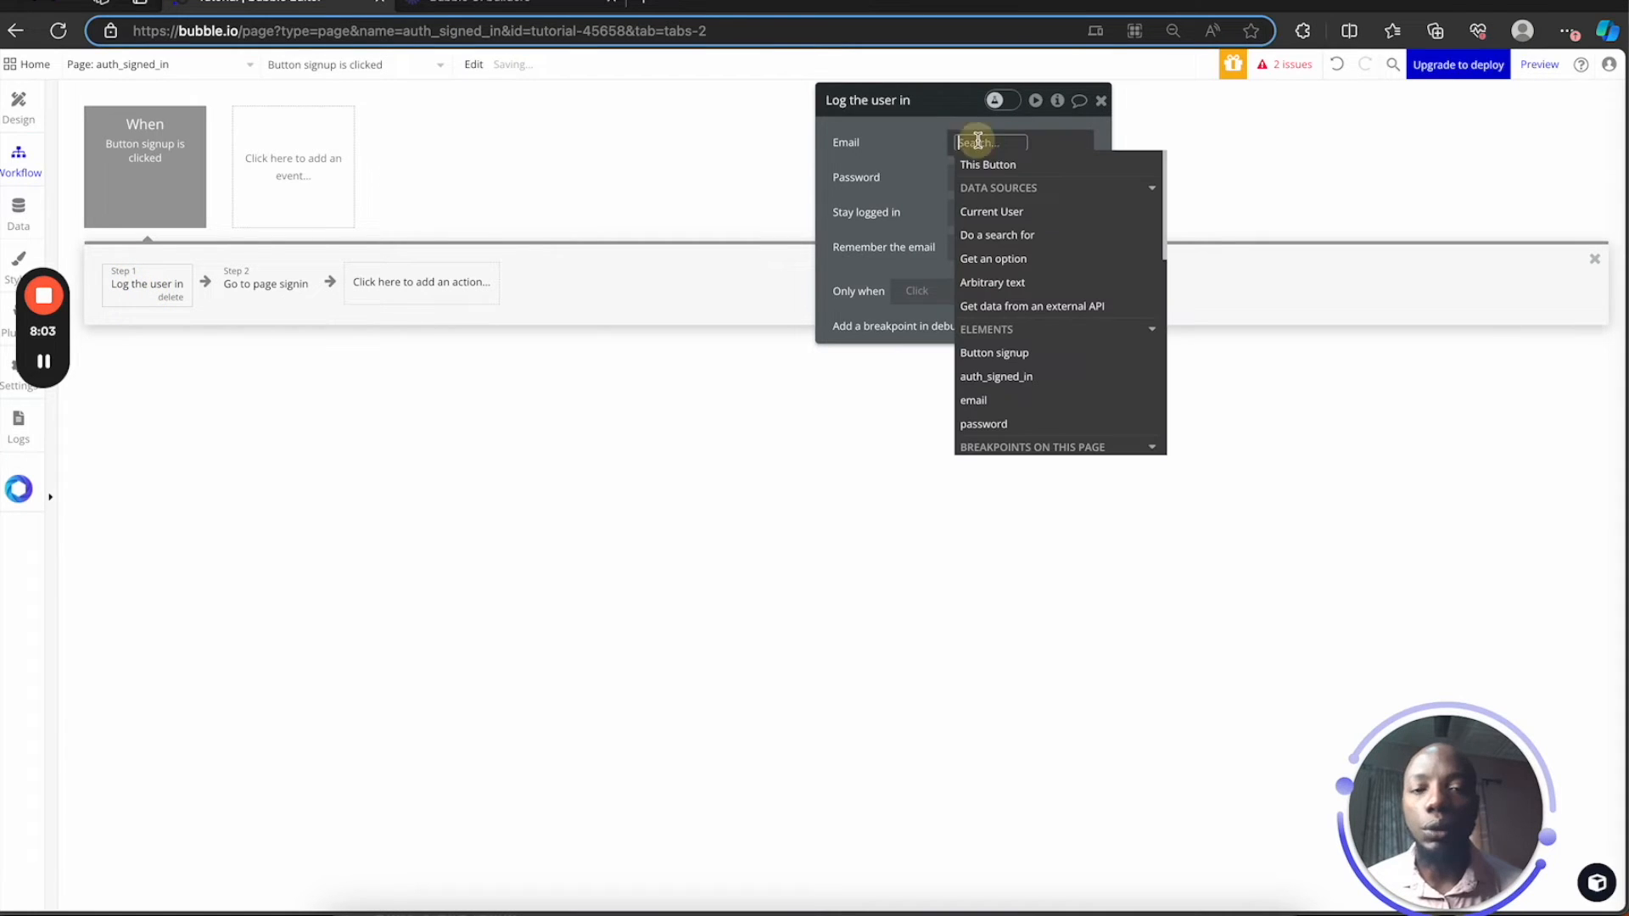
pyautogui.click(1013, 401)
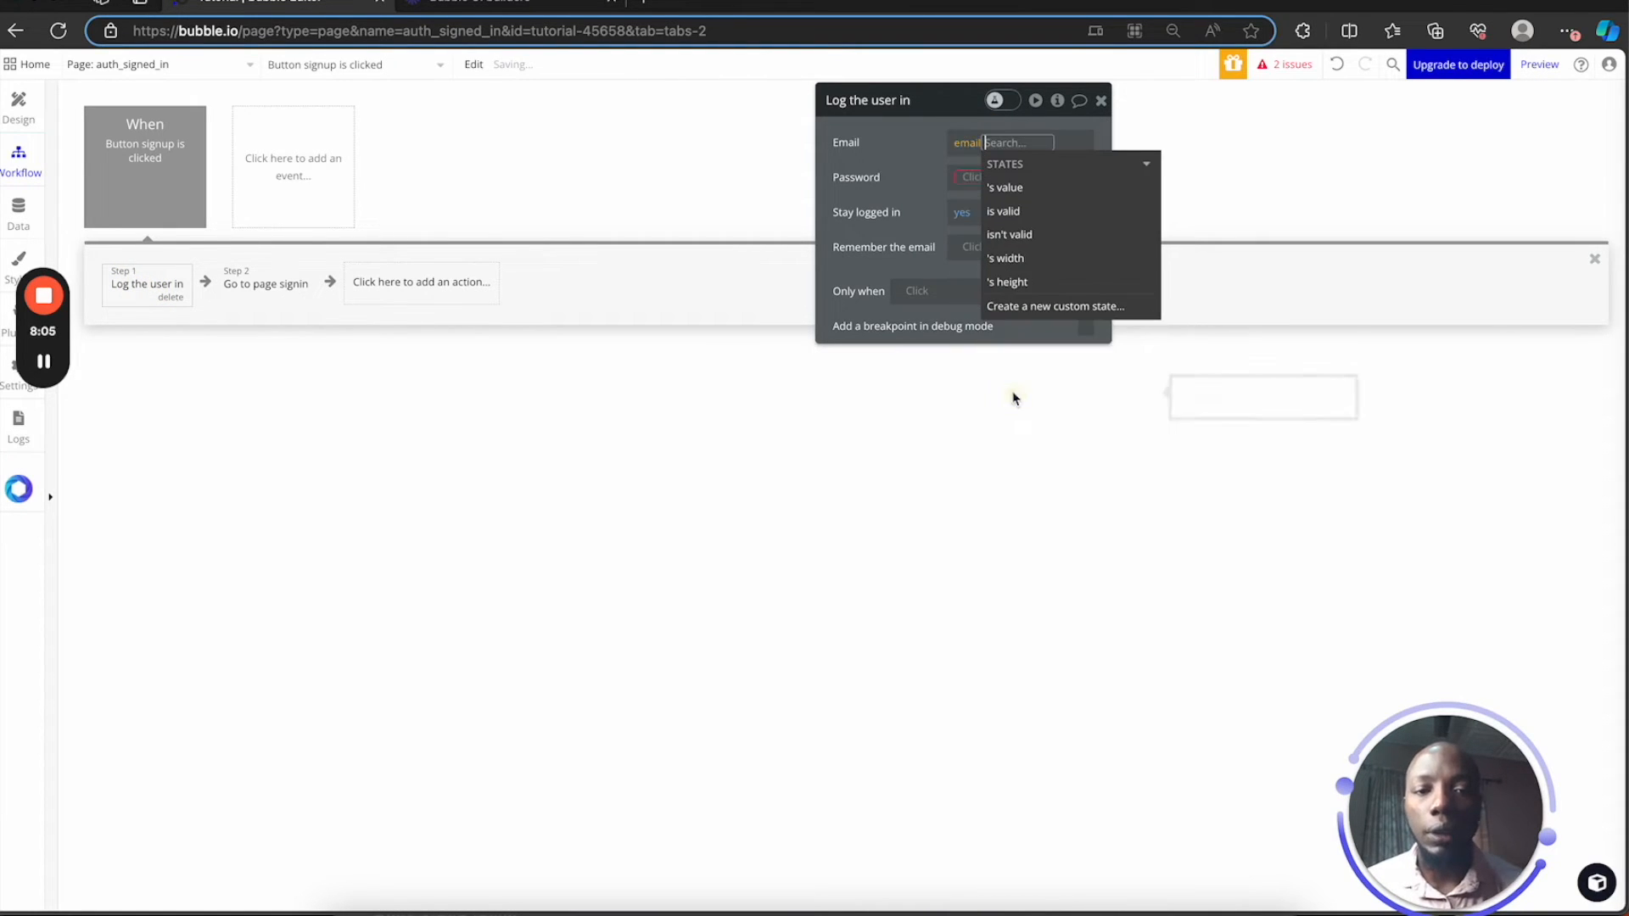
pyautogui.click(1001, 189)
pyautogui.click(971, 176)
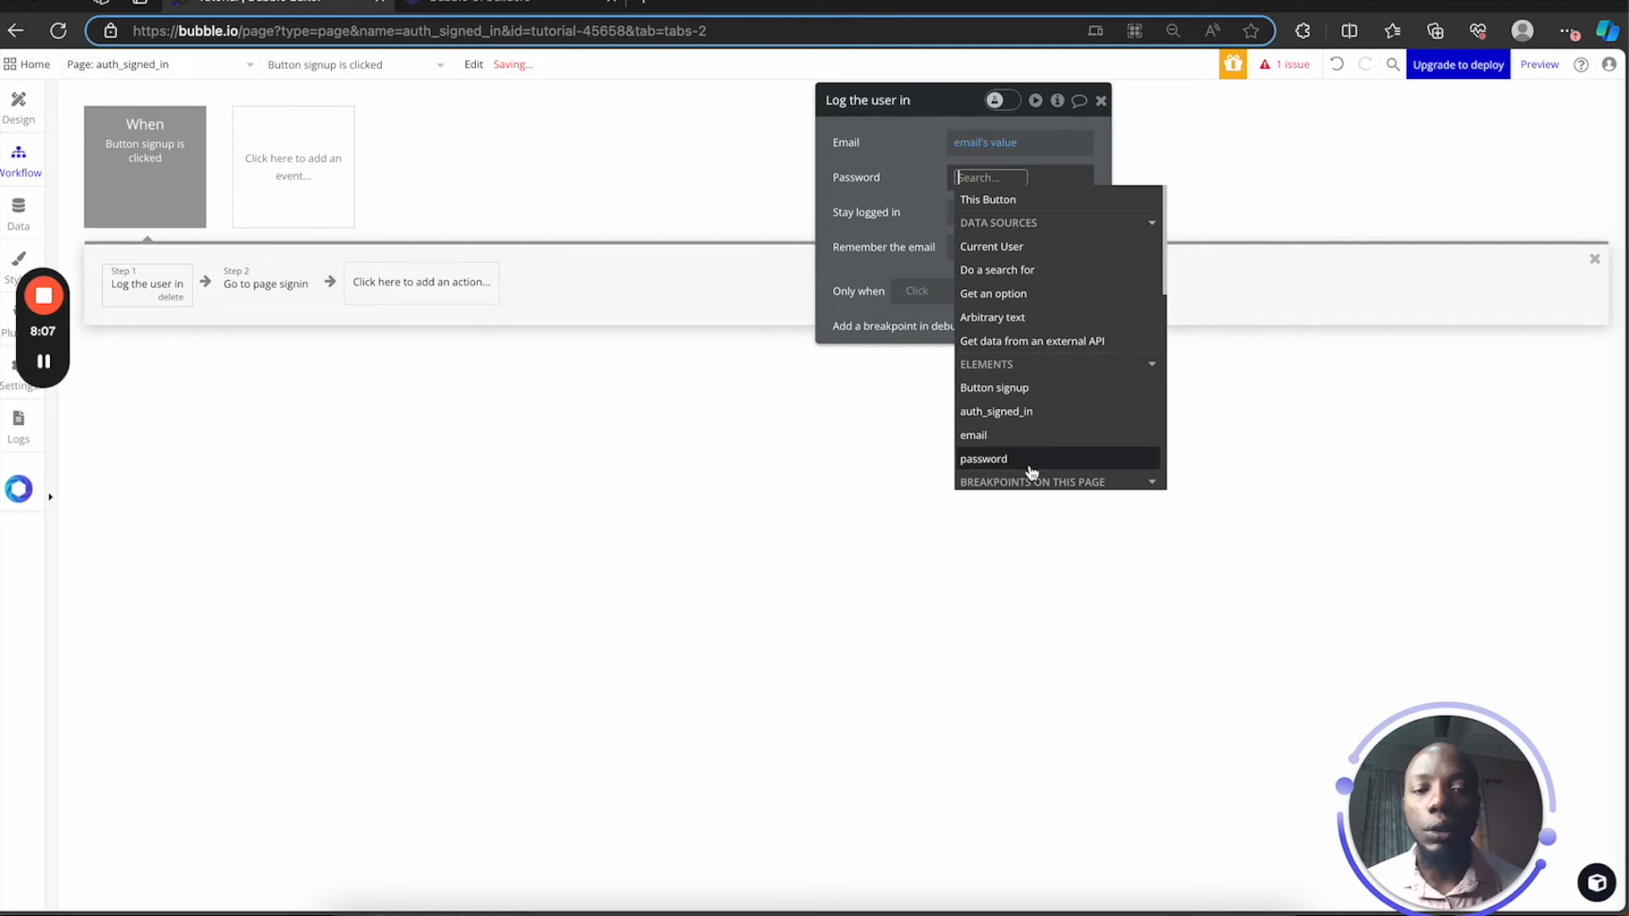
pyautogui.click(985, 459)
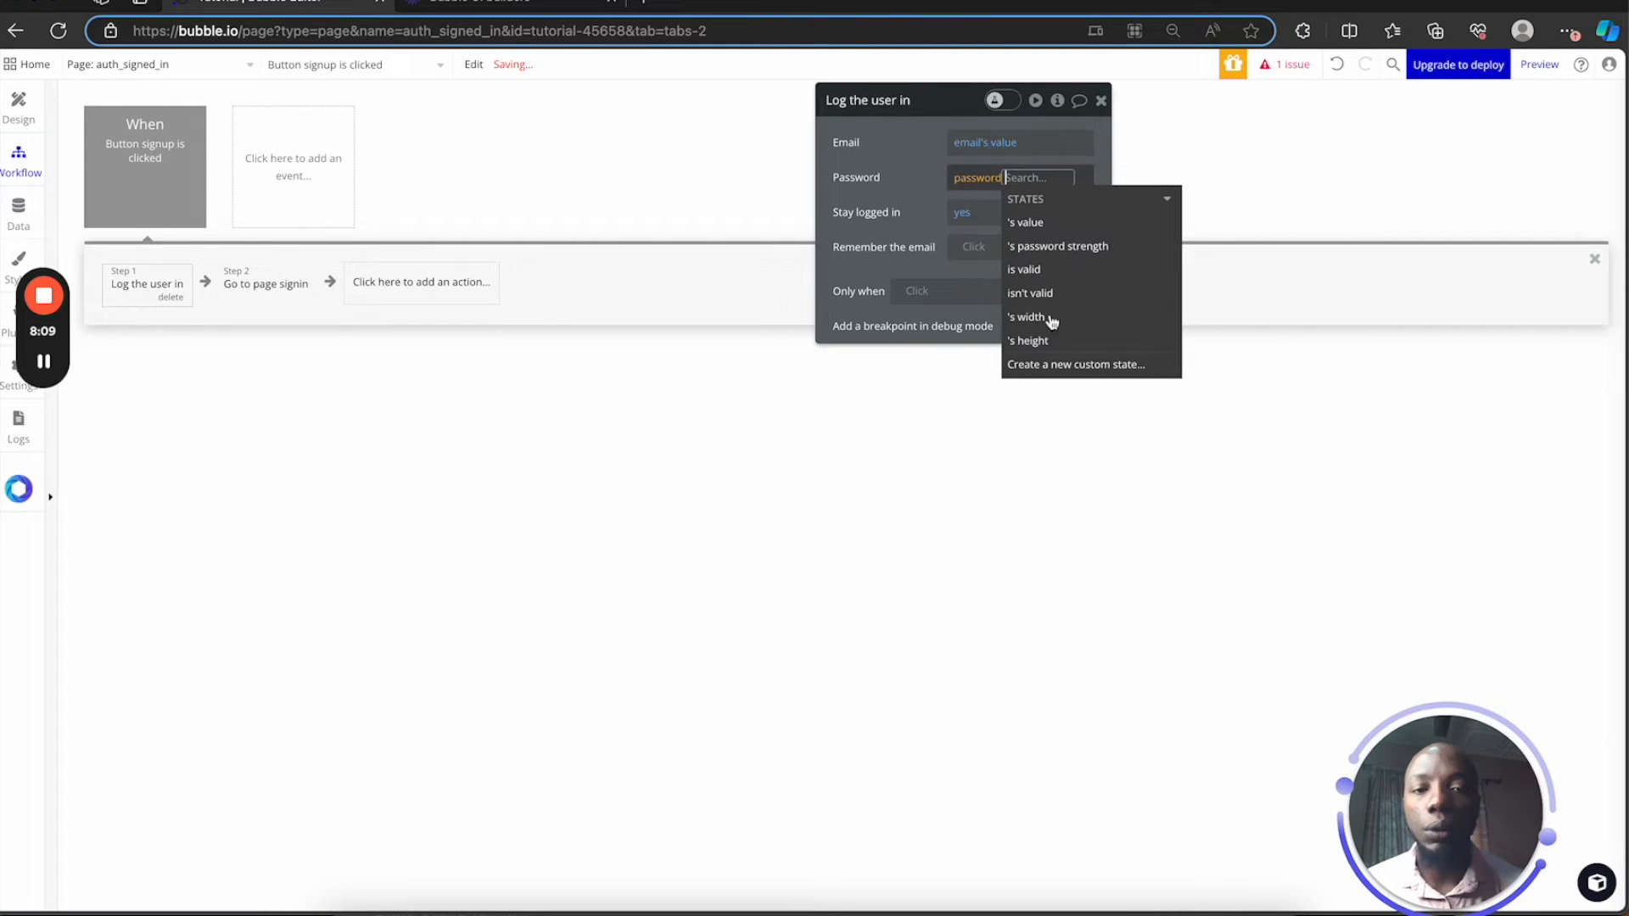
pyautogui.click(1067, 225)
pyautogui.click(775, 430)
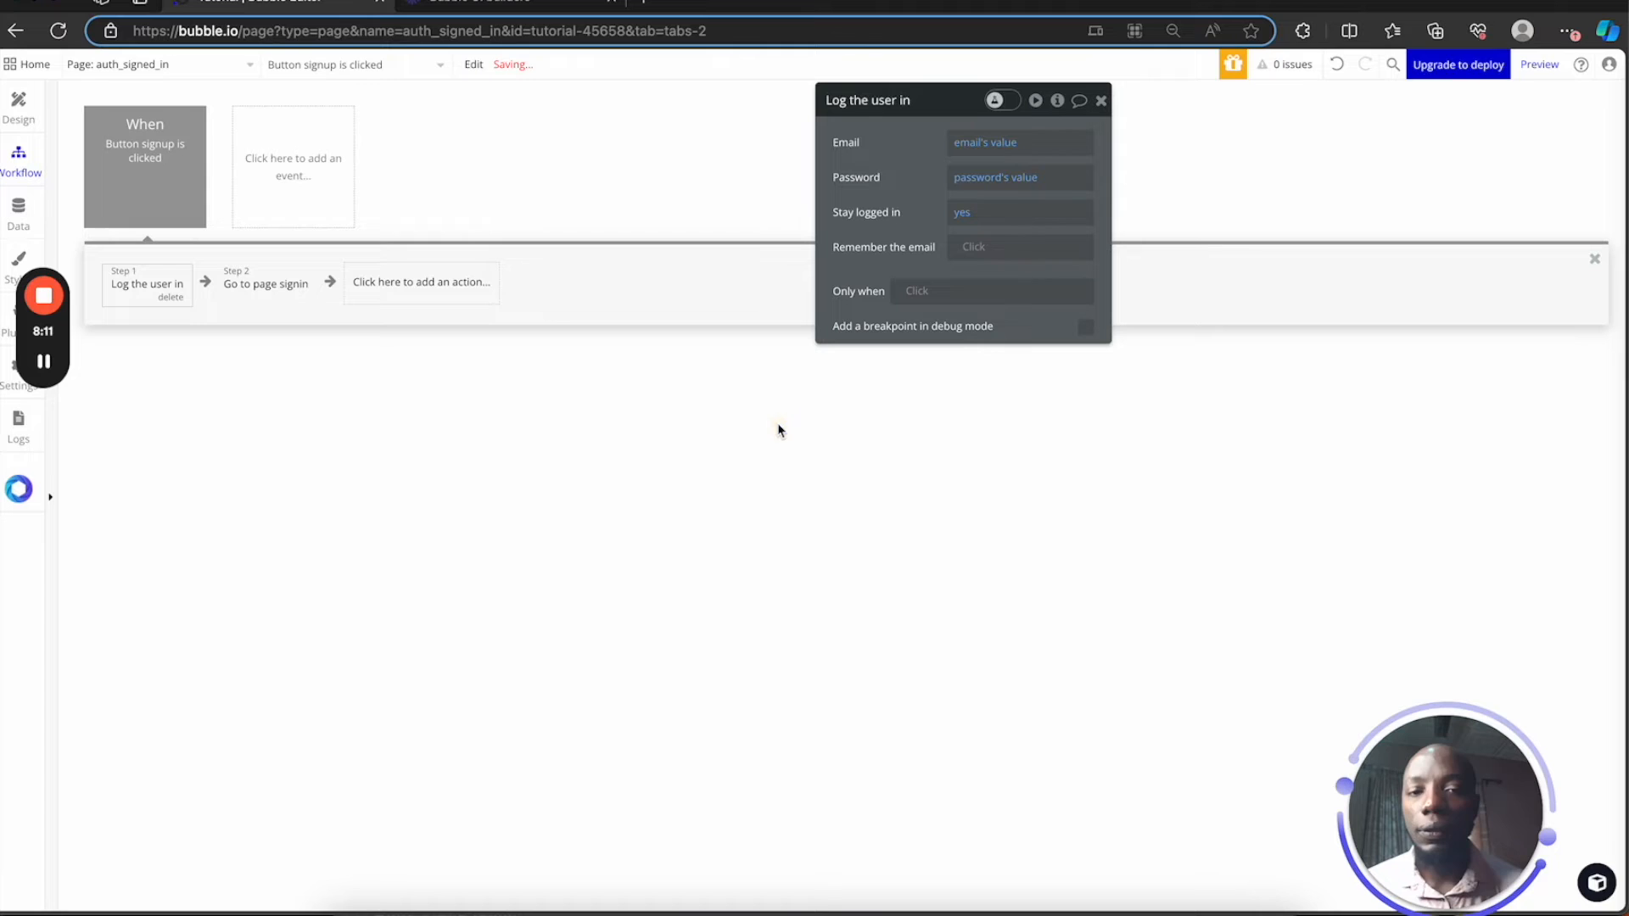
pyautogui.click(18, 104)
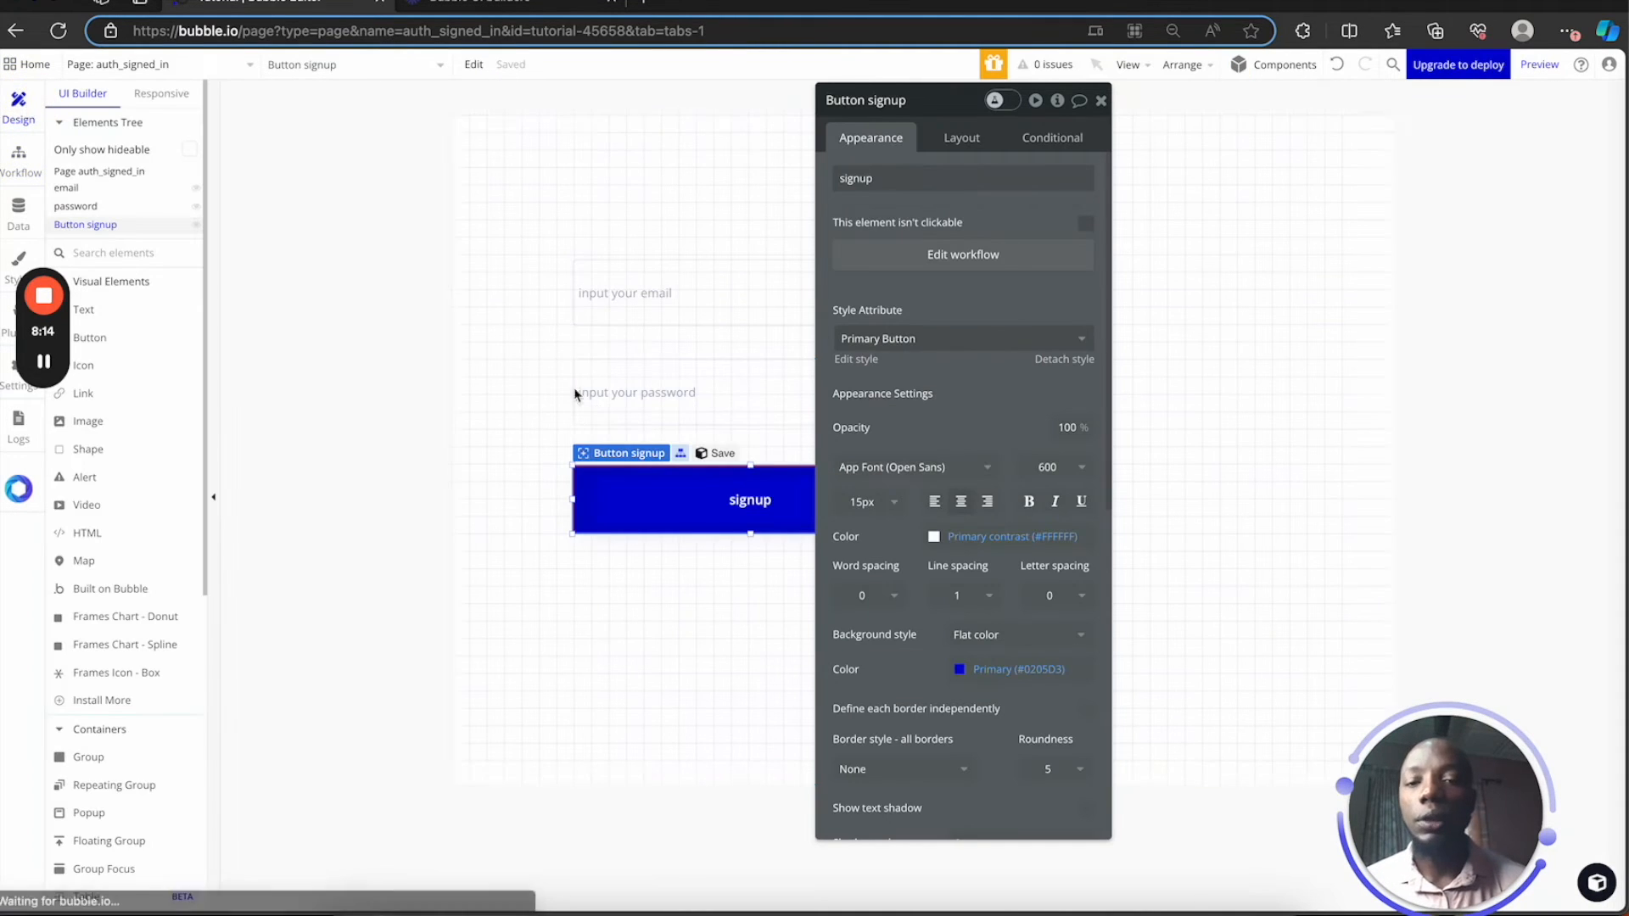
# Close the property editor and switch to the signed_up page
pyautogui.click(1101, 101)
pyautogui.click(138, 64)
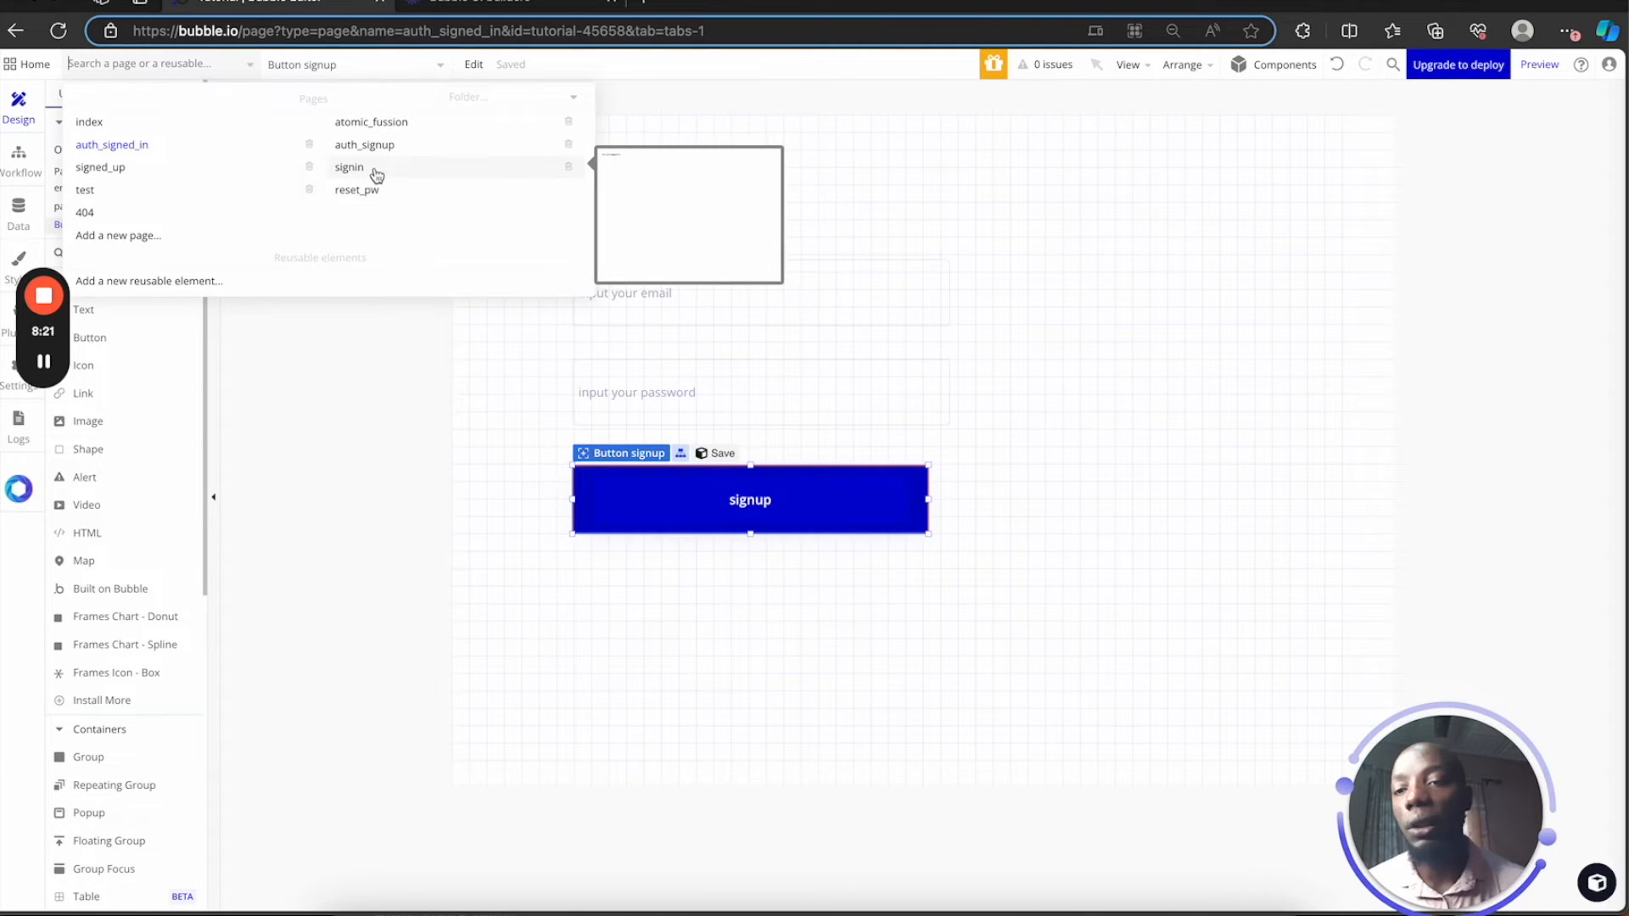
pyautogui.click(119, 169)
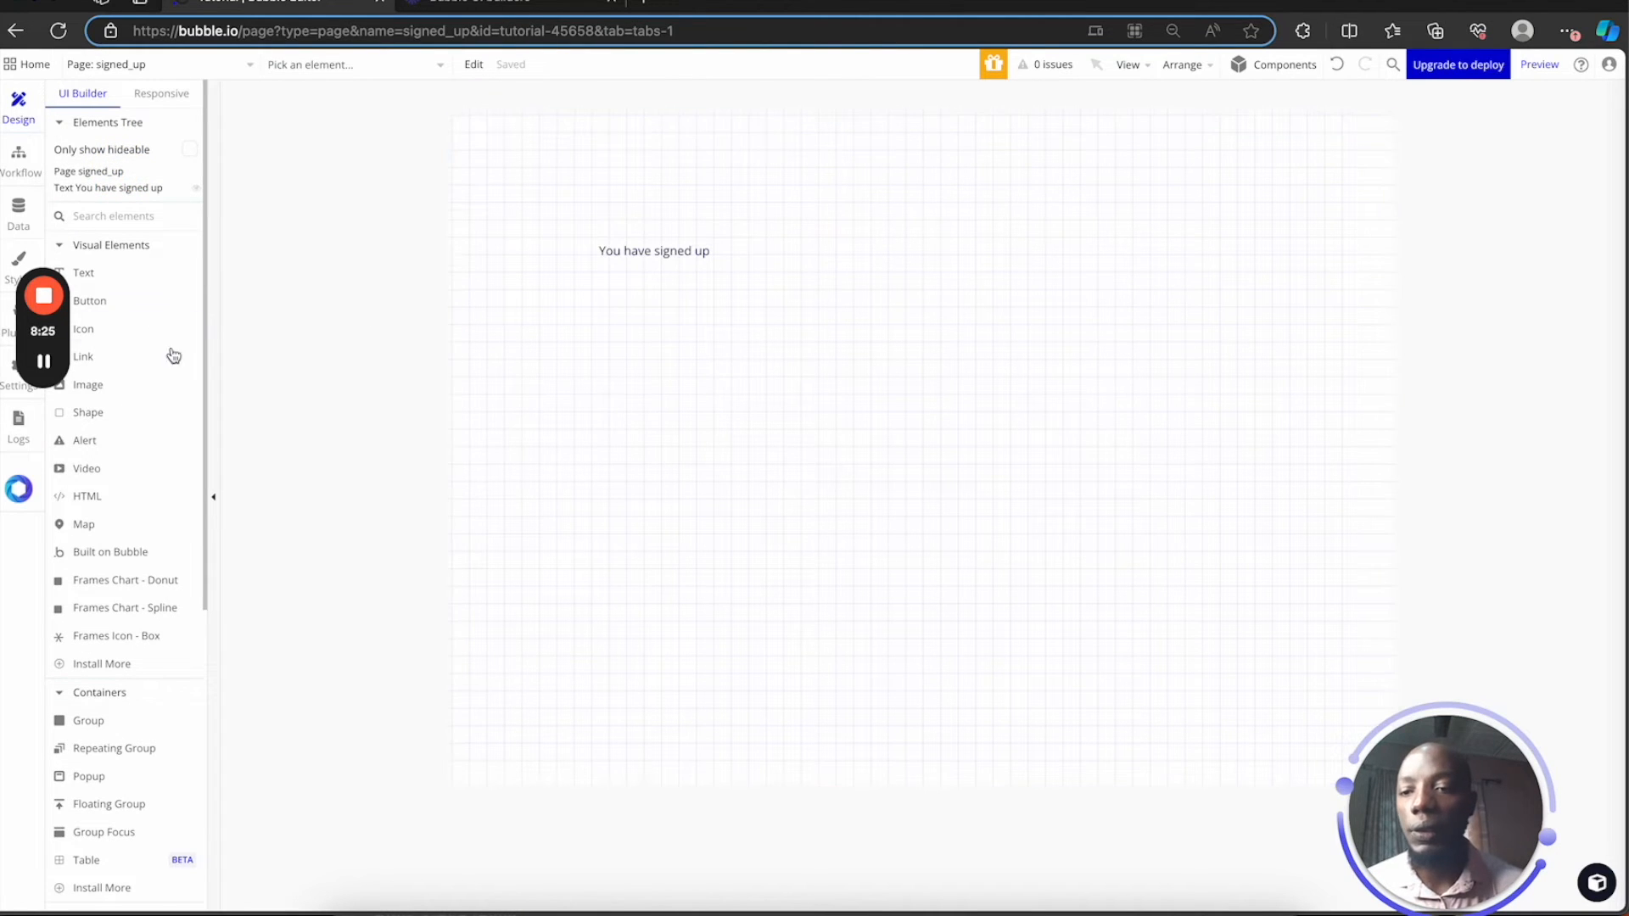
# Add a button labelled 'logout' below the signed-up text and create its click workflow
pyautogui.click(125, 303)
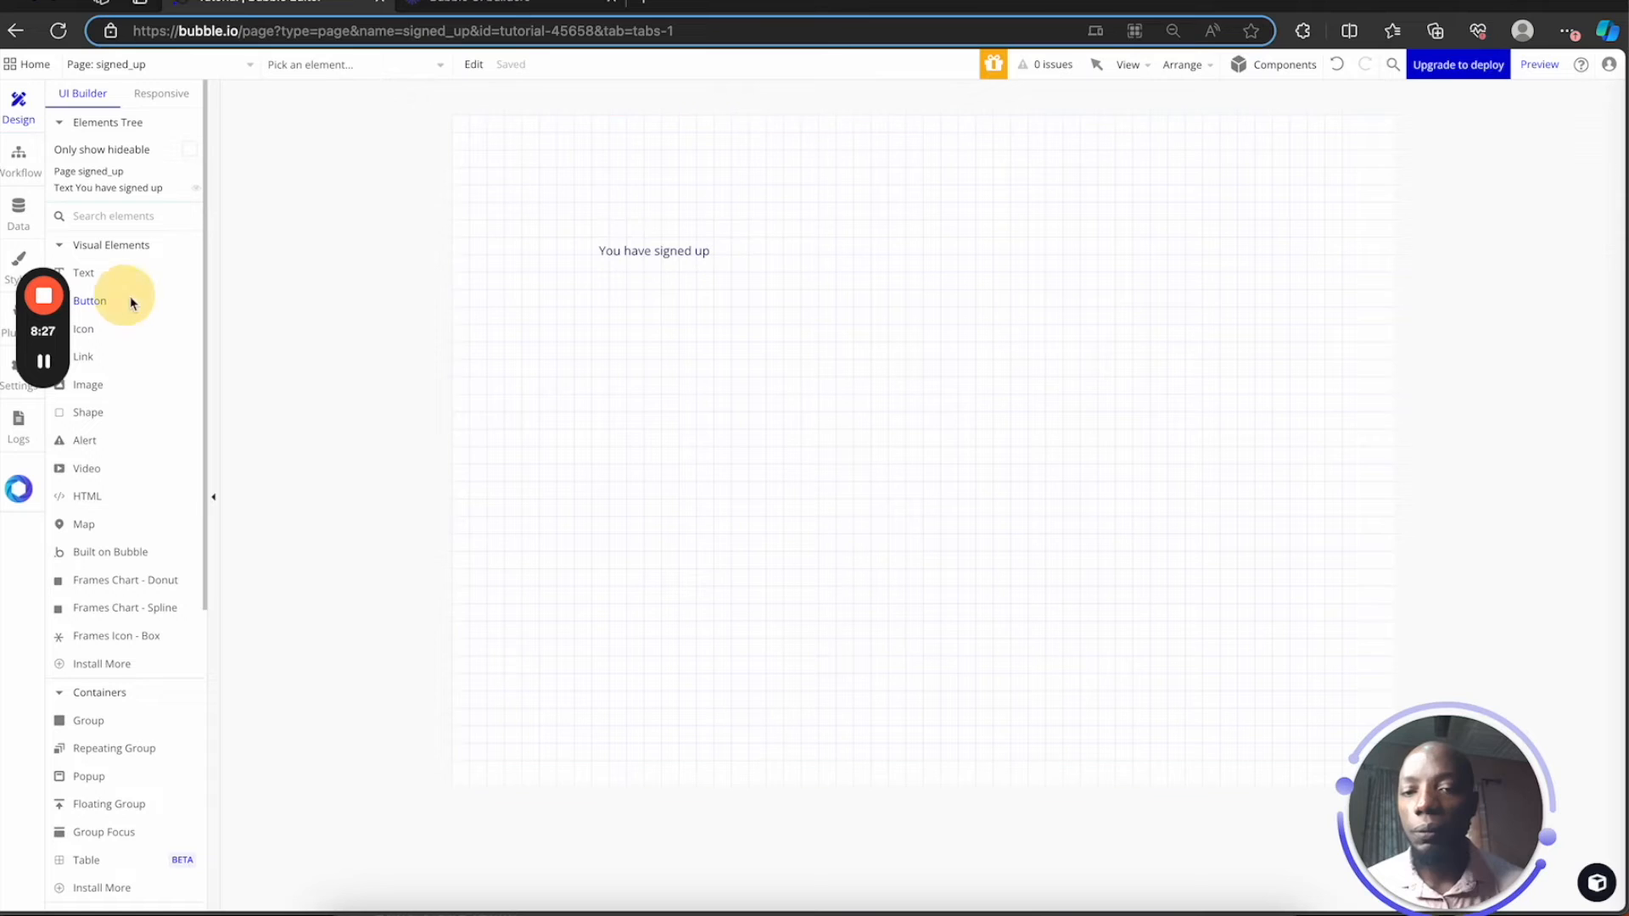
pyautogui.moveTo(641, 450); pyautogui.dragTo(911, 507)
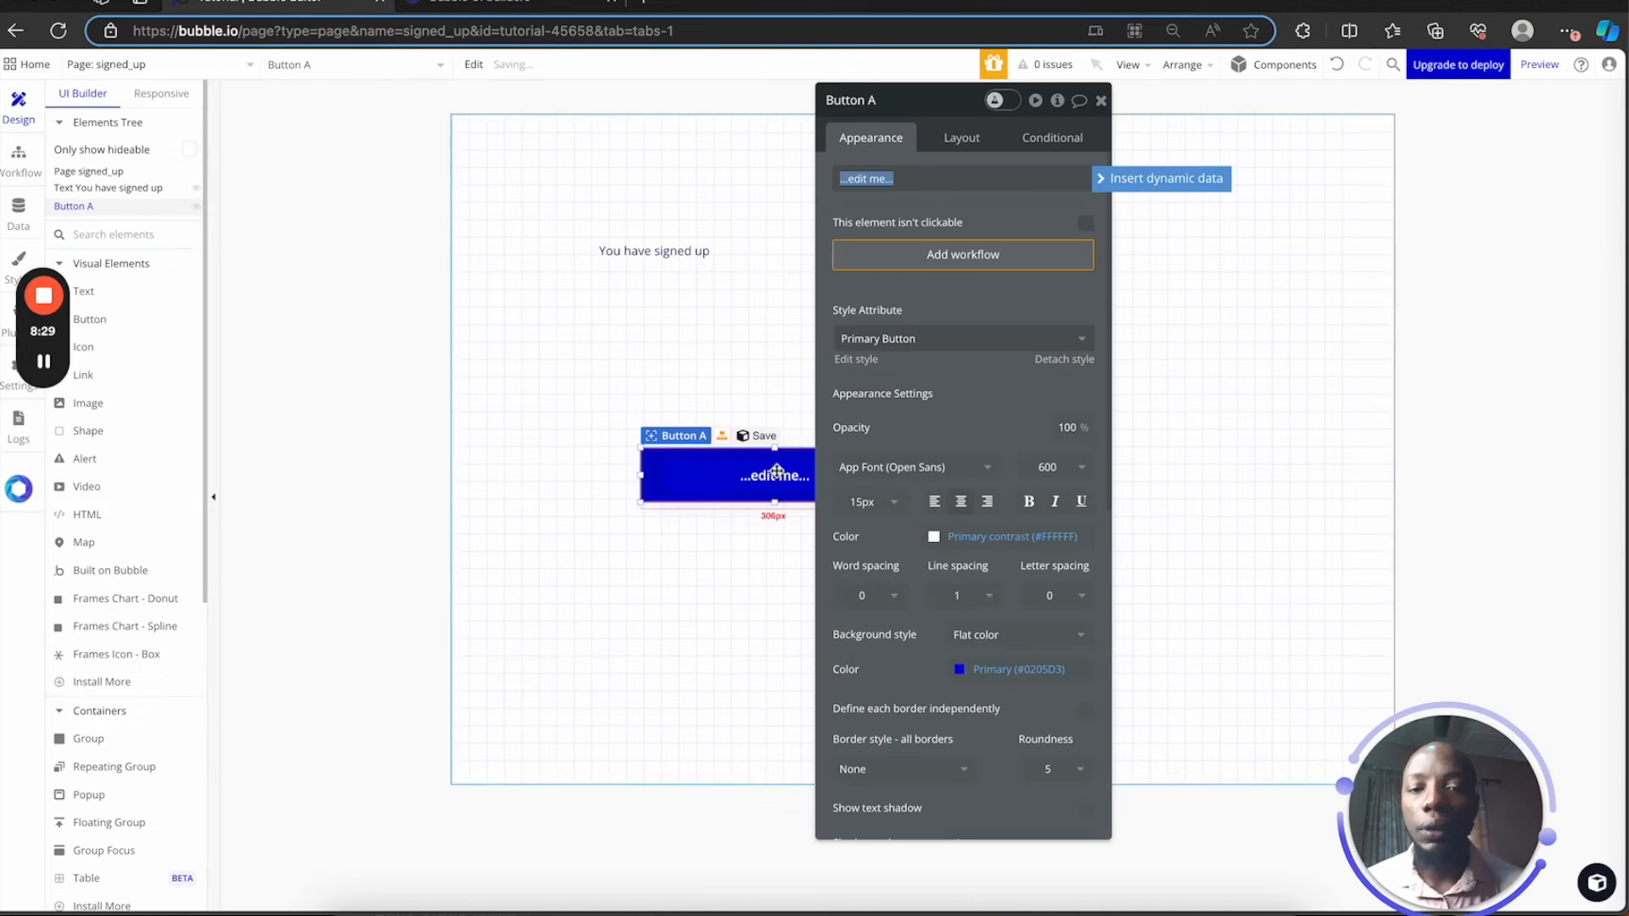
pyautogui.write('log')
pyautogui.press('BackSpace')
pyautogui.press('BackSpace')
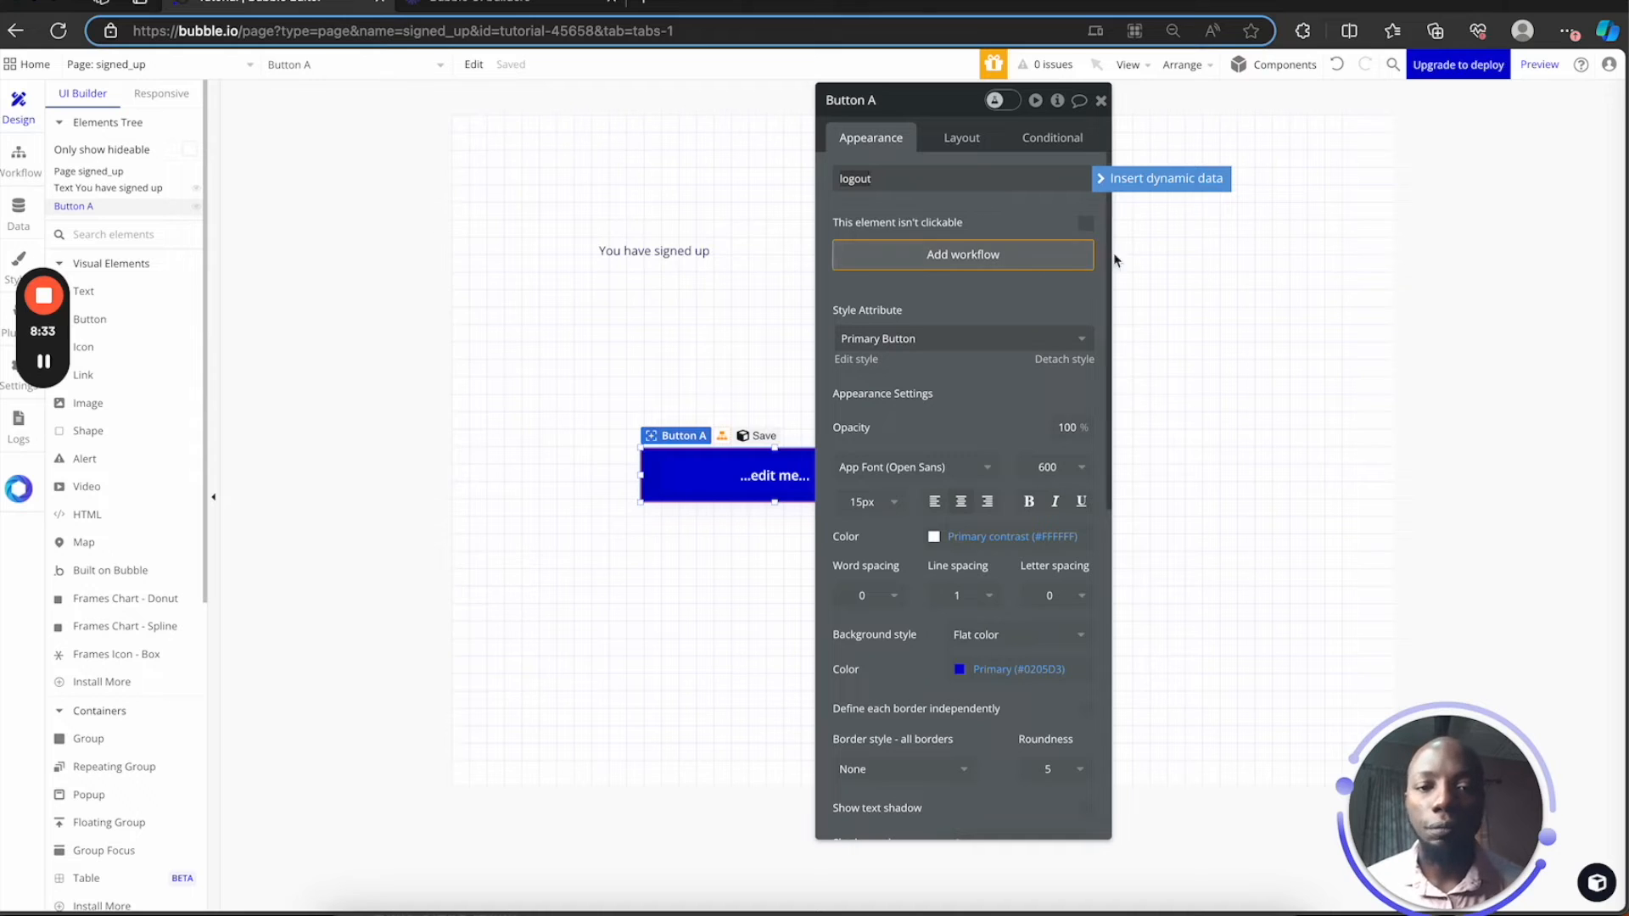
pyautogui.click(1018, 255)
pyautogui.click(177, 284)
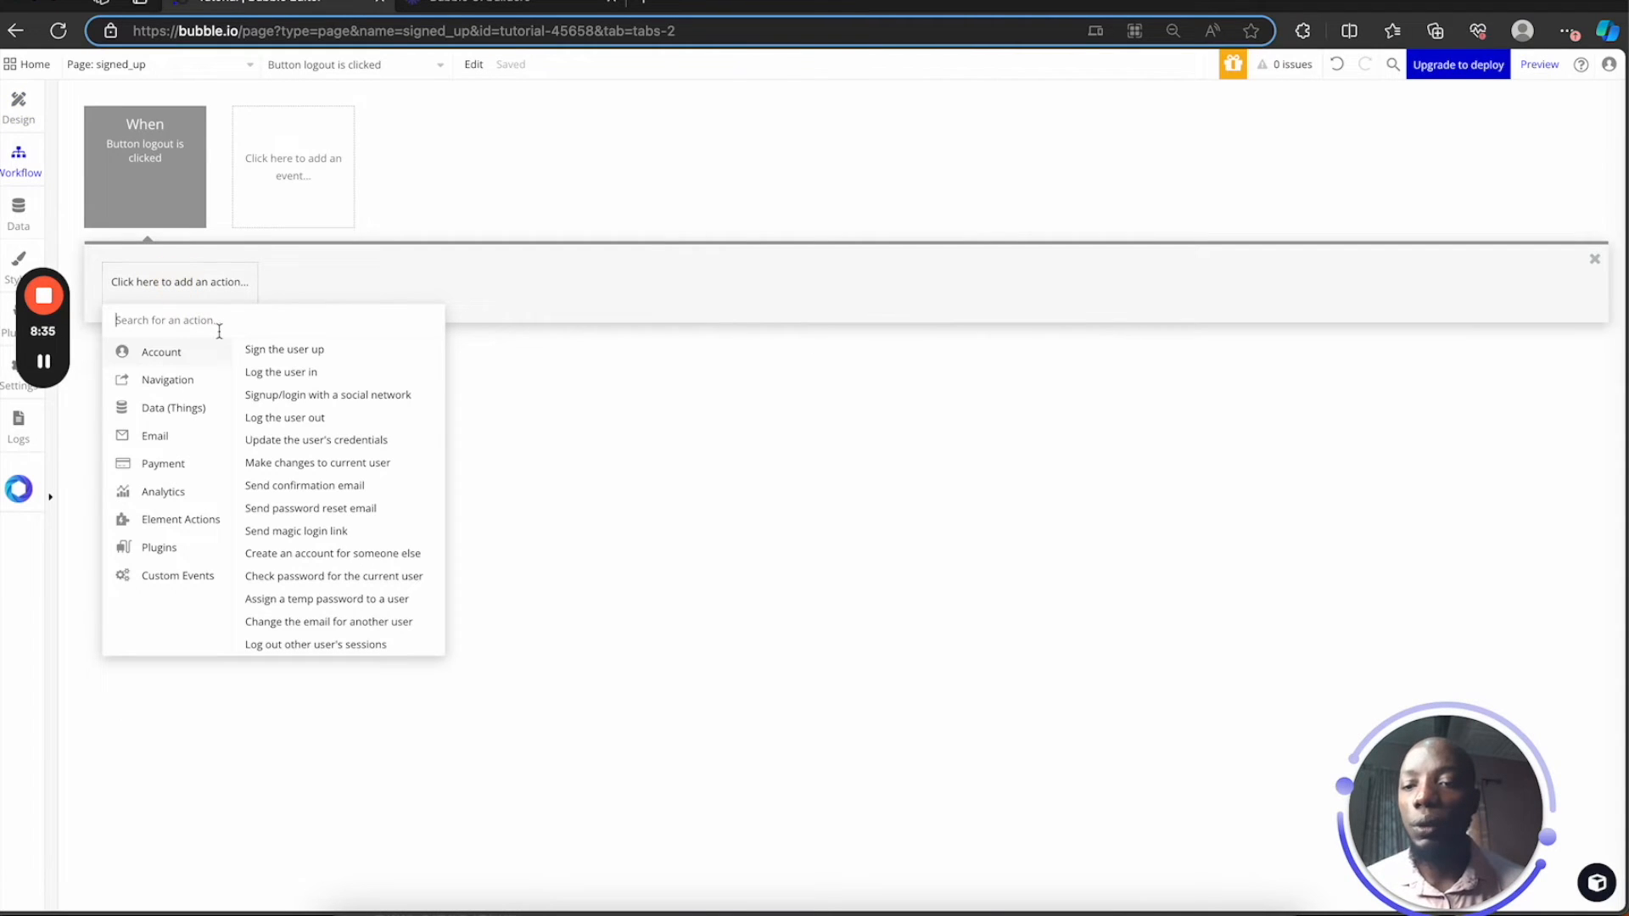
# Have the logout workflow run 'Log the user out', then Go to page signed_up
pyautogui.click(310, 419)
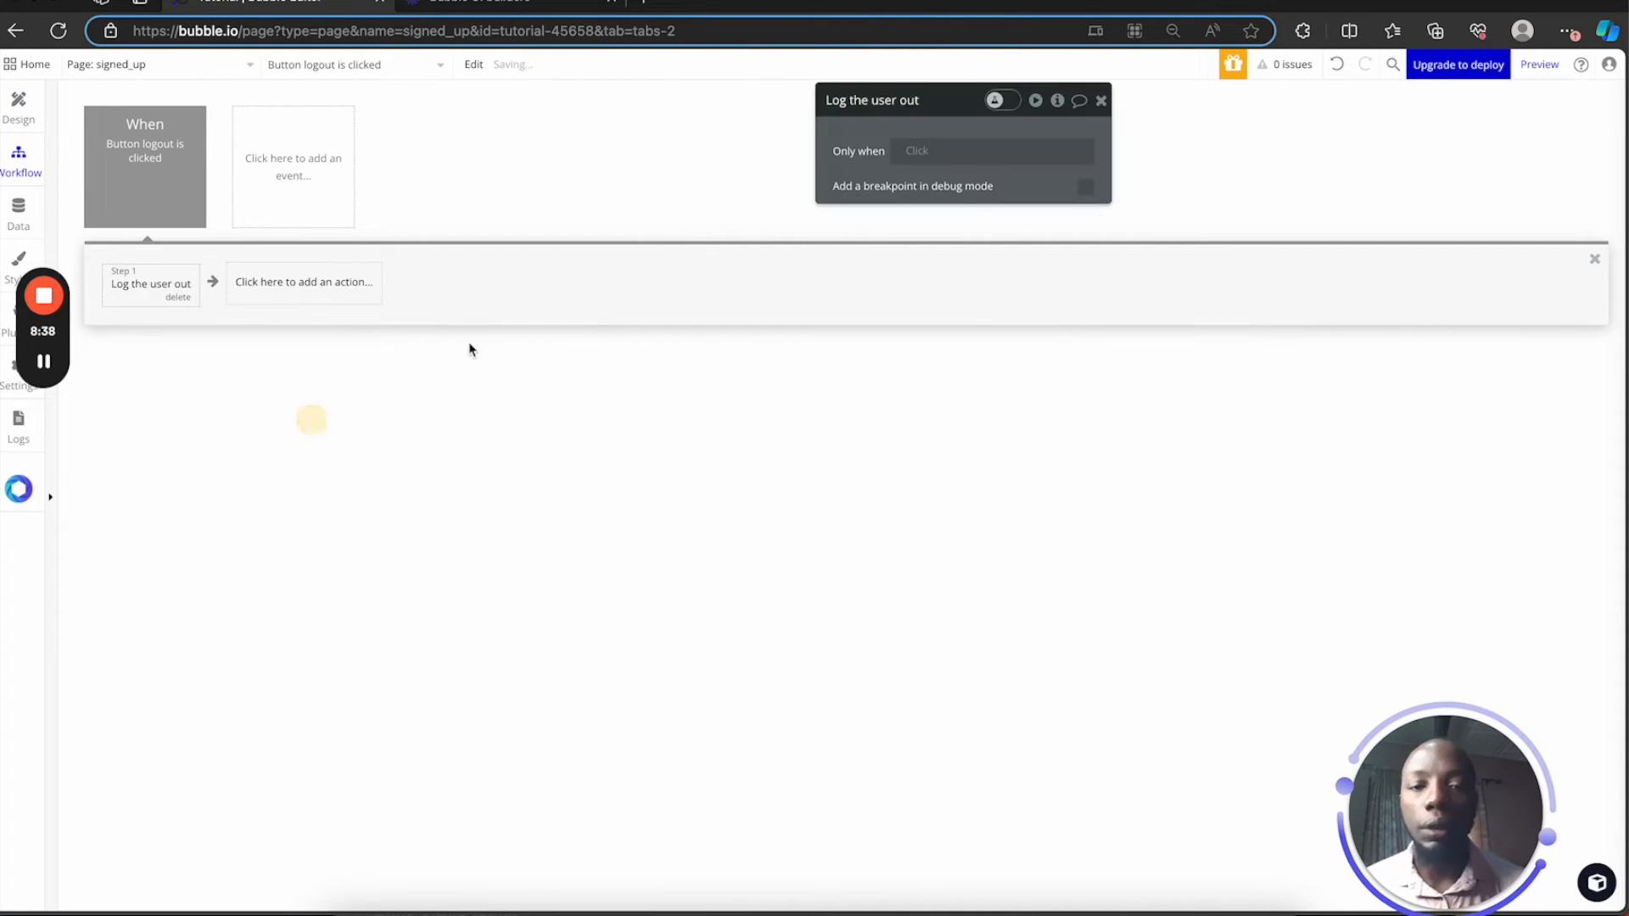
pyautogui.click(352, 282)
pyautogui.moveTo(344, 386)
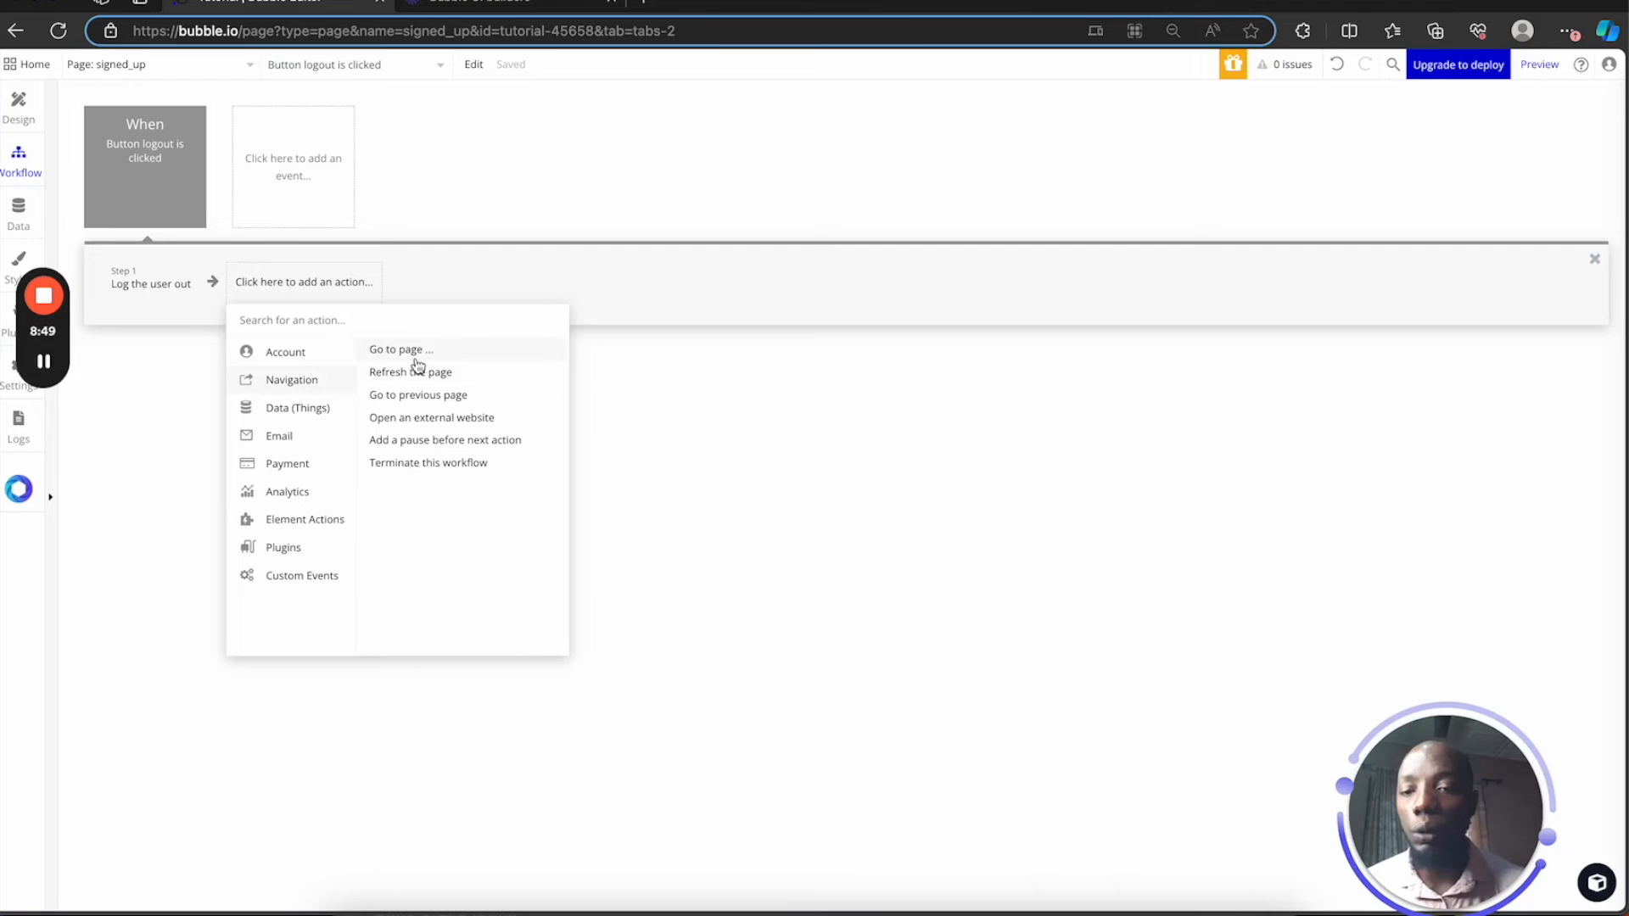
pyautogui.click(416, 352)
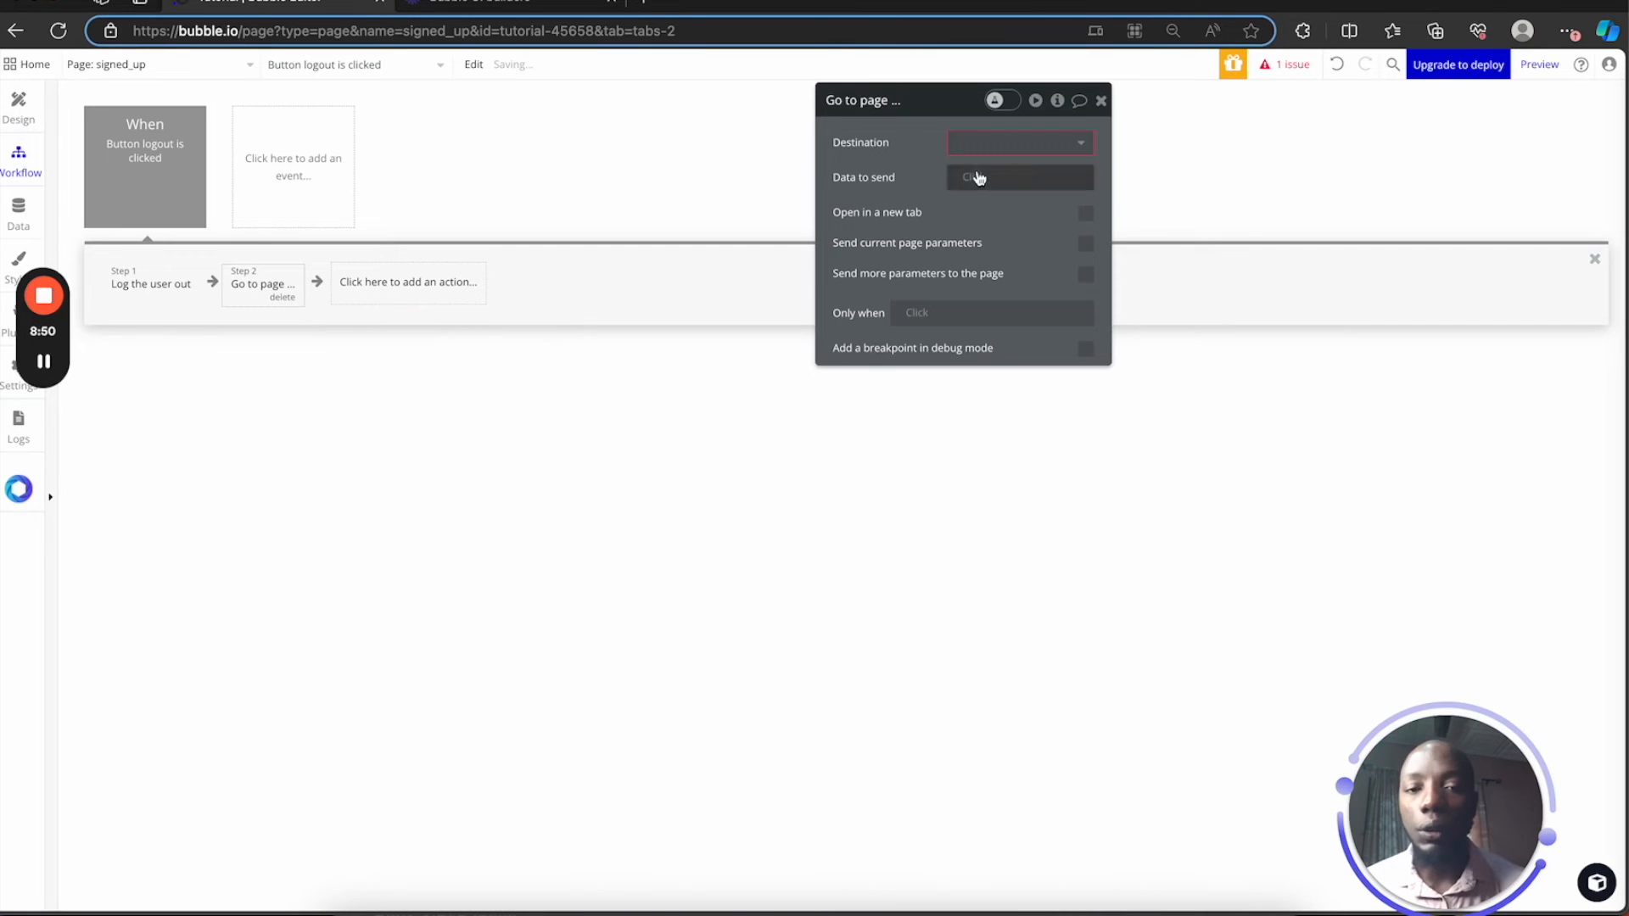
pyautogui.click(1015, 144)
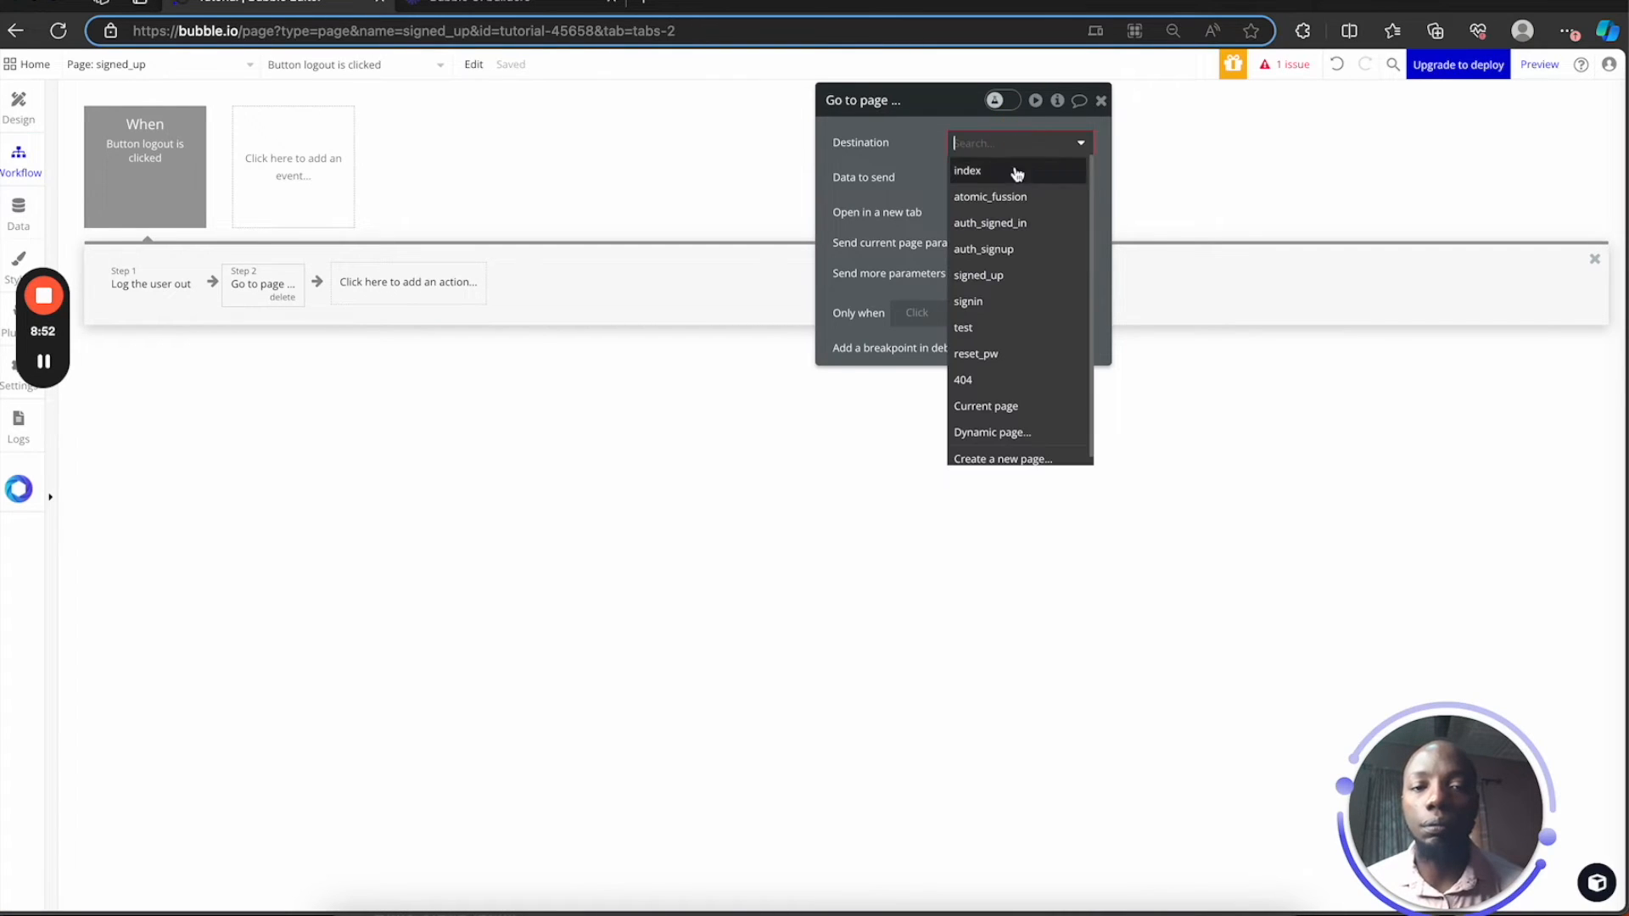
pyautogui.click(989, 275)
pyautogui.click(19, 107)
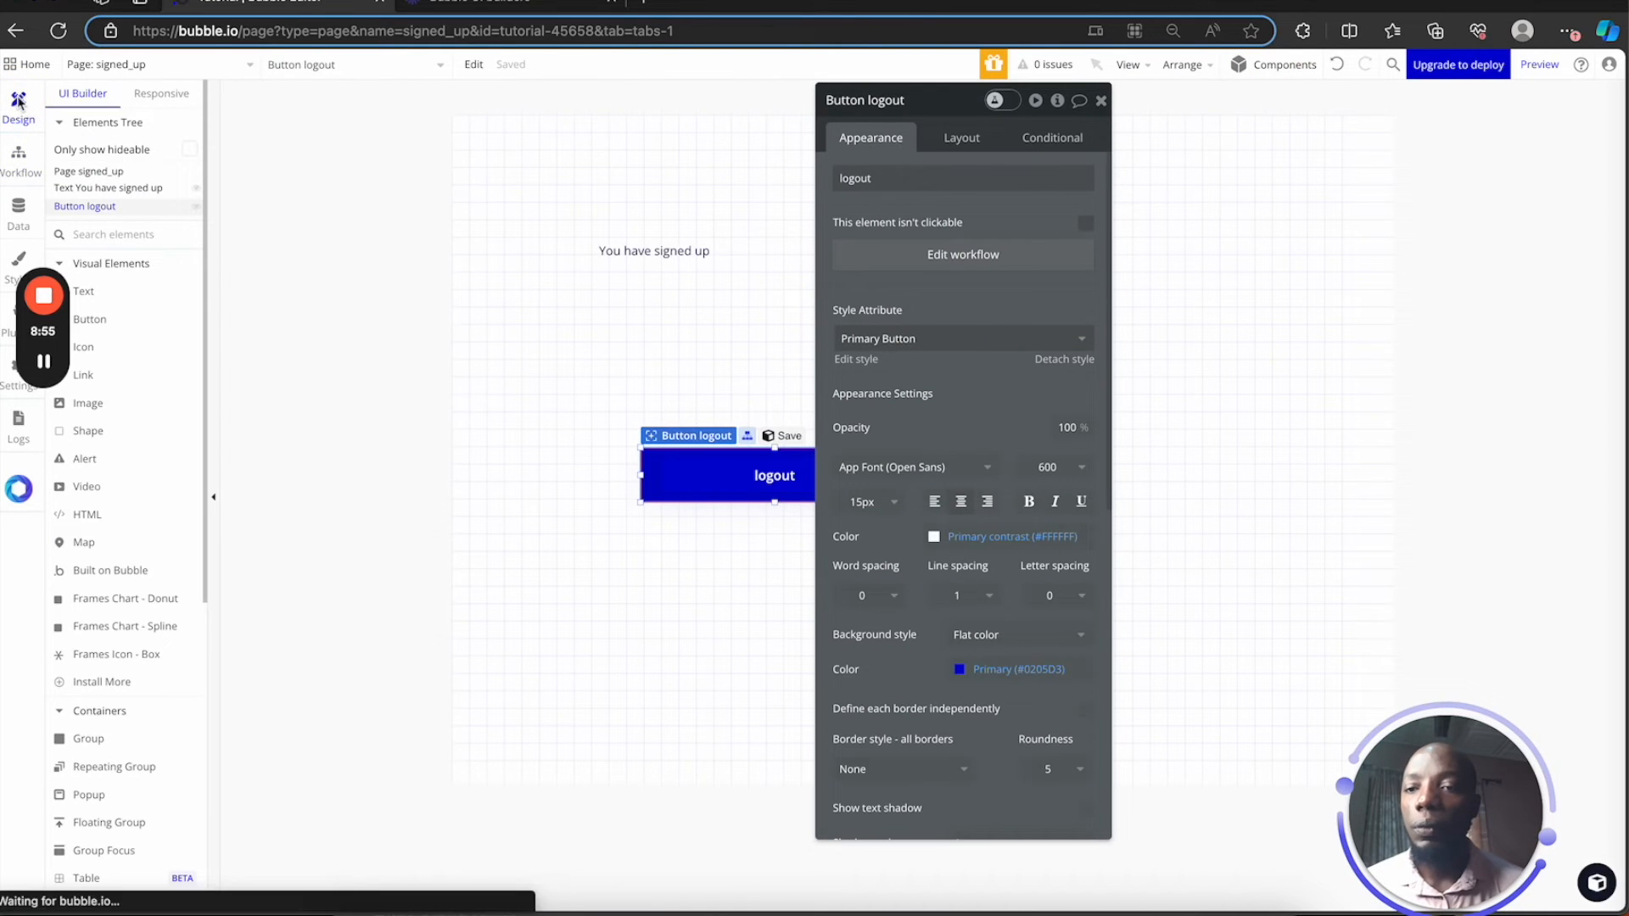
# Copy the logout button onto the signin page below 'You are logged in' and add its click workflow
pyautogui.rightClick(702, 473)
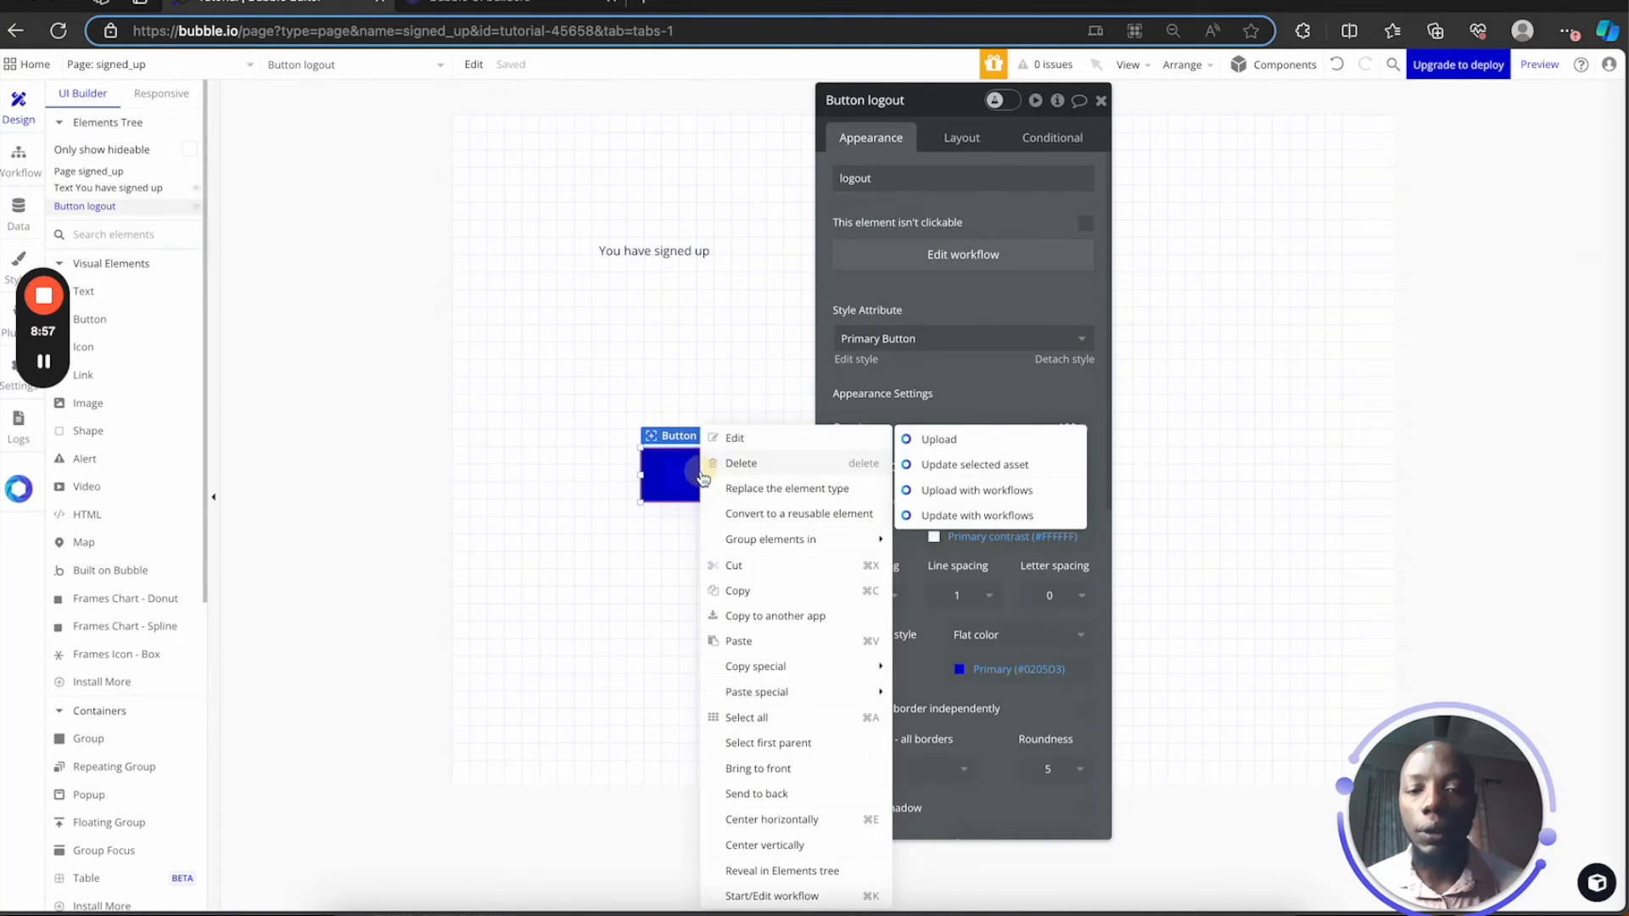
pyautogui.click(752, 594)
pyautogui.click(127, 64)
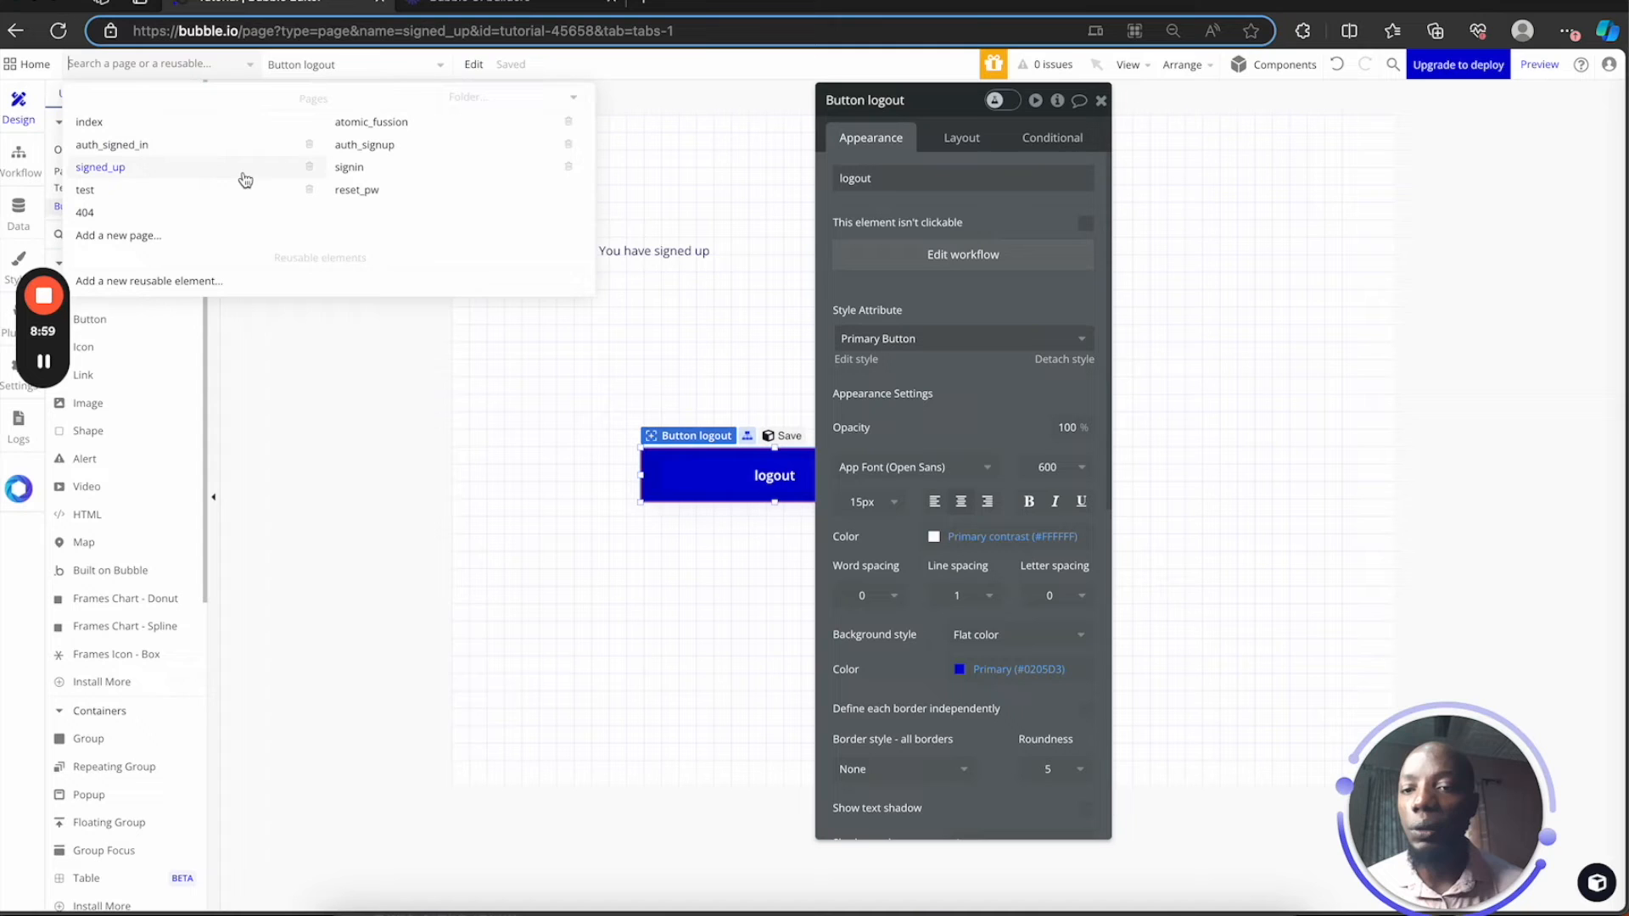
pyautogui.click(356, 178)
pyautogui.rightClick(689, 460)
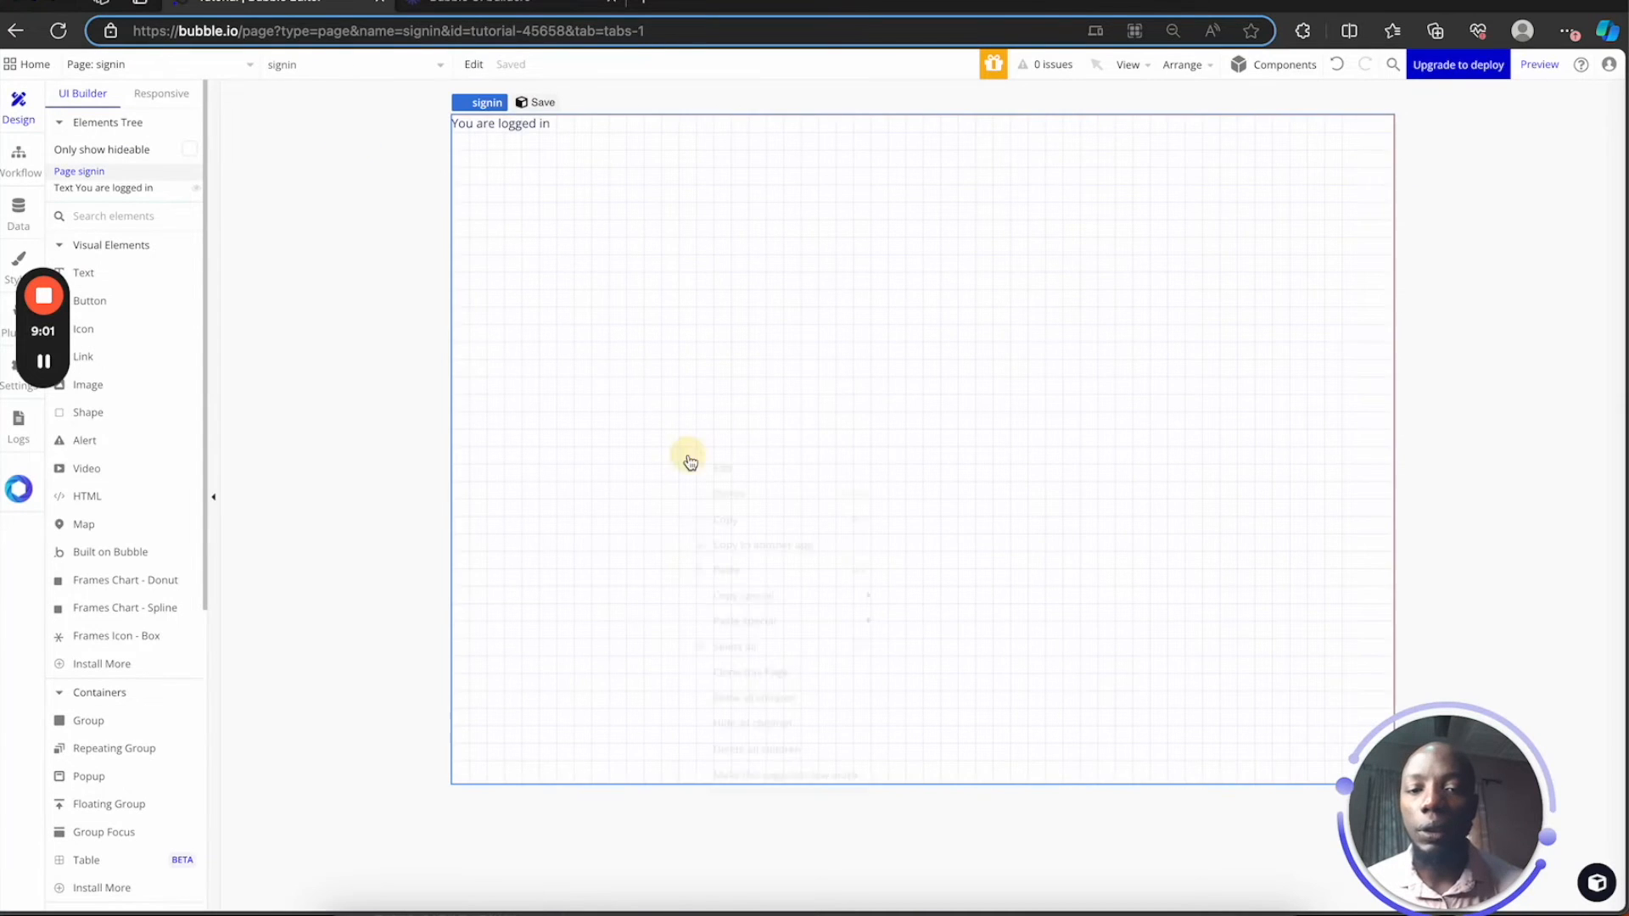
pyautogui.click(746, 568)
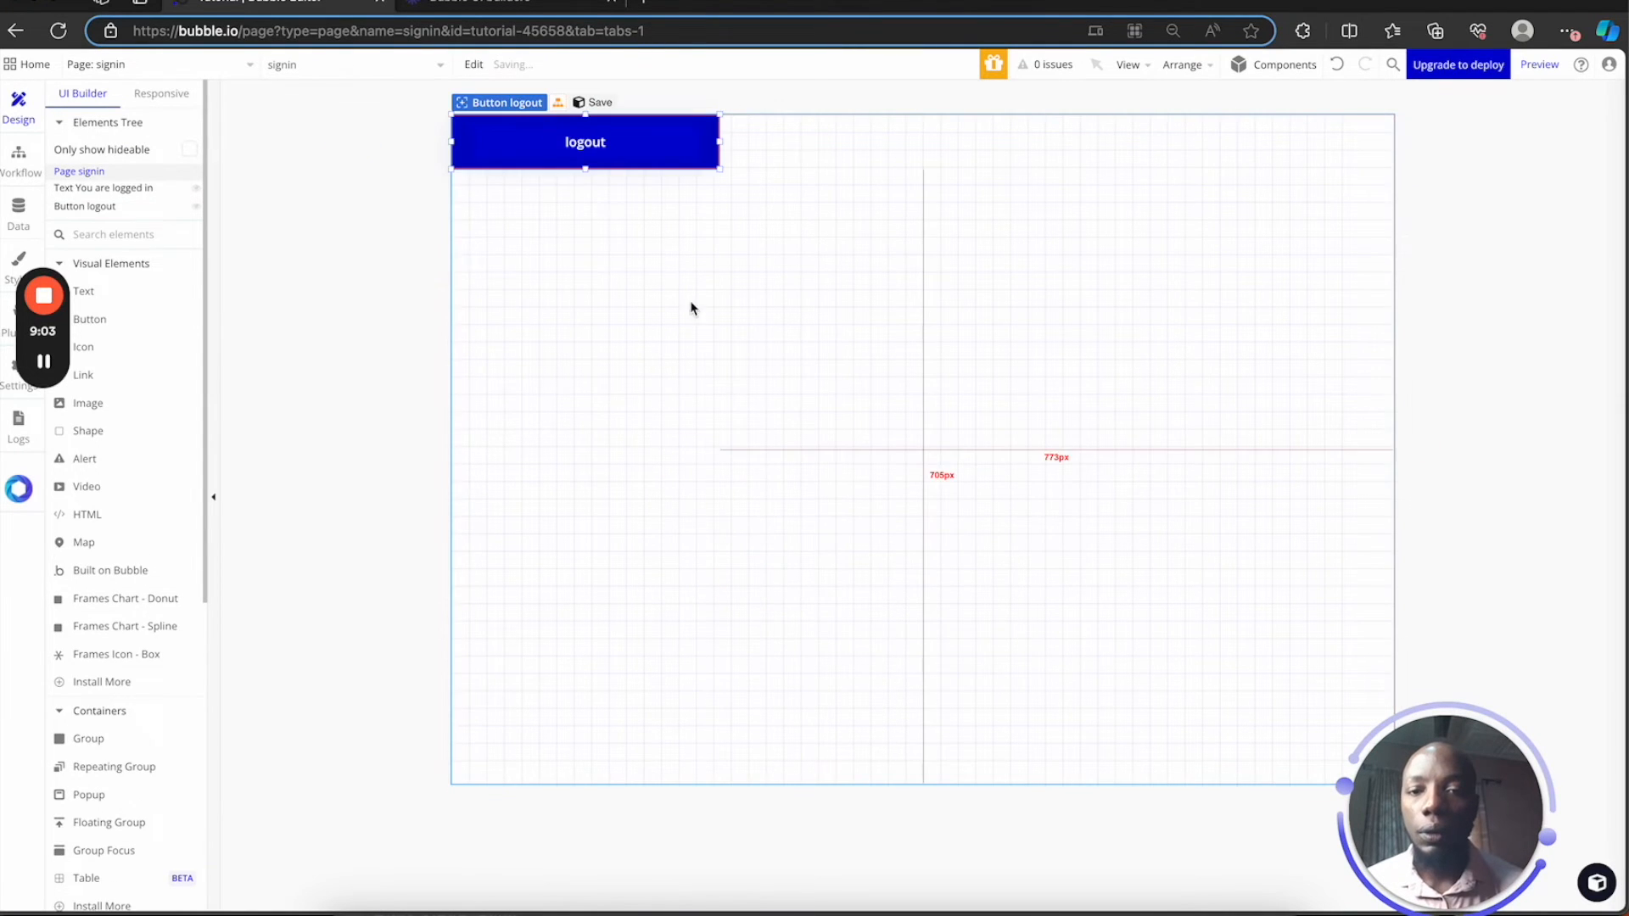
pyautogui.moveTo(604, 135); pyautogui.dragTo(659, 434)
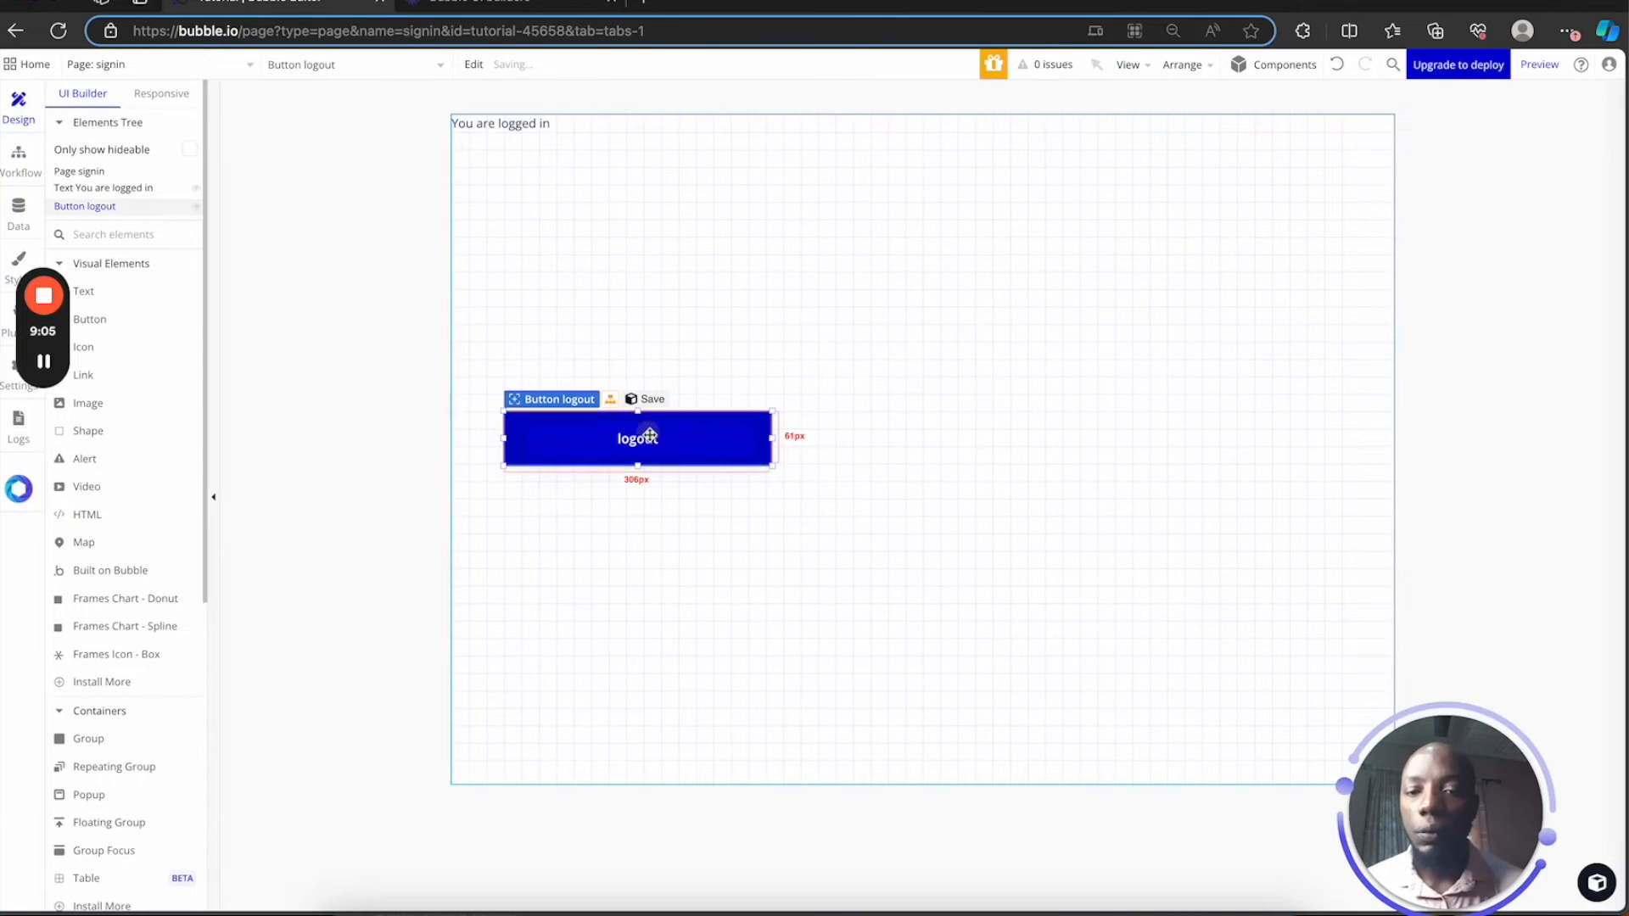
pyautogui.doubleClick(650, 435)
pyautogui.click(963, 251)
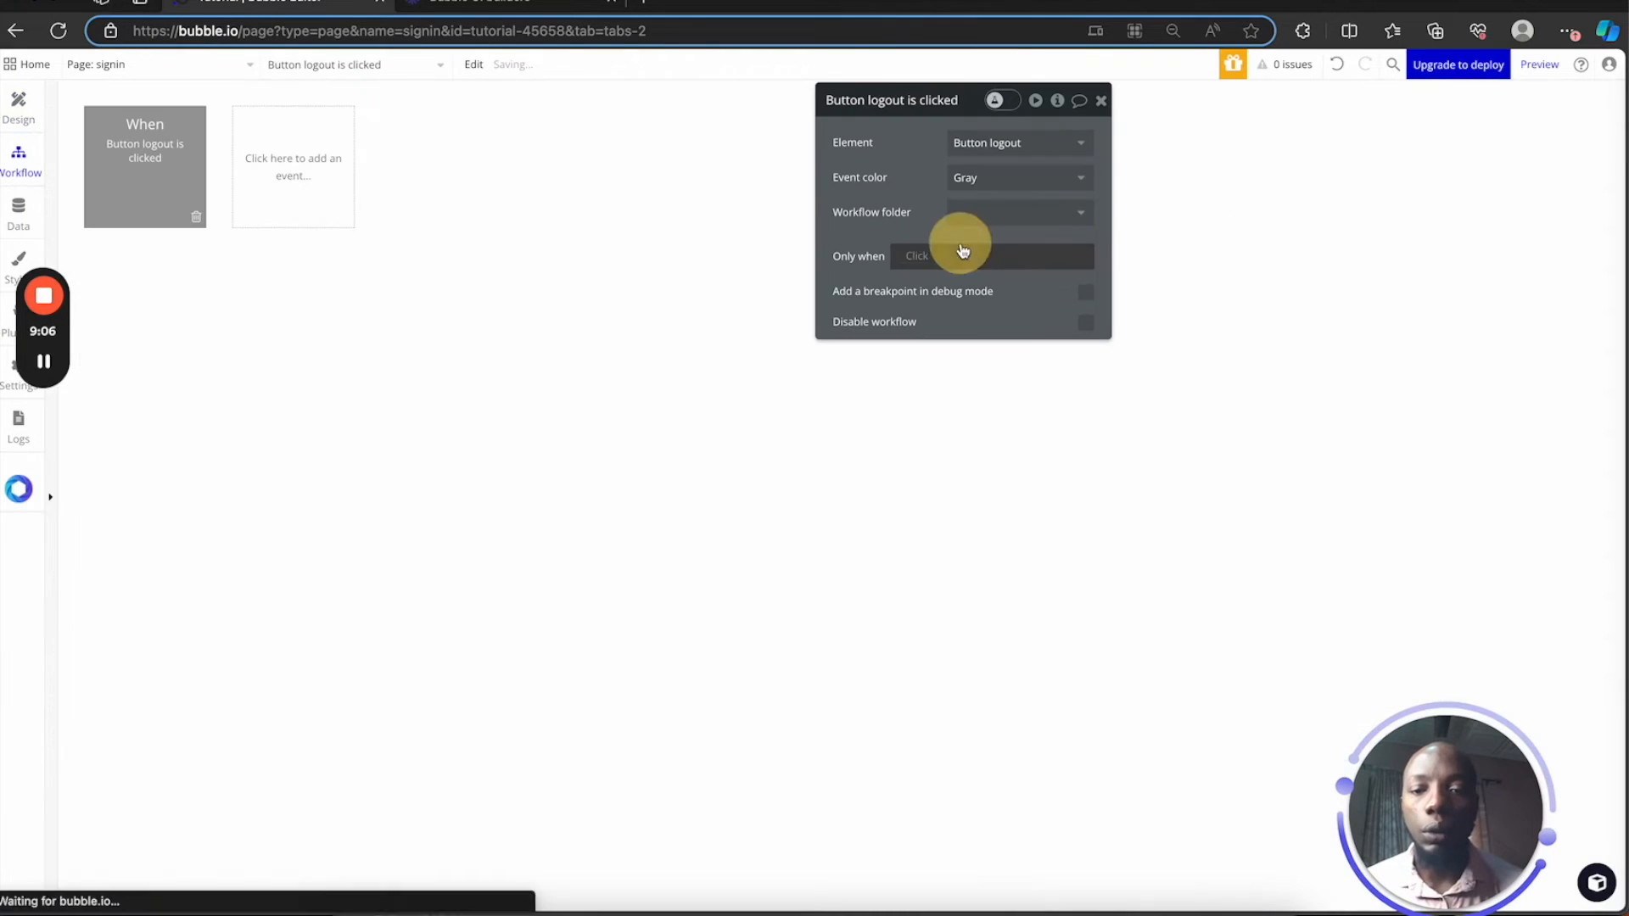
# Have the signin page's logout workflow run 'Log the user out', then Go to page signin
pyautogui.click(151, 203)
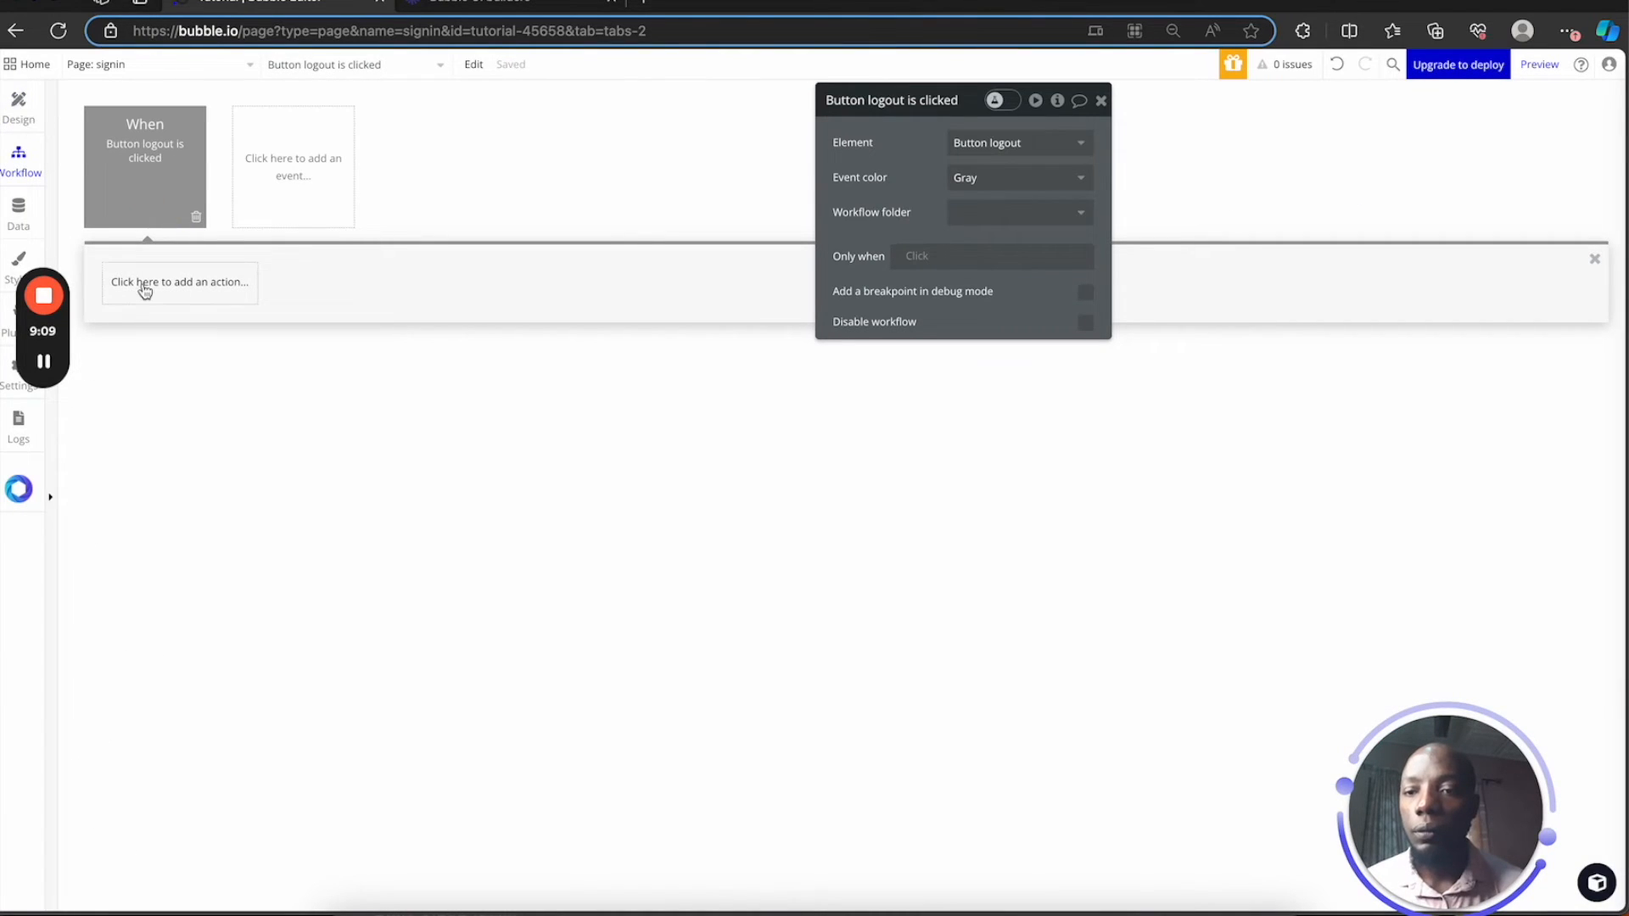
pyautogui.click(178, 282)
pyautogui.write('logi')
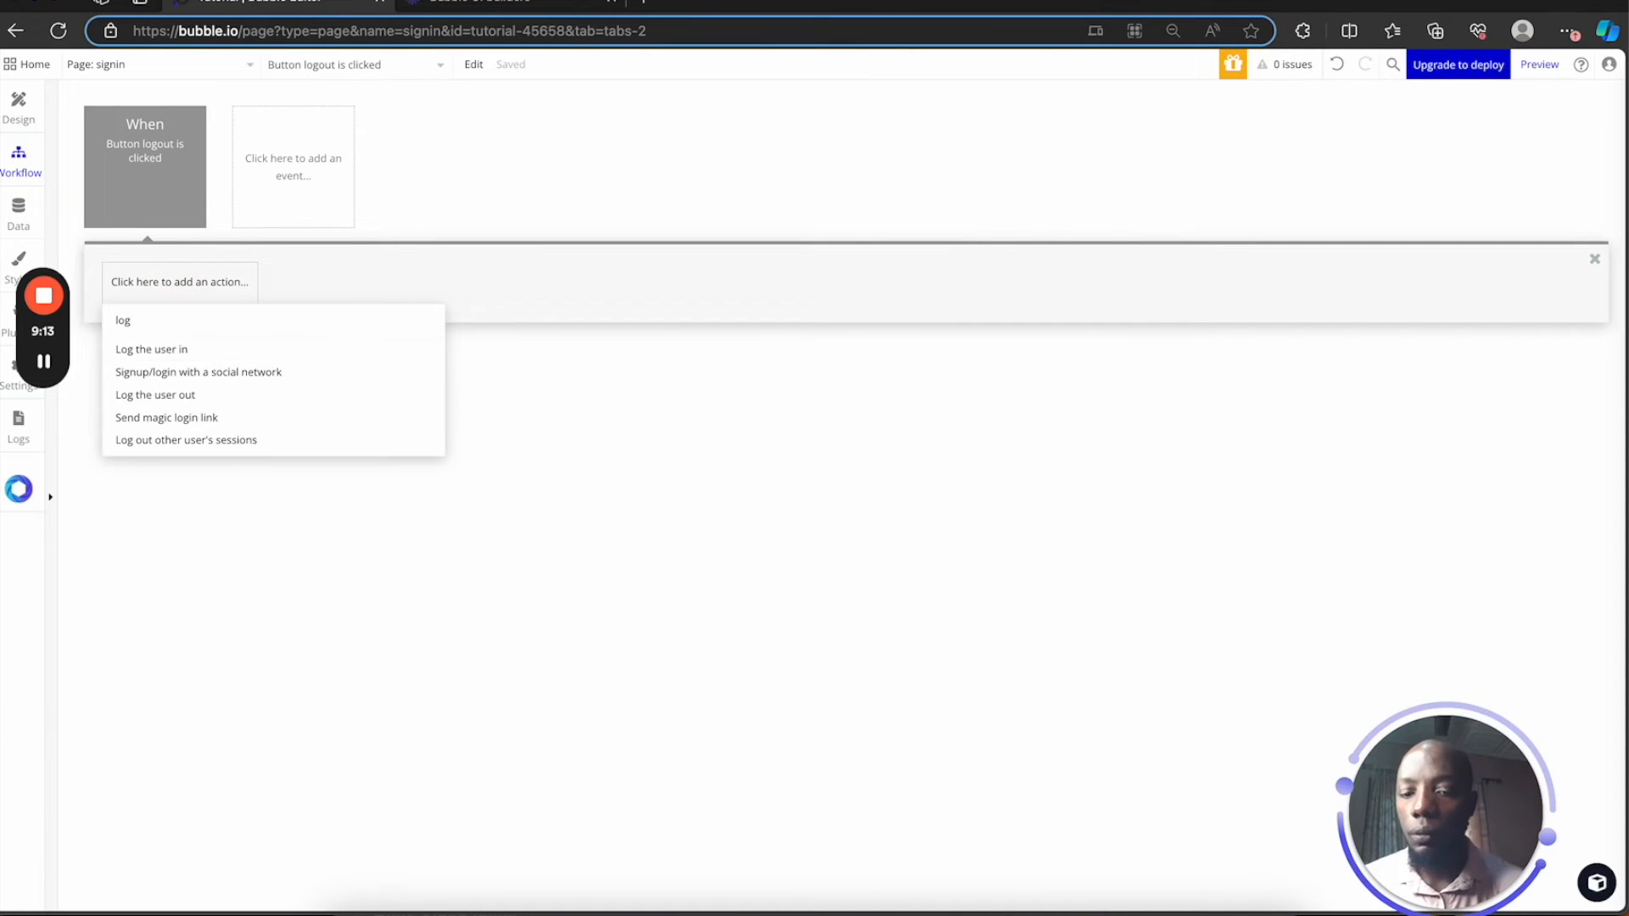
pyautogui.click(222, 397)
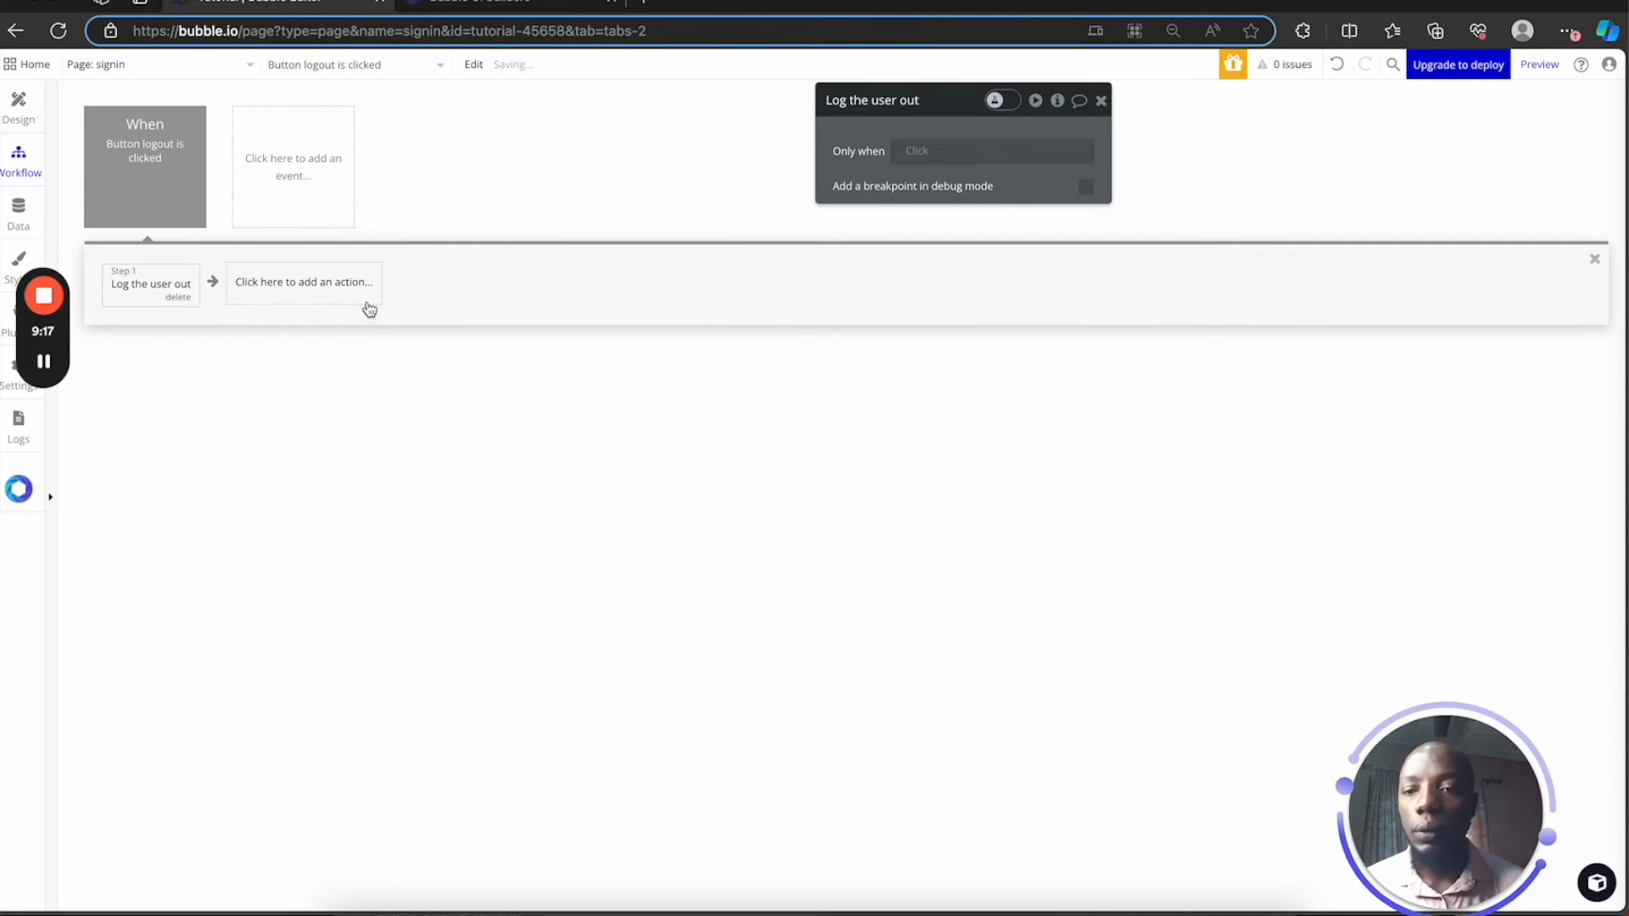
pyautogui.click(349, 282)
pyautogui.moveTo(343, 382)
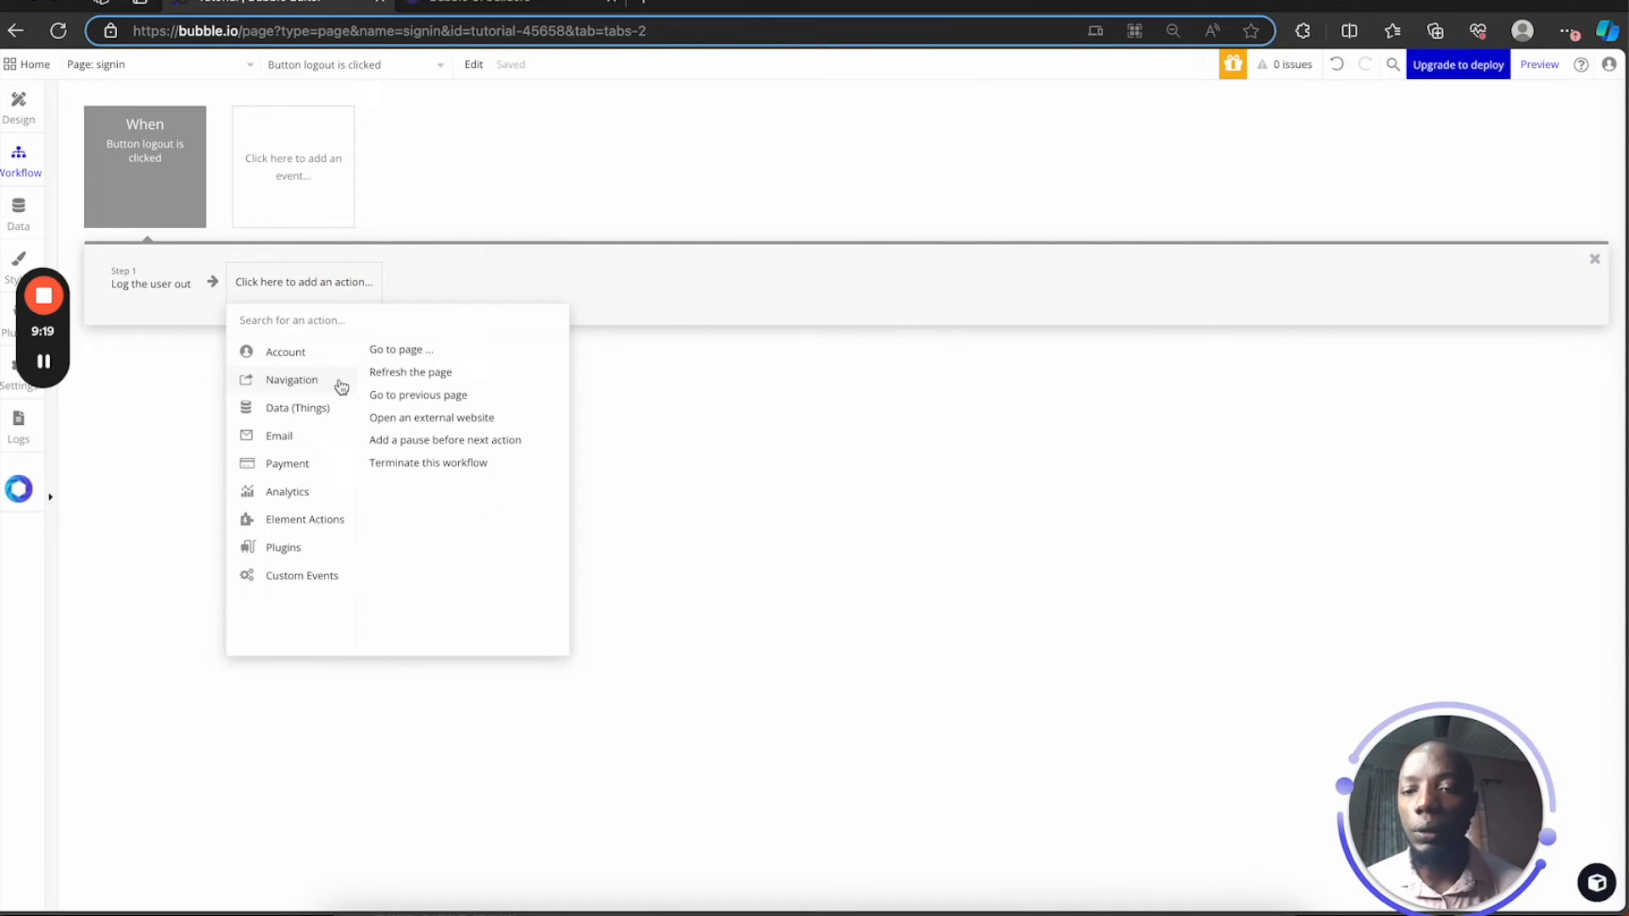
pyautogui.click(415, 351)
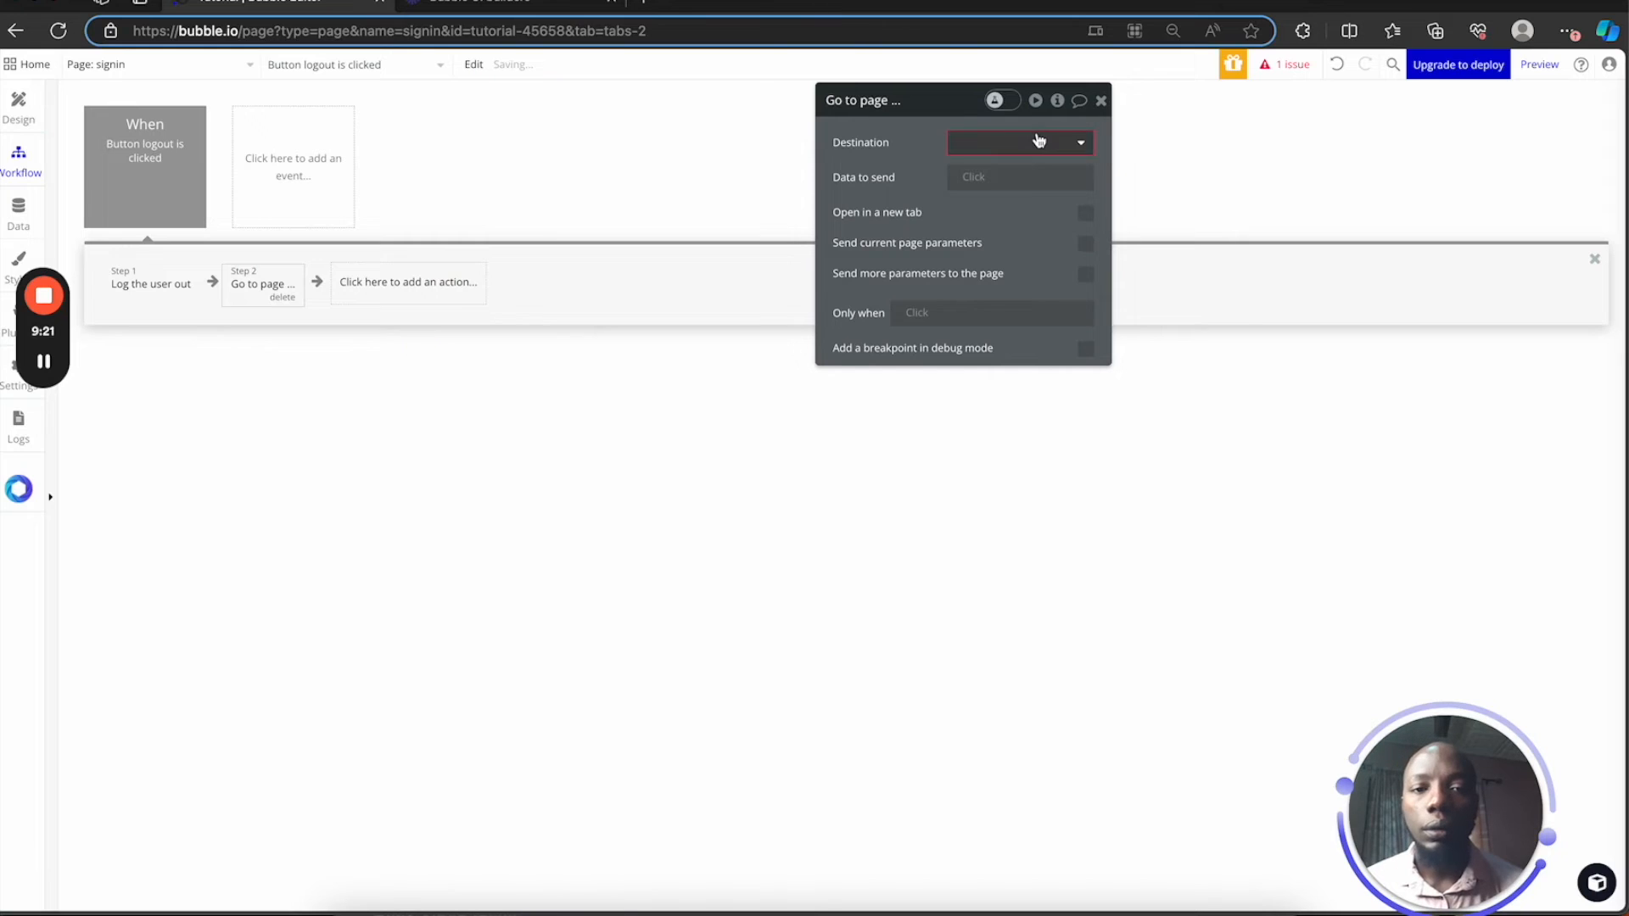
pyautogui.click(1039, 140)
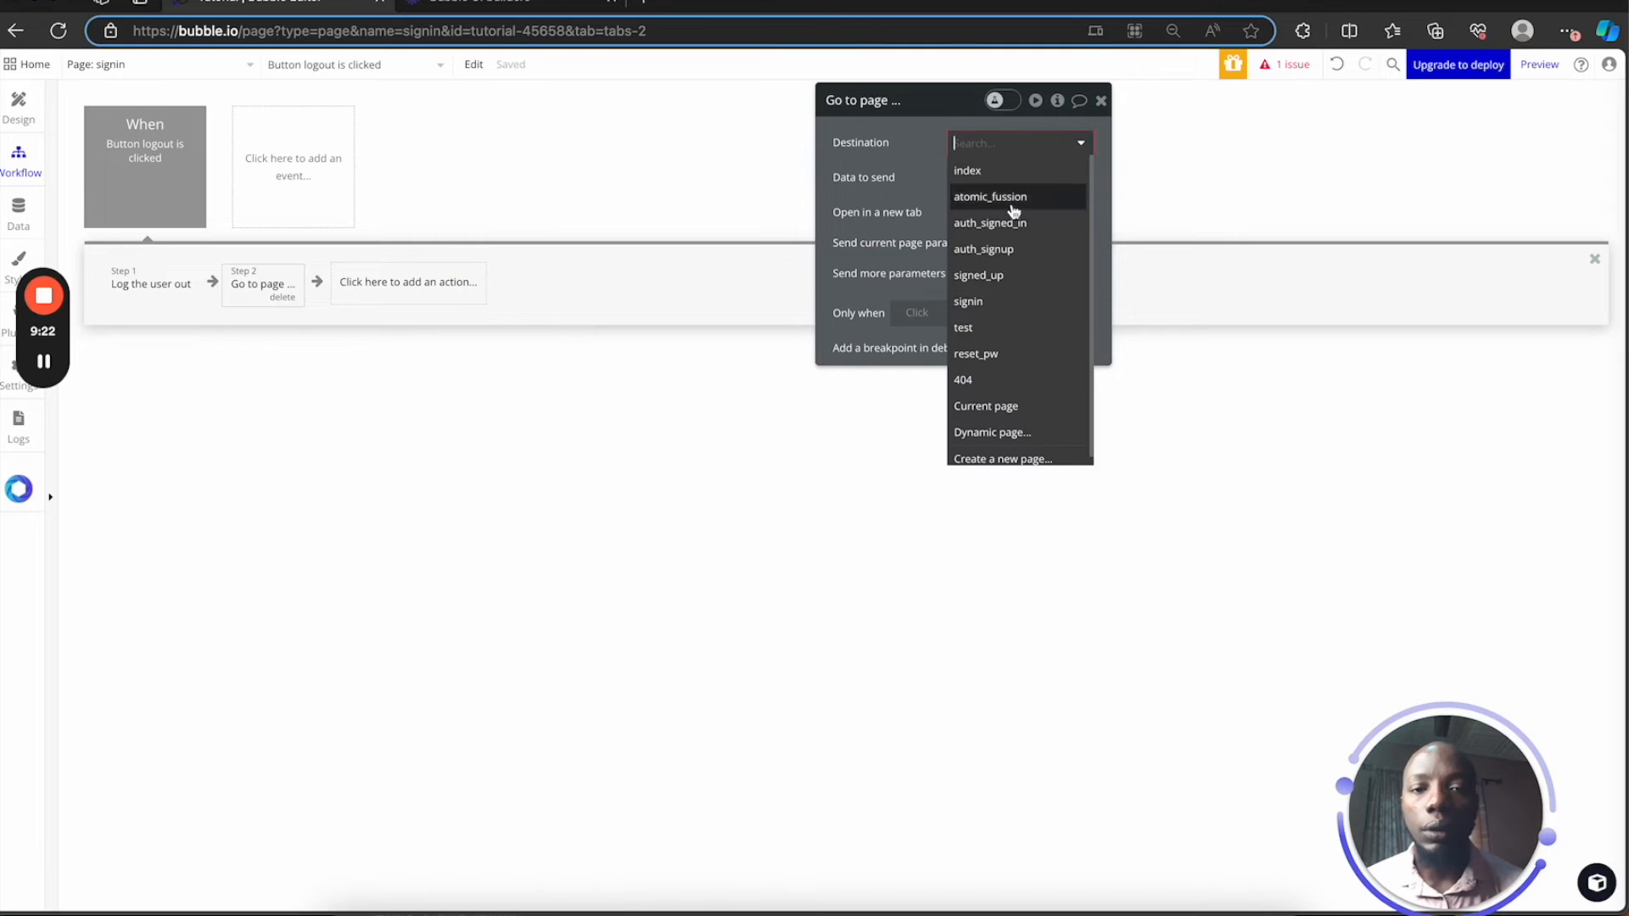
pyautogui.click(1008, 310)
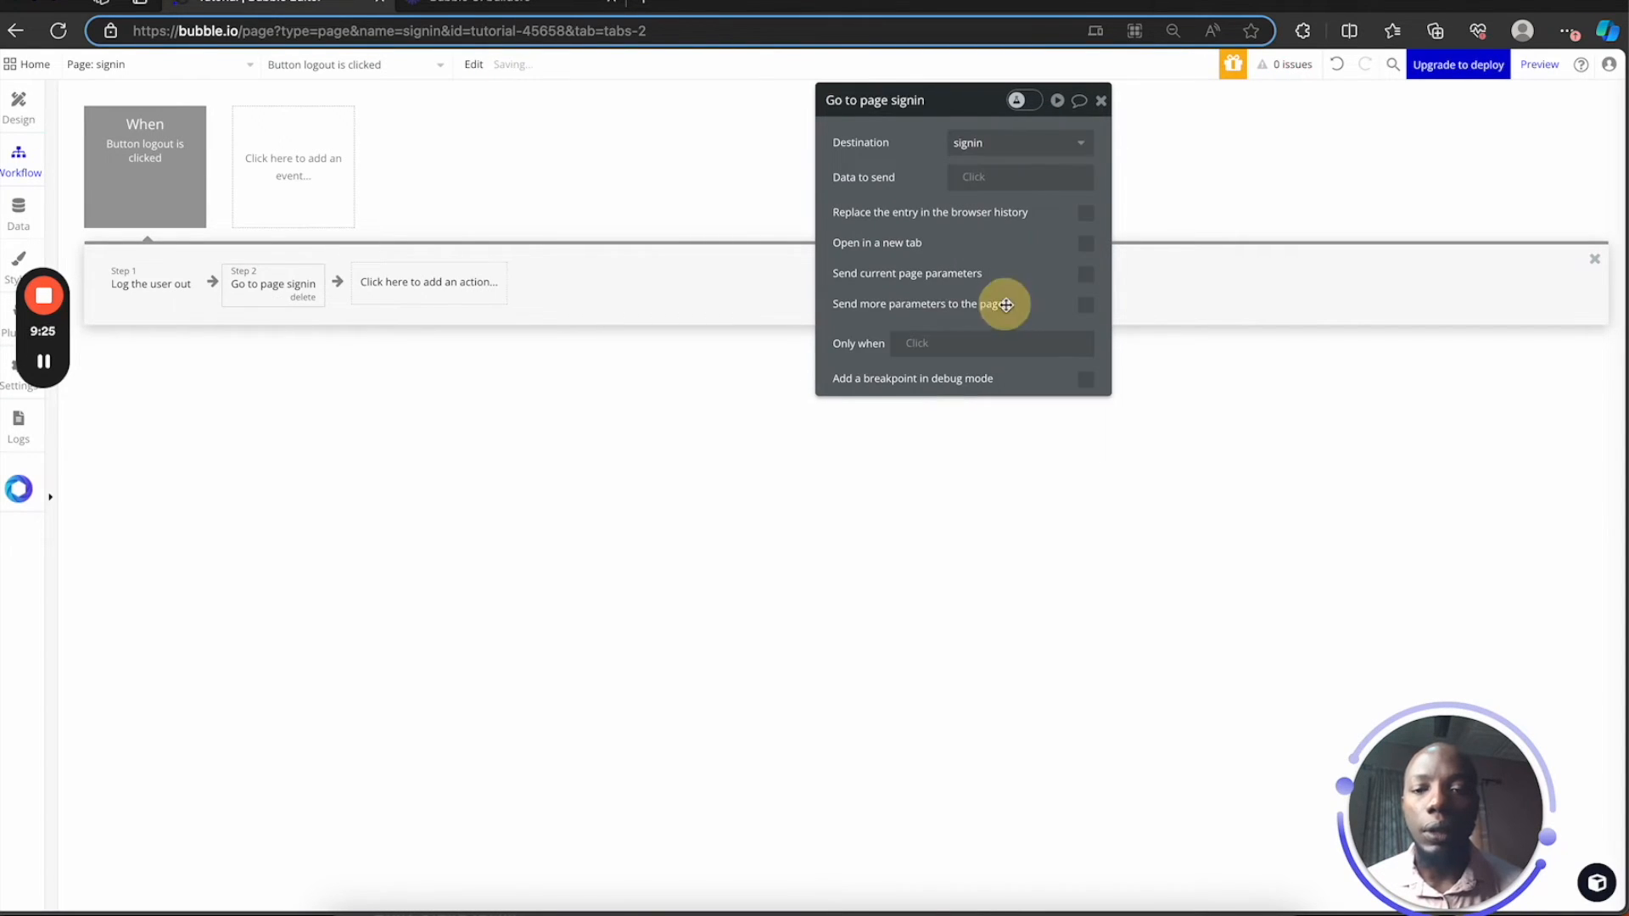
pyautogui.click(26, 108)
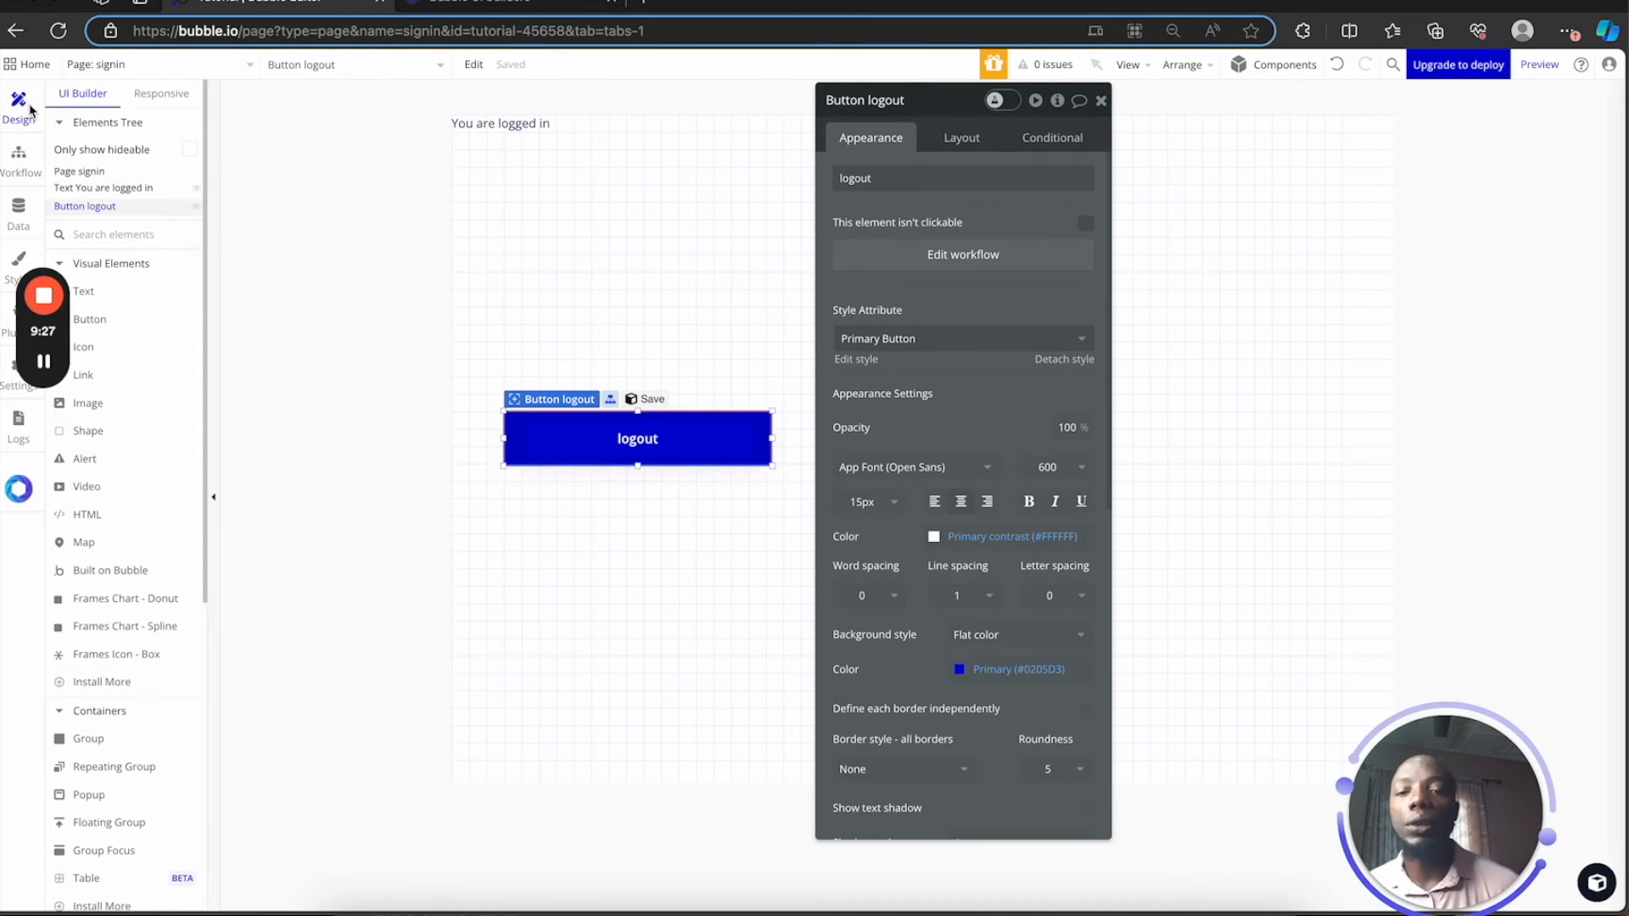
# Close the logout button's properties, deselect it, and switch to the auth_signup page
pyautogui.click(1101, 100)
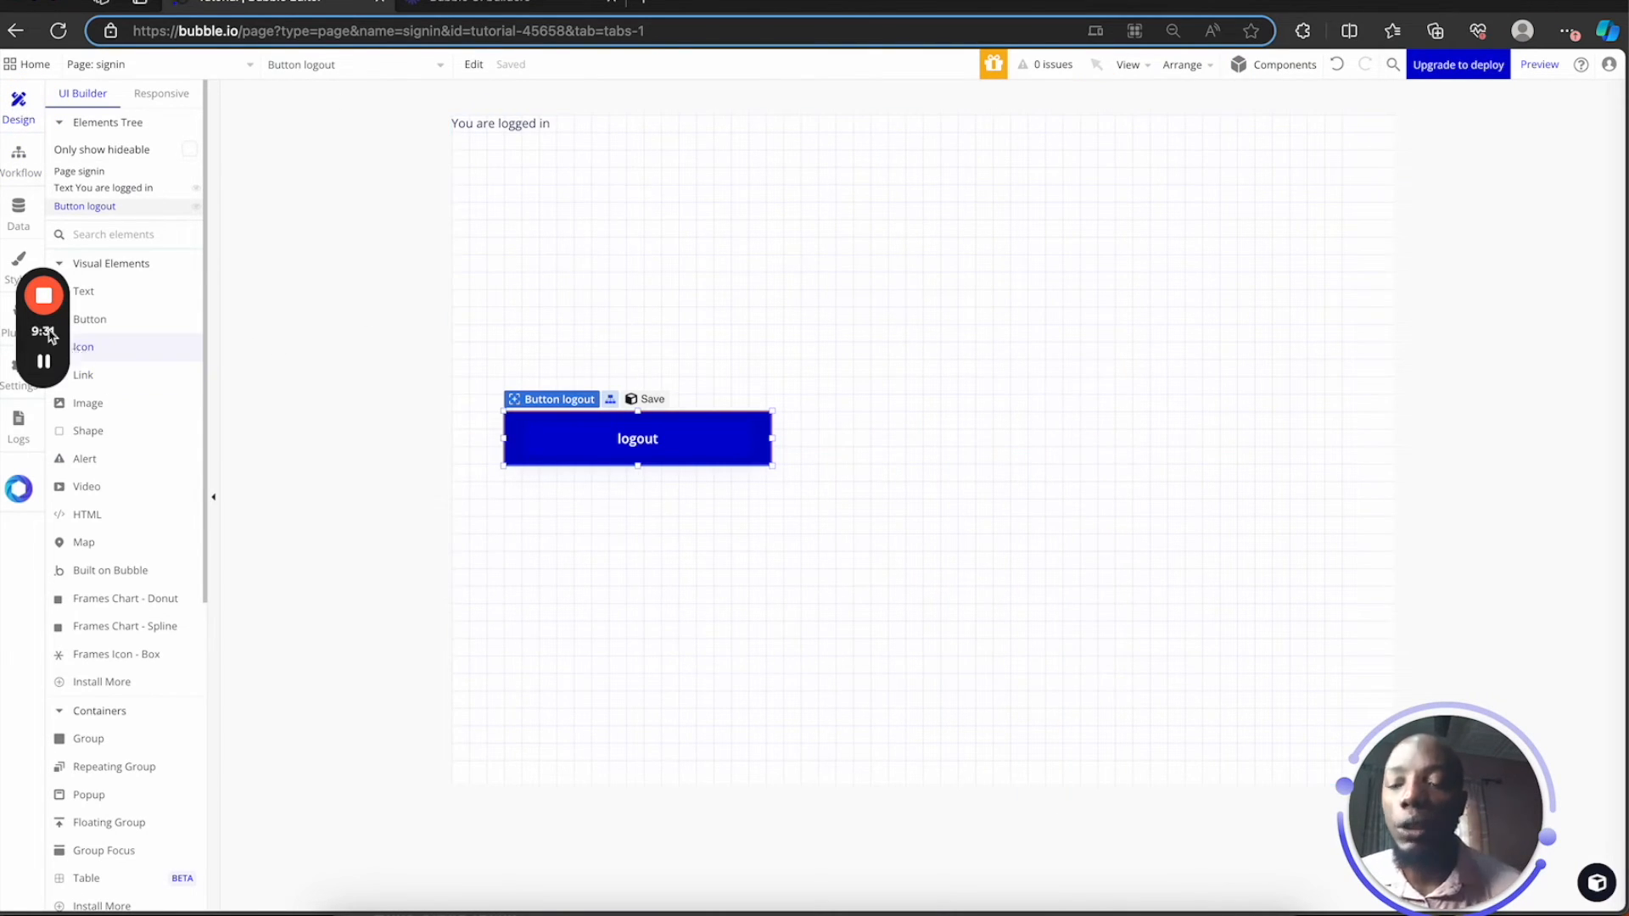
pyautogui.moveTo(49, 335)
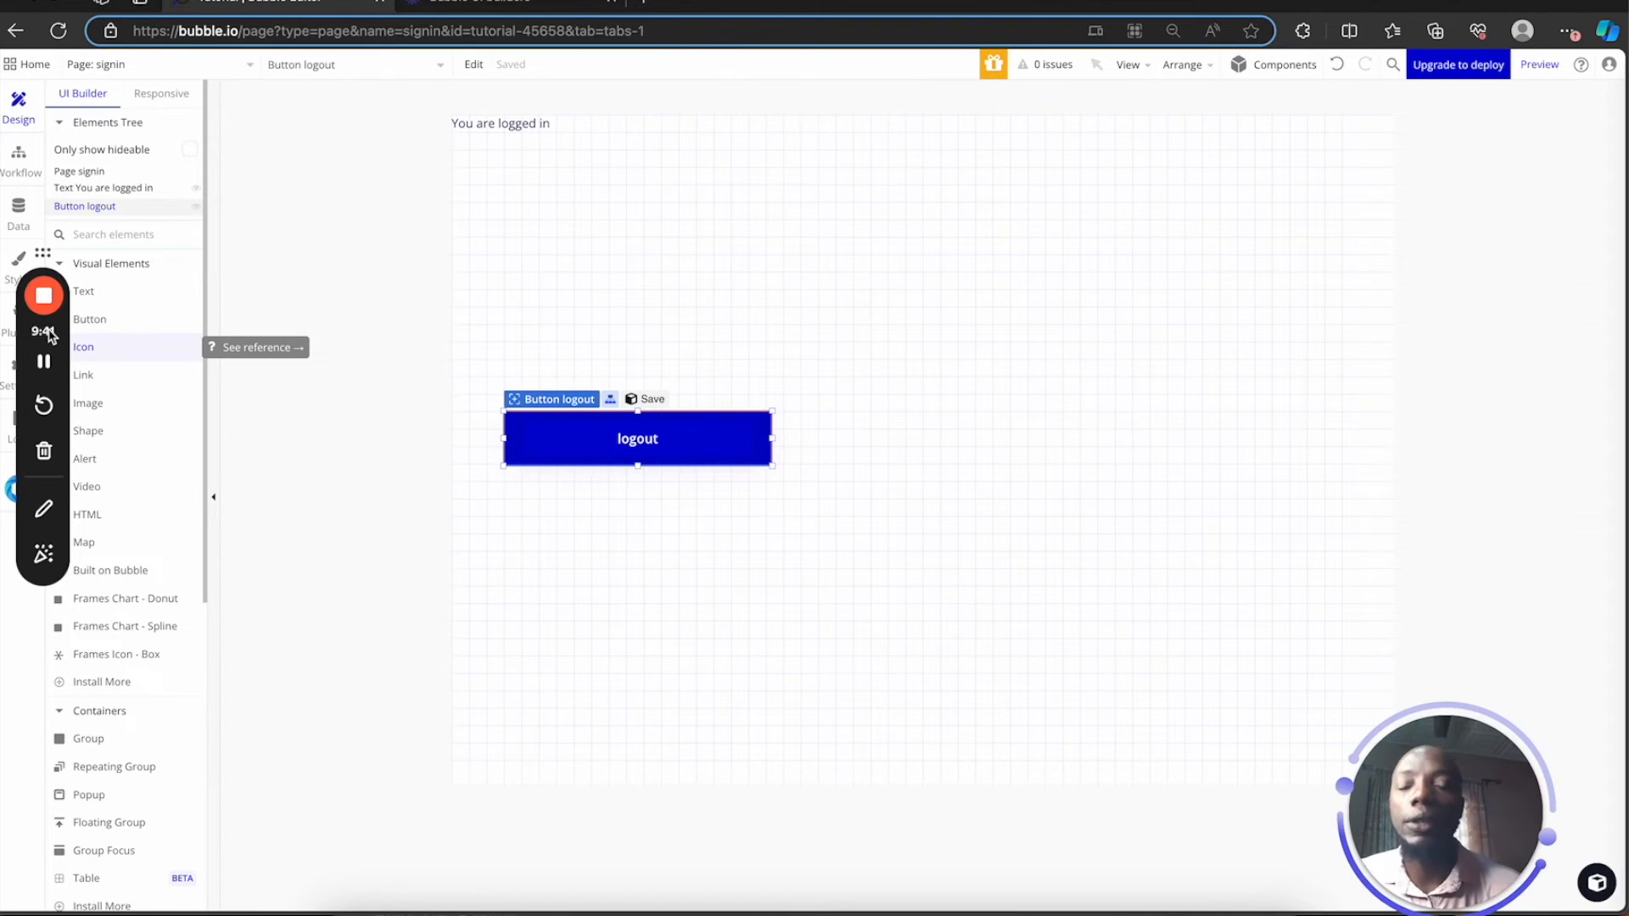
pyautogui.click(317, 344)
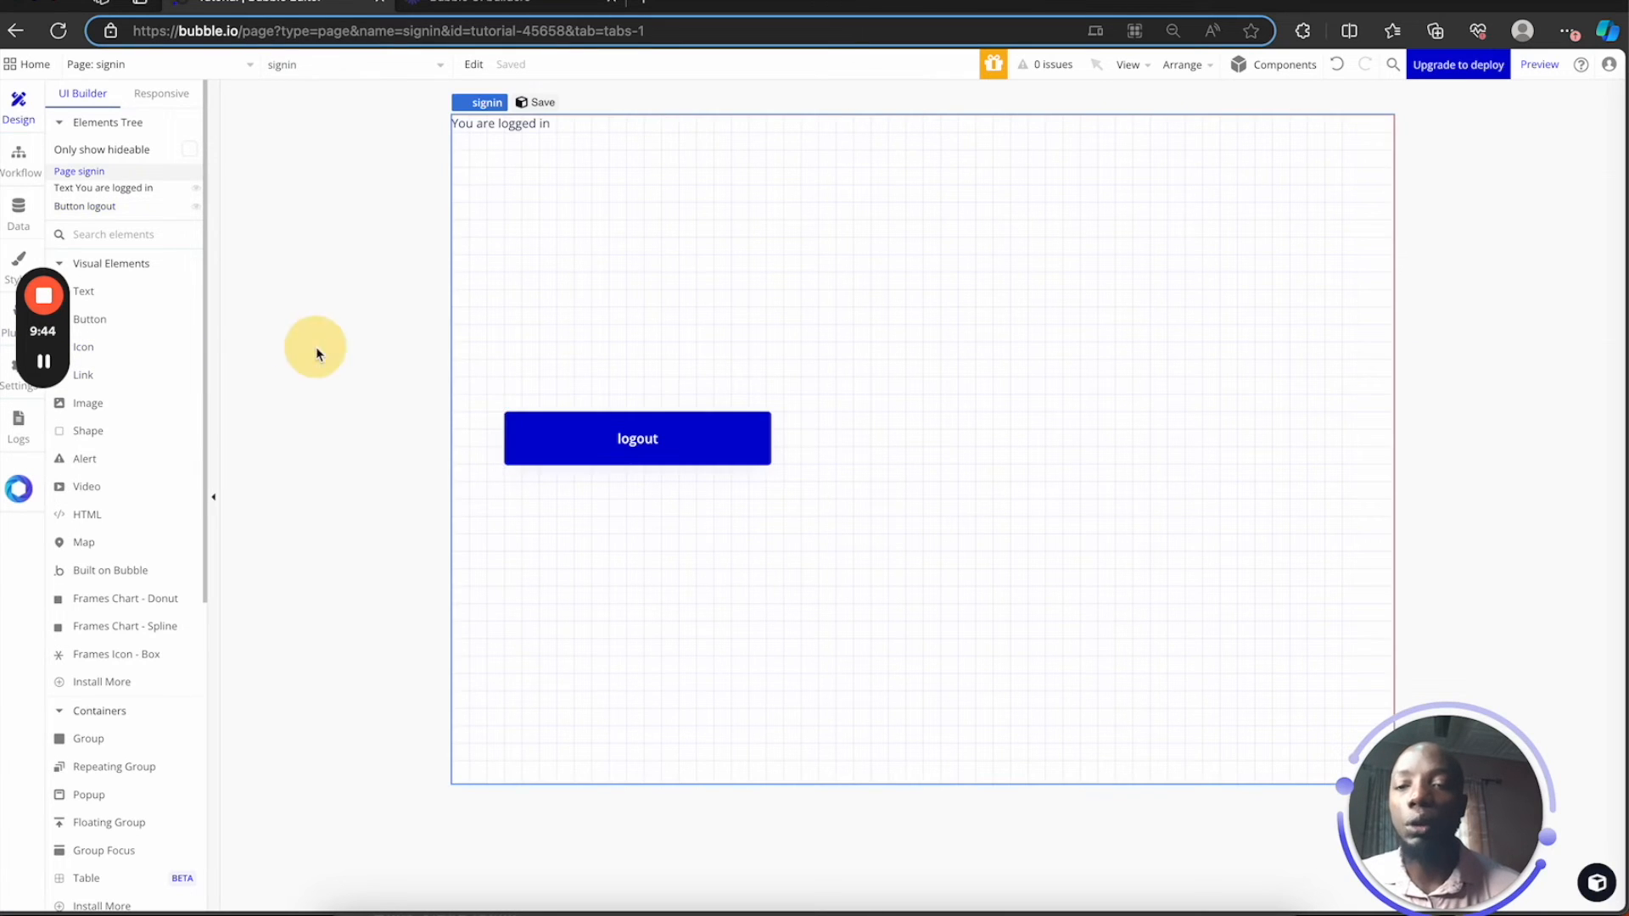
pyautogui.click(161, 64)
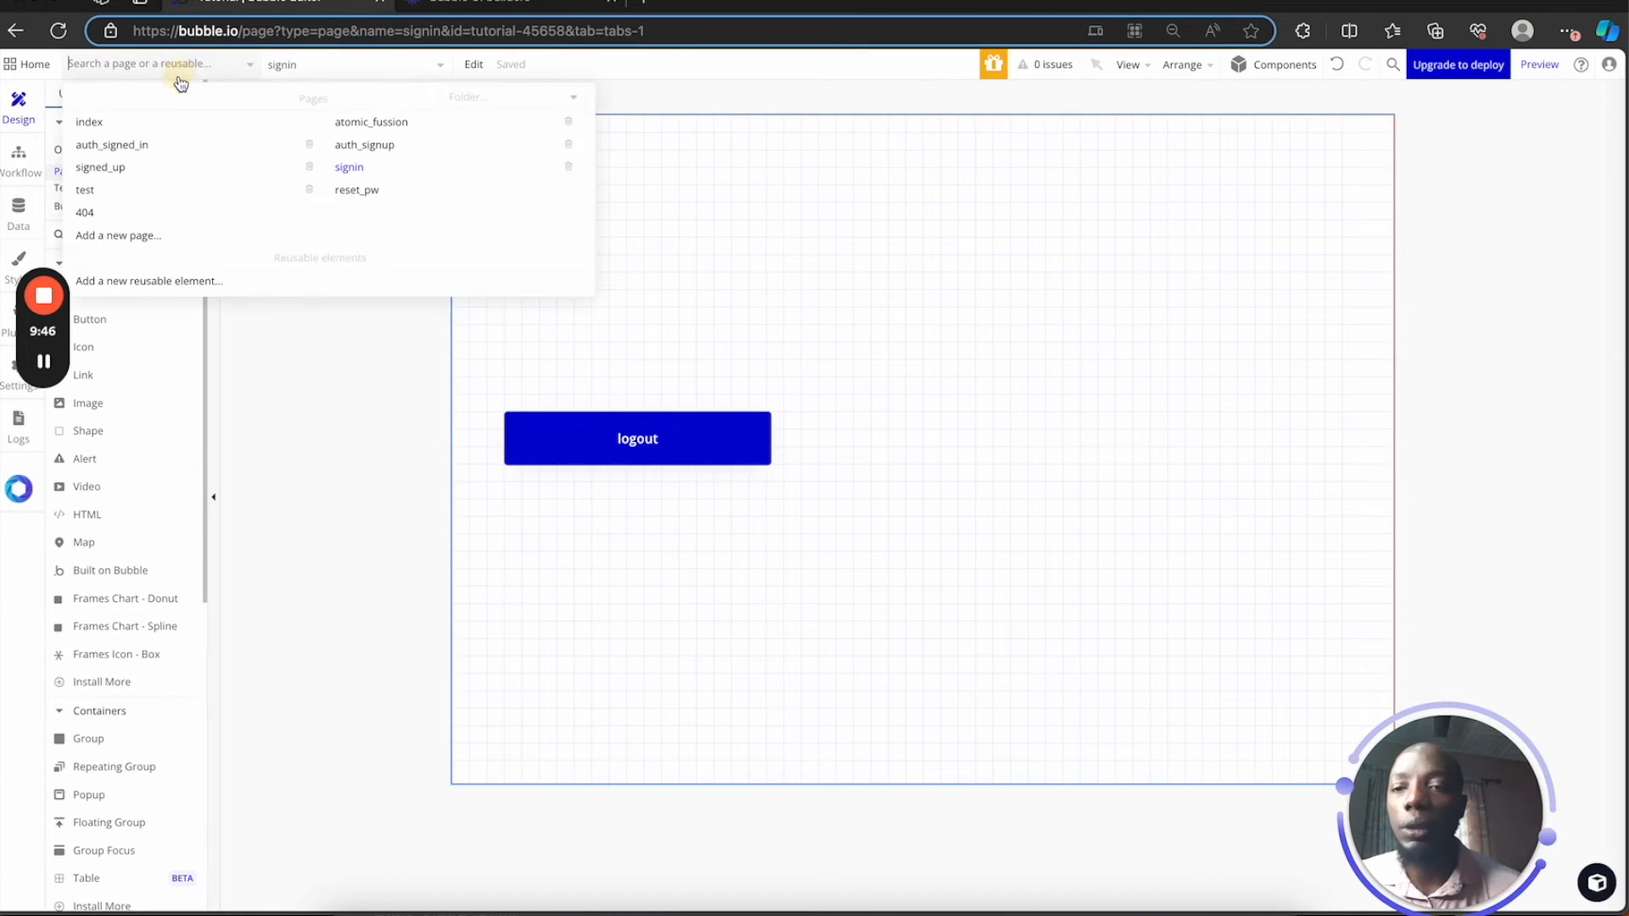
pyautogui.click(386, 149)
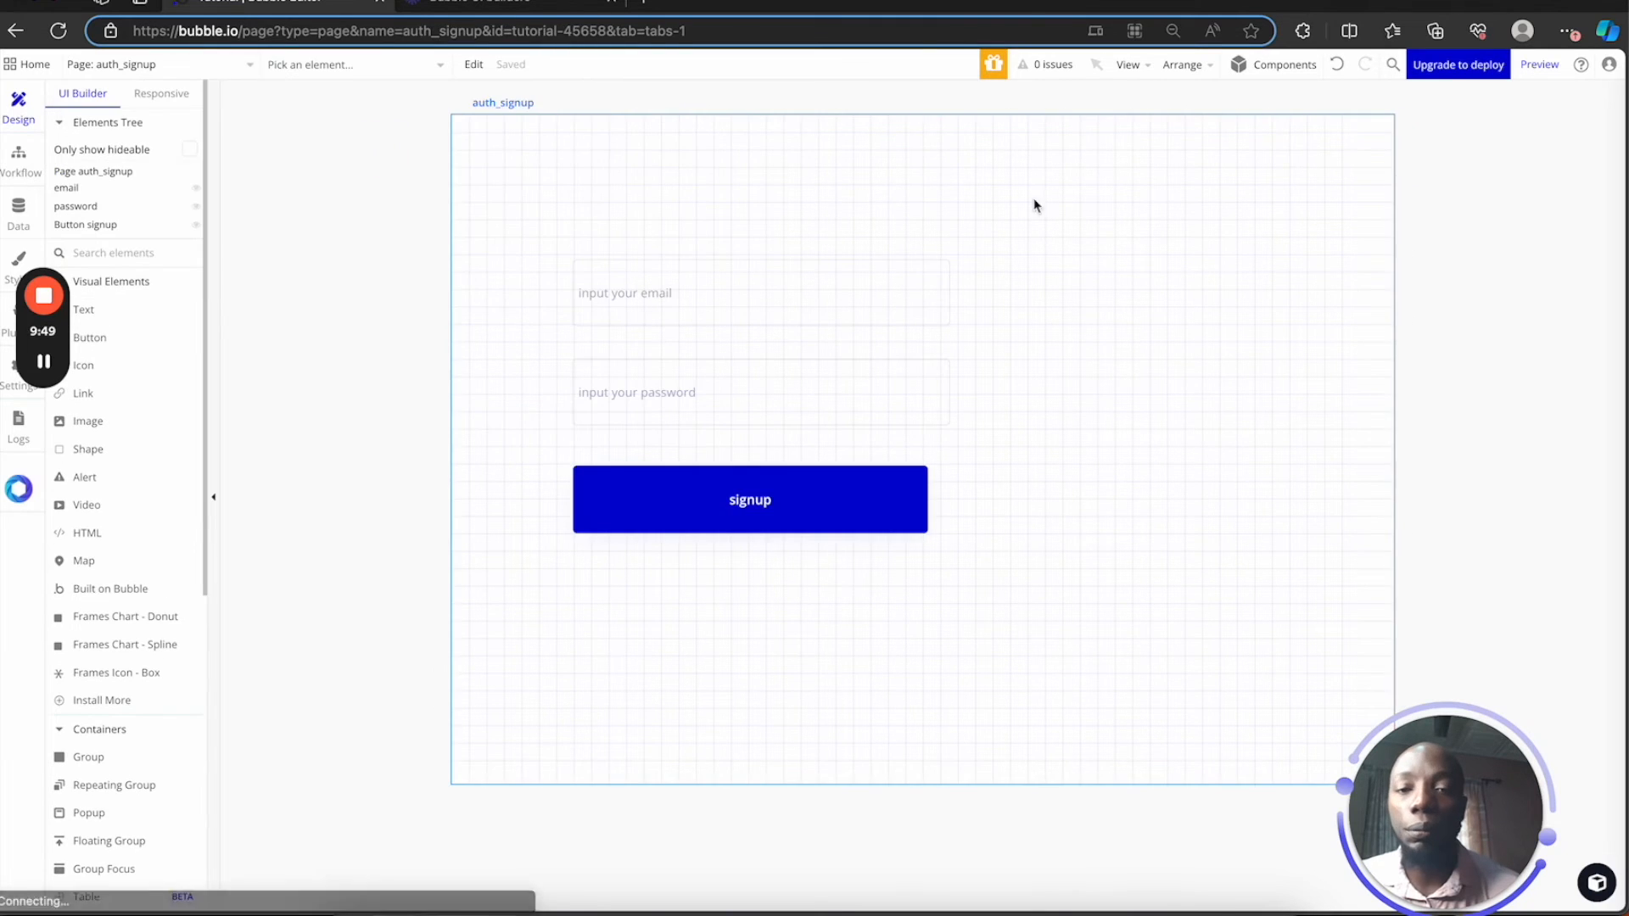
# Launch the preview and enter a test email address in the signup email field
pyautogui.click(1548, 76)
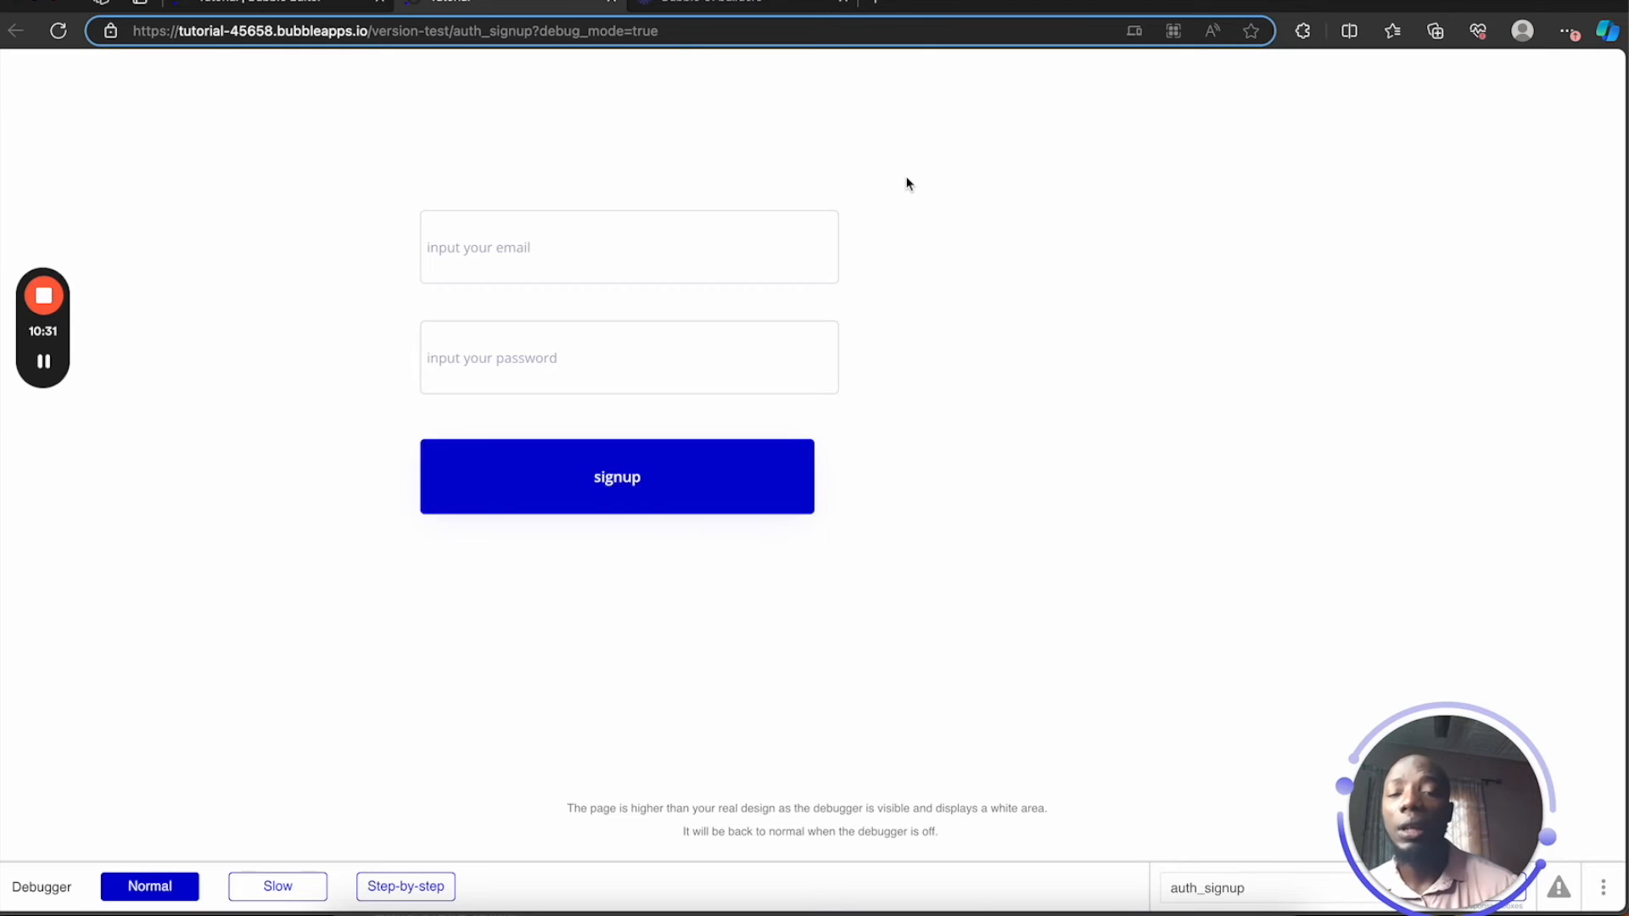
pyautogui.click(583, 247)
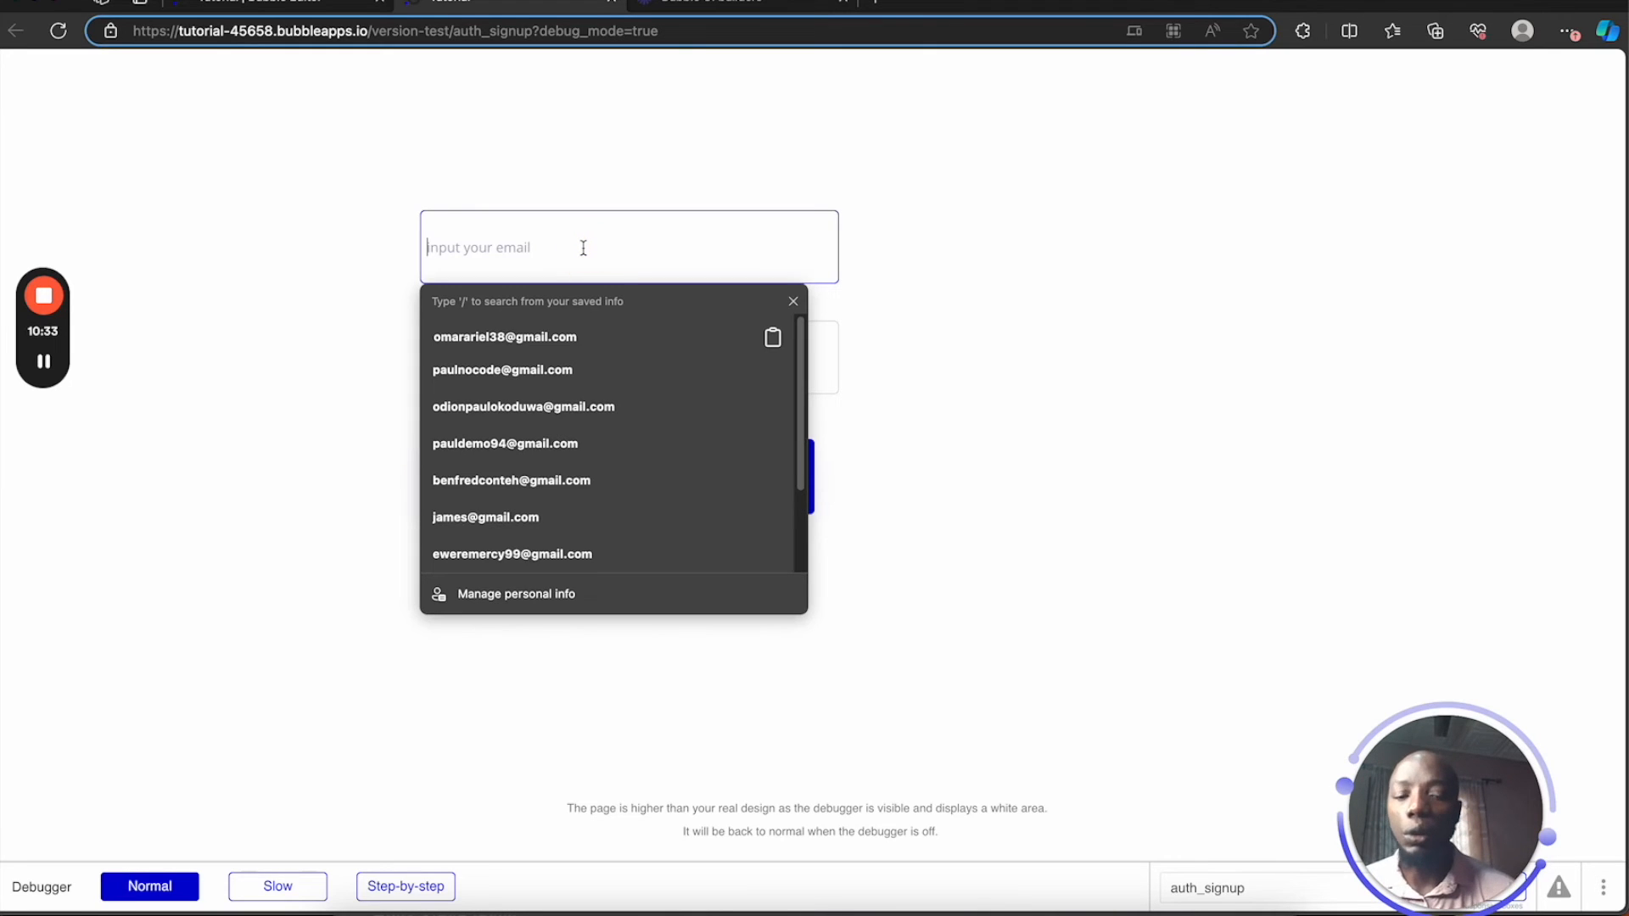
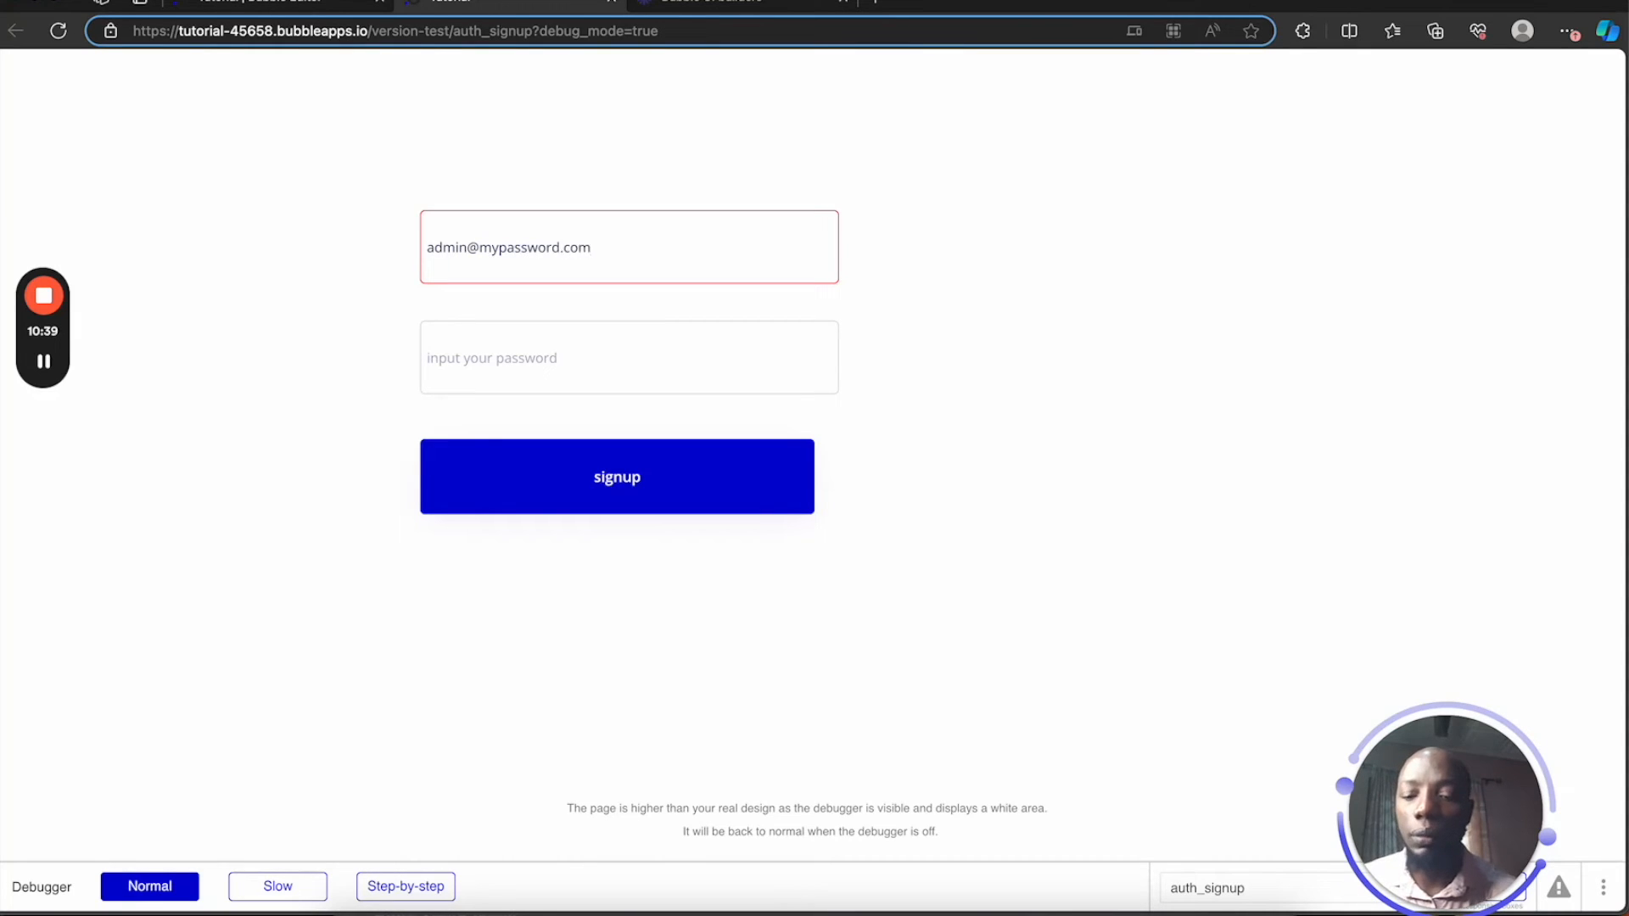
pyautogui.hotkey('ctrl', 'a')
# Type a test password, toggle its visibility to check it, and submit the signup form
pyautogui.click(428, 358)
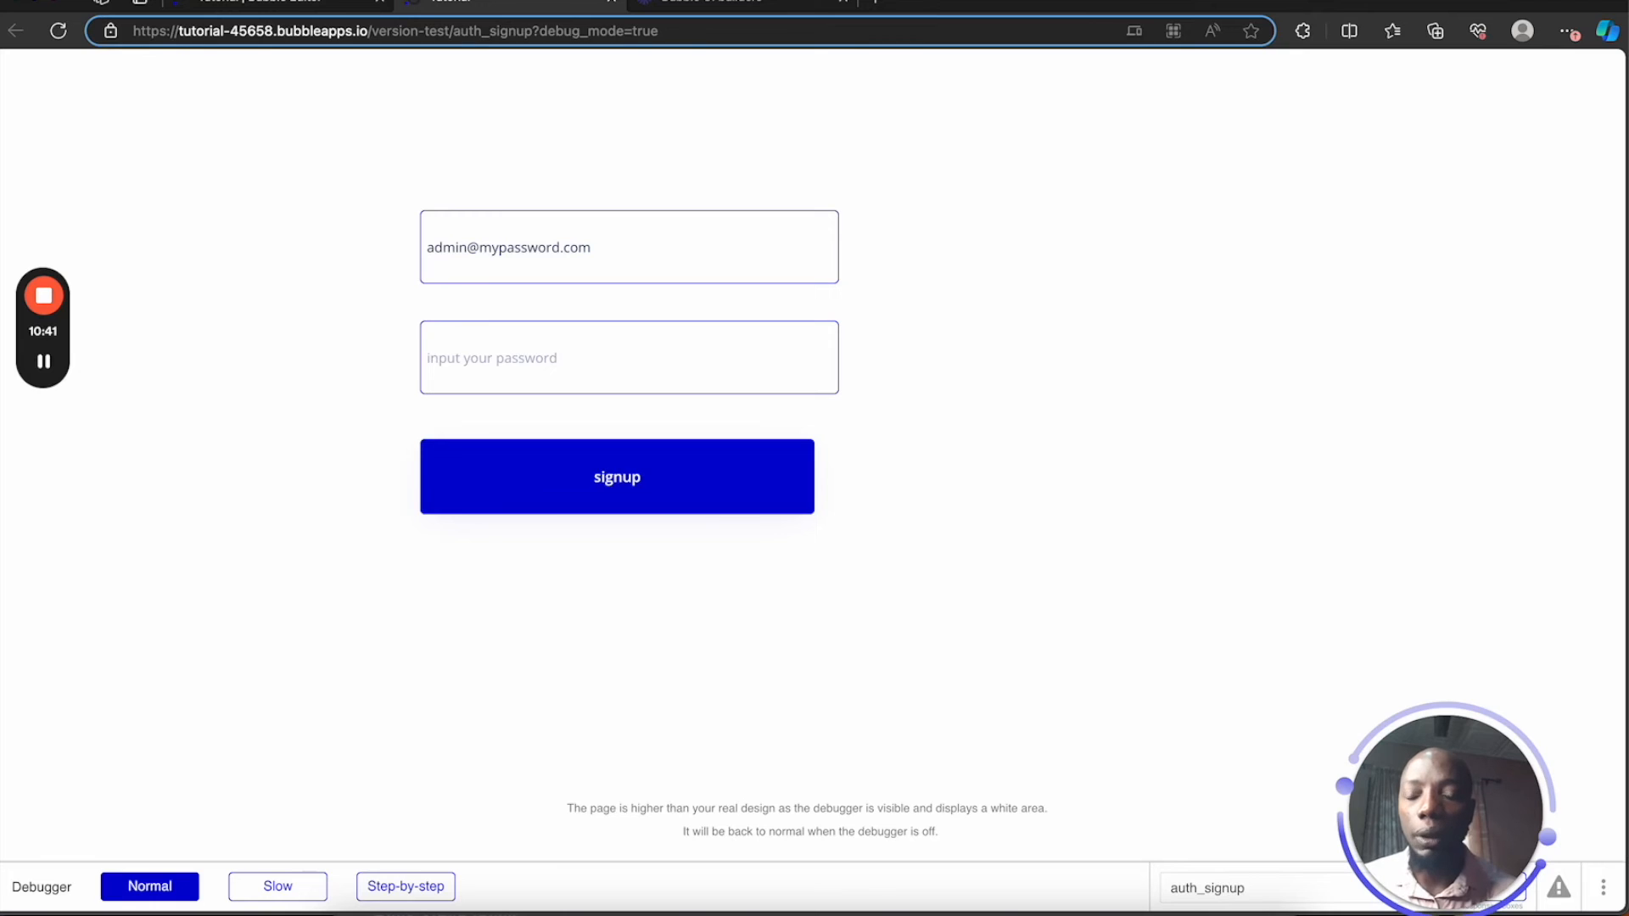
pyautogui.write('••')
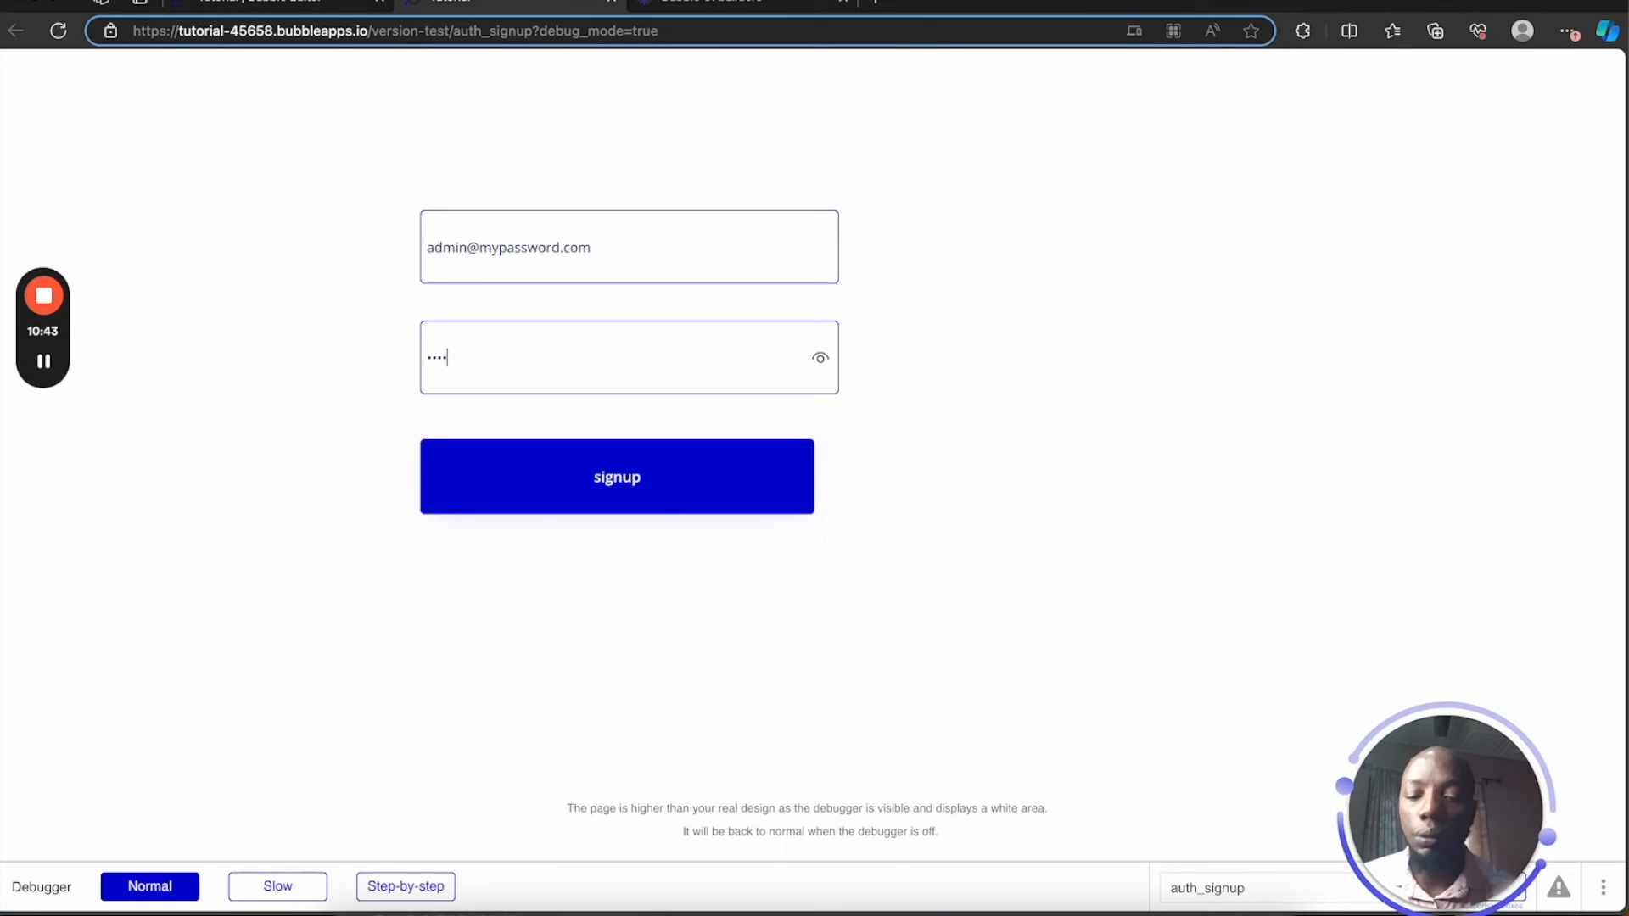
pyautogui.write('8')
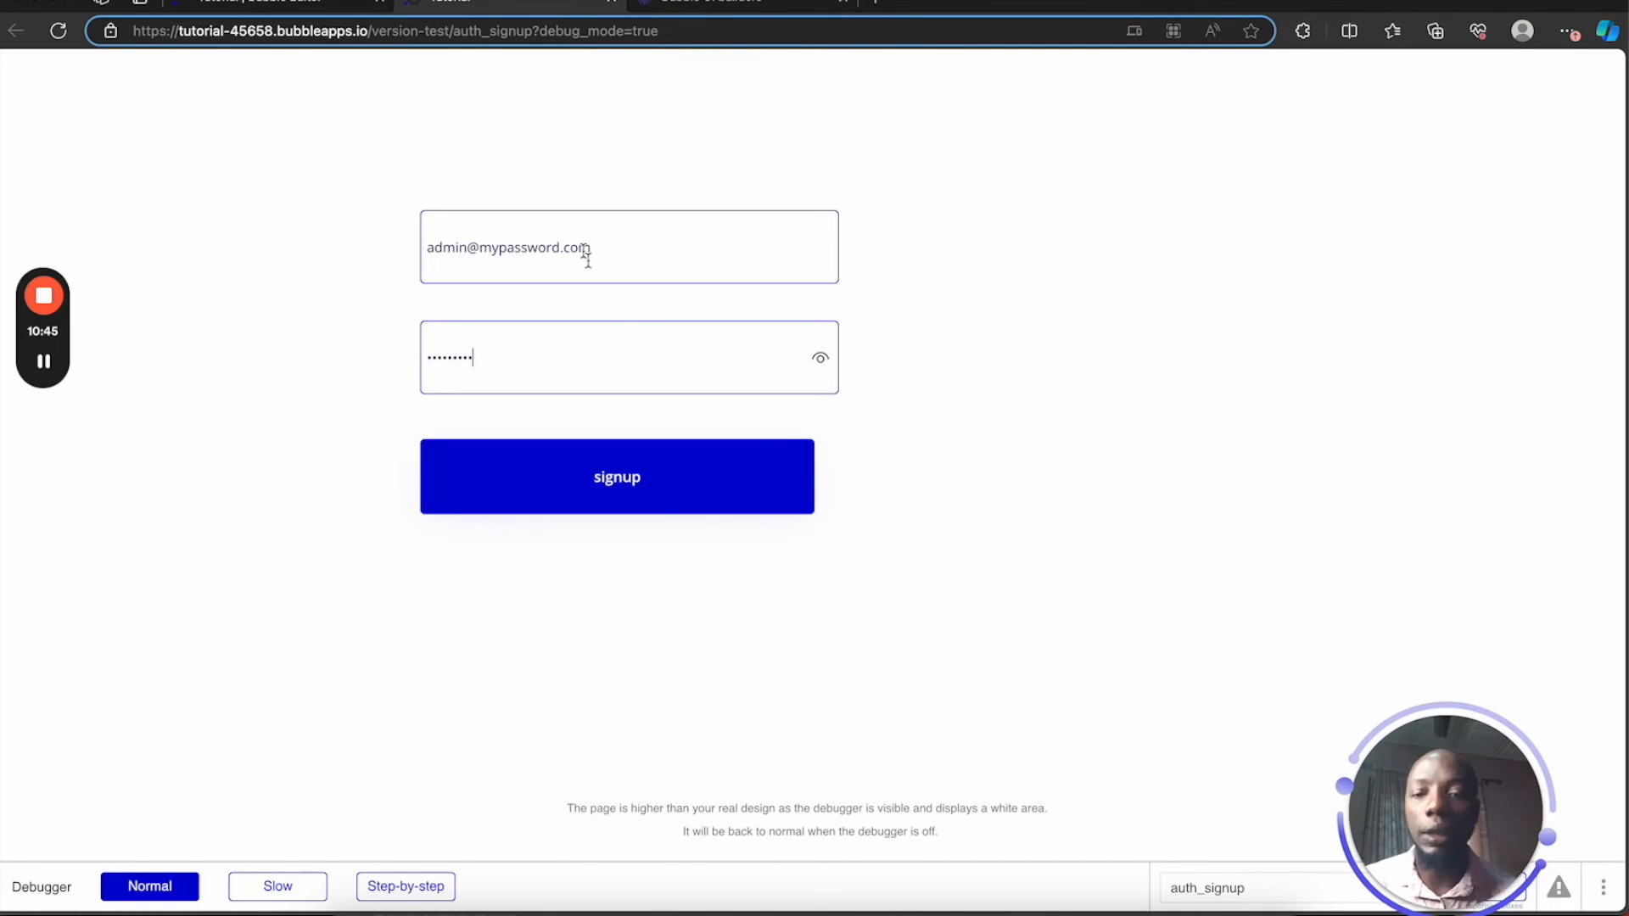
pyautogui.write('9')
pyautogui.click(821, 361)
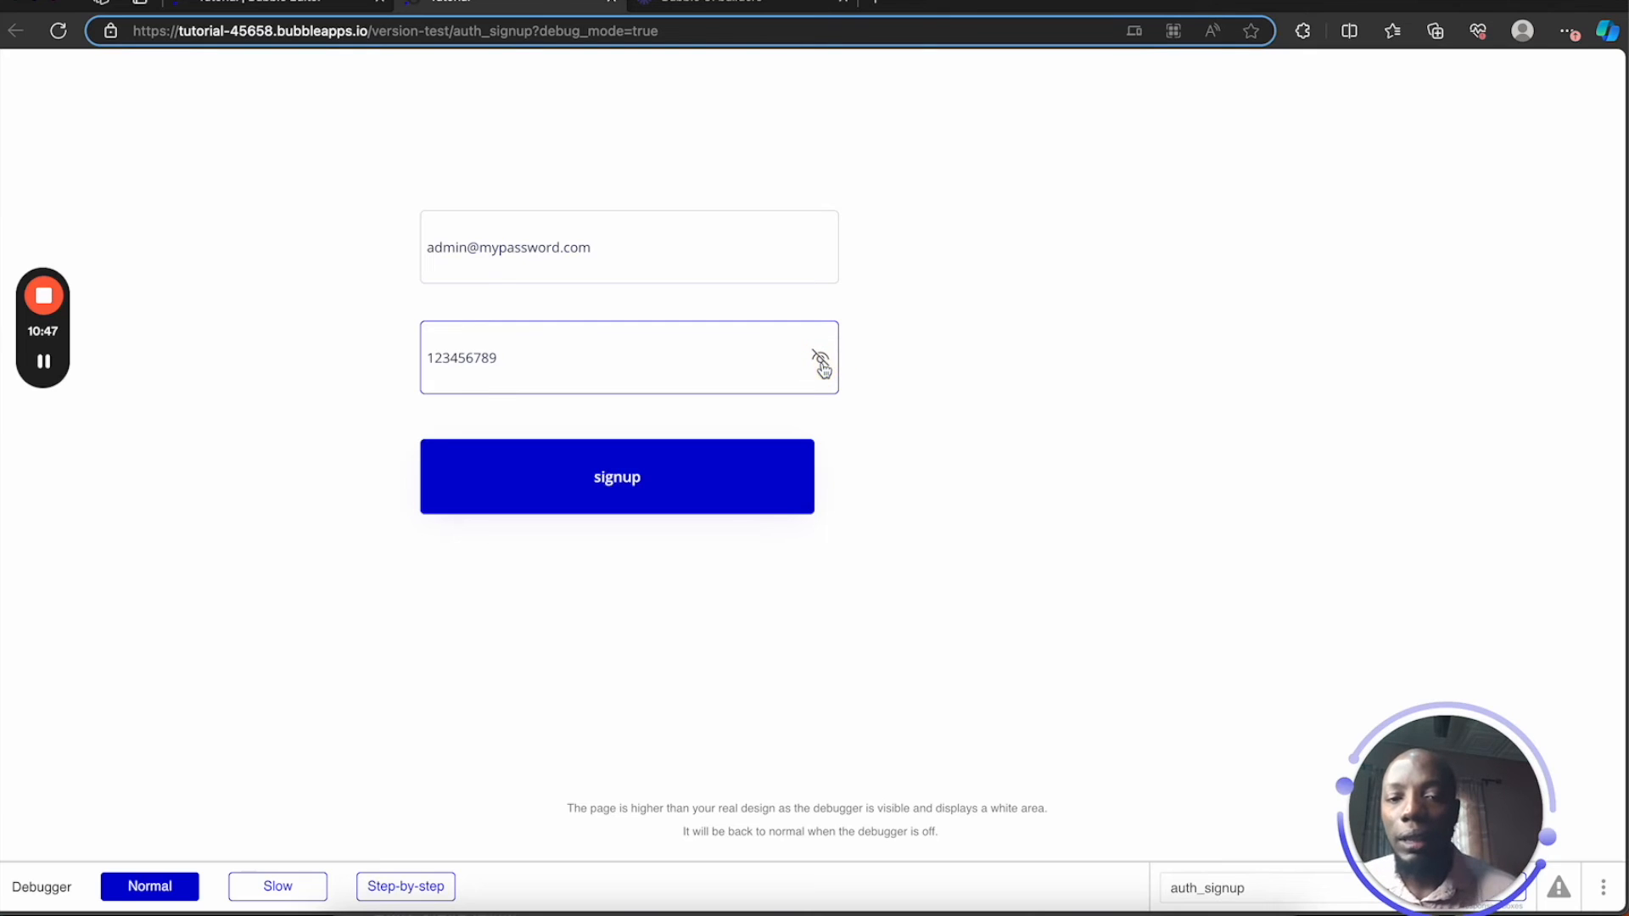
pyautogui.click(821, 361)
pyautogui.click(820, 361)
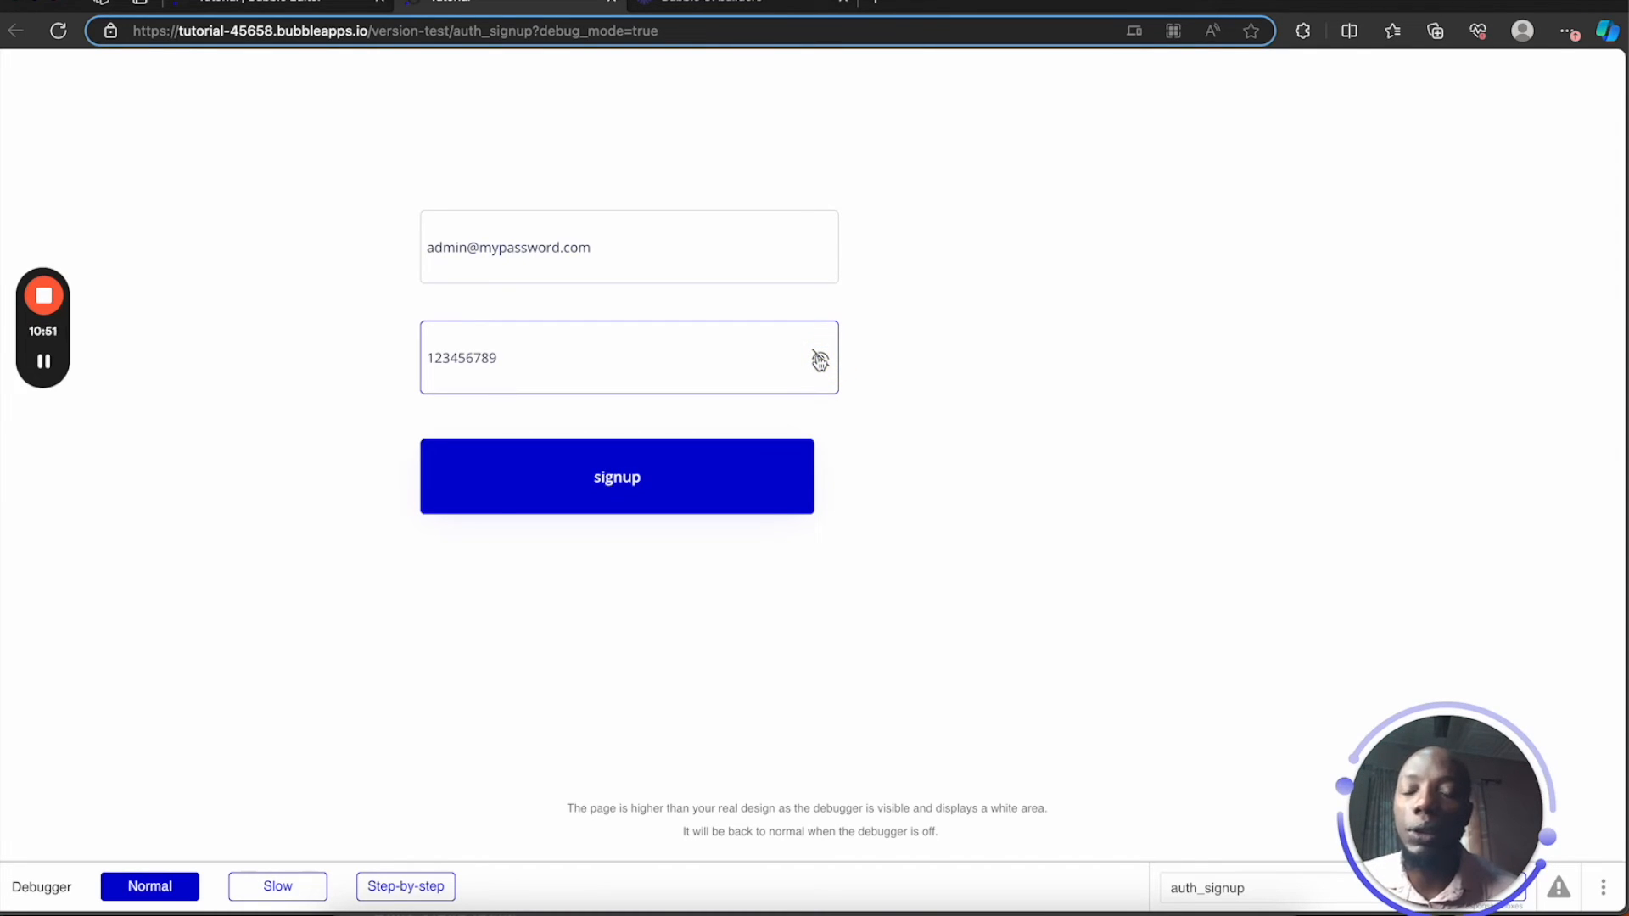
pyautogui.click(701, 372)
pyautogui.click(649, 373)
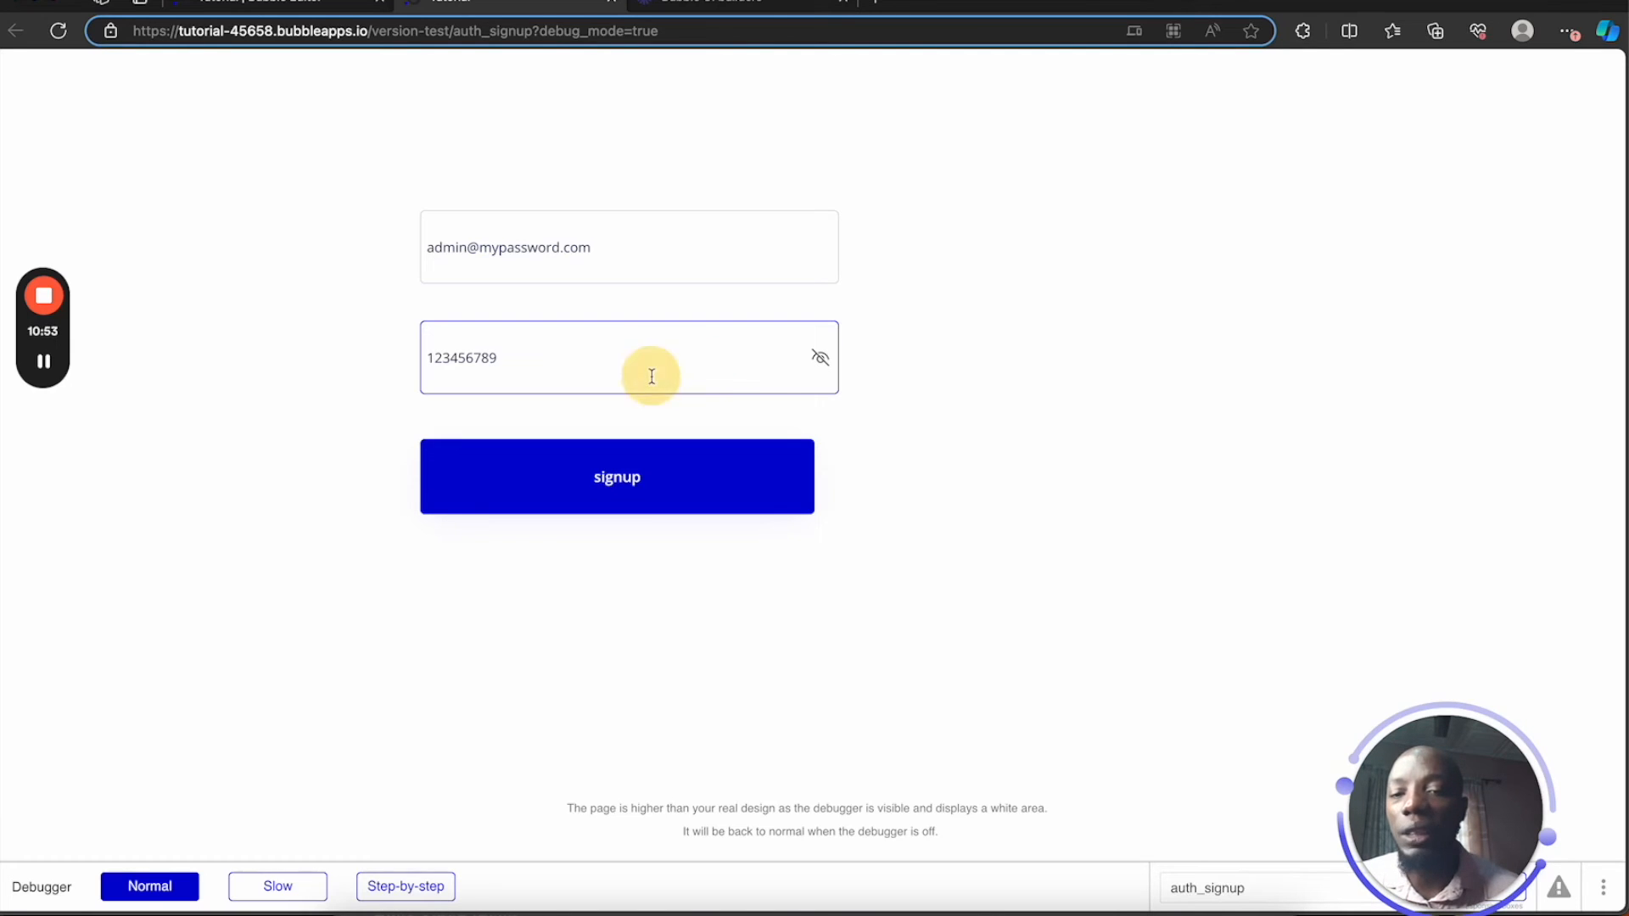
pyautogui.click(628, 477)
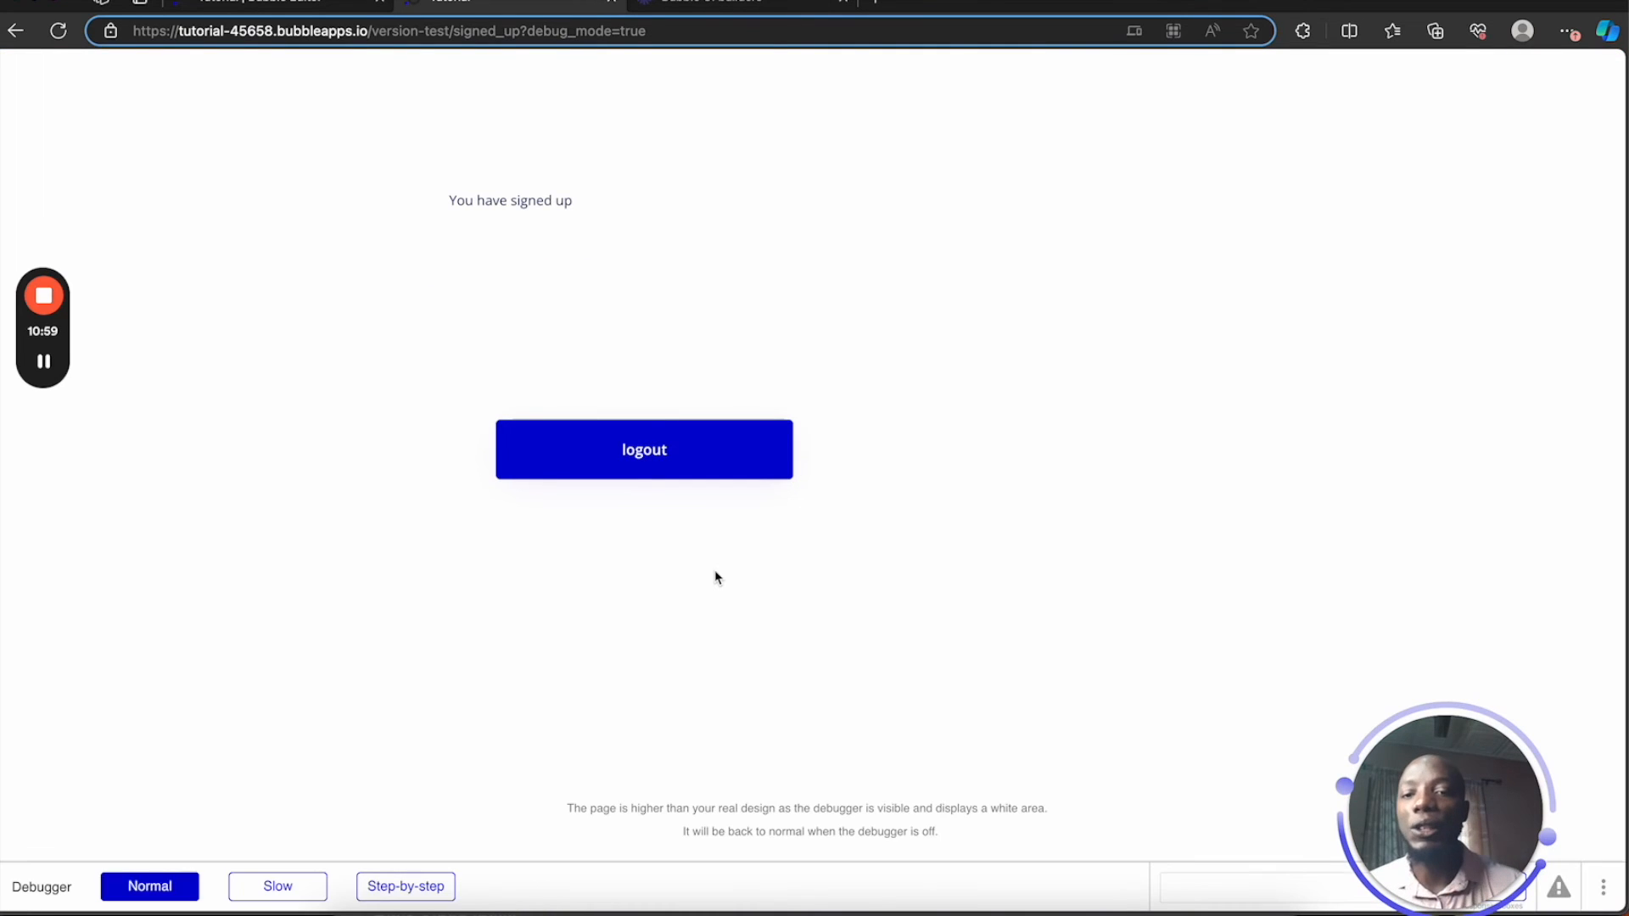
# Press logout twice in the preview, then go back to the Bubble editor tab
pyautogui.click(669, 454)
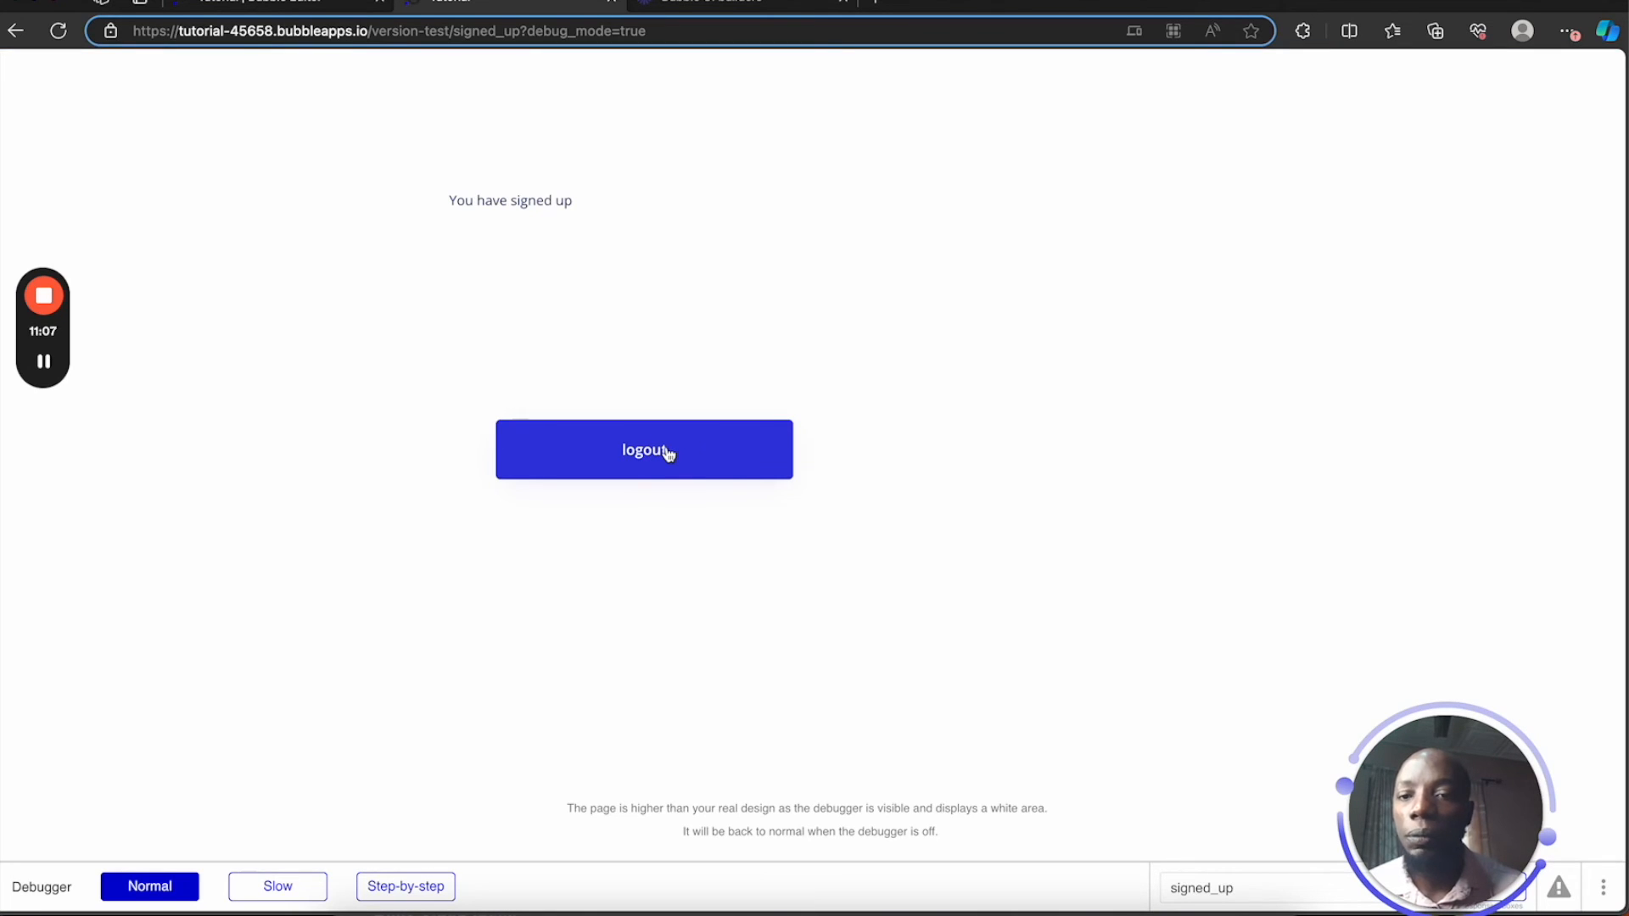
pyautogui.click(670, 454)
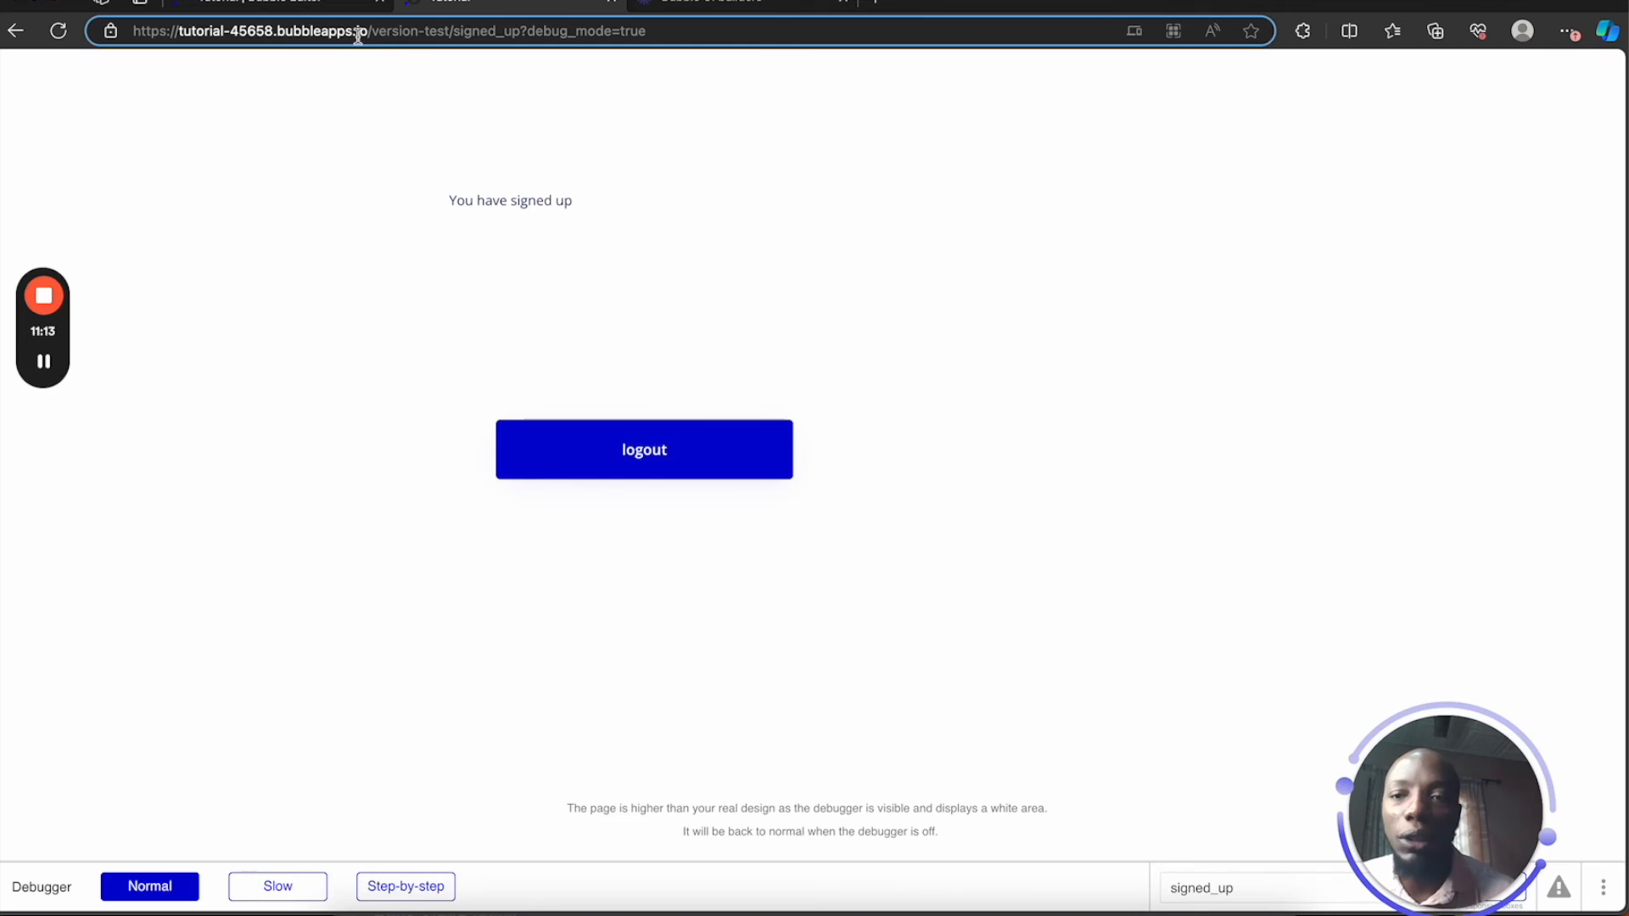
pyautogui.click(311, 4)
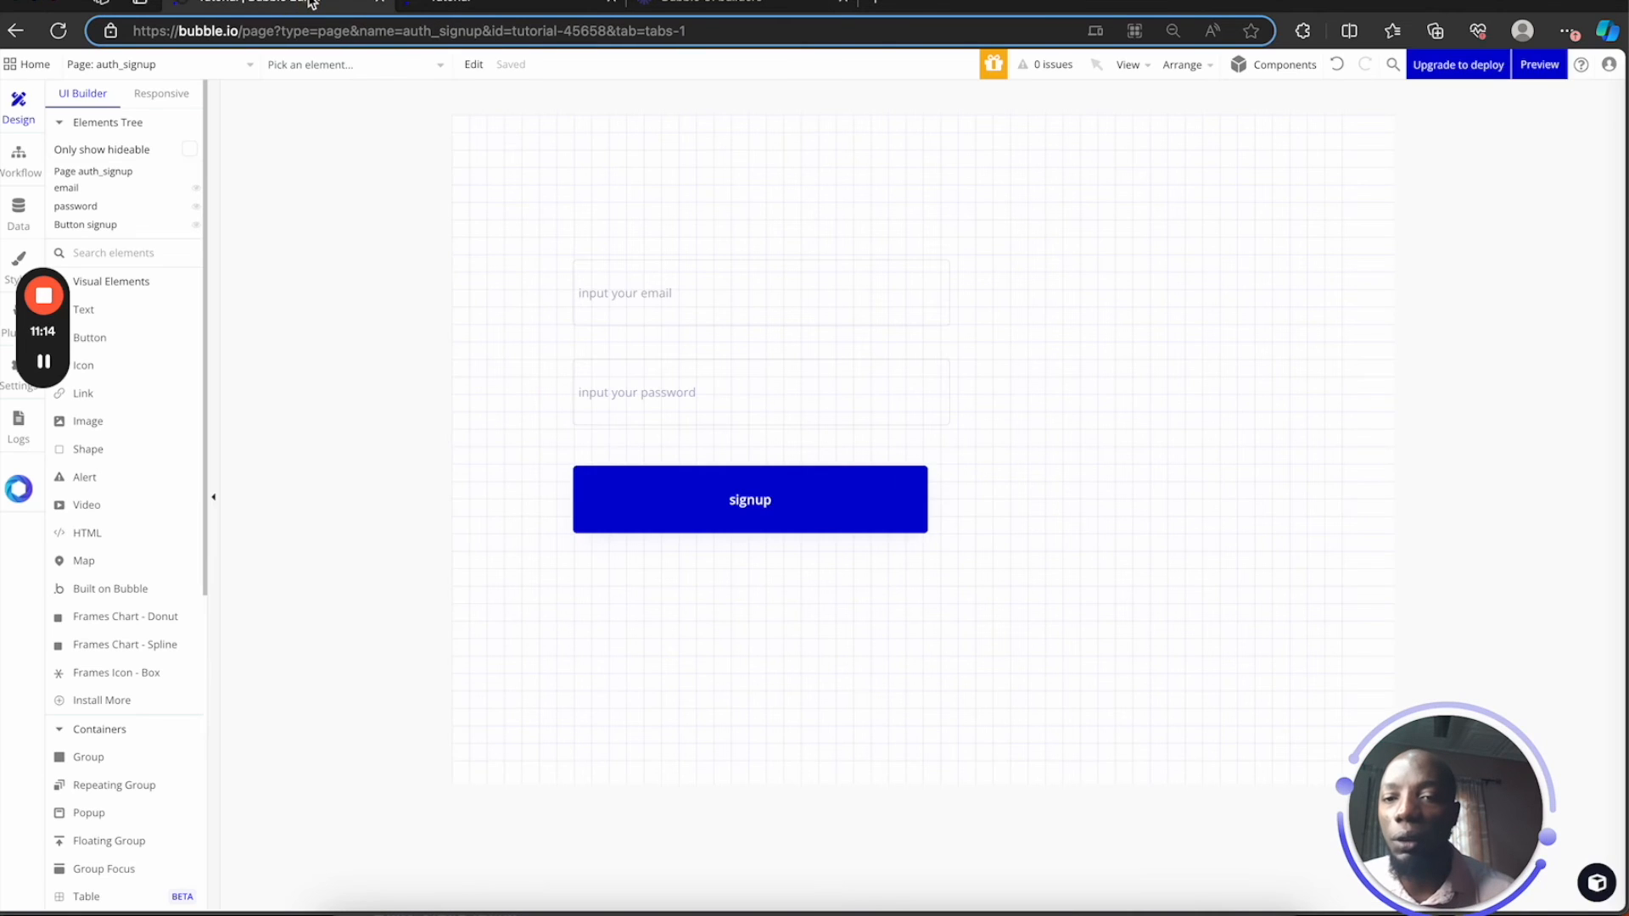
# Switch the editor to the auth_signed_in page, preview it, then return to its design
pyautogui.click(157, 64)
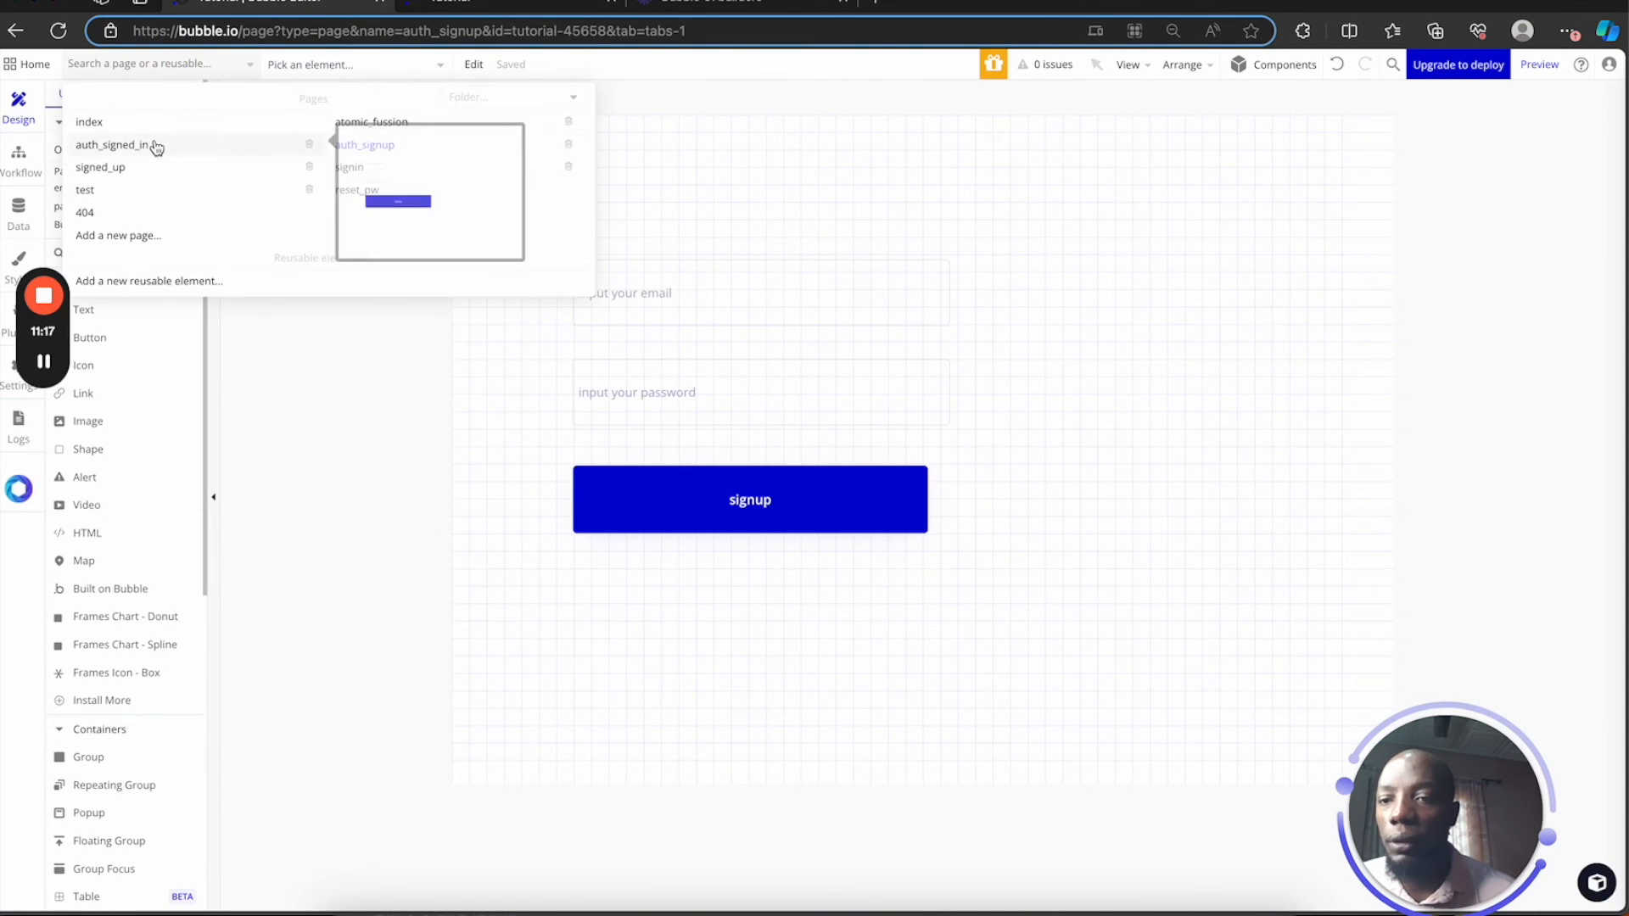
pyautogui.click(128, 151)
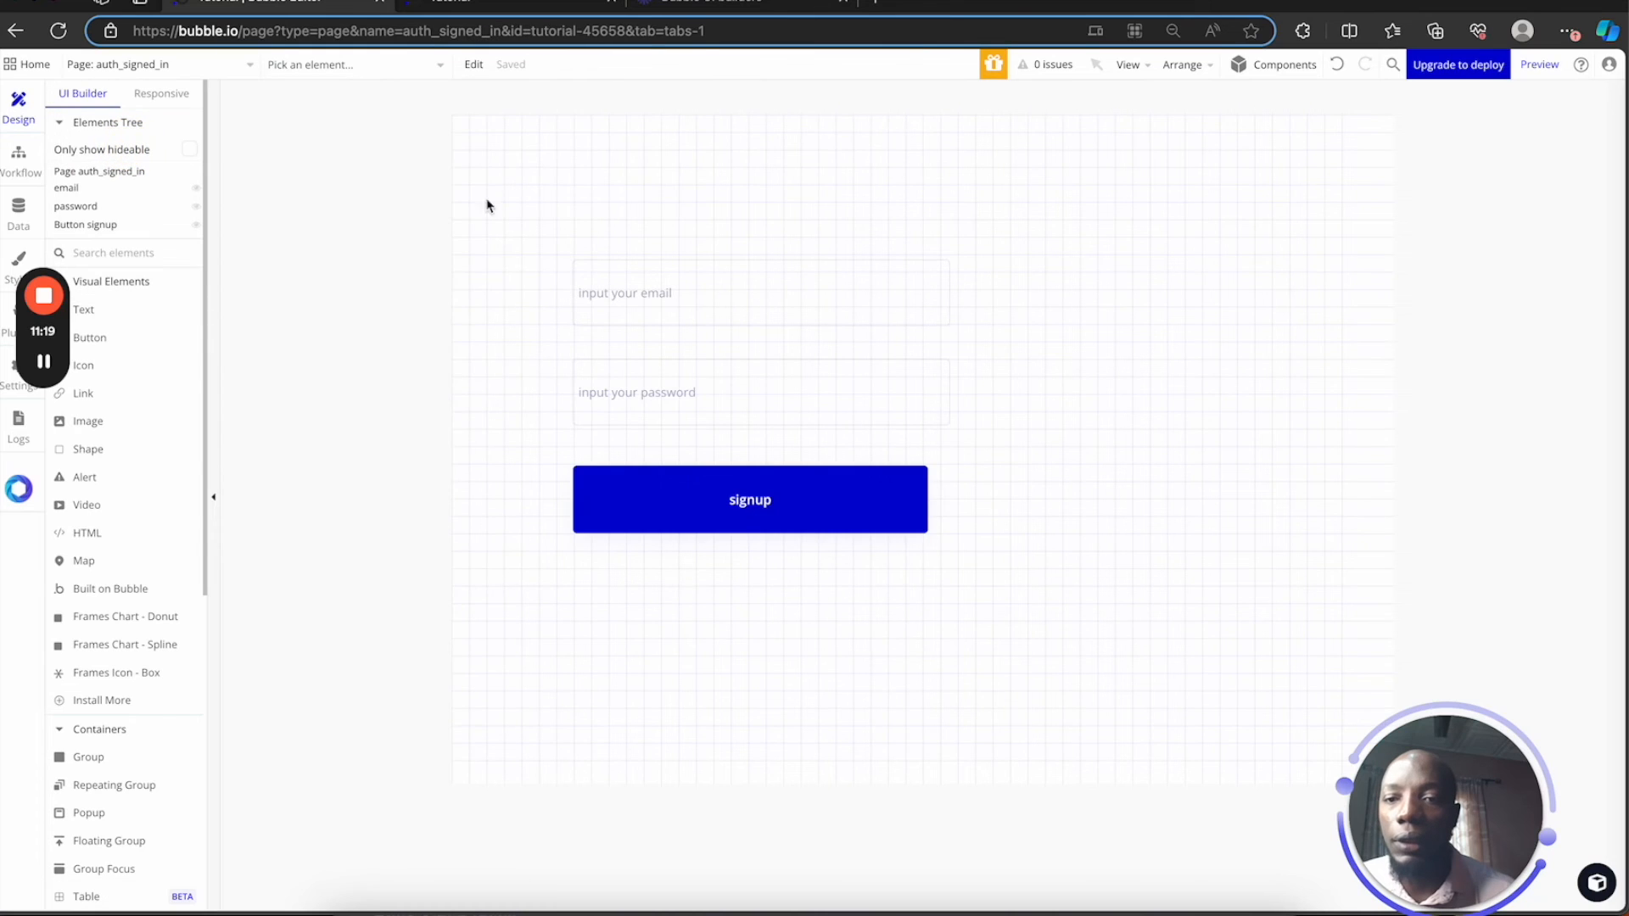
pyautogui.click(1536, 68)
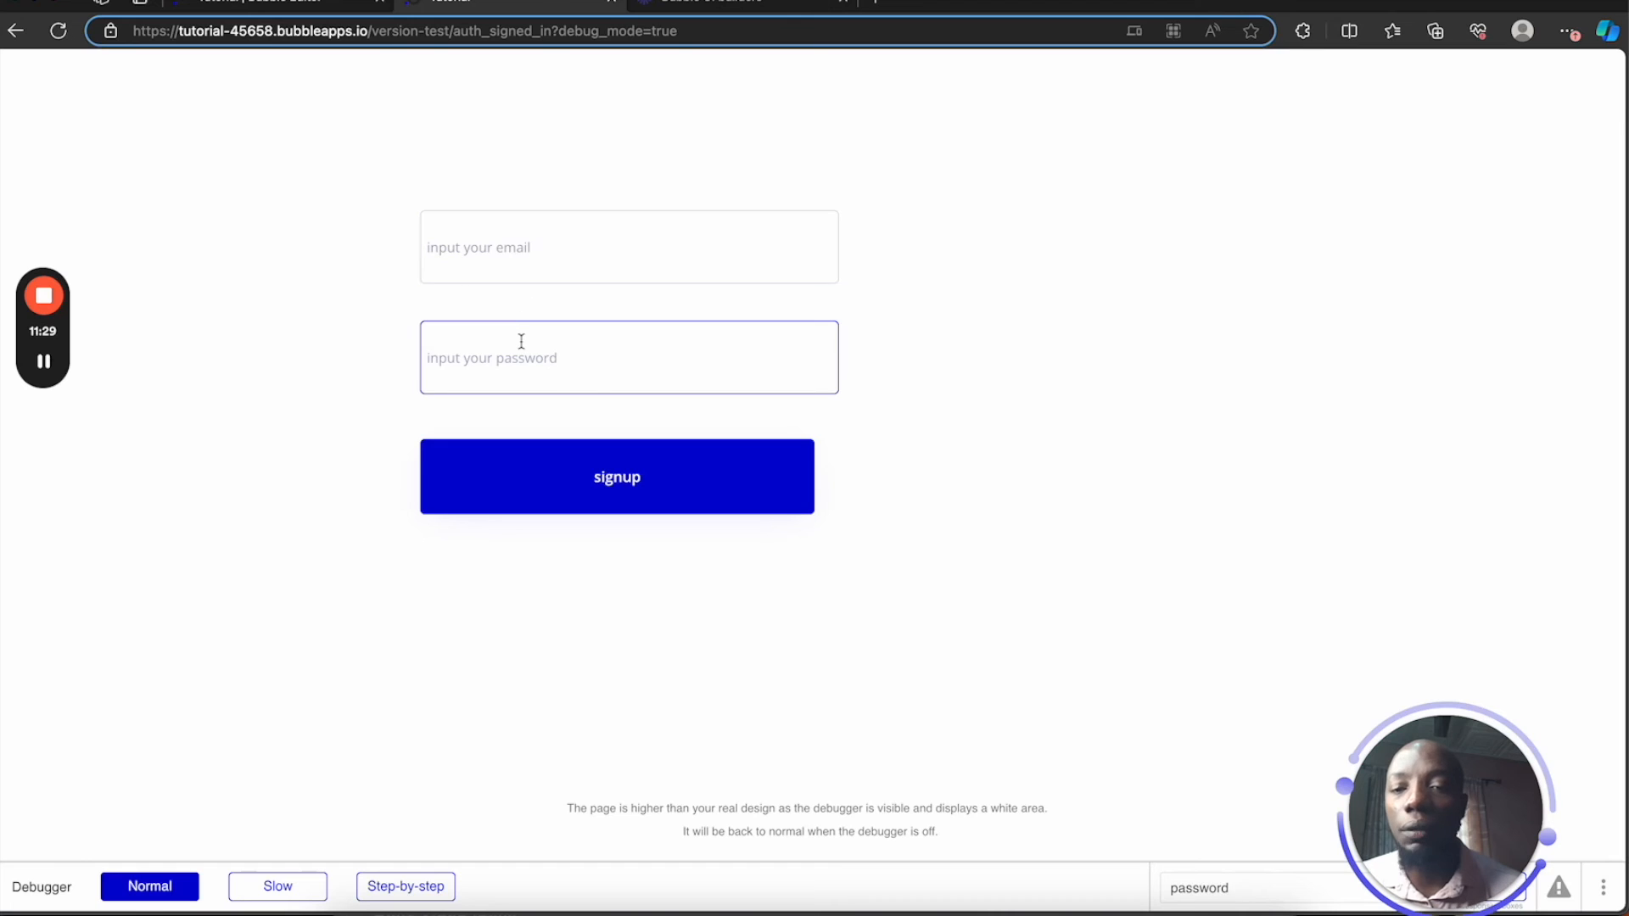
pyautogui.click(284, 9)
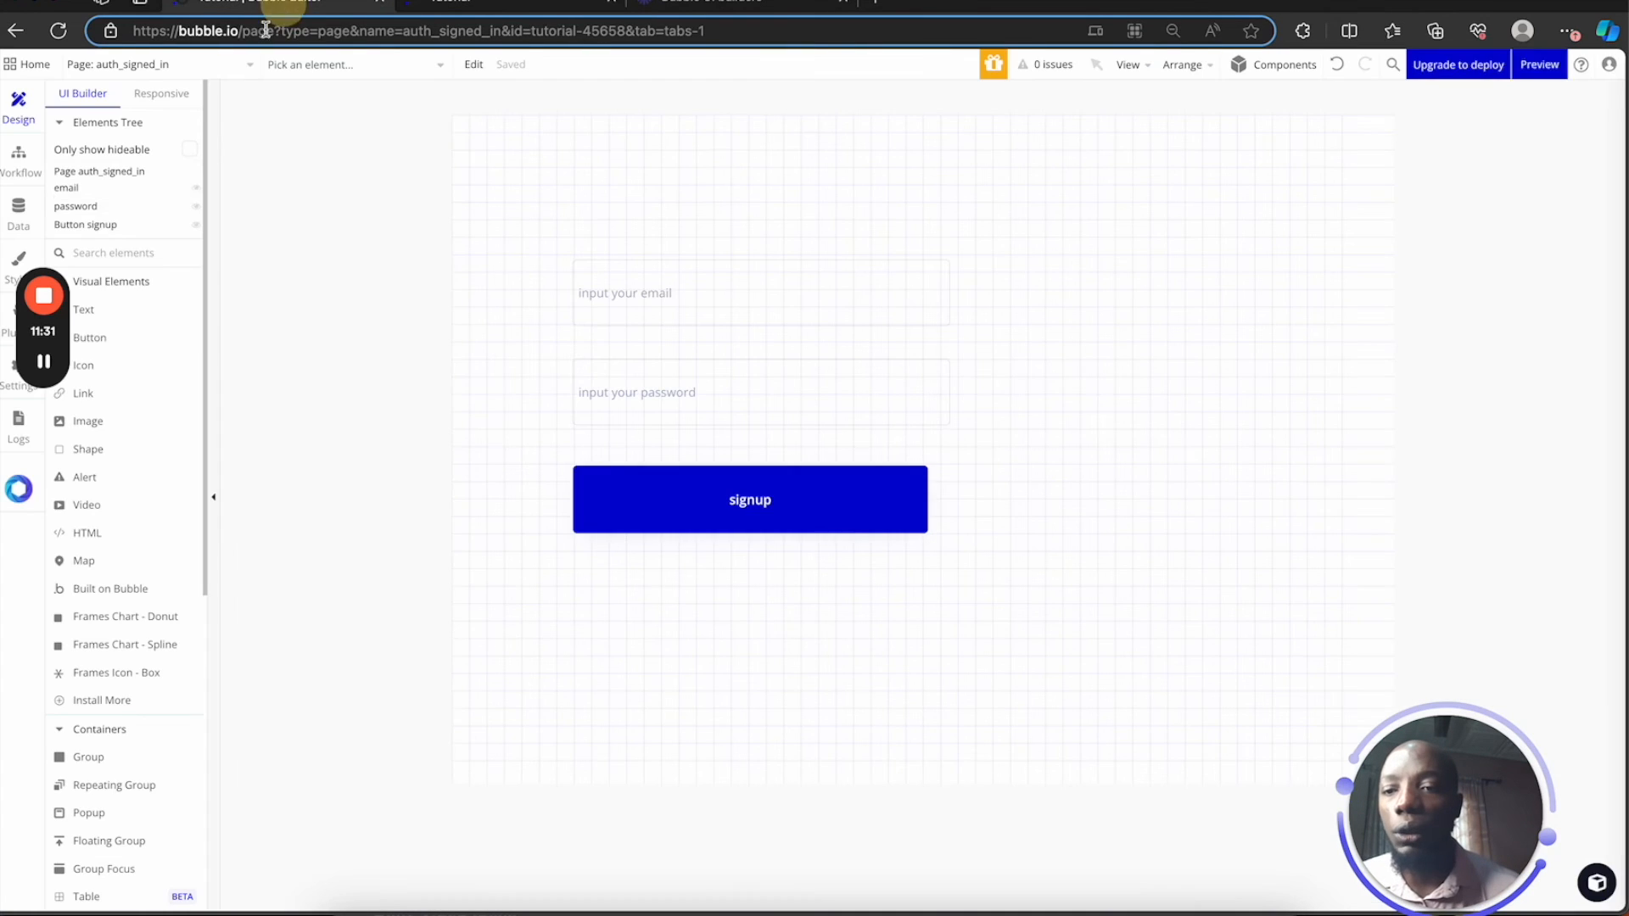
pyautogui.moveTo(35, 329); pyautogui.dragTo(271, 575)
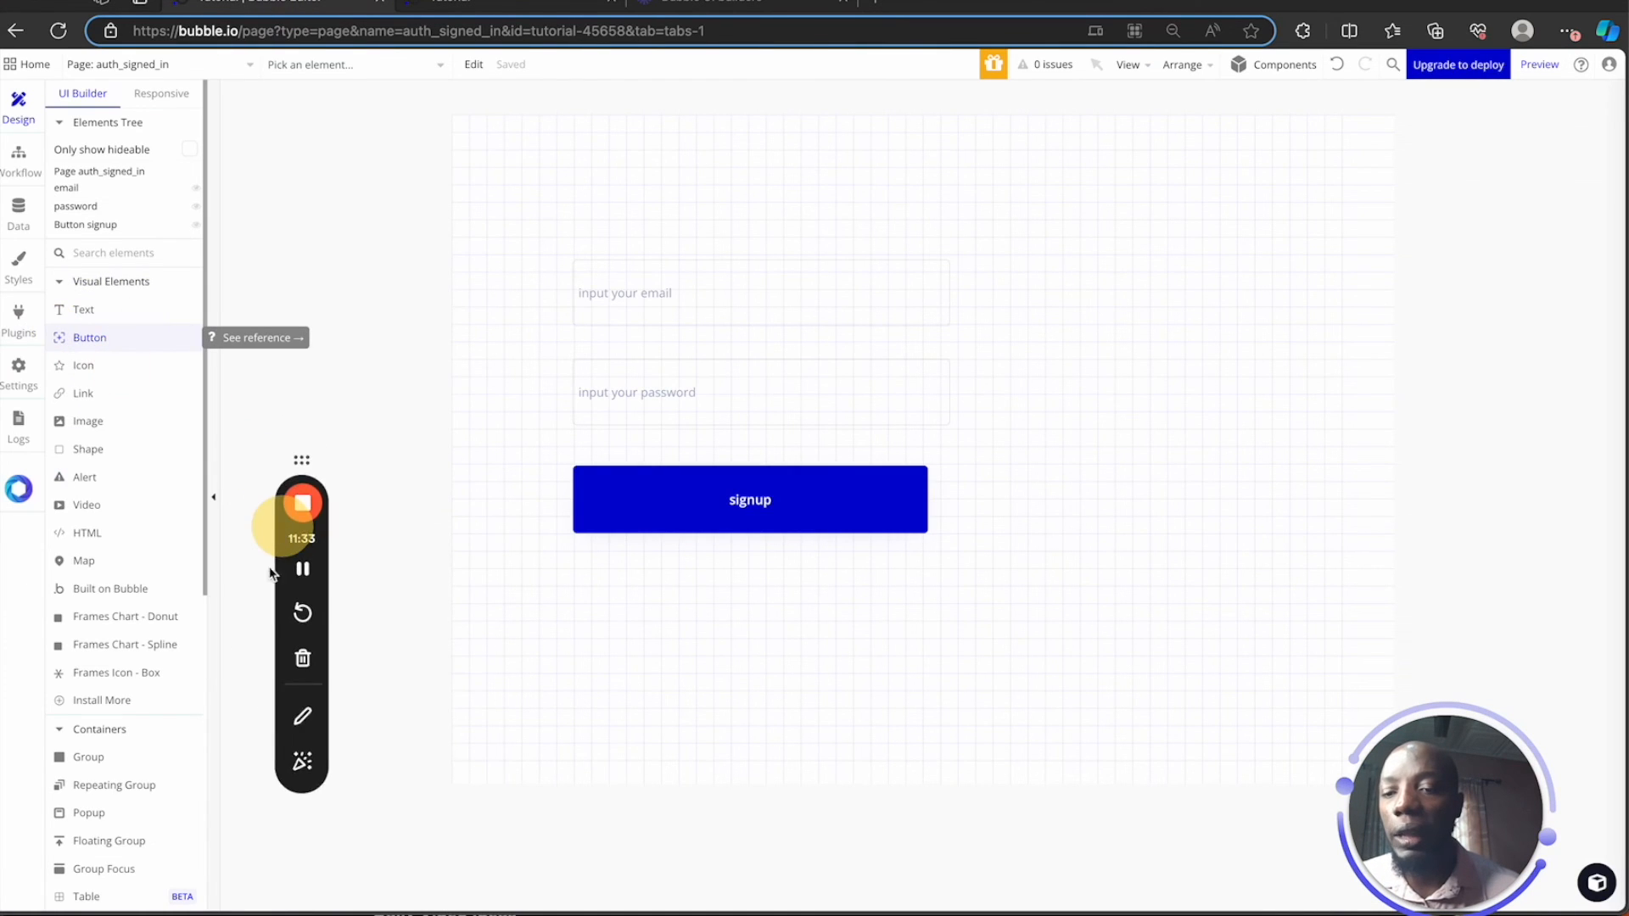
# Check Data > App data > All Users to confirm the single created account exists
pyautogui.click(18, 209)
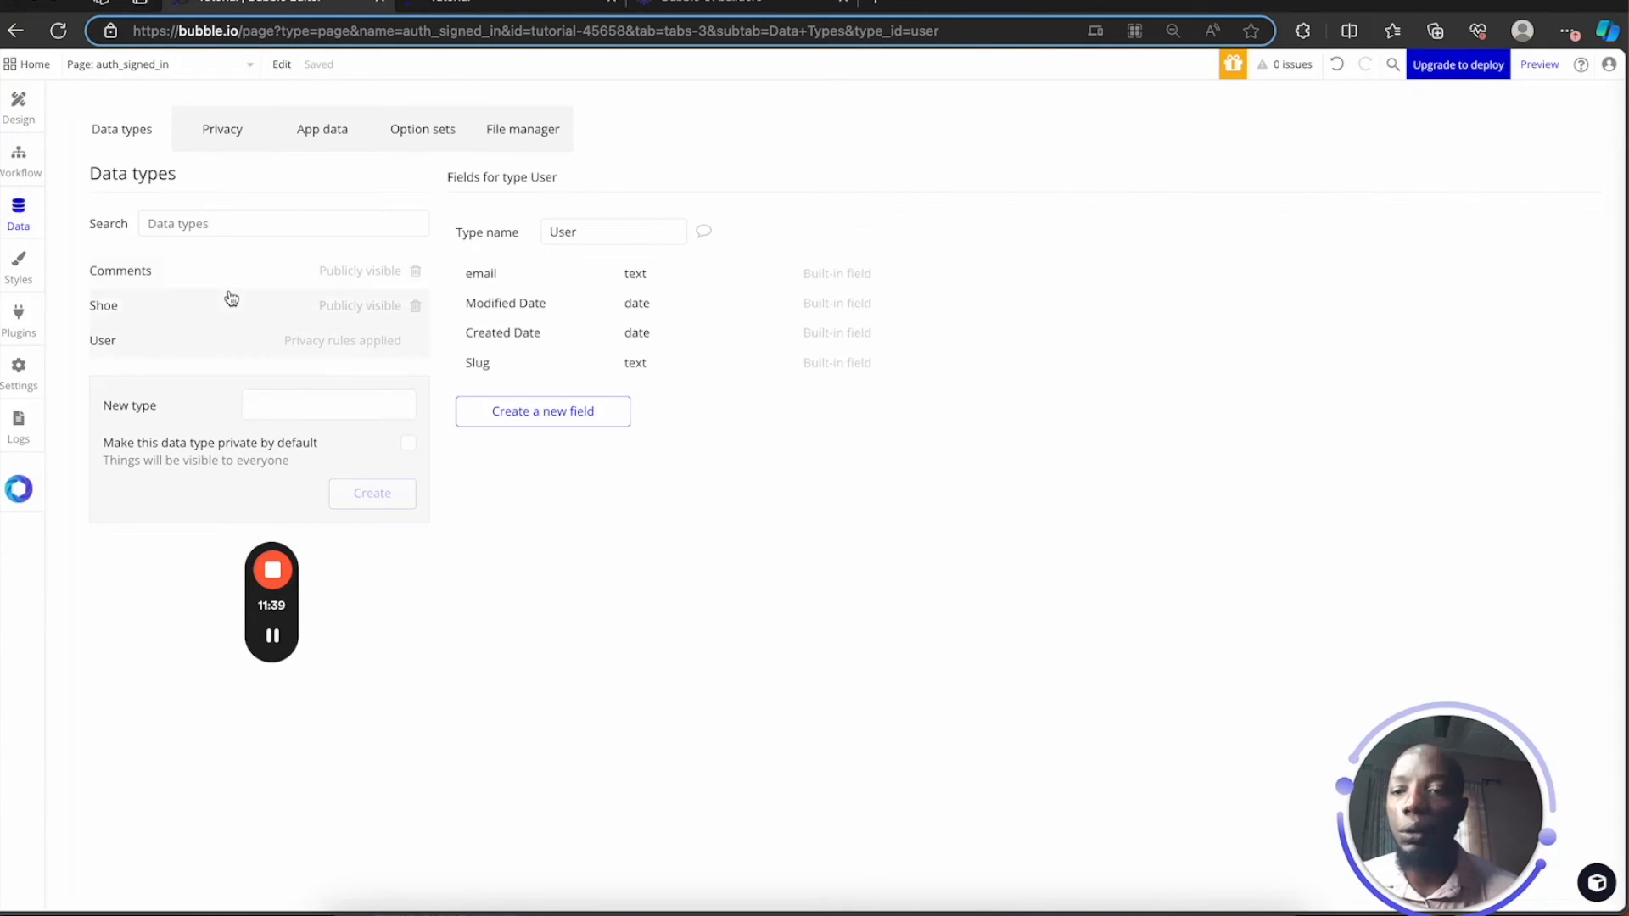
pyautogui.click(289, 142)
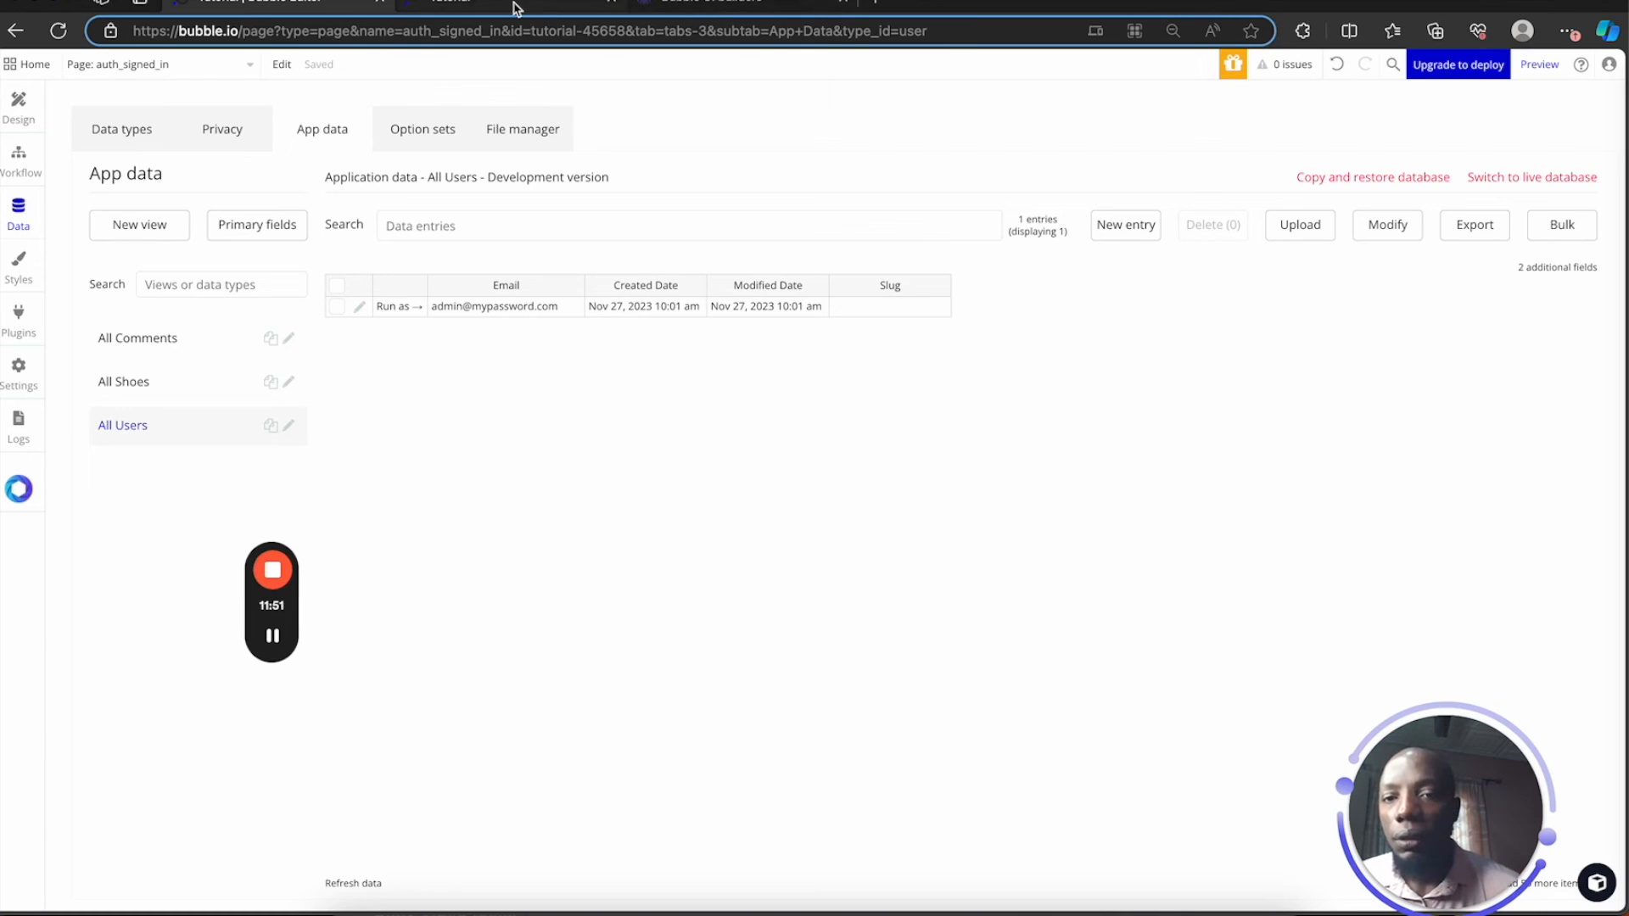
pyautogui.click(552, 7)
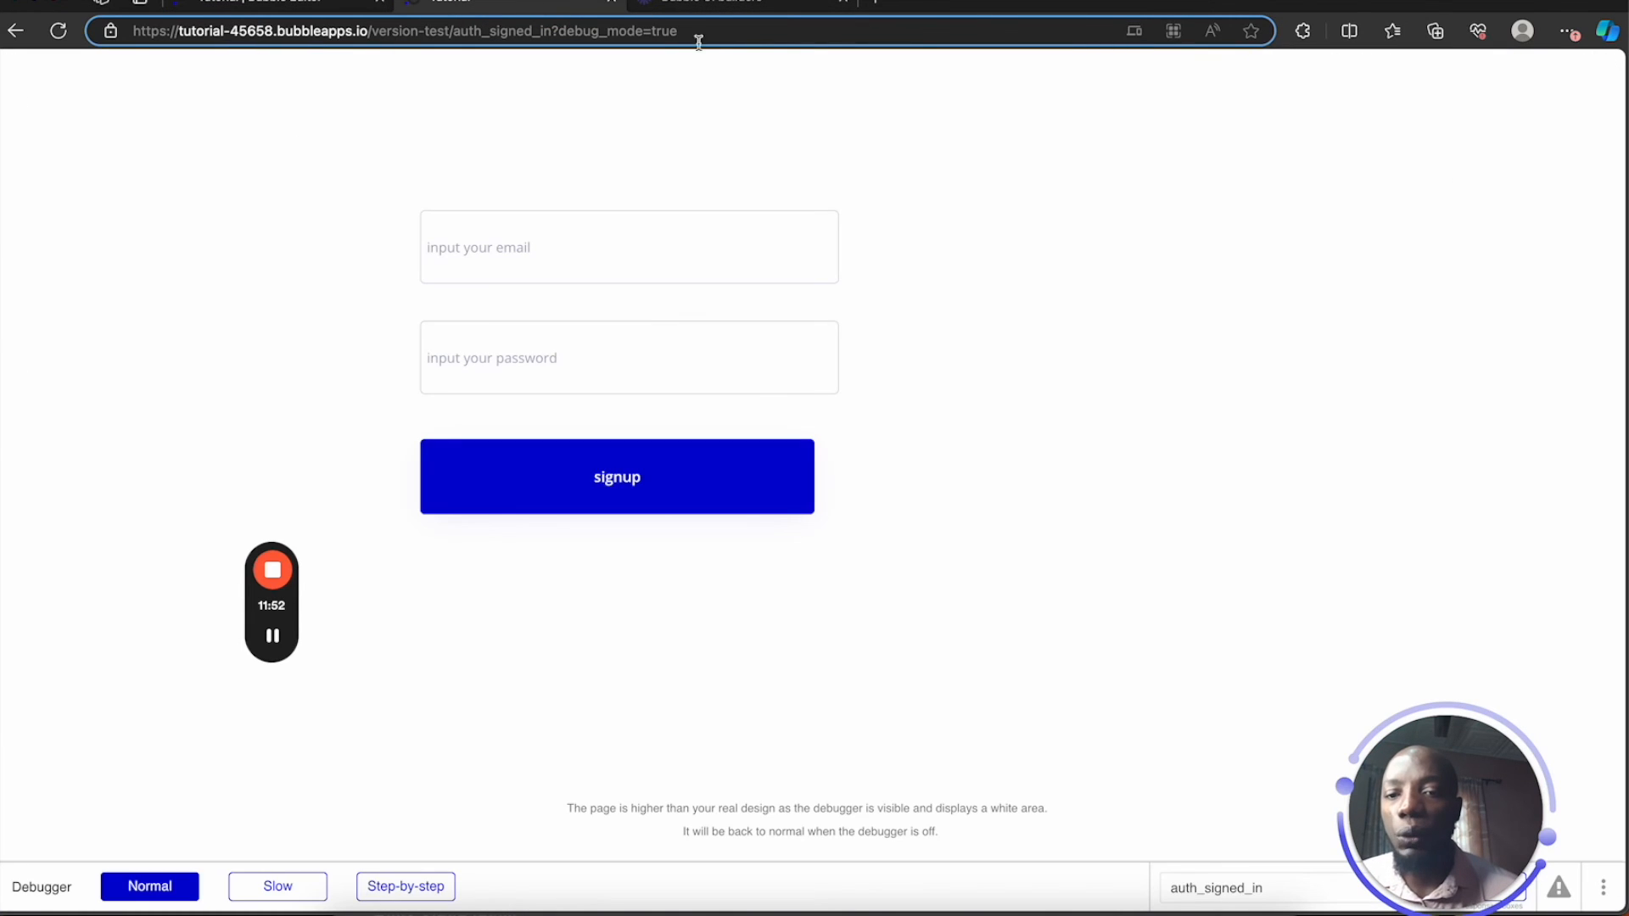
# In the preview, fill in the saved account email and focus the password field, then return to the design view
pyautogui.click(563, 232)
pyautogui.hotkey('ctrl', 'v')
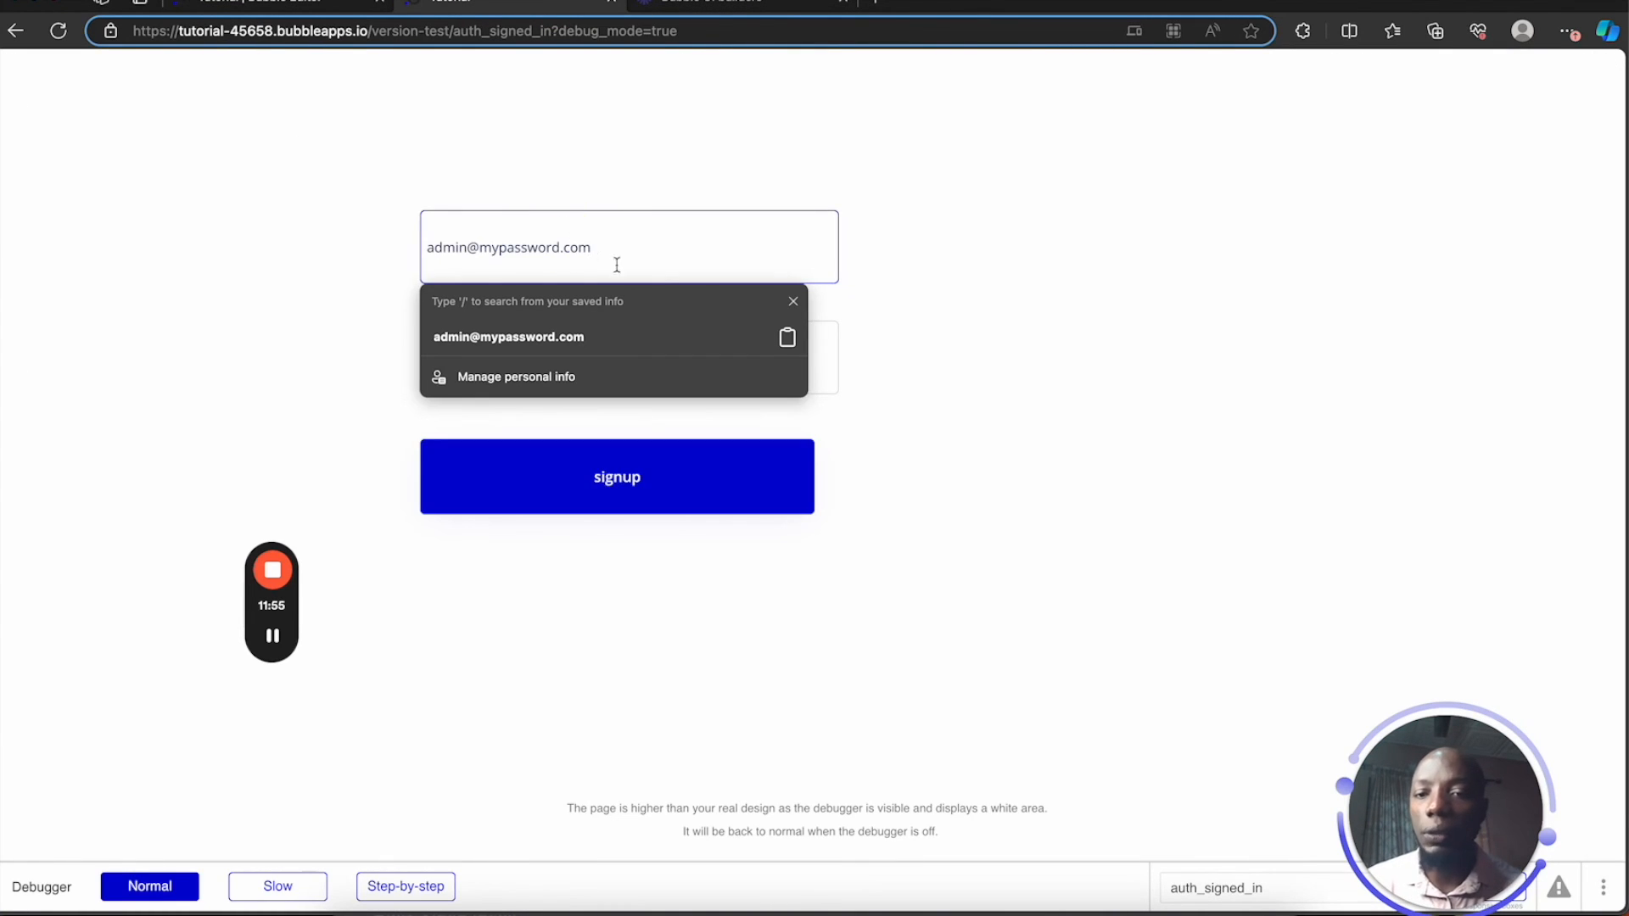
pyautogui.click(624, 422)
pyautogui.click(603, 344)
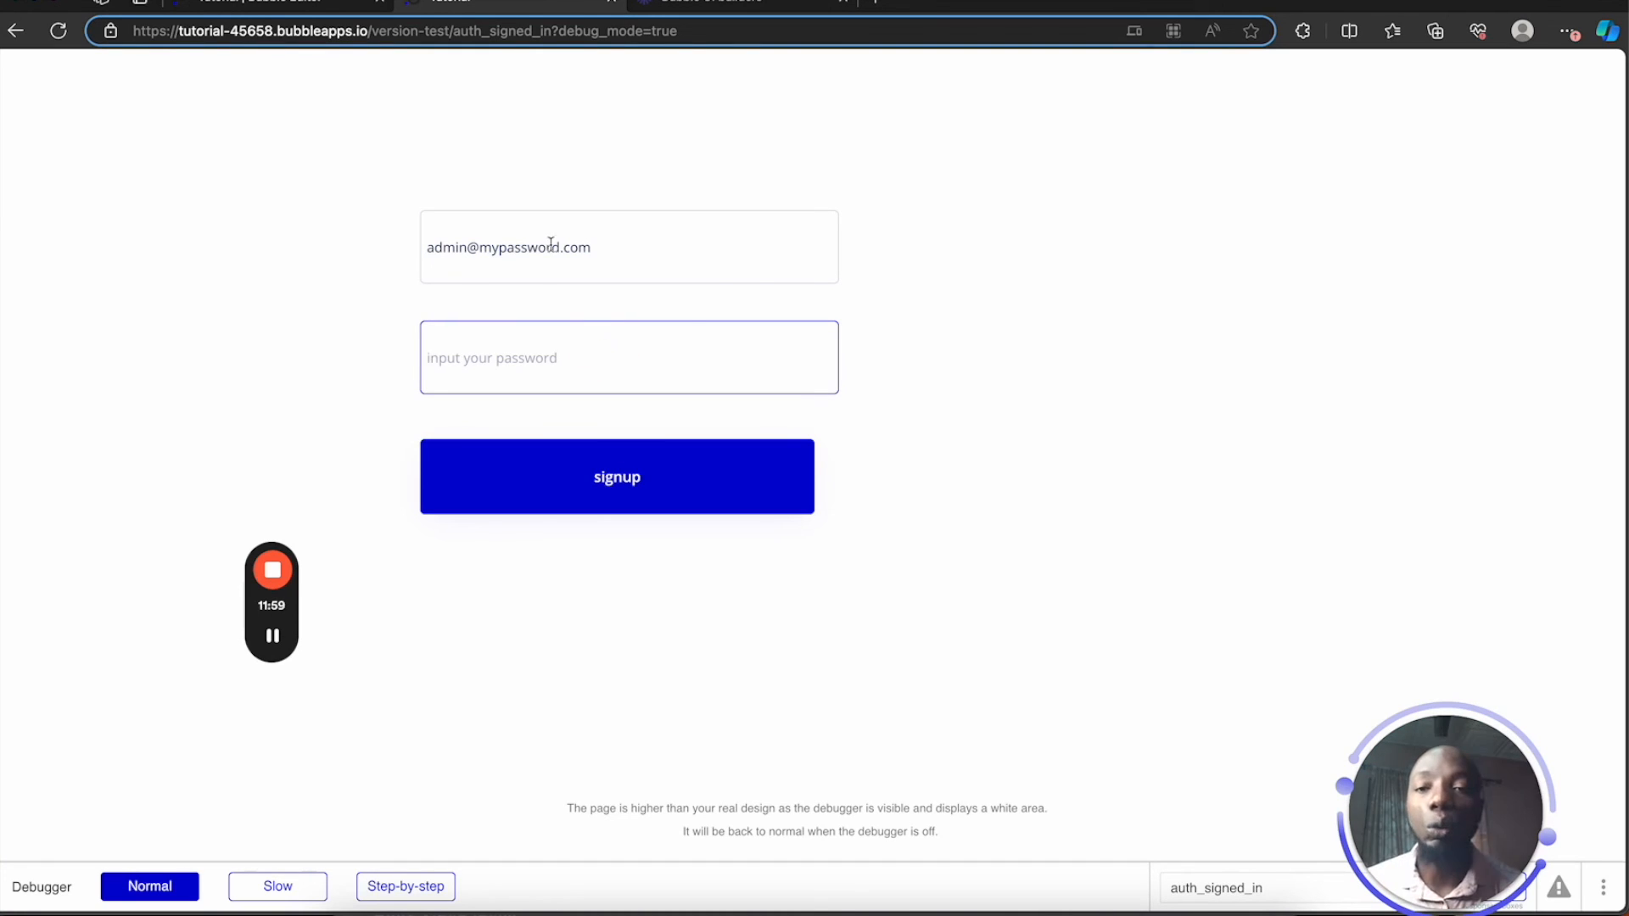
pyautogui.click(282, 9)
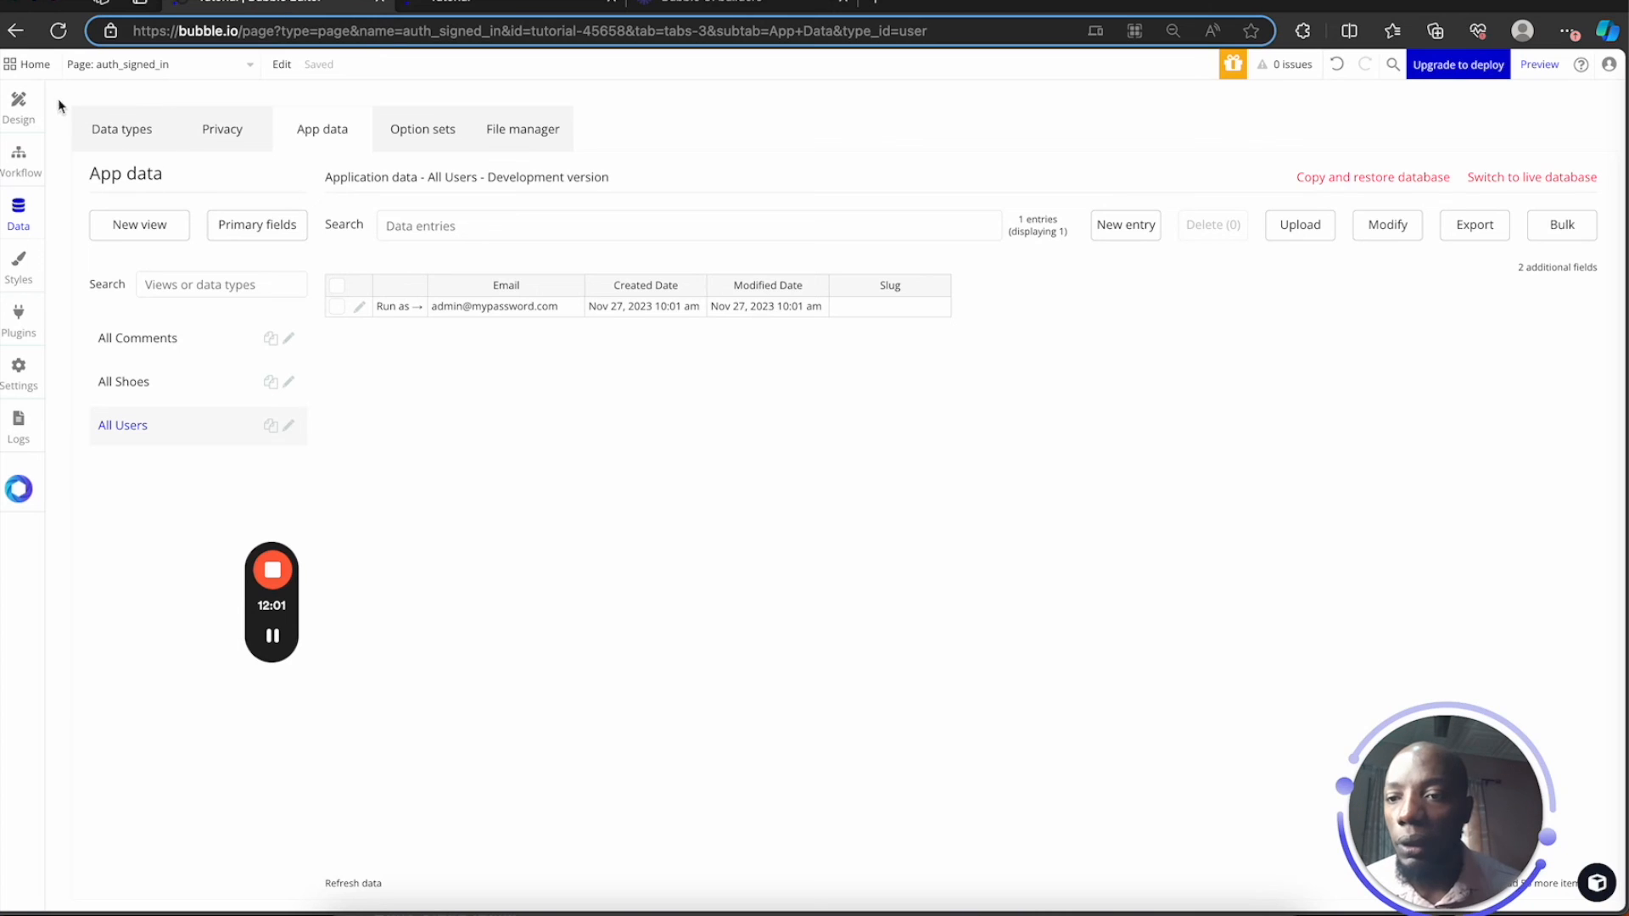
pyautogui.click(17, 103)
# Relabel the signup button to 'signin' and check its workflow: Log the user in, then Go to page signin
pyautogui.click(792, 511)
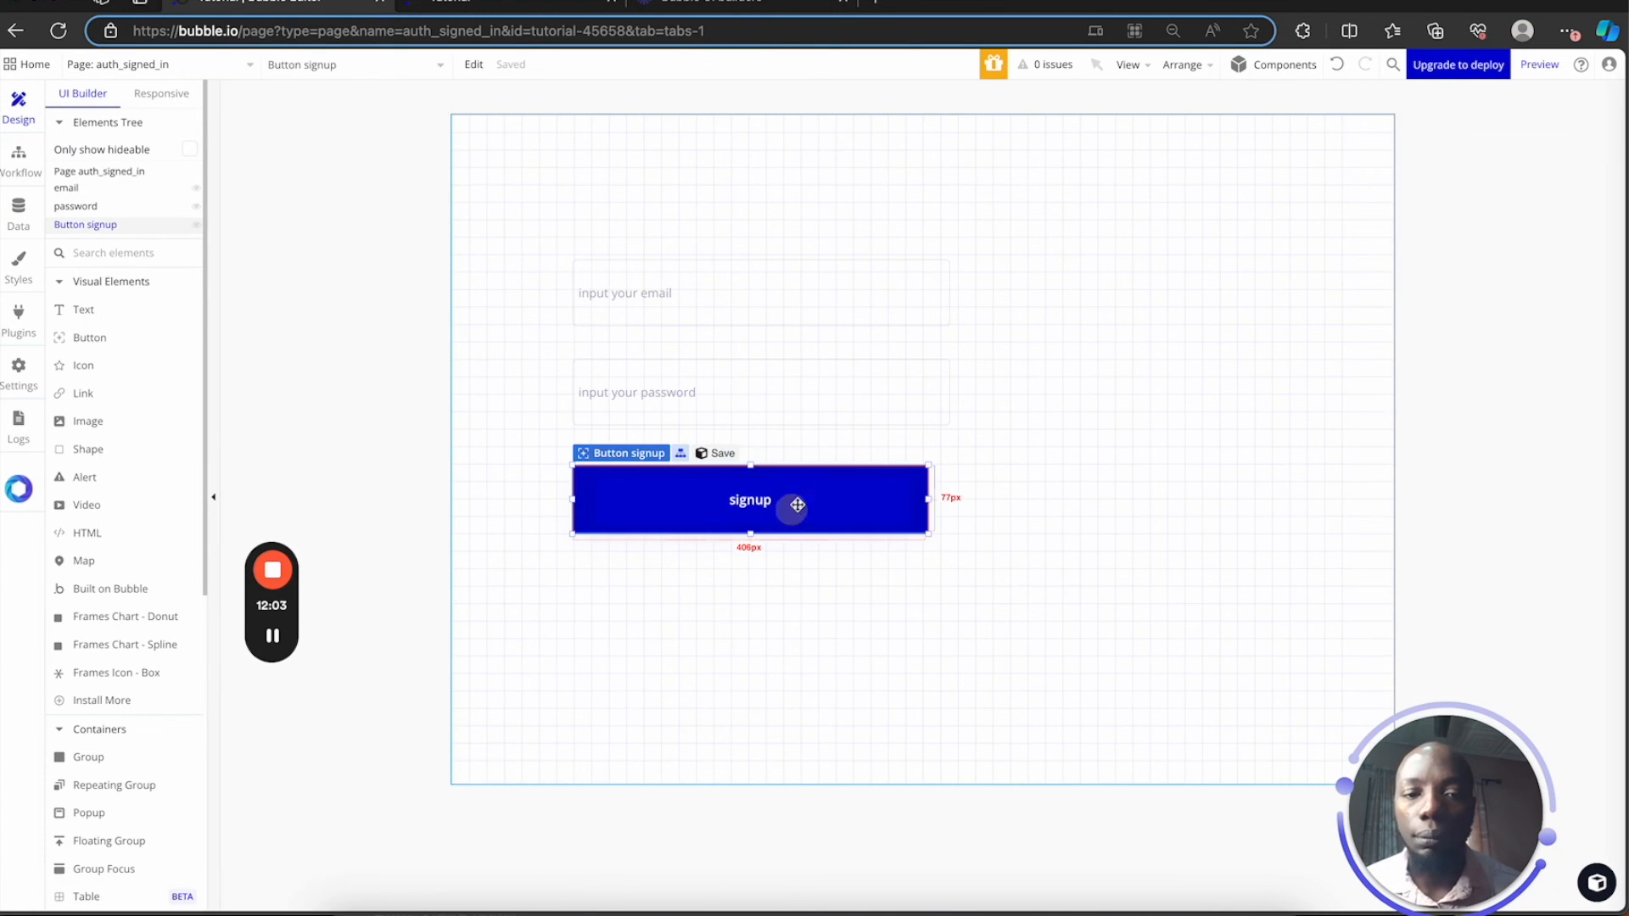
pyautogui.doubleClick(736, 510)
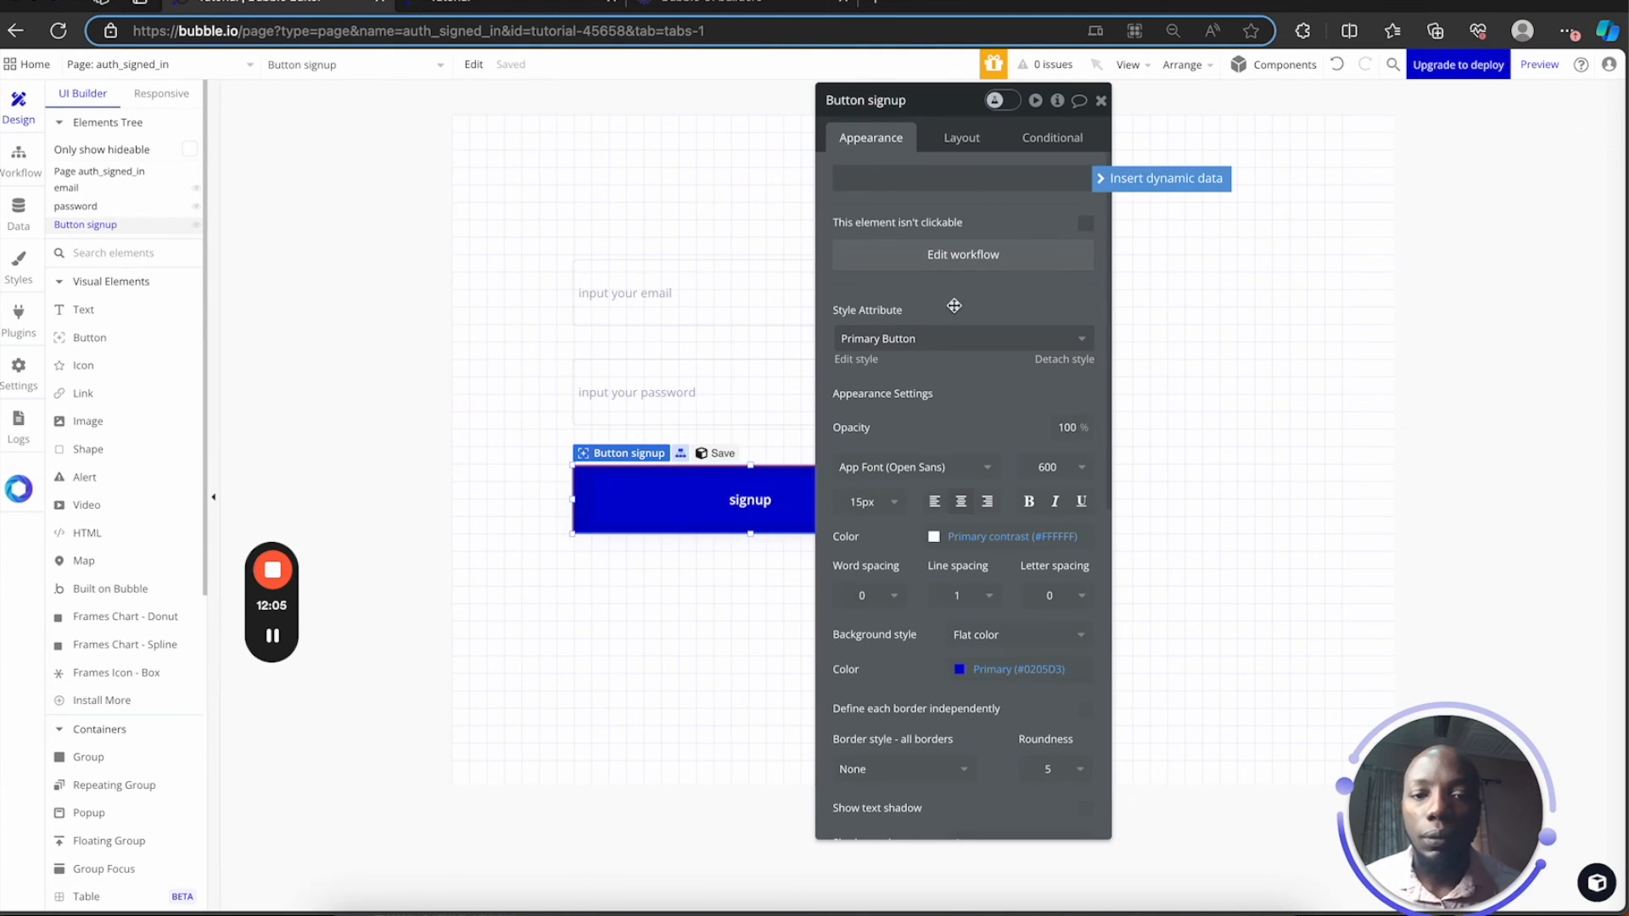
pyautogui.doubleClick(969, 181)
pyautogui.press('Right')
pyautogui.press('BackSpace')
pyautogui.press('BackSpace')
pyautogui.write('in')
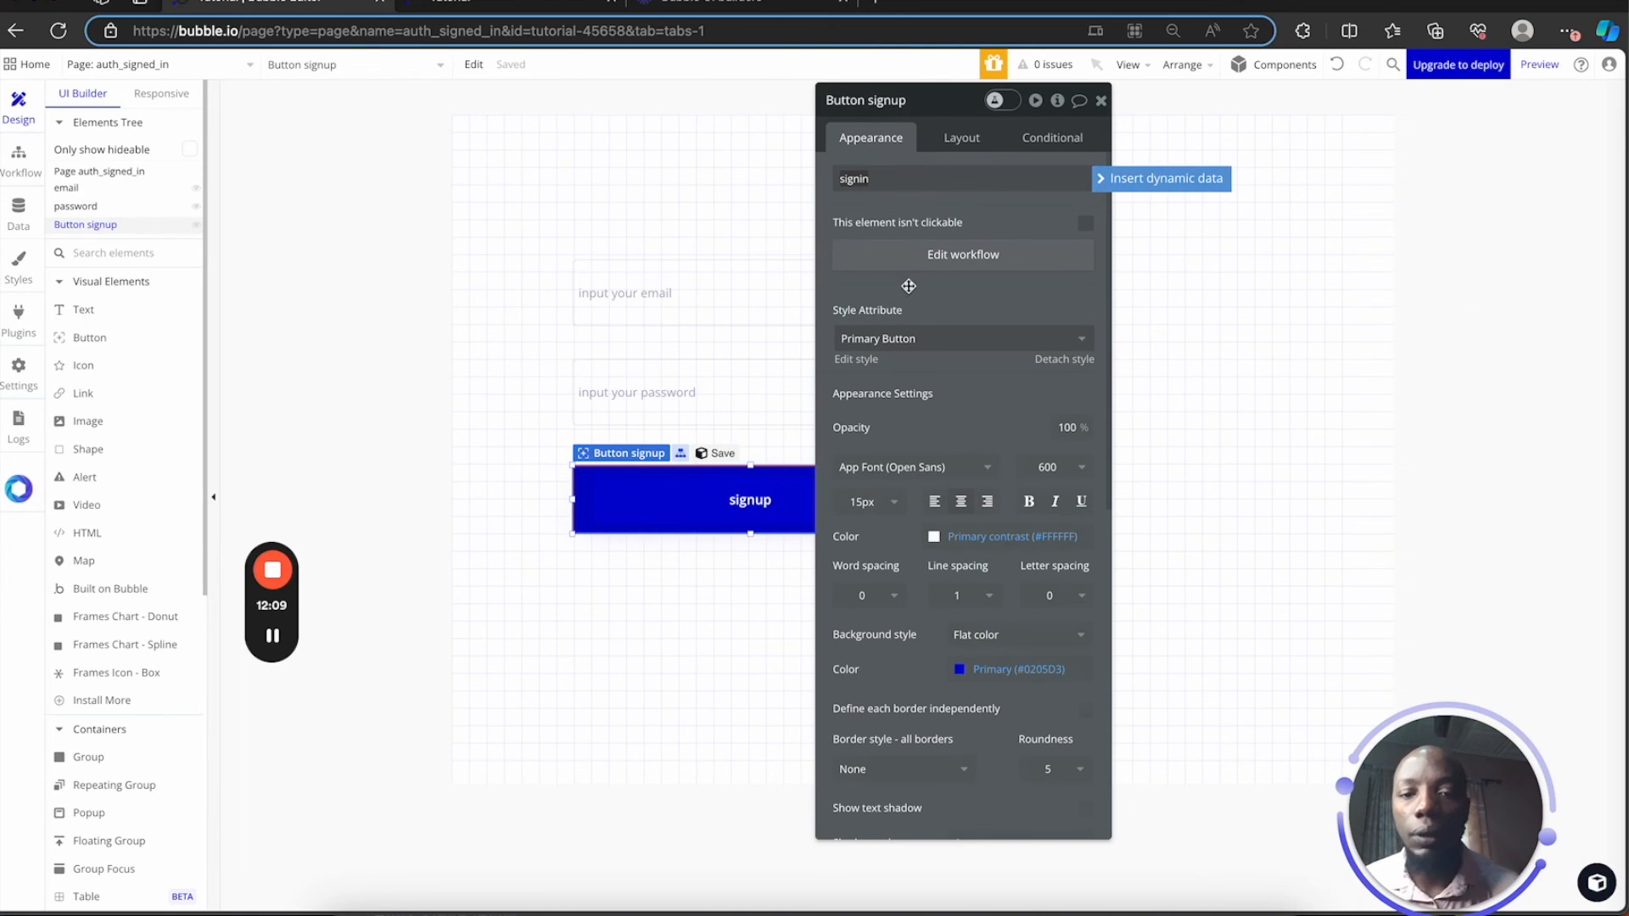
pyautogui.click(964, 257)
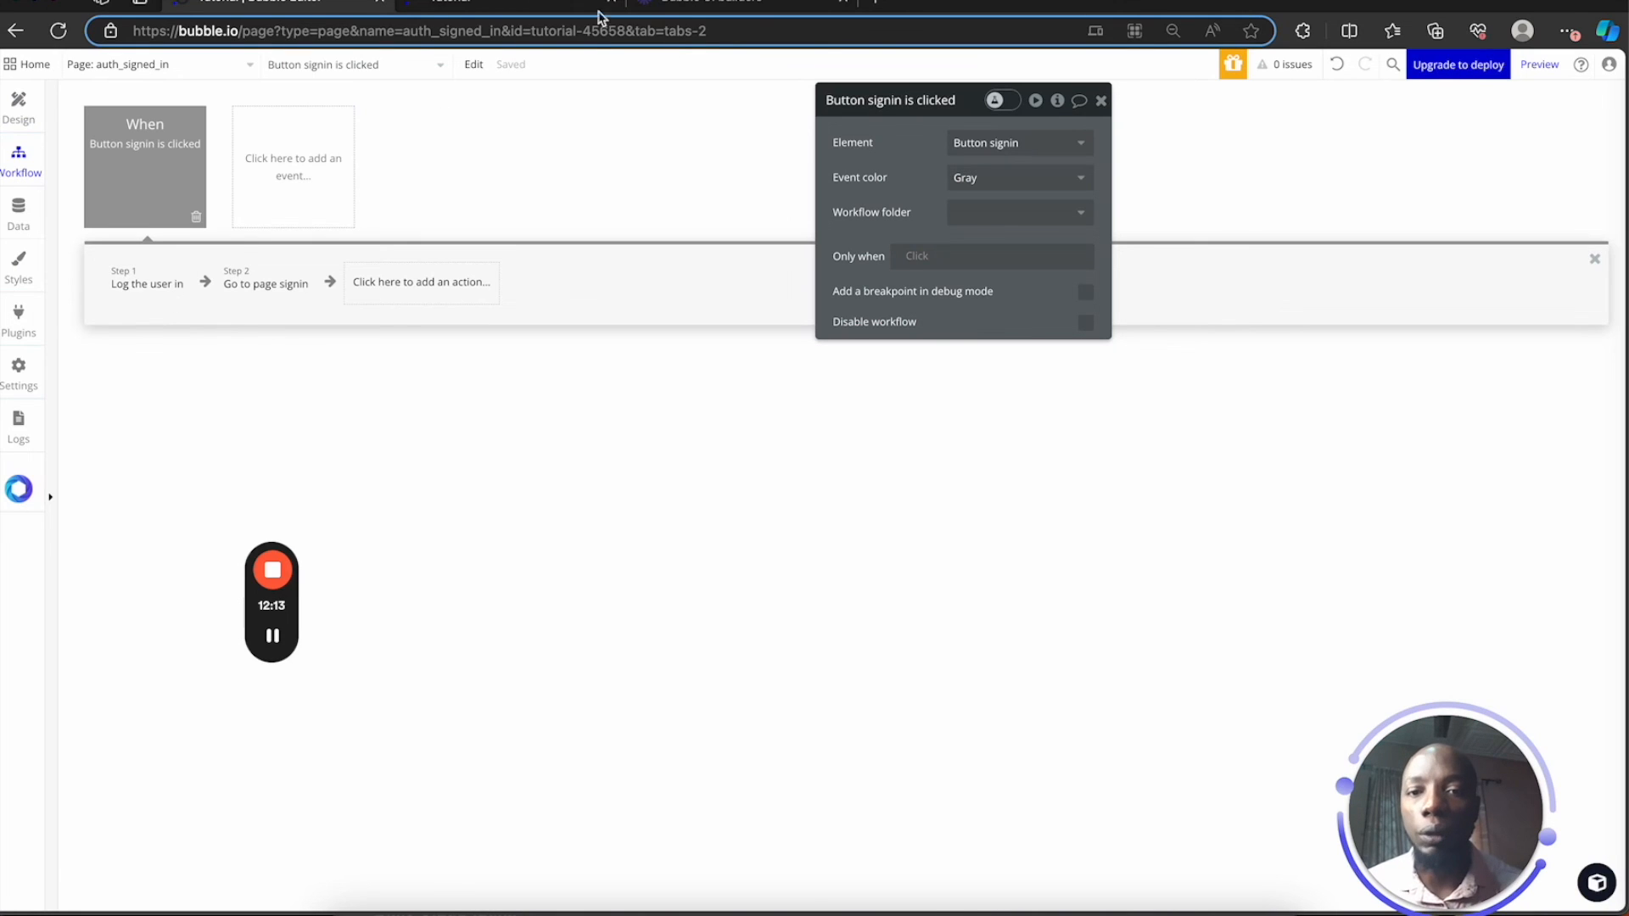
pyautogui.click(539, 9)
# Reload the preview and sign in with the saved email and the account password, then log out
pyautogui.click(59, 32)
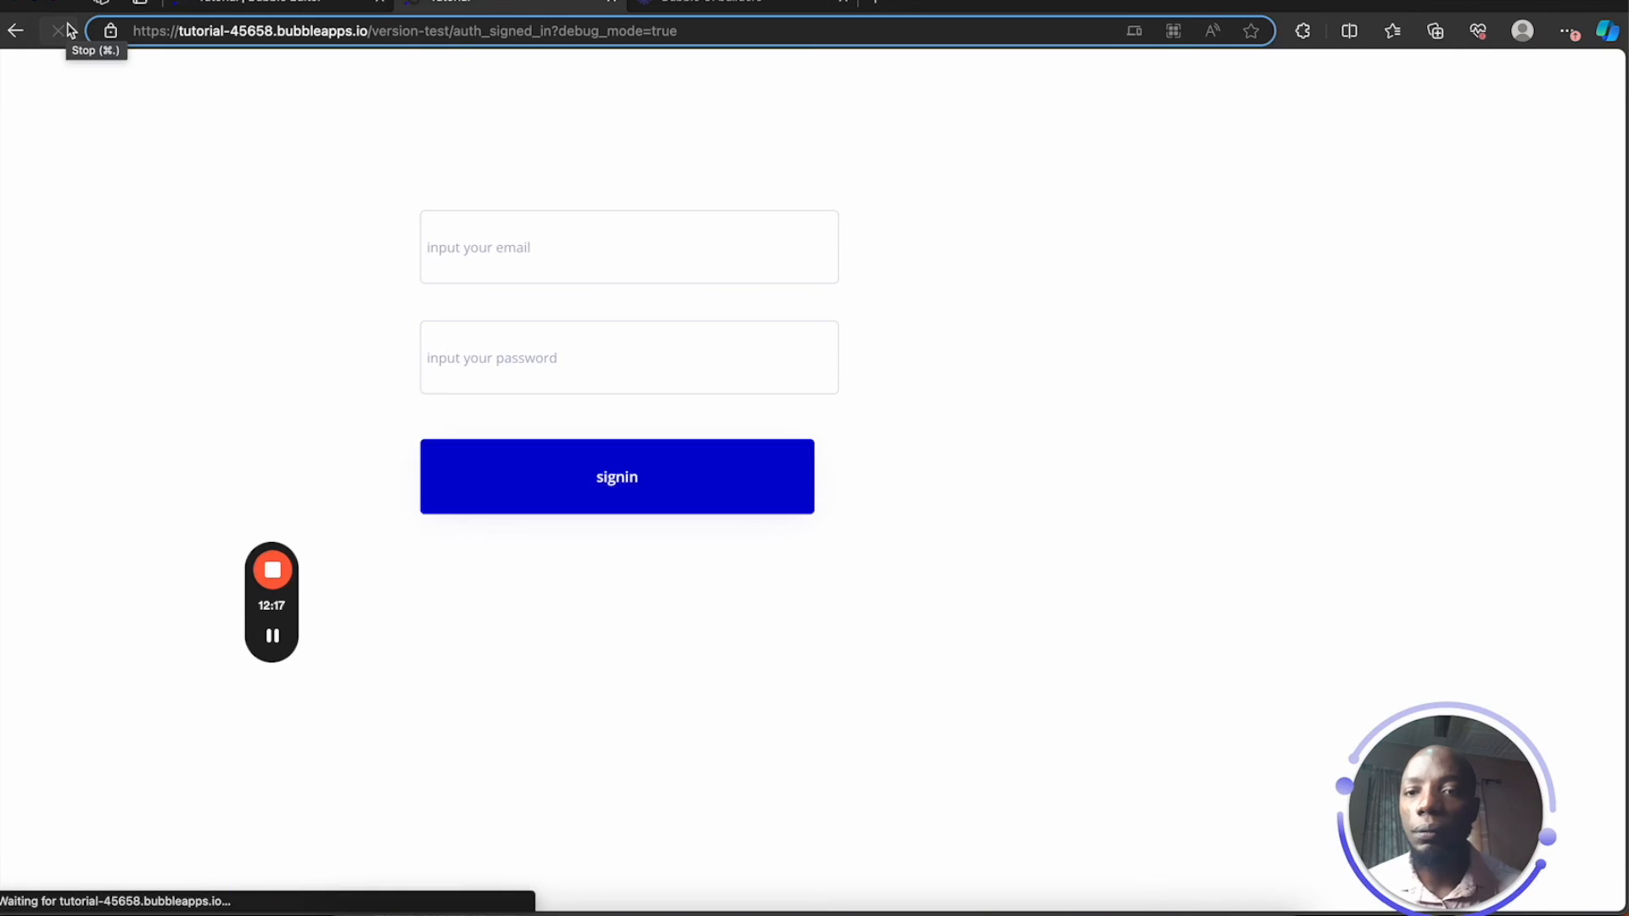
pyautogui.click(519, 255)
pyautogui.press('super+v')
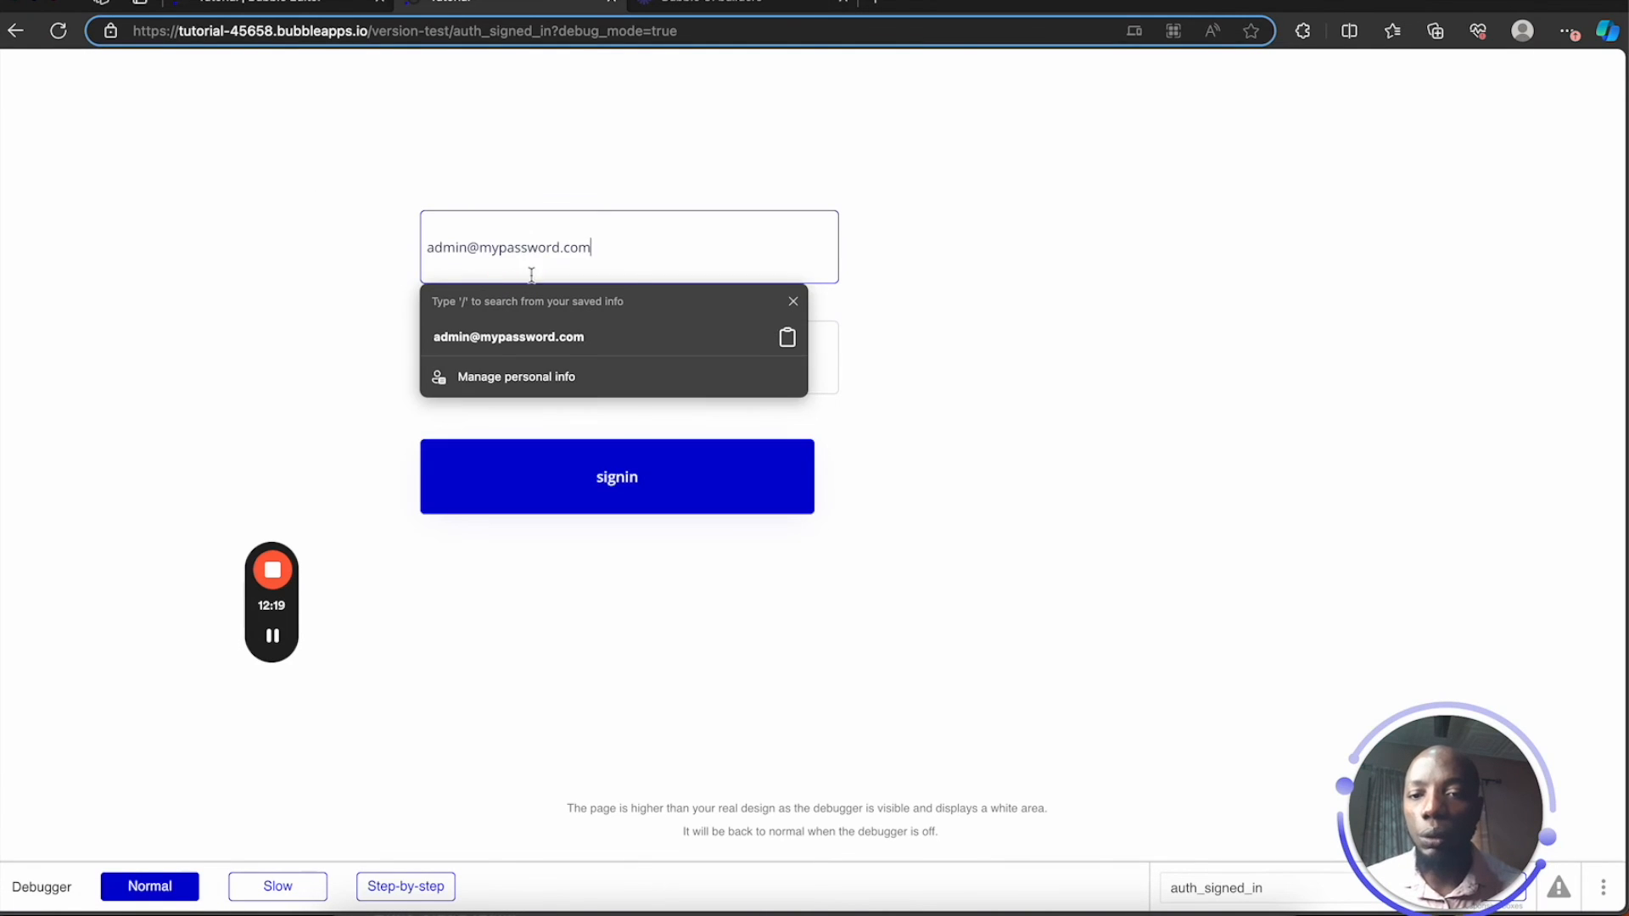
pyautogui.click(692, 414)
pyautogui.click(639, 365)
pyautogui.write('••••')
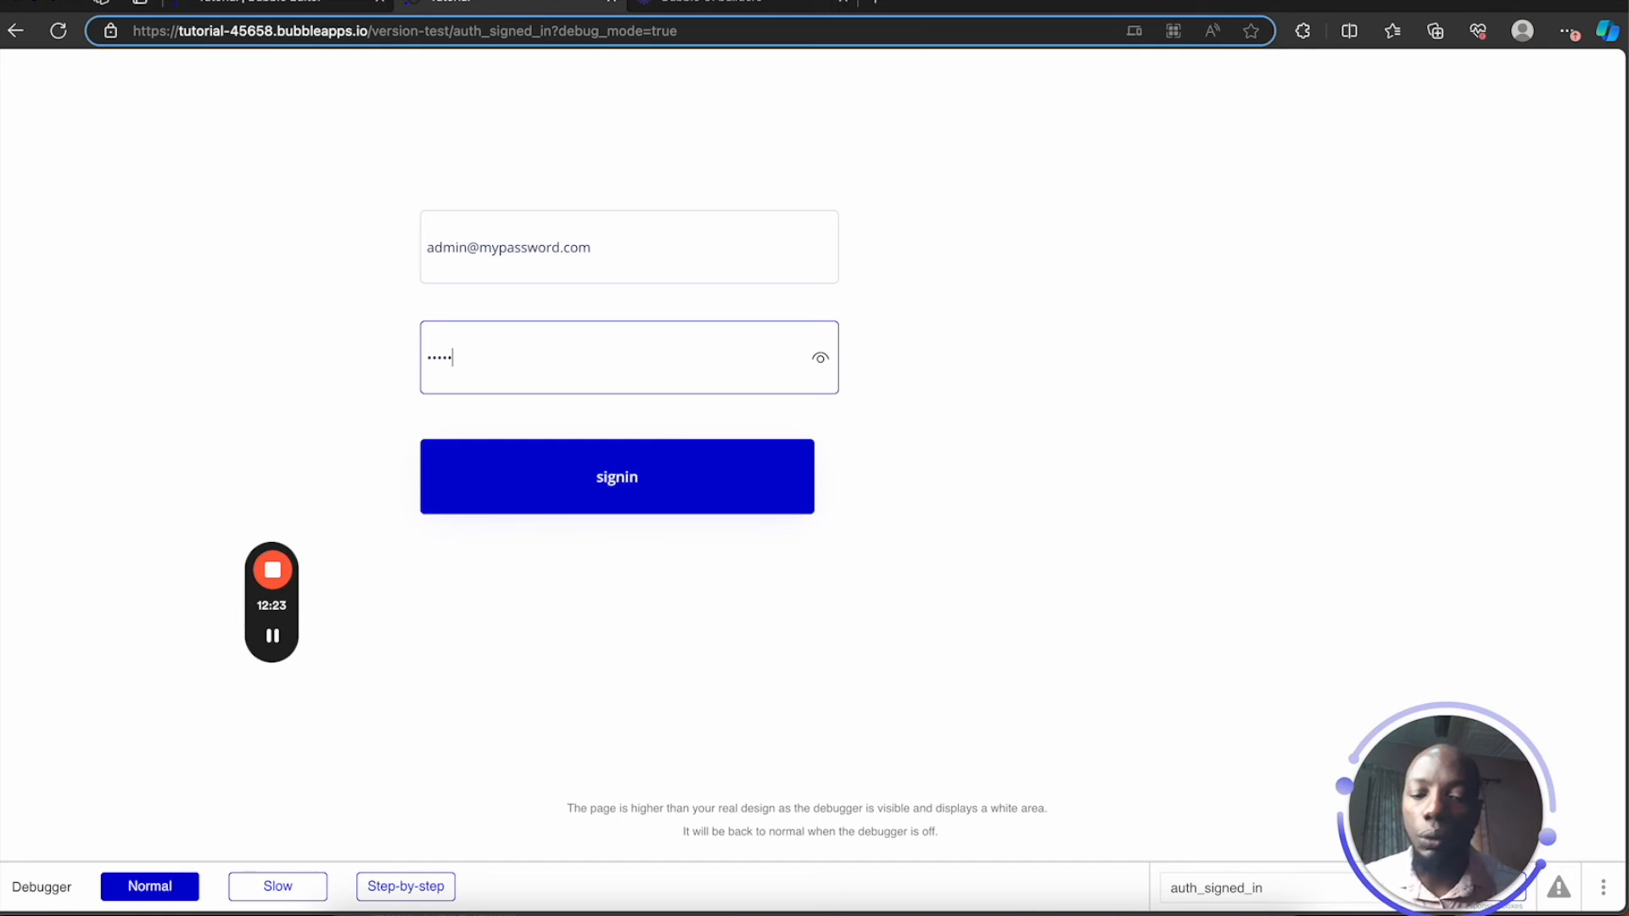
pyautogui.write('••••')
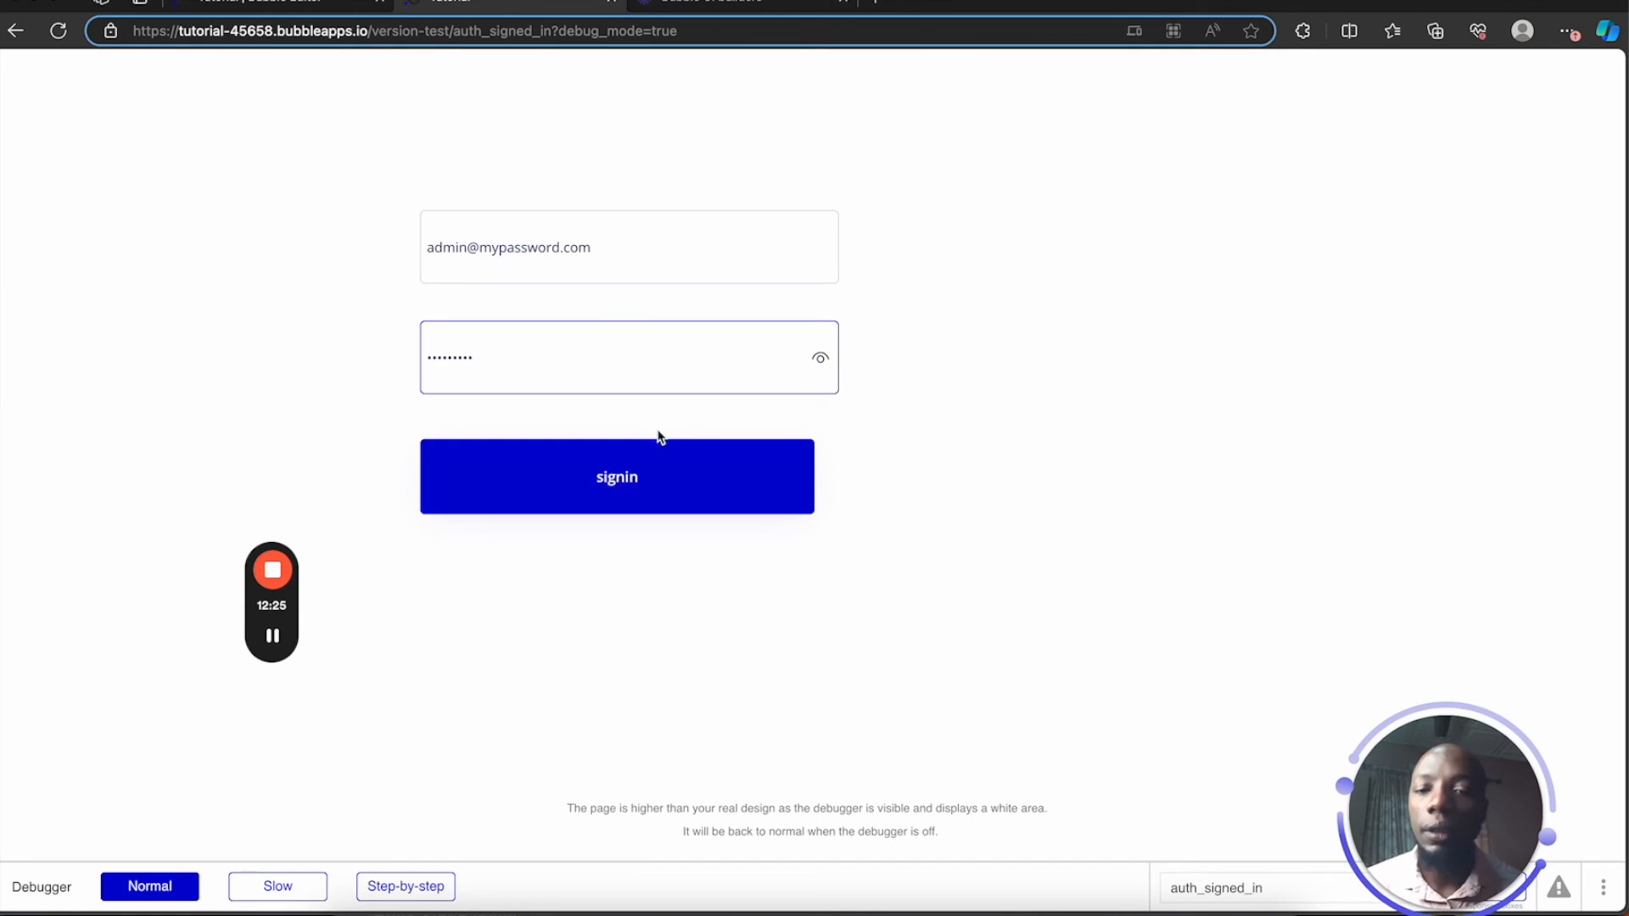
pyautogui.click(659, 476)
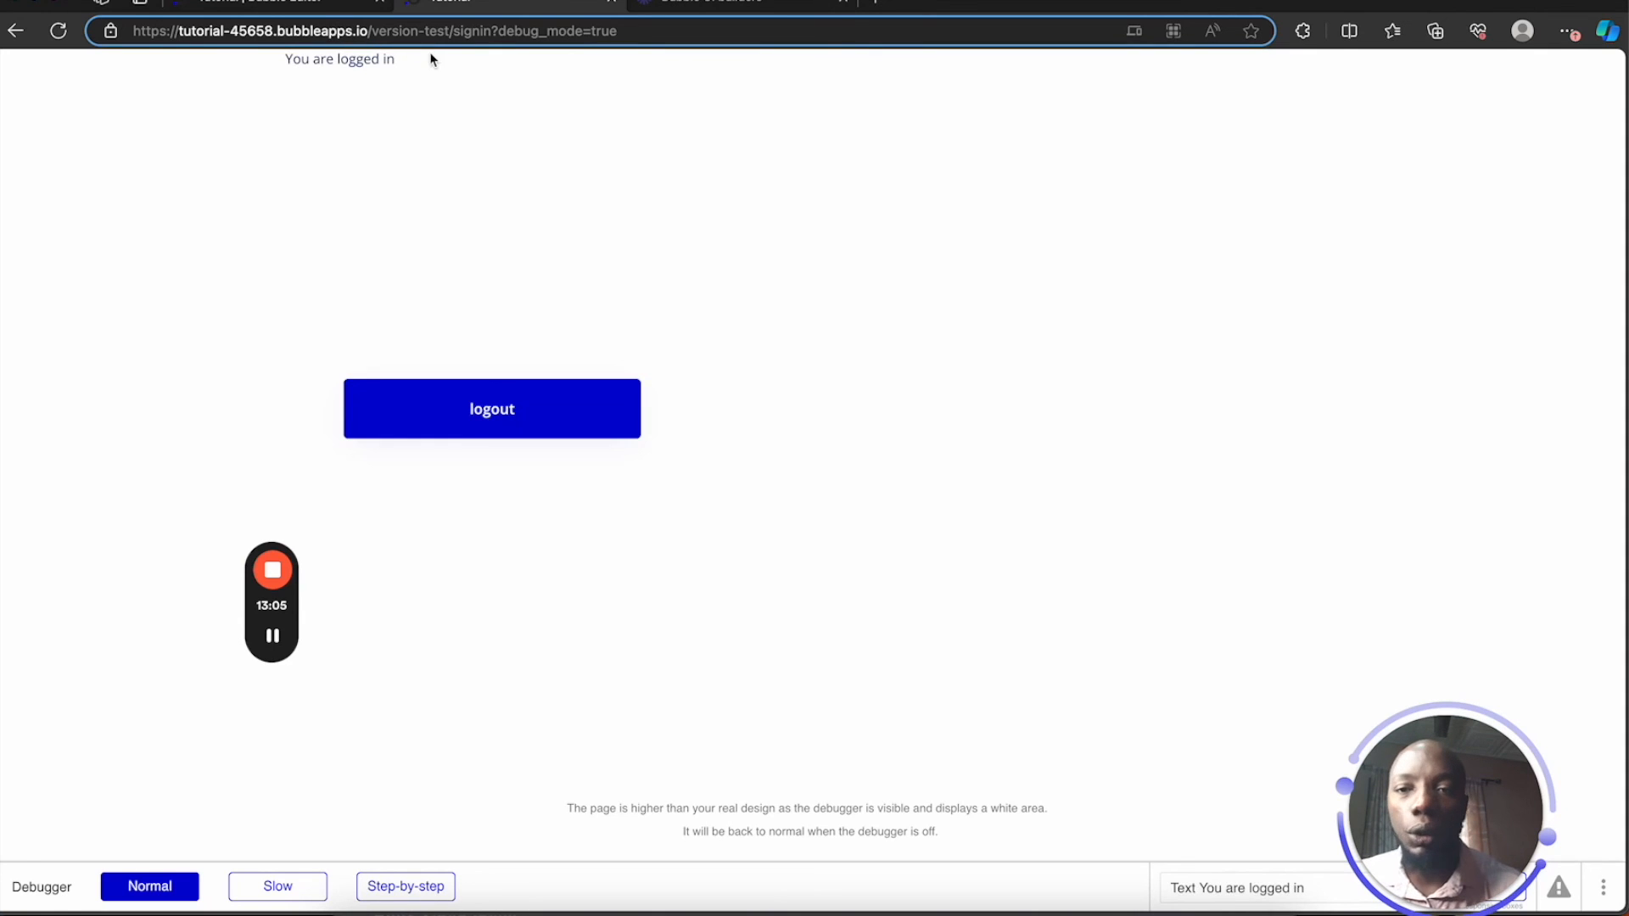
pyautogui.click(564, 421)
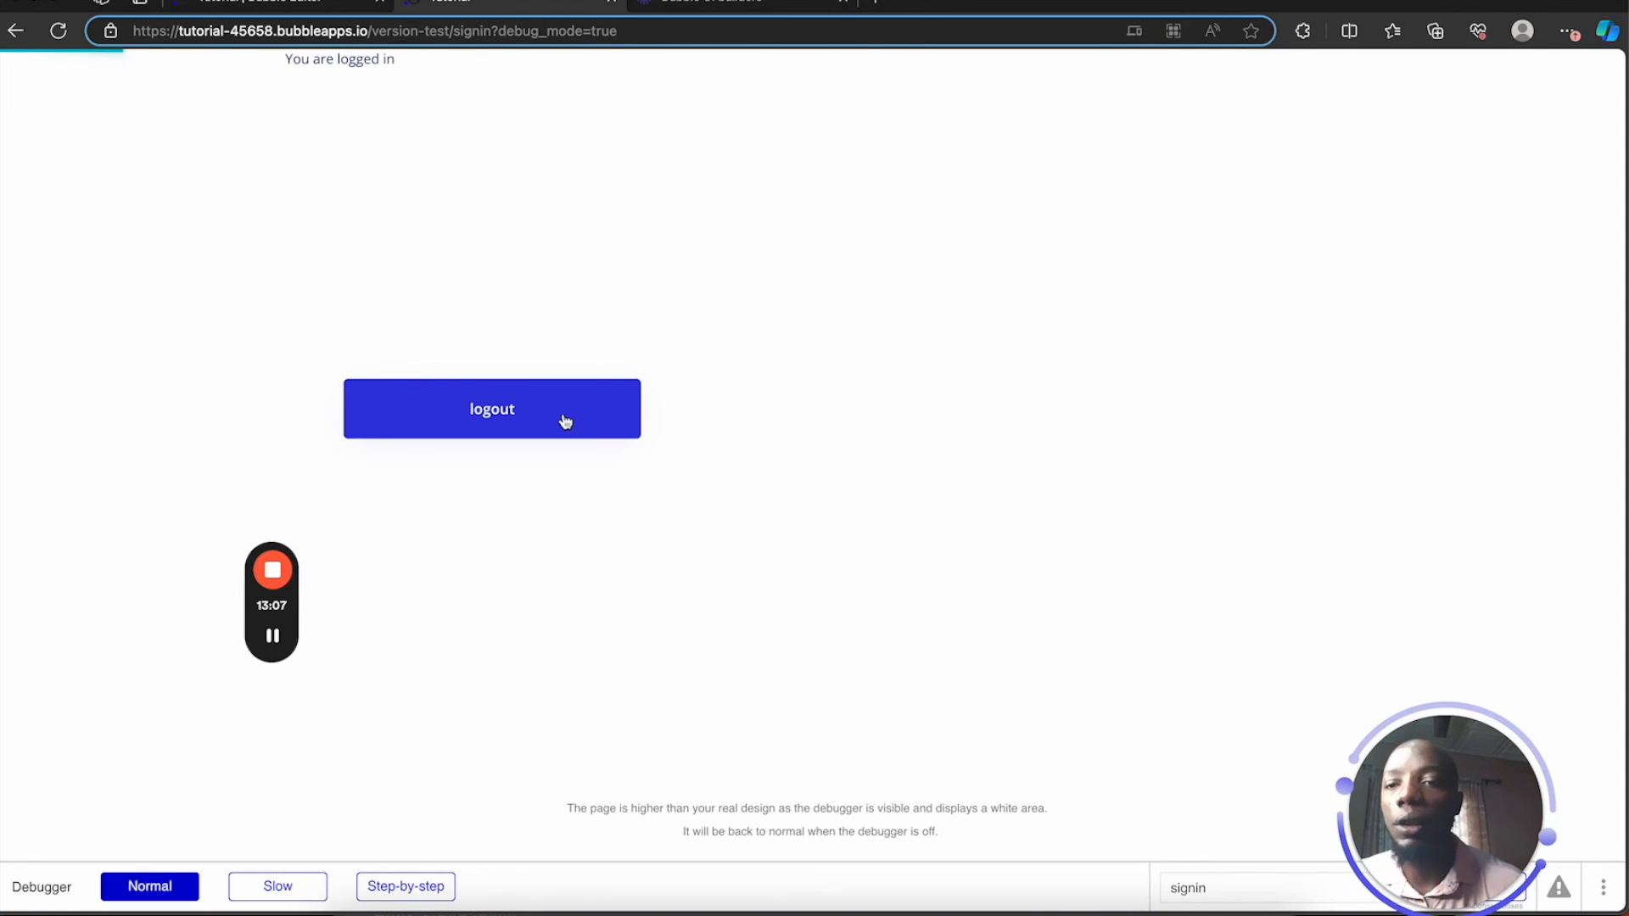